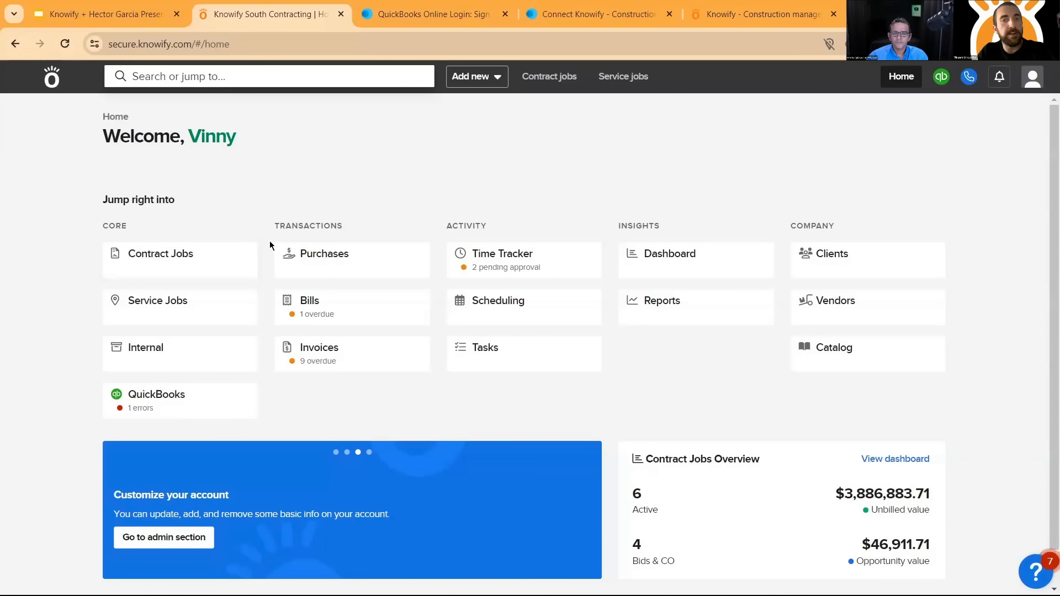
- Switch to QuickBooks Online and open the Knowify South Contracting company
left_click(434, 14)
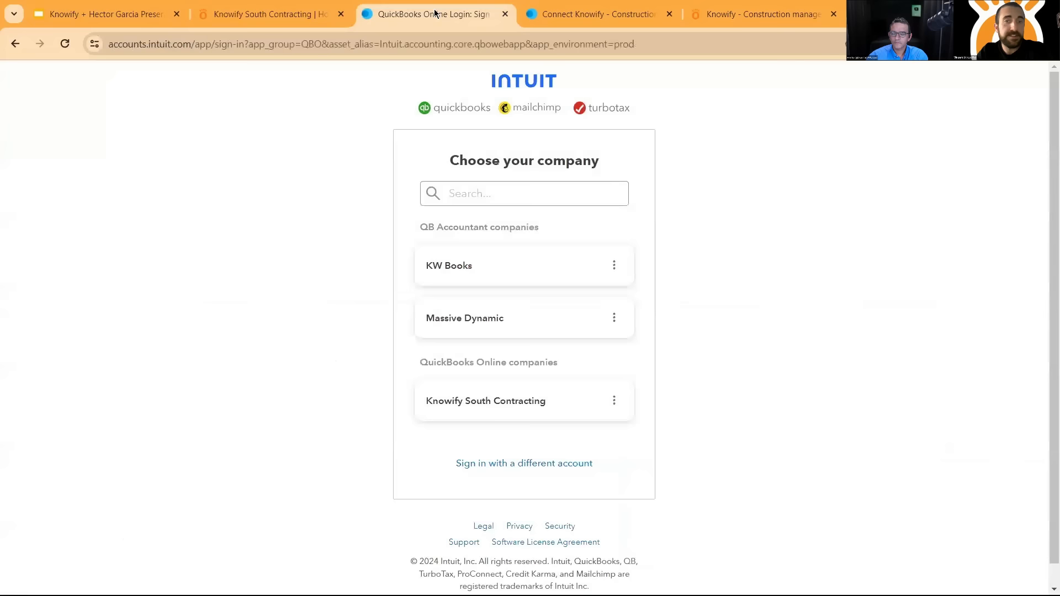
left_click(486, 401)
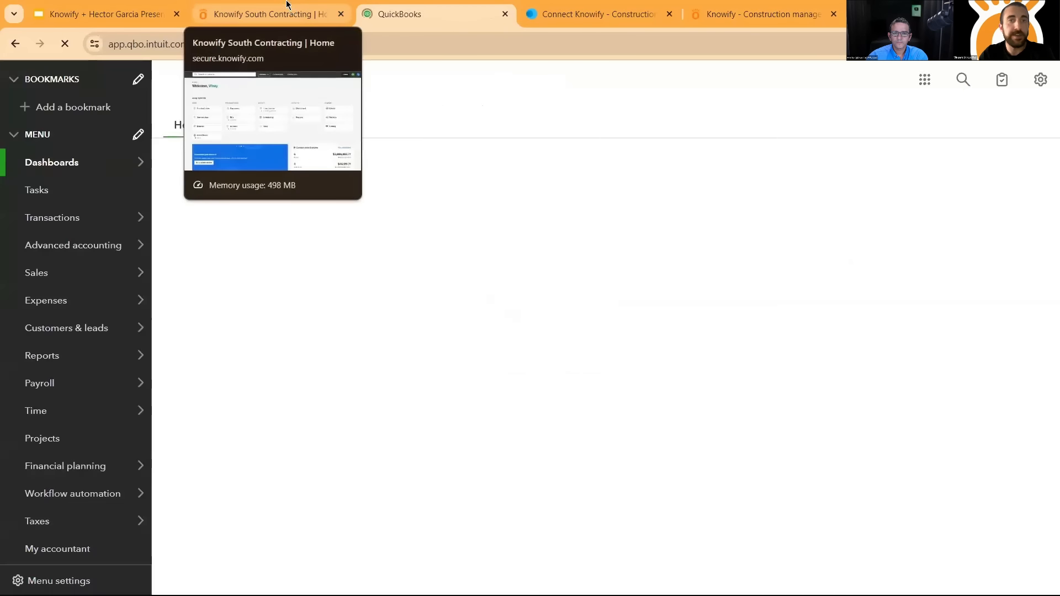
left_click(291, 12)
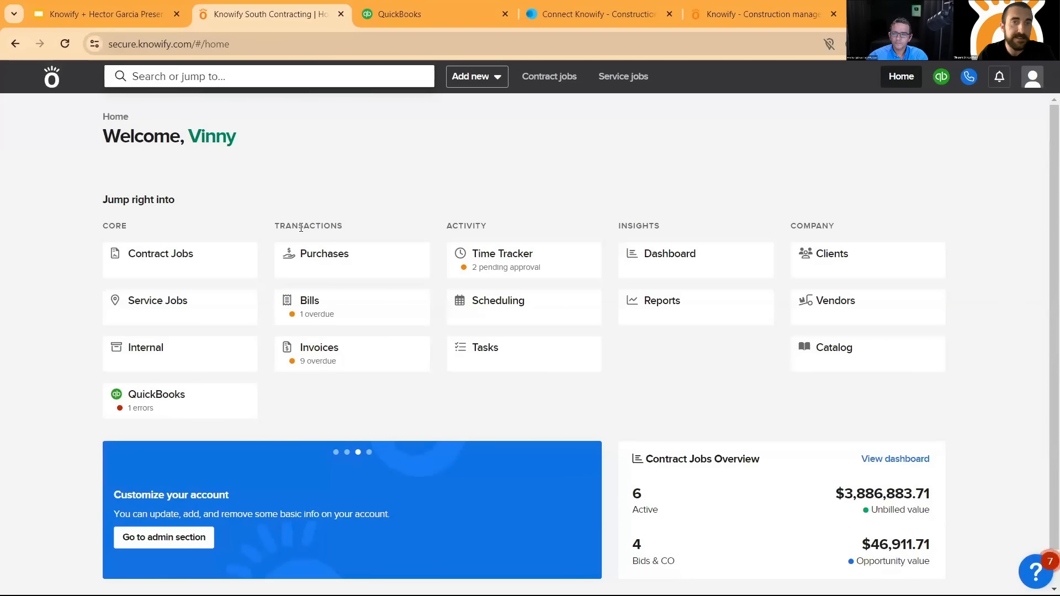
left_click(436, 7)
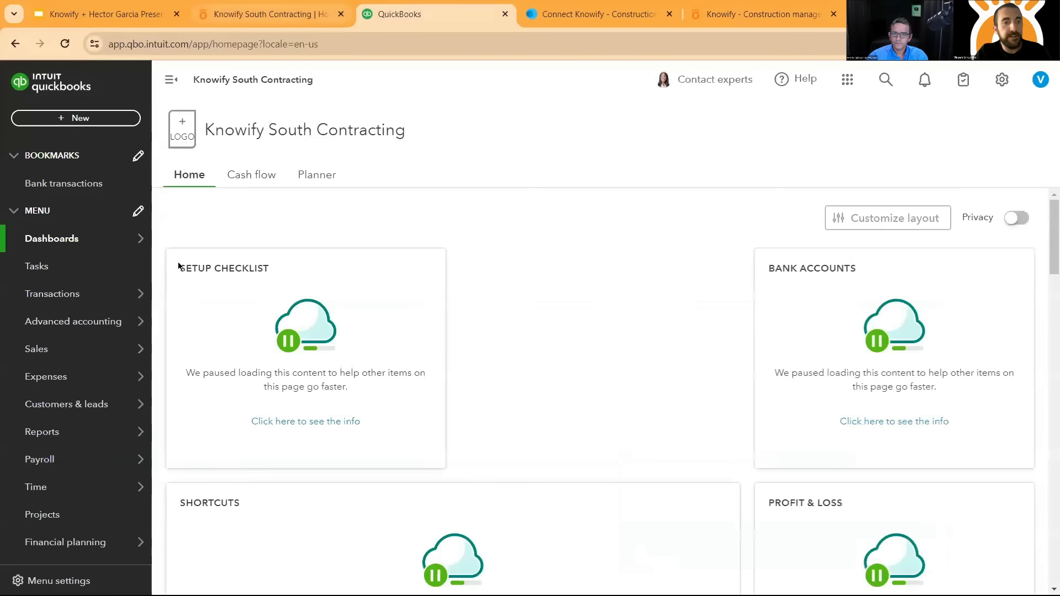
- Open the QuickBooks projects list and examine each project's income, costs and profit margin
left_click(56, 522)
mouse_move(49, 477)
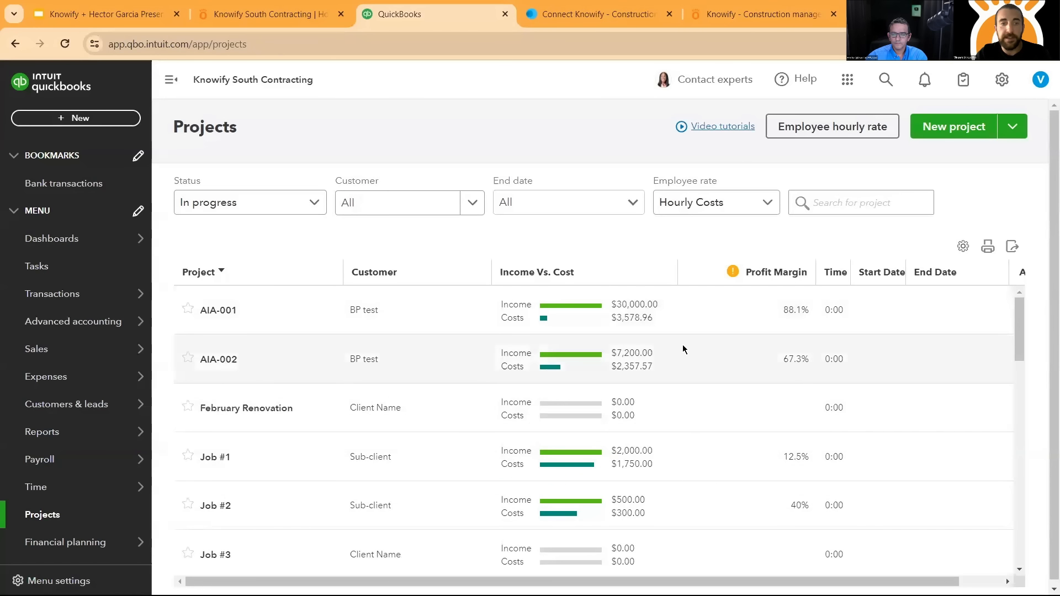
scroll(697, 370, "down", 2)
scroll(690, 372, "up", 2)
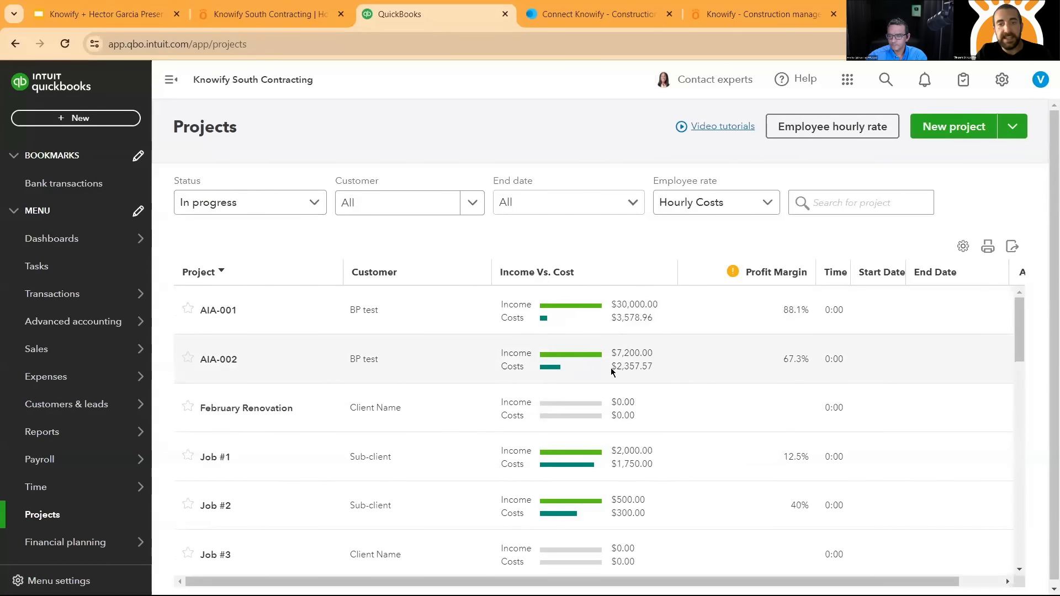
- Open project AIA-002 and examine its estimates versus actuals, income, costs and profit overview
left_click(422, 365)
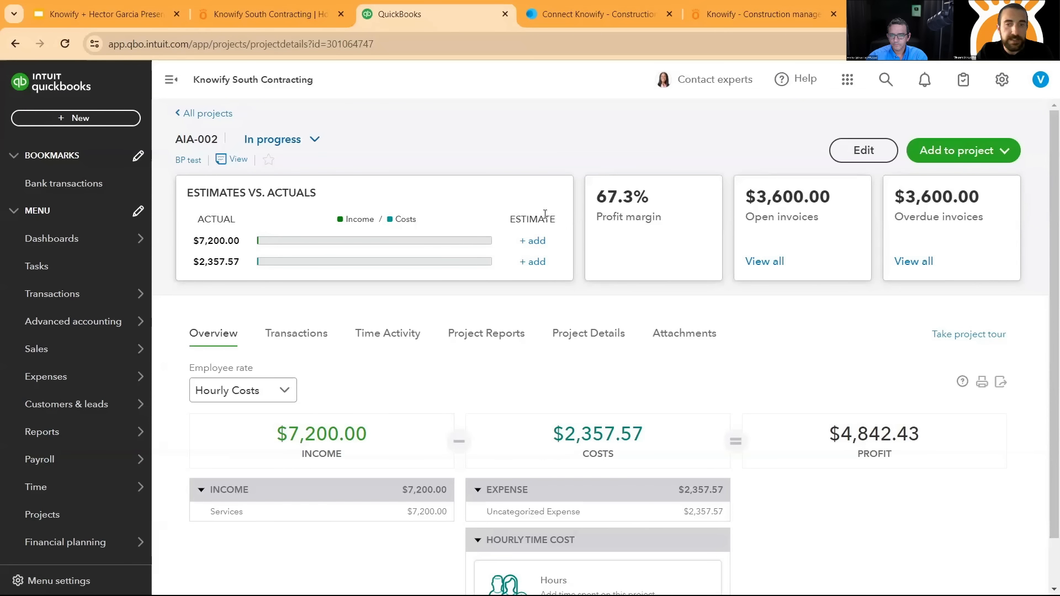
scroll(549, 350, "down", 1)
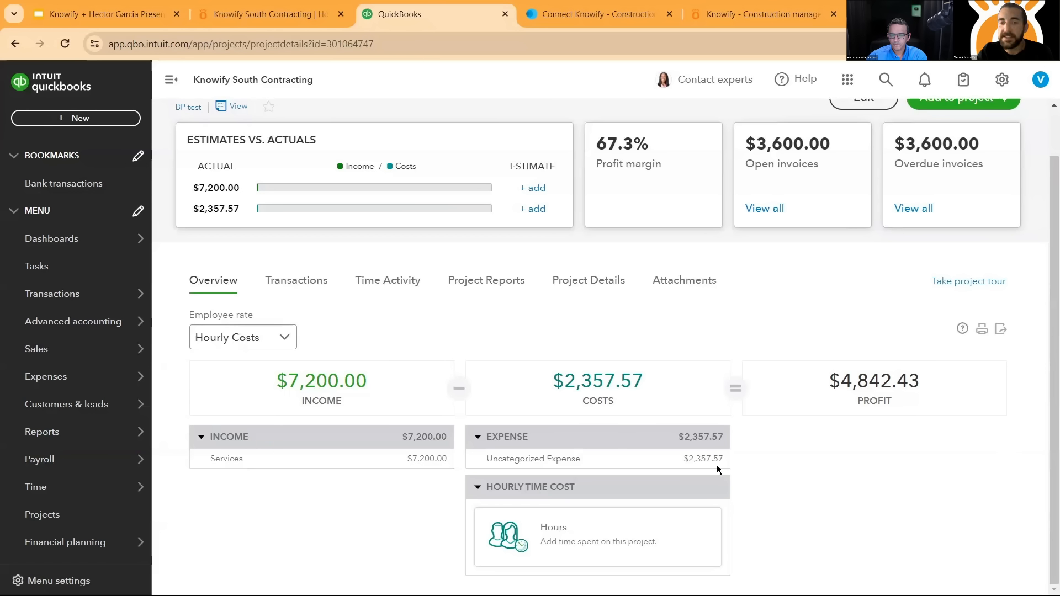
scroll(781, 375, "up", 1)
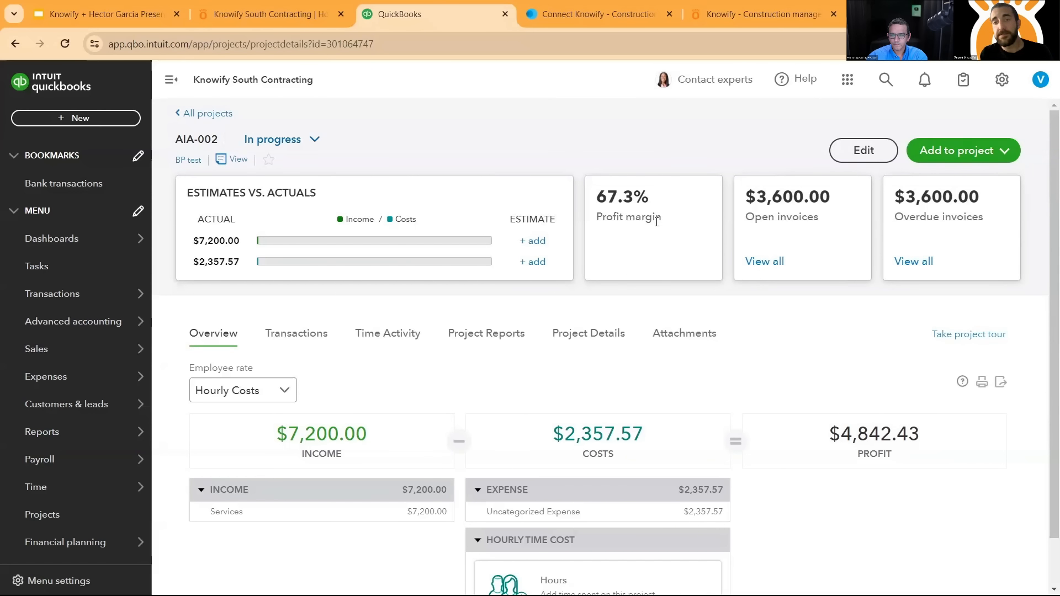
- Look through the transactions and available project reports of AIA-002, and return to its overview
left_click(293, 333)
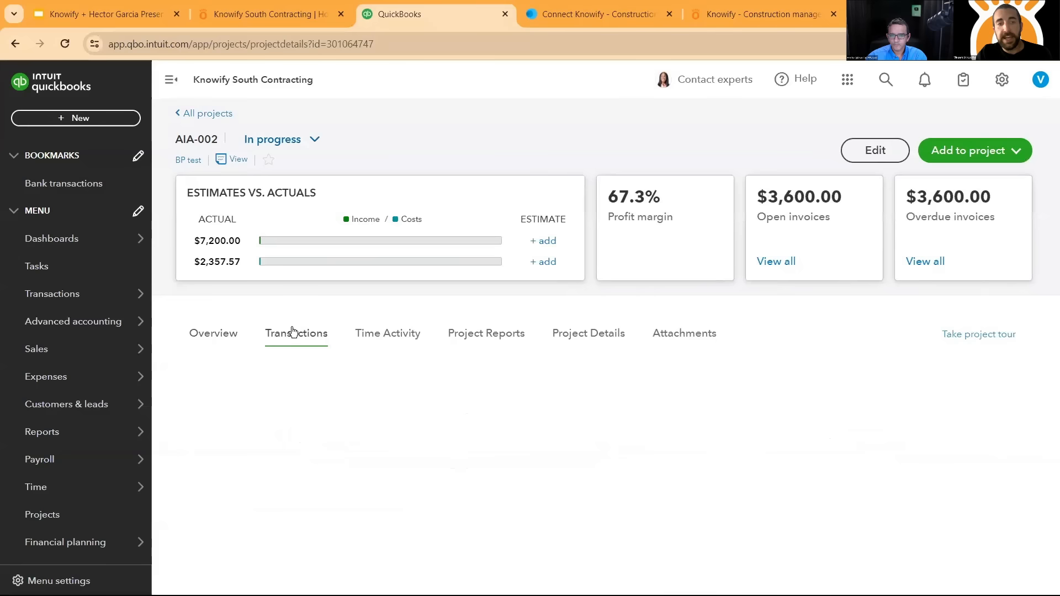
left_click(509, 337)
scroll(484, 360, "down", 2)
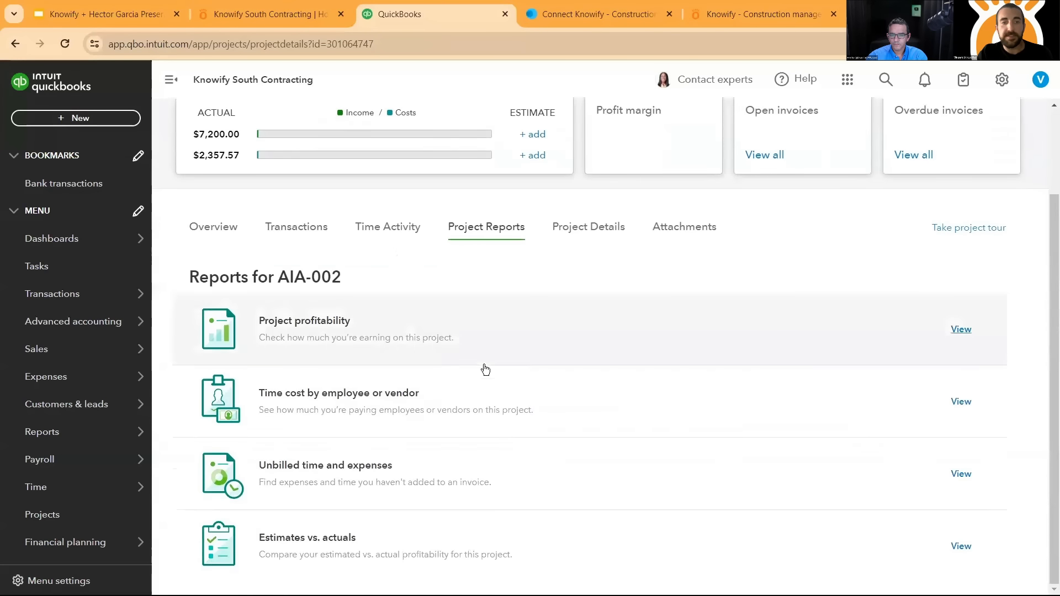
left_click(210, 234)
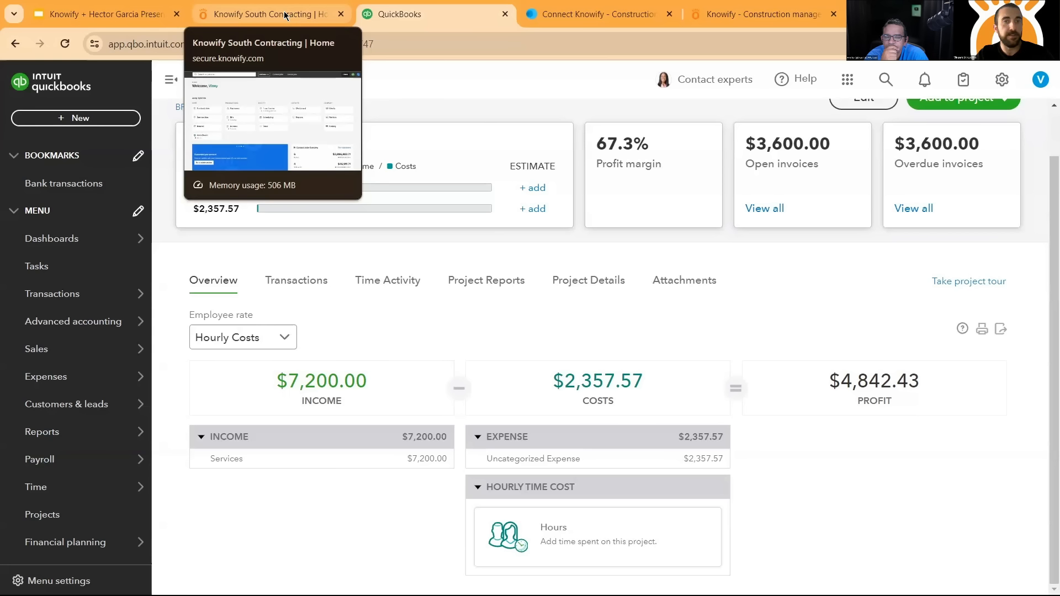
- Switch to Knowify, look over the home page and open the contract jobs list to examine job statuses and profitability
left_click(287, 17)
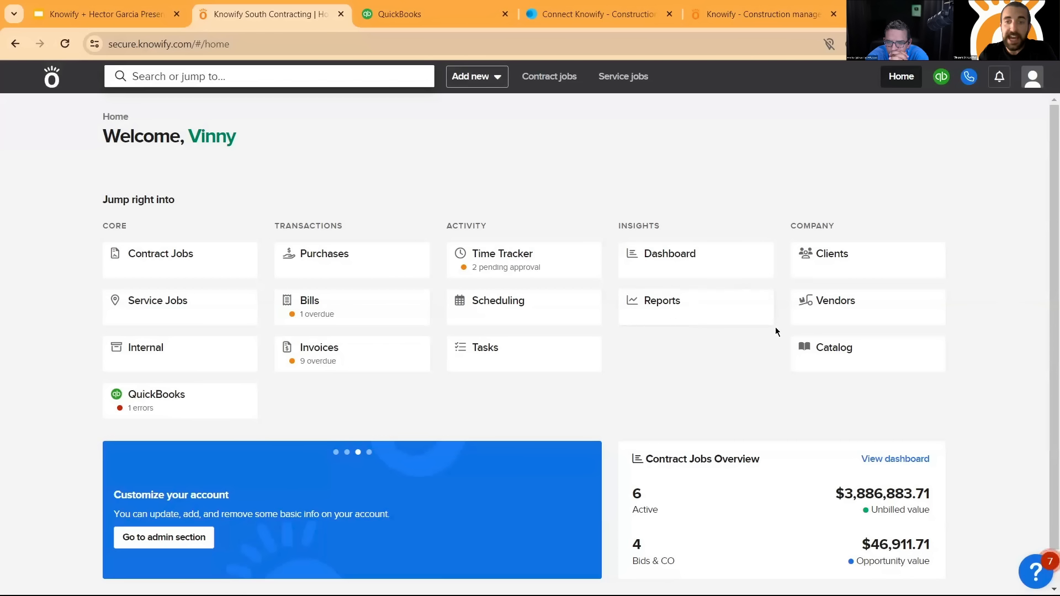
scroll(760, 302, "down", 1)
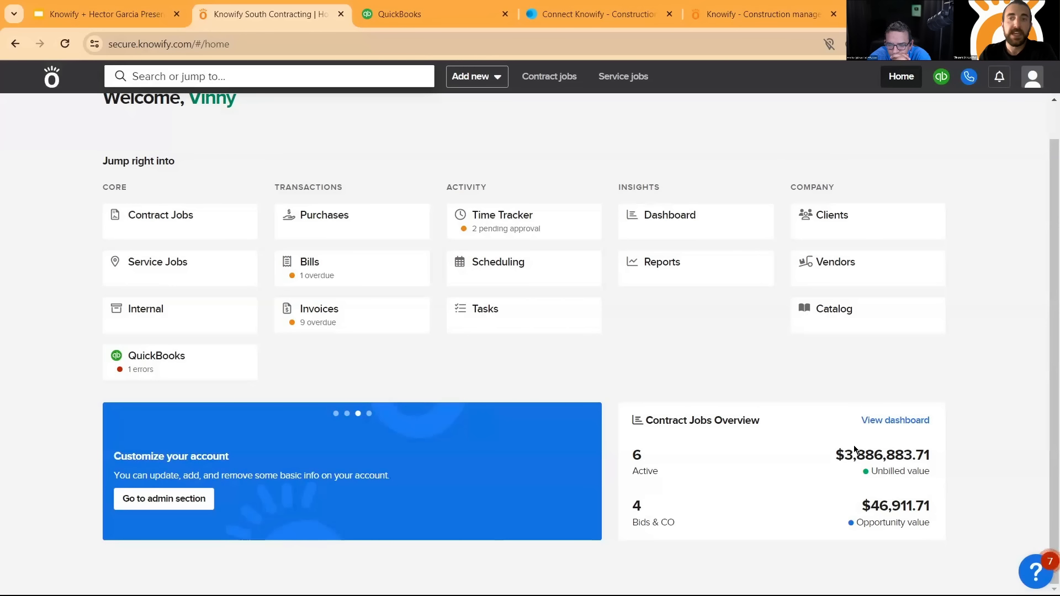
scroll(773, 248, "up", 1)
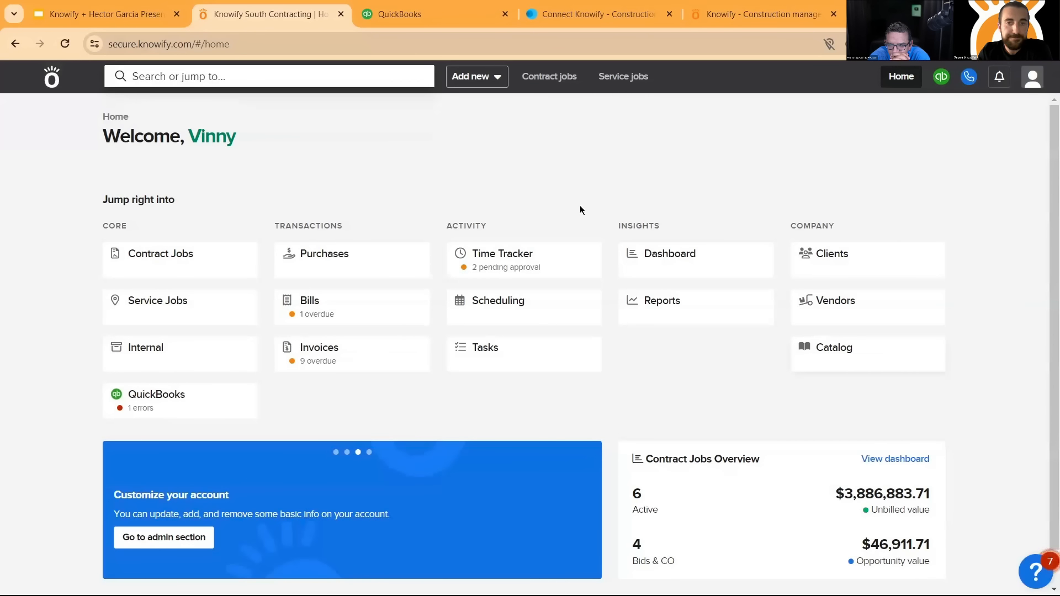
left_click(187, 258)
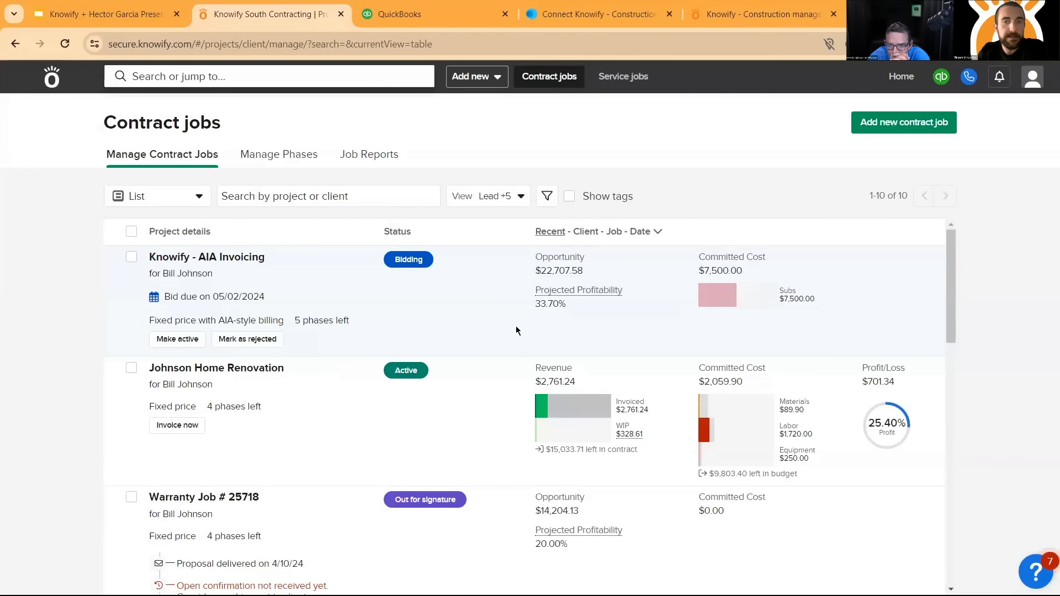
scroll(505, 301, "down", 1)
scroll(507, 301, "up", 1)
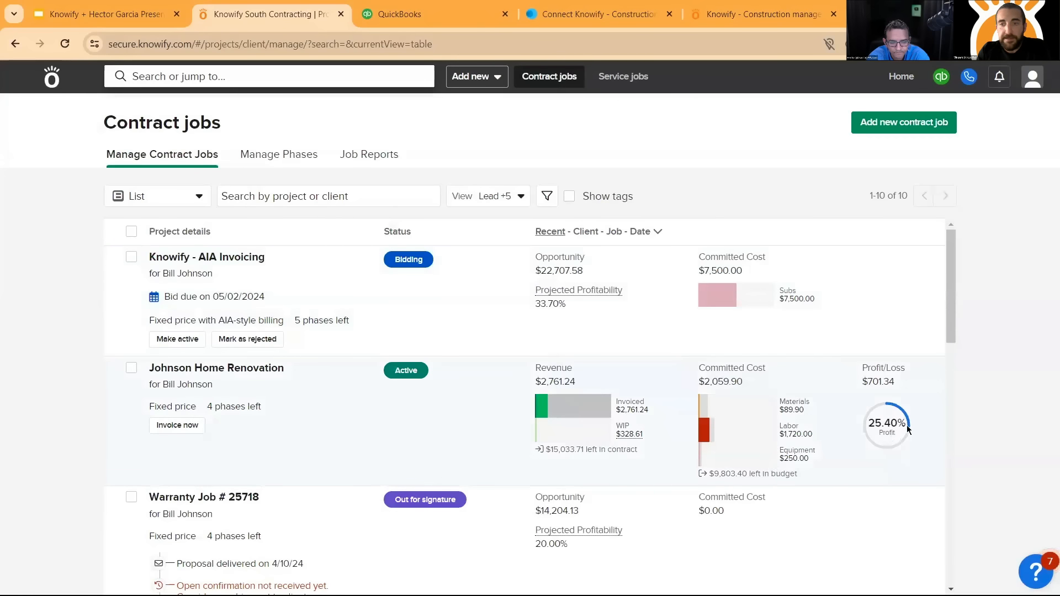
- Switch back to QuickBooks and reopen the full projects list to compare it with Knowify's contract jobs
left_click(437, 10)
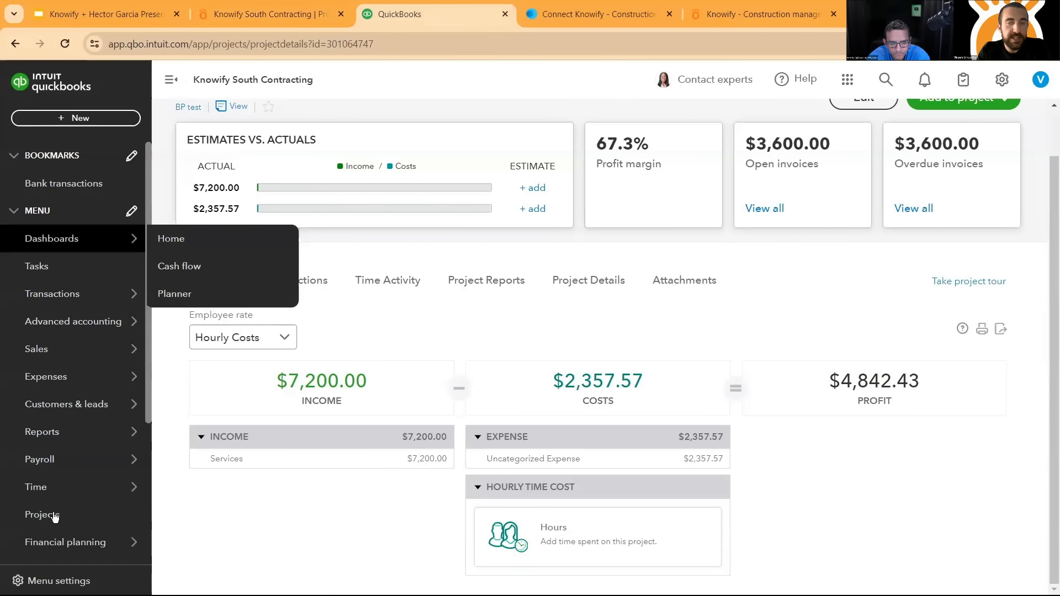
left_click(135, 508)
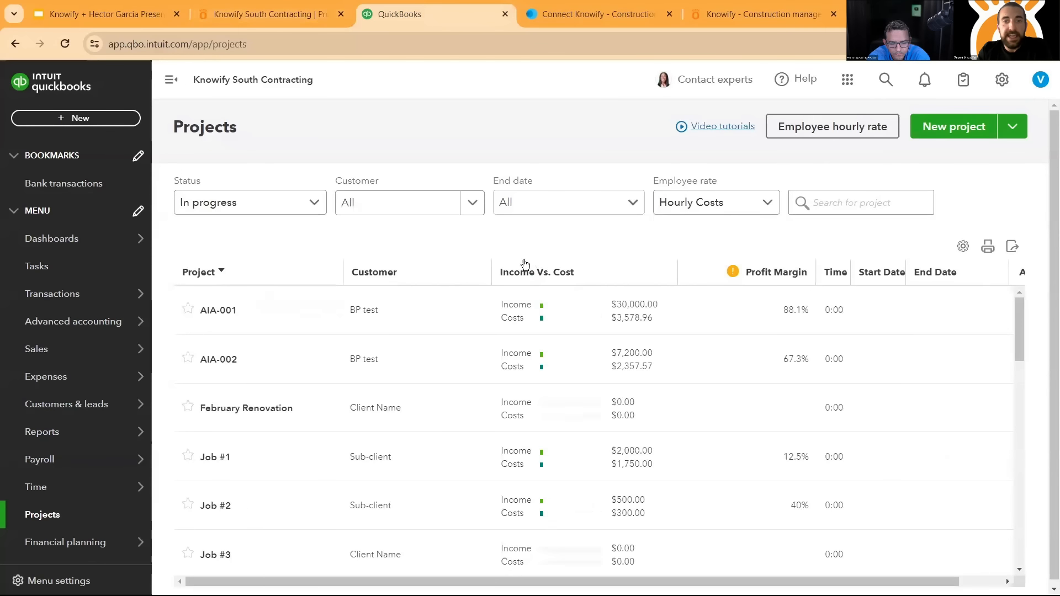
scroll(497, 314, "down", 1)
scroll(476, 360, "up", 1)
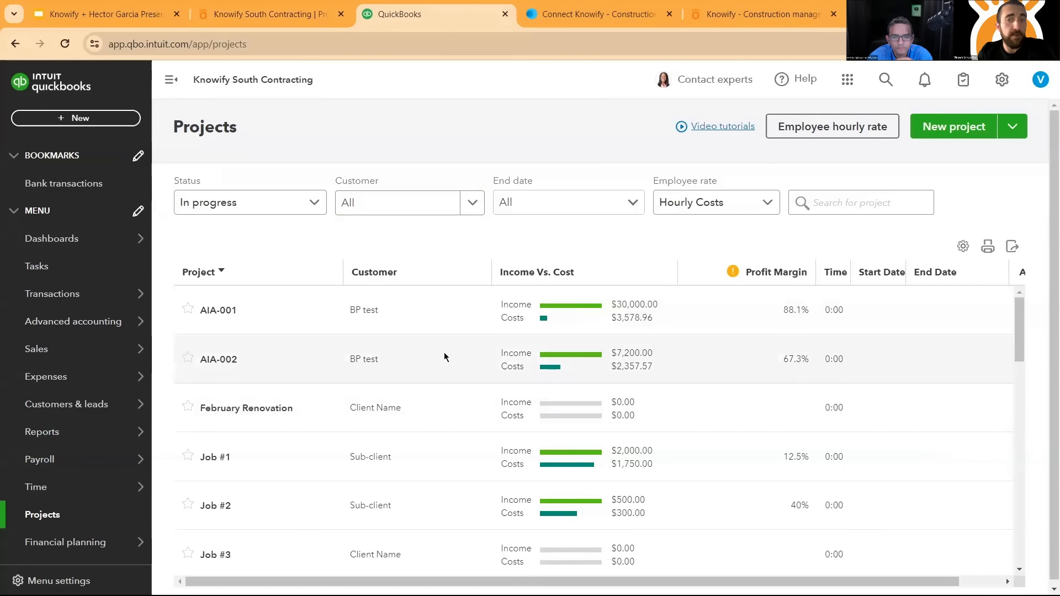
- Return to Knowify and expand the revenue and committed cost details of the active home renovation job
left_click(265, 14)
scroll(752, 252, "down", 1)
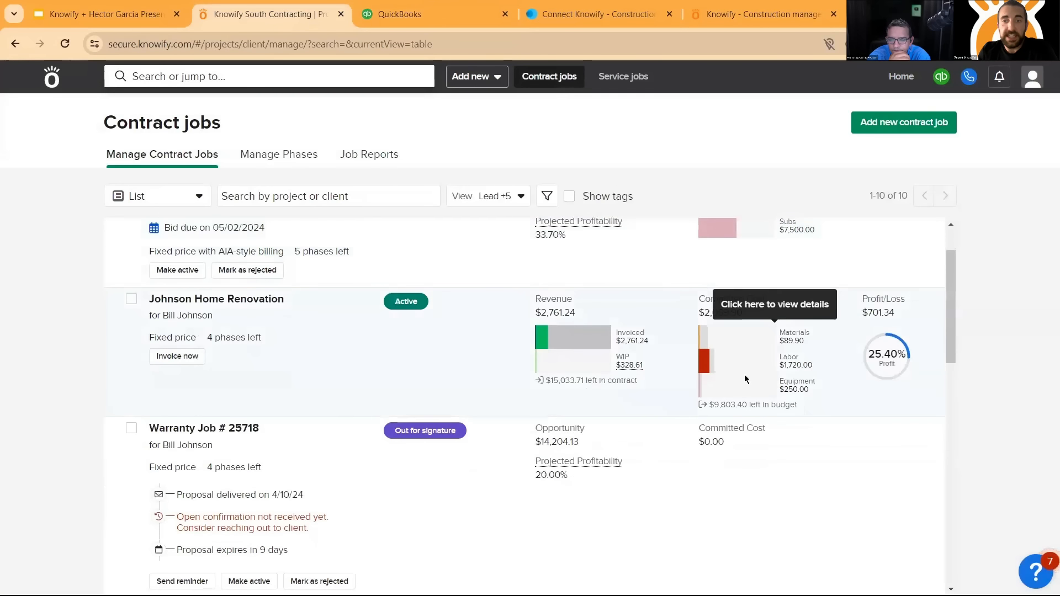
left_click(575, 348)
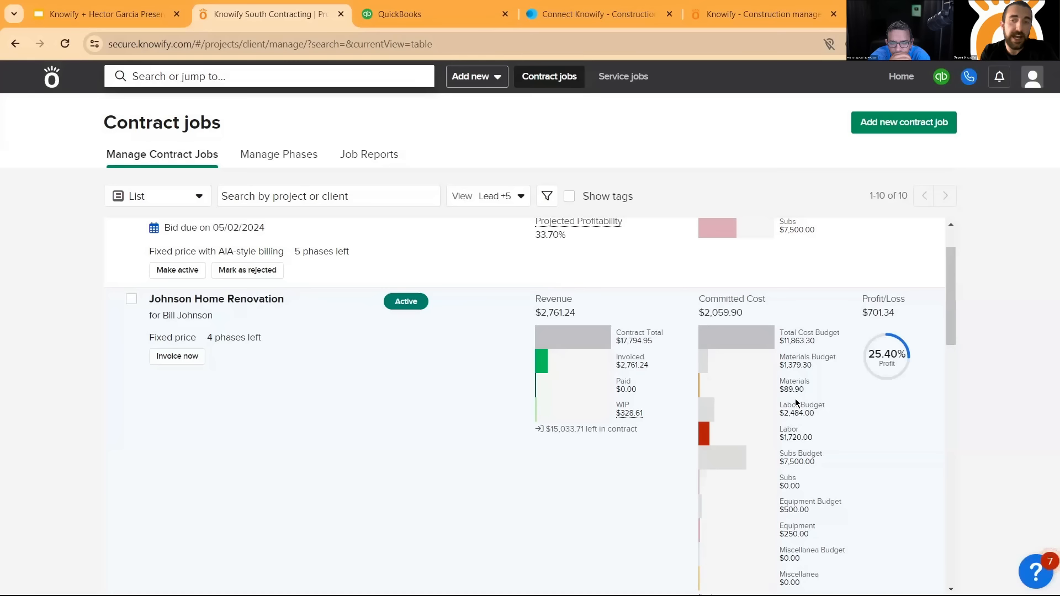
scroll(722, 410, "up", 2)
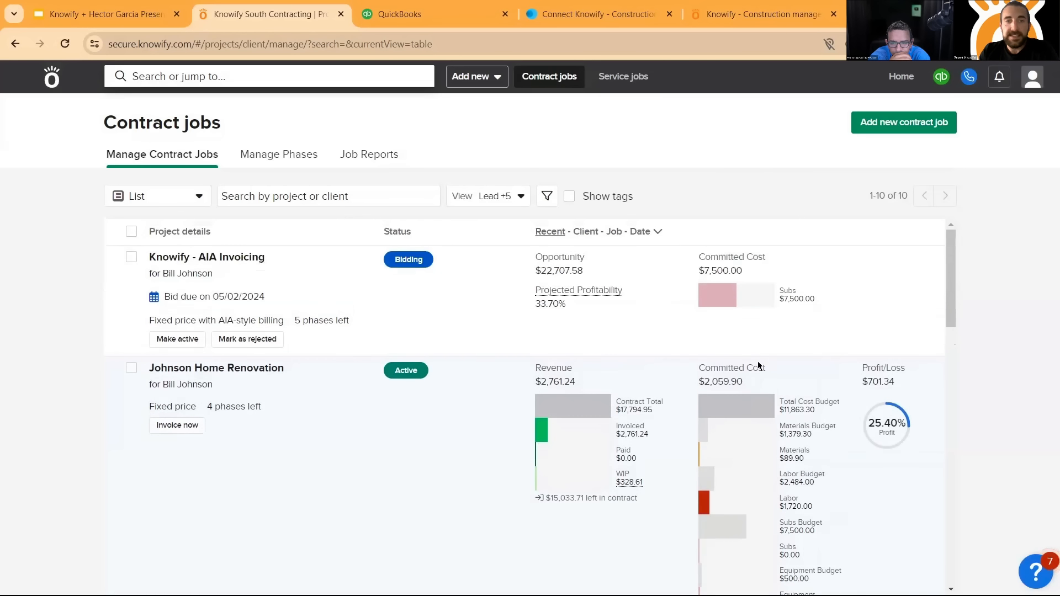
- Examine the job statuses available for filtering the contract jobs list, leaving the filter as it is
left_click(489, 196)
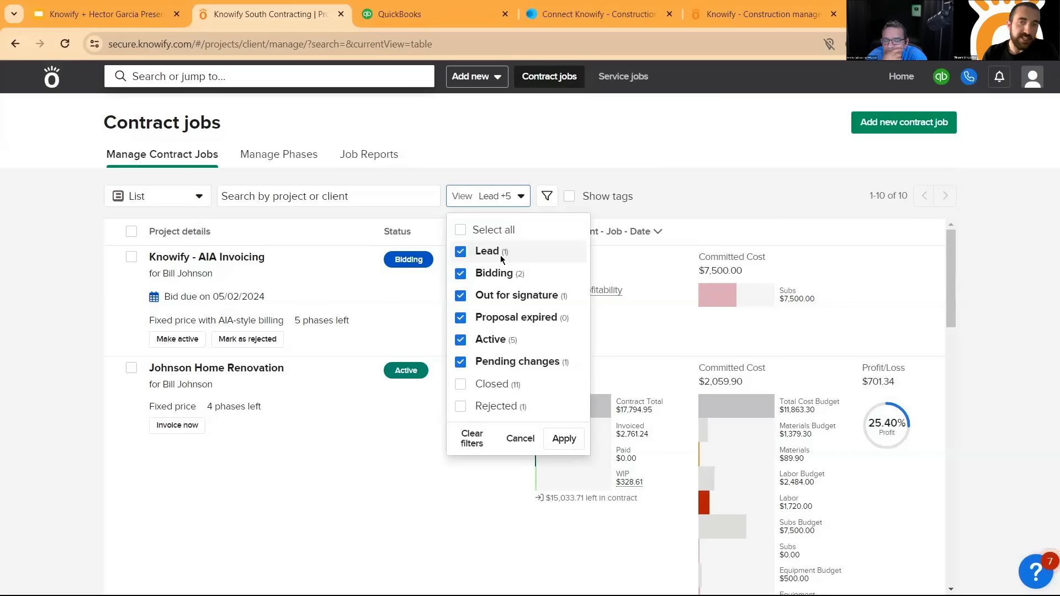
left_click(519, 196)
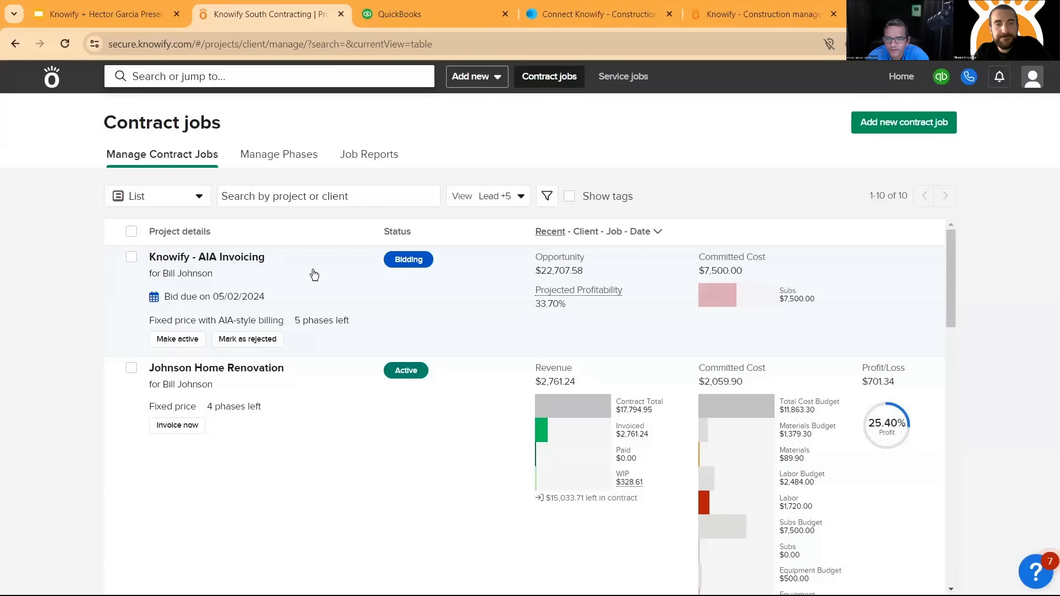
left_click(500, 197)
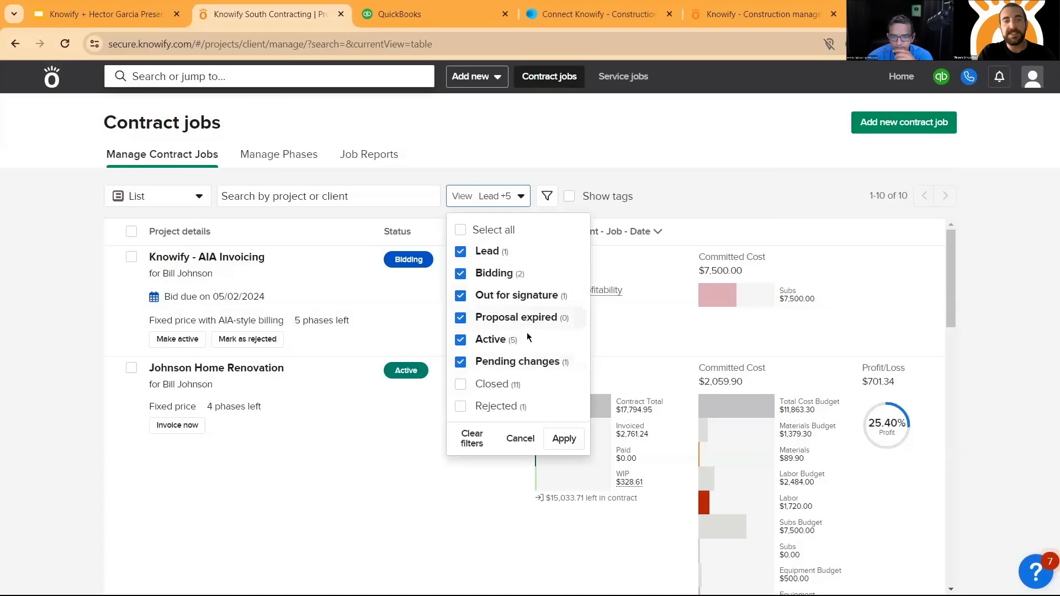
left_click(504, 198)
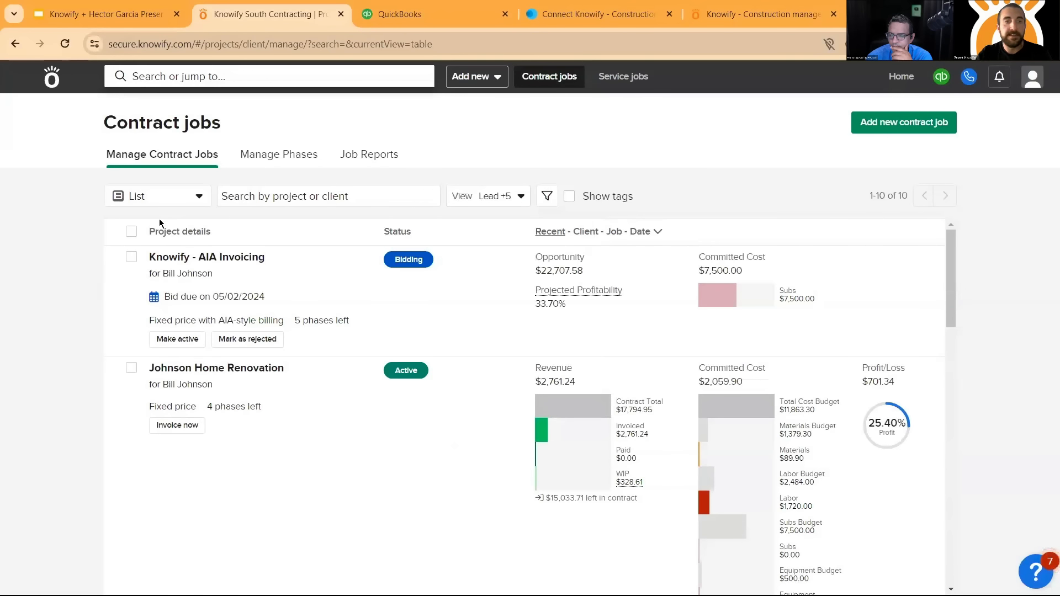
- View the contract jobs as the Contract workflow board and return to the List view
left_click(184, 198)
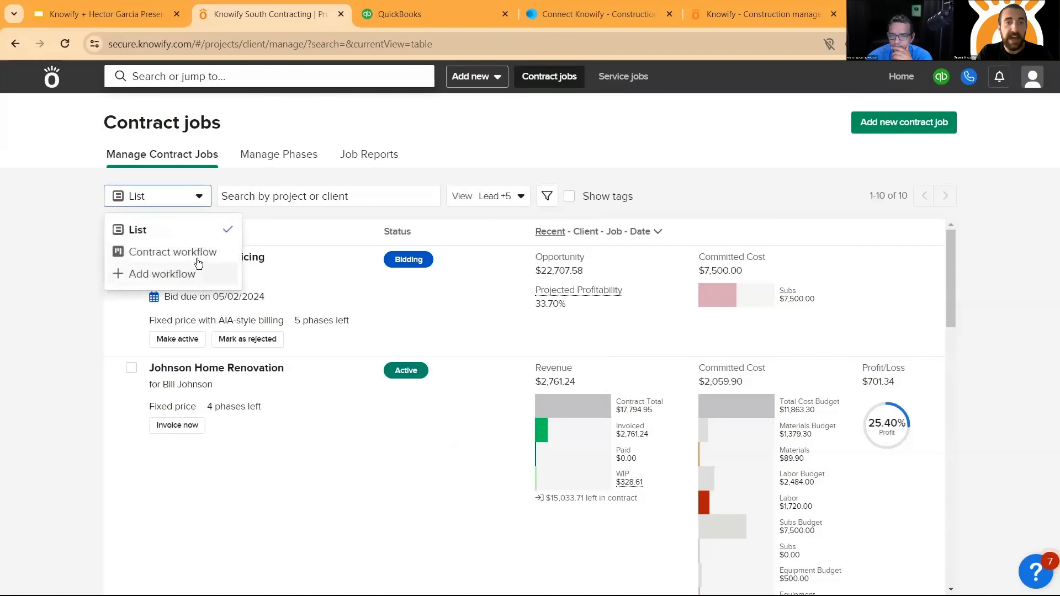
left_click(197, 256)
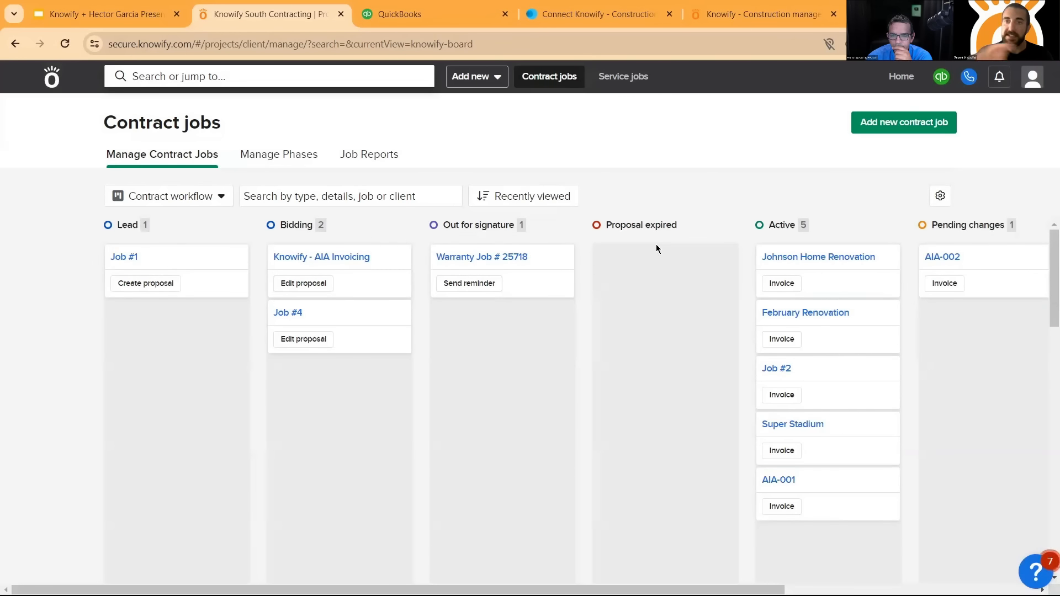
left_click(185, 197)
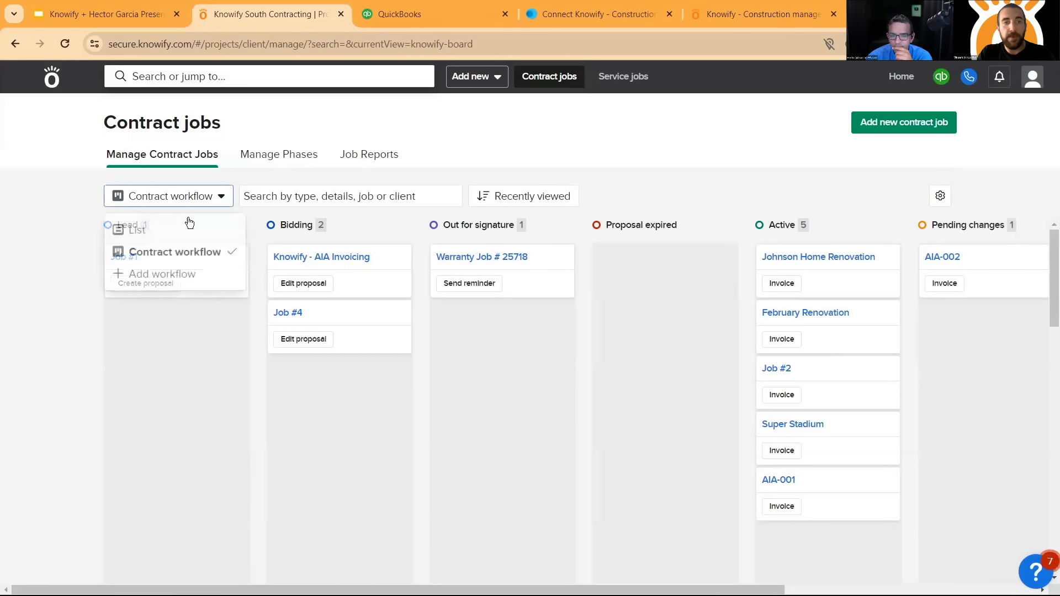
left_click(184, 232)
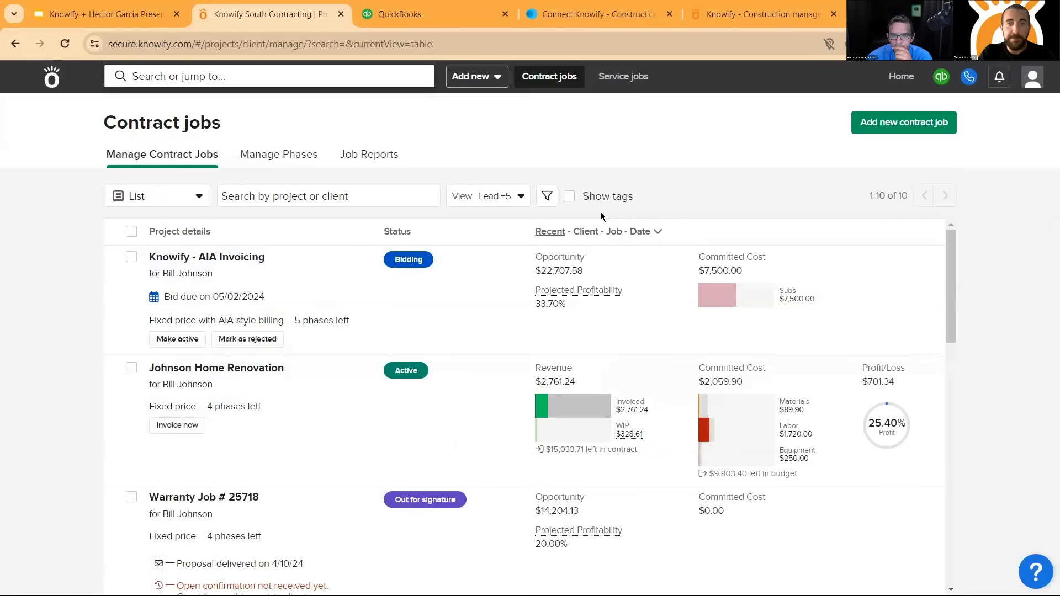
- Show tags in the contract jobs list, and display the jobs as the Contract workflow board through its Rejected column
left_click(569, 197)
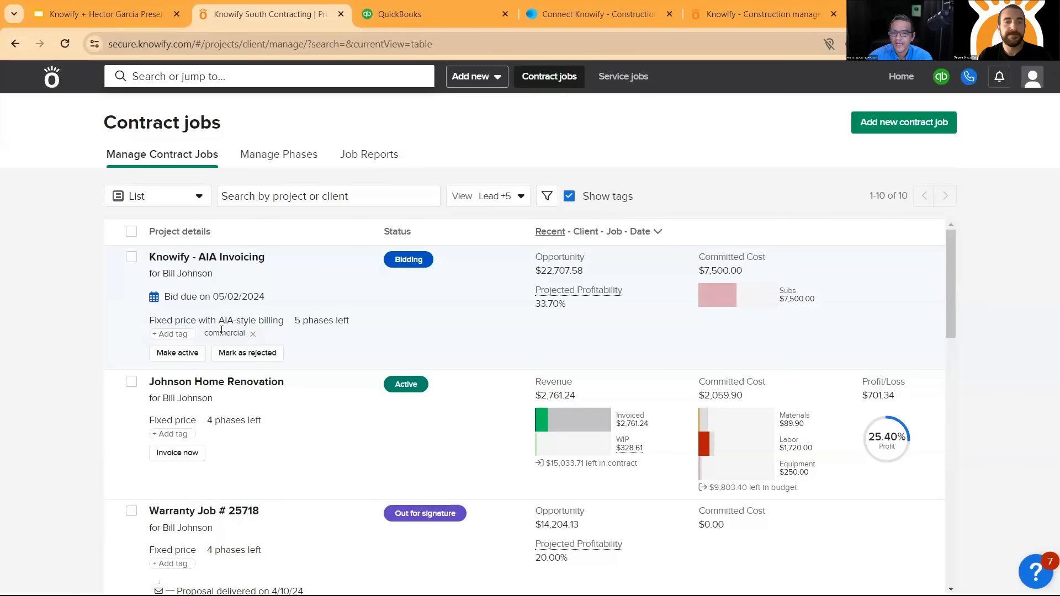
left_click(176, 199)
left_click(176, 254)
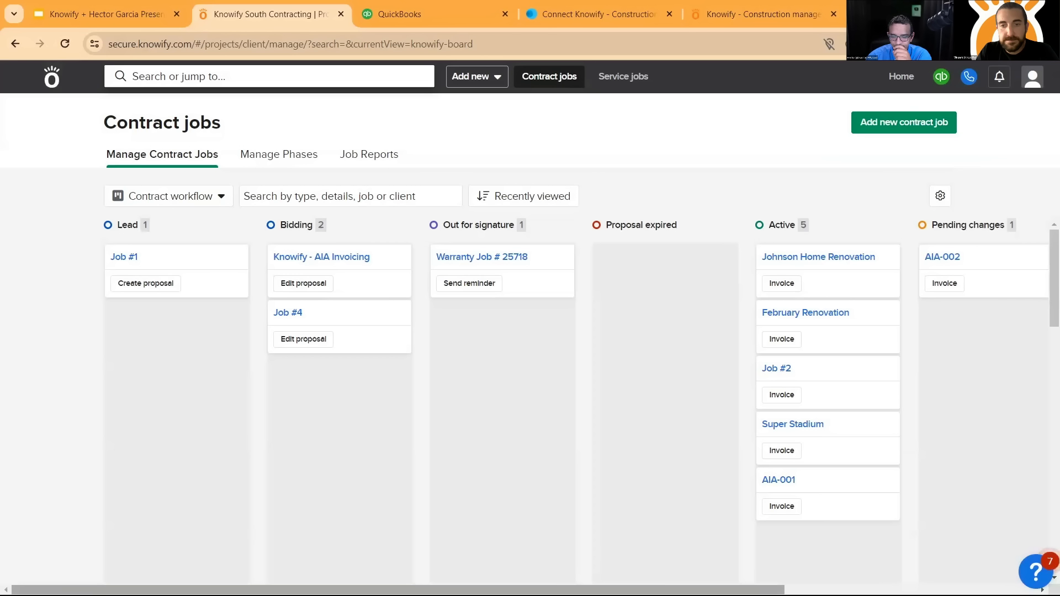
left_click_drag(658, 590, 879, 590)
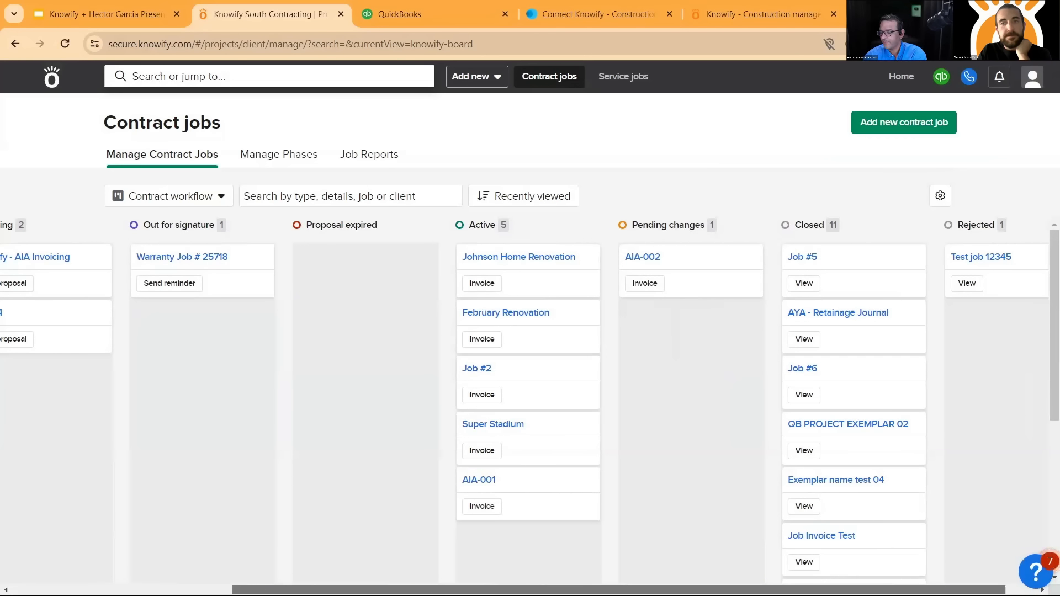
left_click_drag(879, 590, 887, 590)
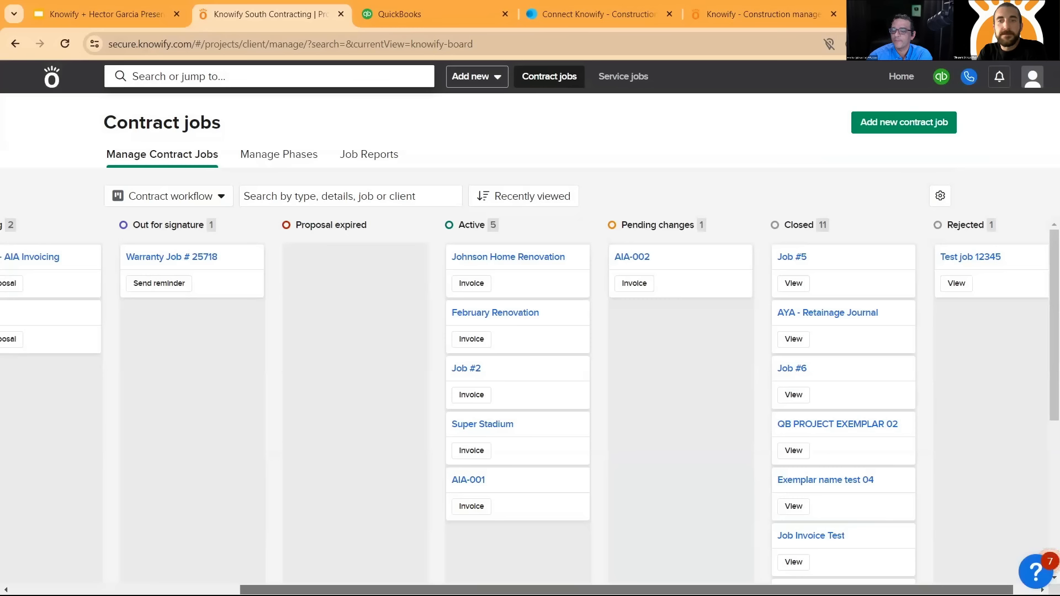
- Examine the Contract workflow board's status columns from Rejected back to Lead
scroll(508, 403, "left", 1)
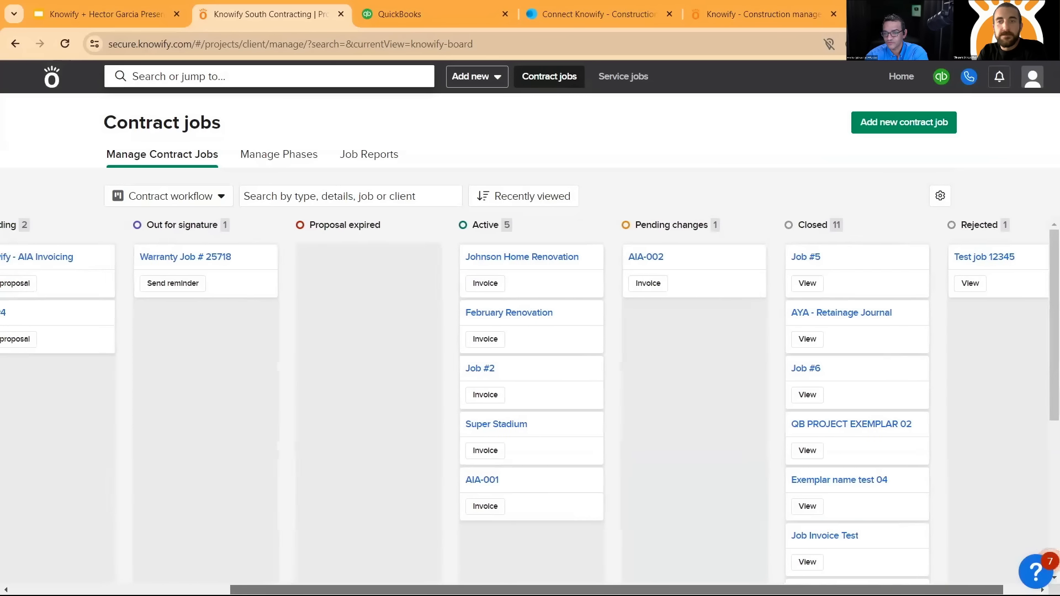
scroll(508, 403, "left", 1)
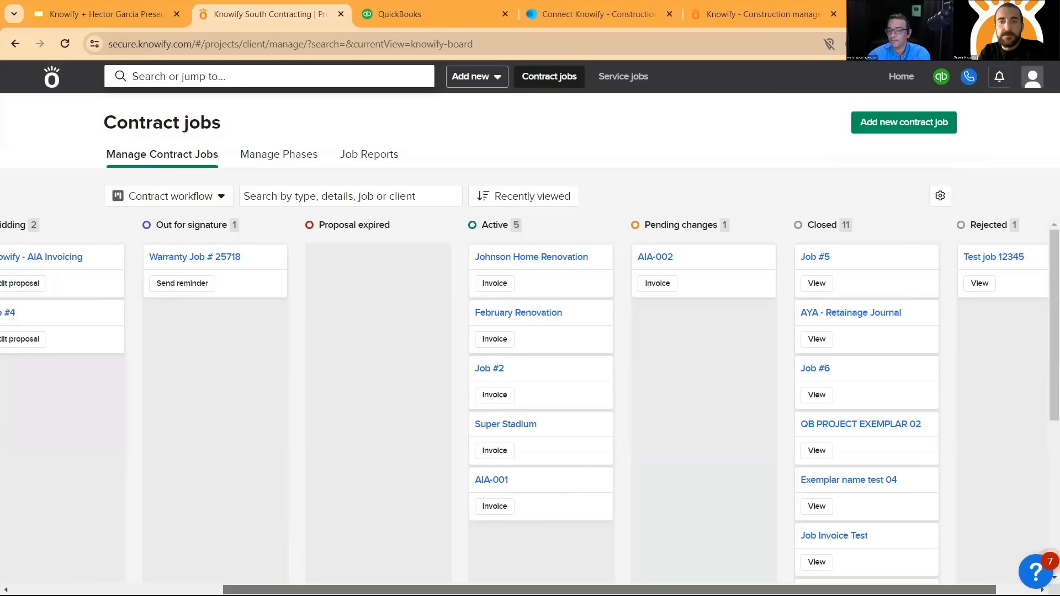
scroll(525, 407, "left", 3)
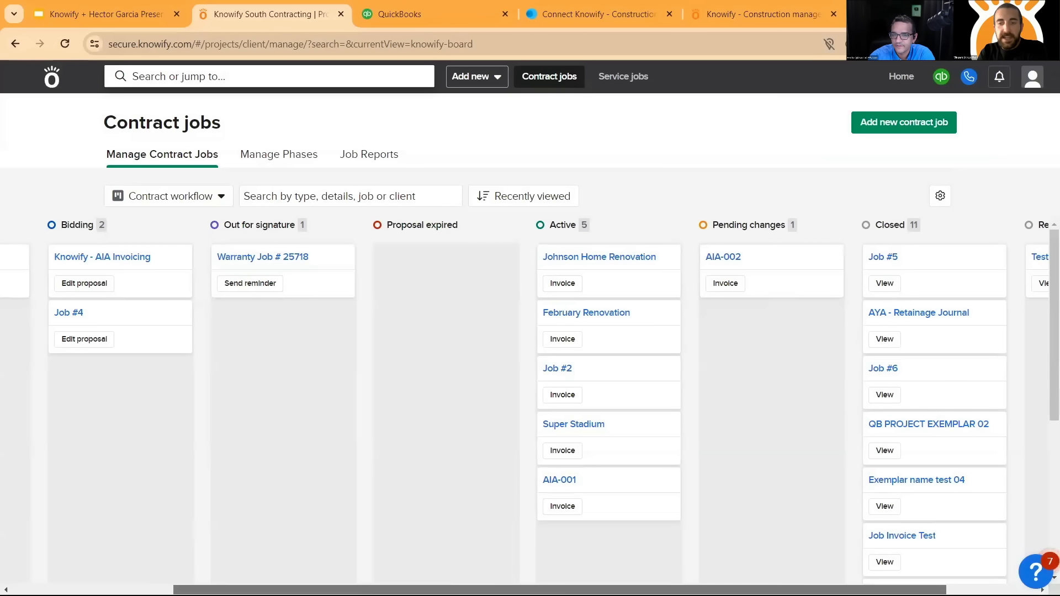
scroll(530, 387, "left", 1)
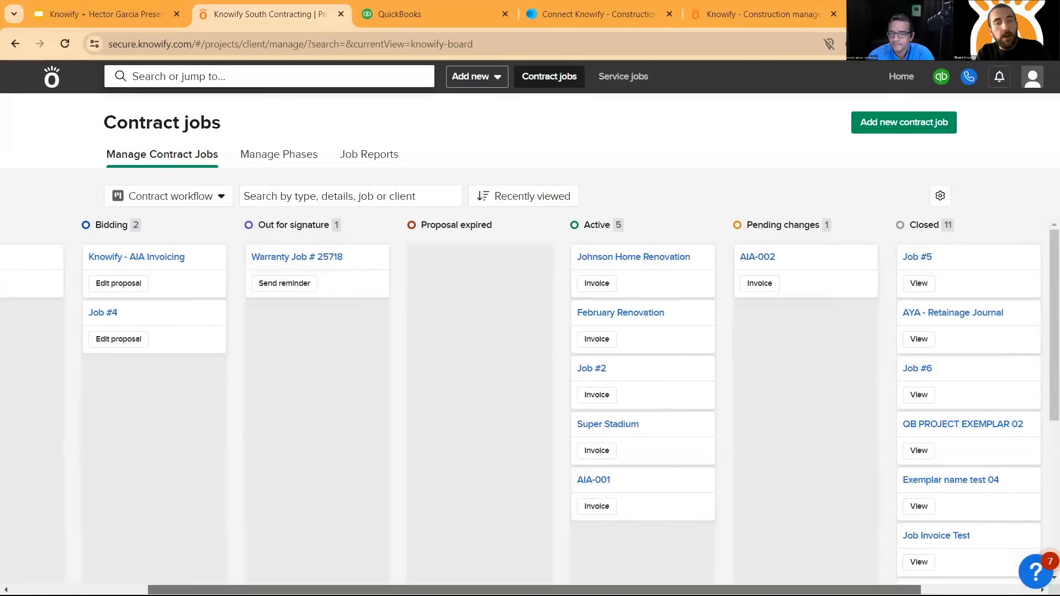
scroll(530, 406, "left", 2)
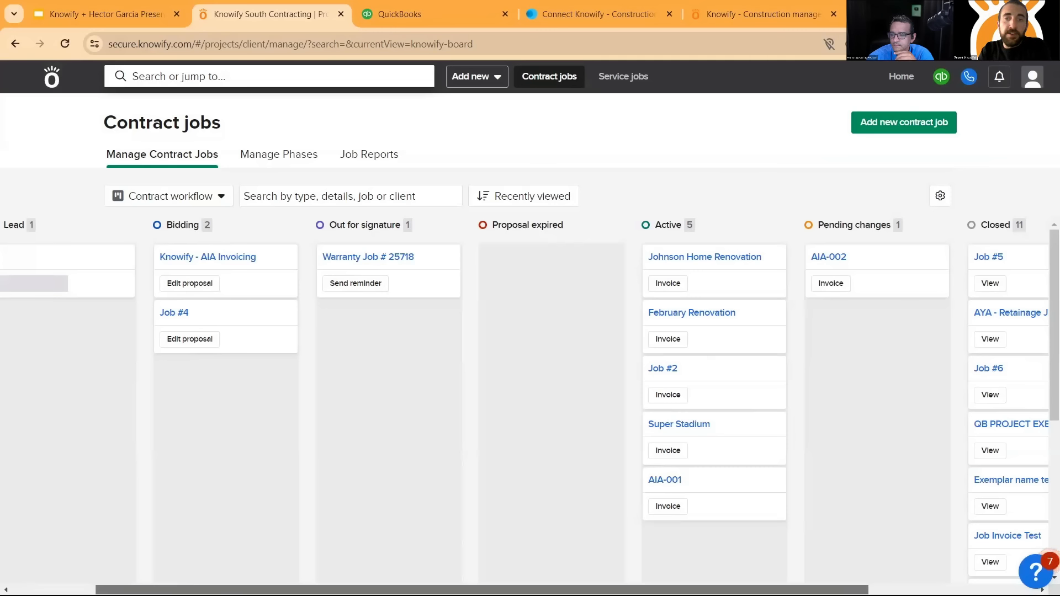
scroll(525, 406, "left", 2)
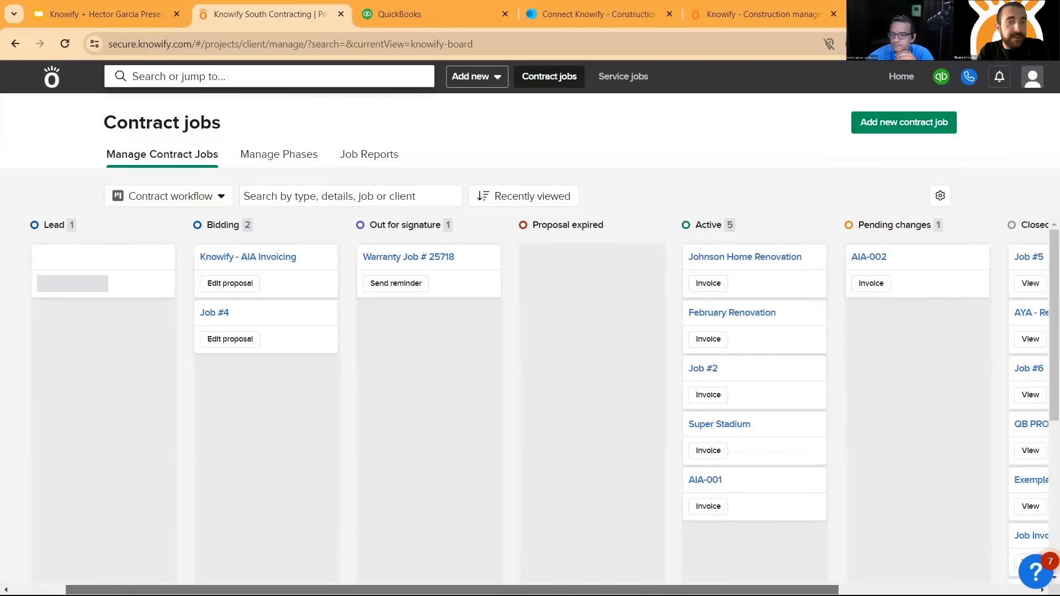
scroll(525, 406, "left", 2)
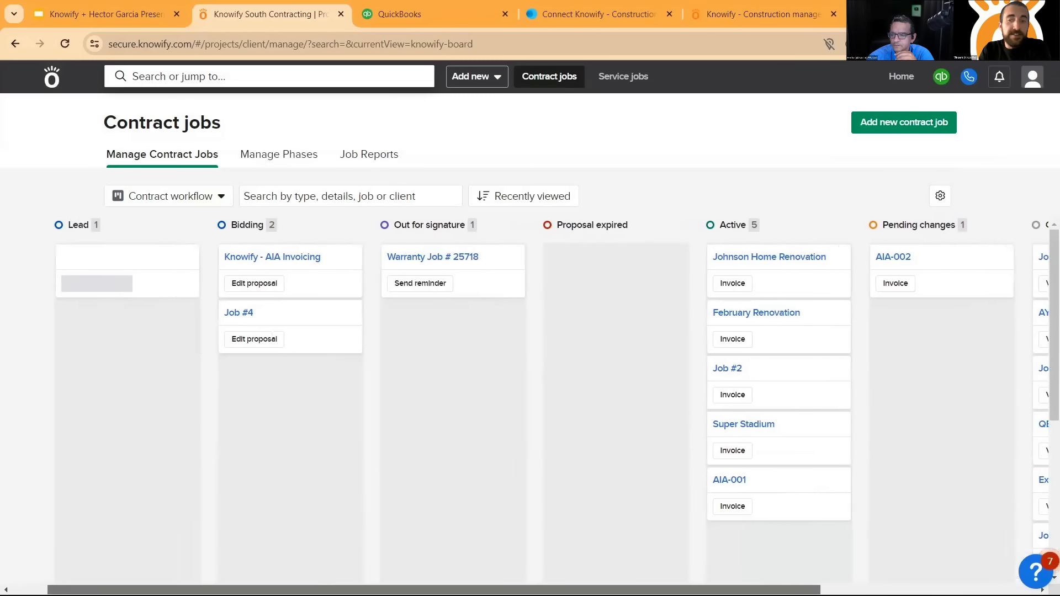
scroll(525, 406, "left", 2)
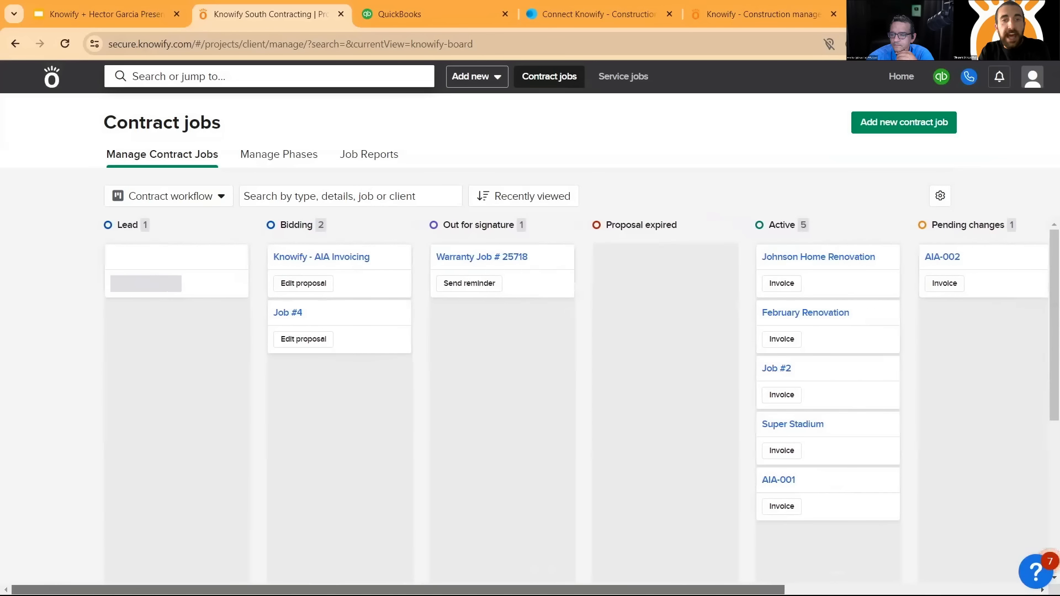
scroll(766, 573, "right", 2)
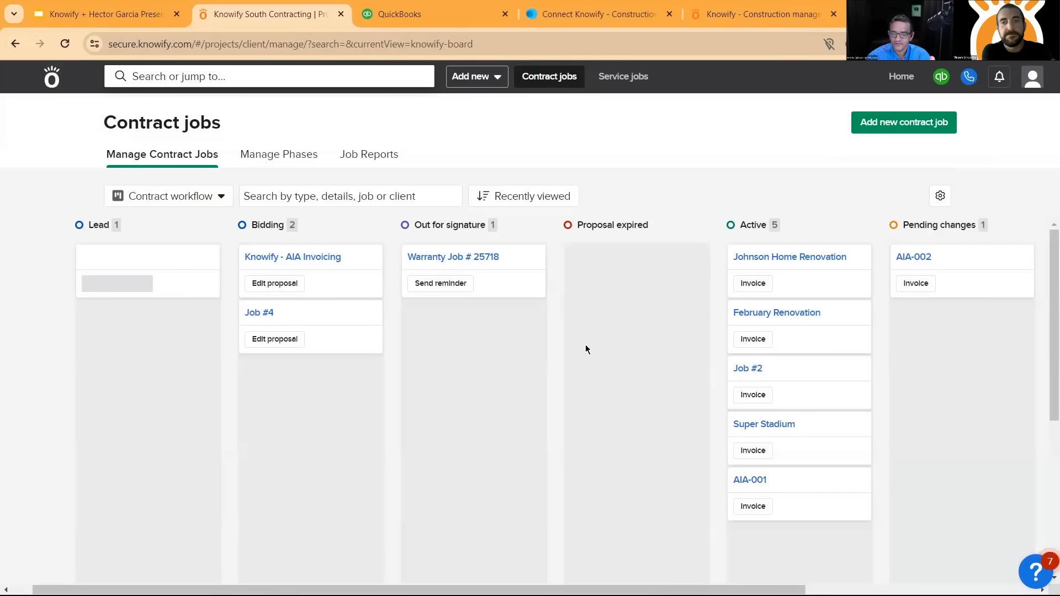
- Return the contract jobs to the List view and open the Plan & Track page of the active home renovation job
left_click(210, 199)
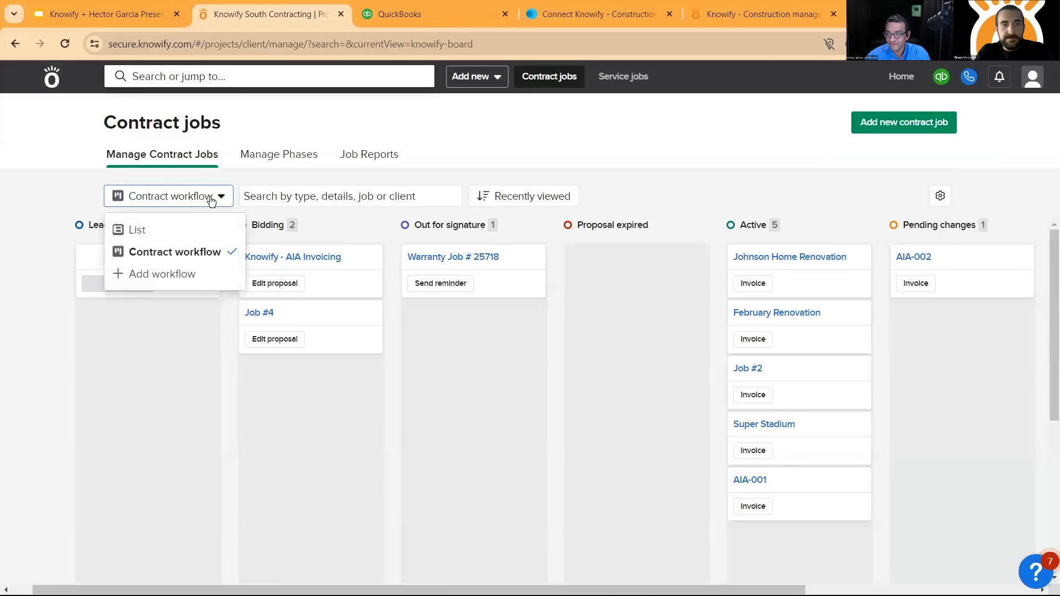
left_click(202, 229)
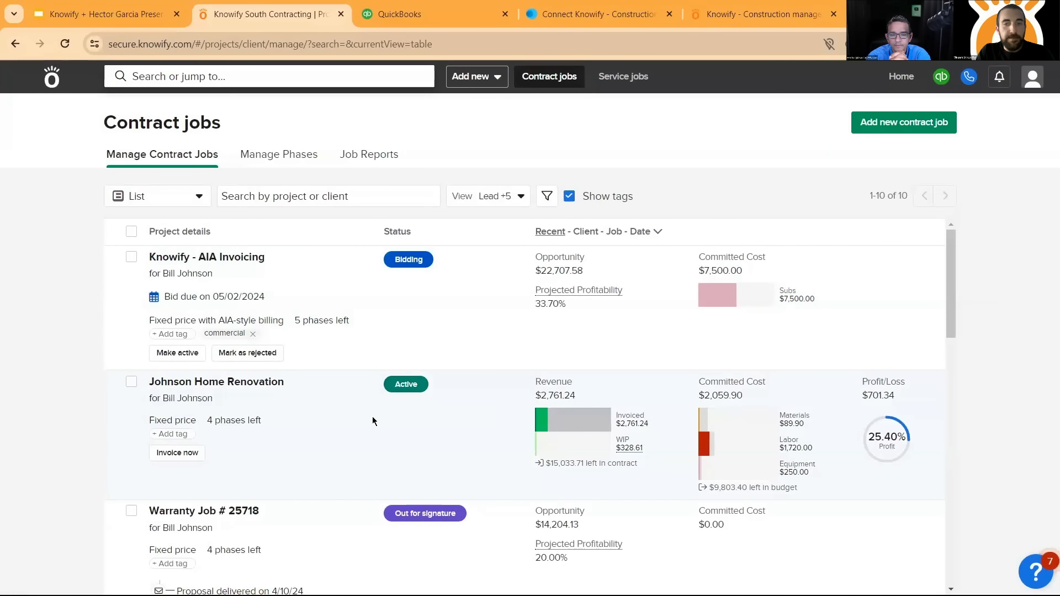
left_click(253, 389)
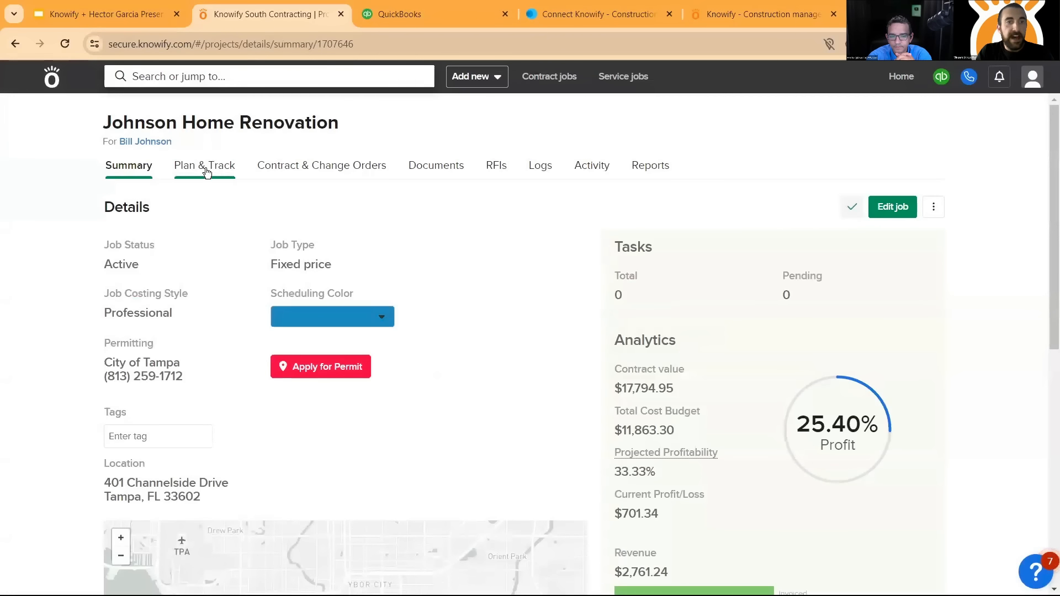
left_click(207, 166)
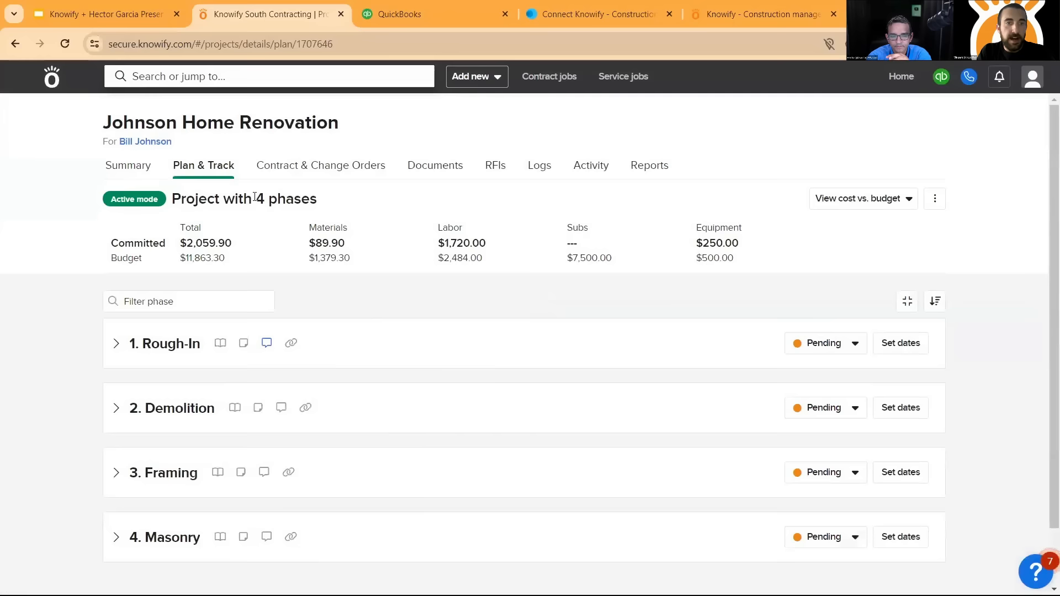
- Show cost vs. budget for the job's phases and check the additional options available for the project plan
left_click_drag(173, 200, 330, 203)
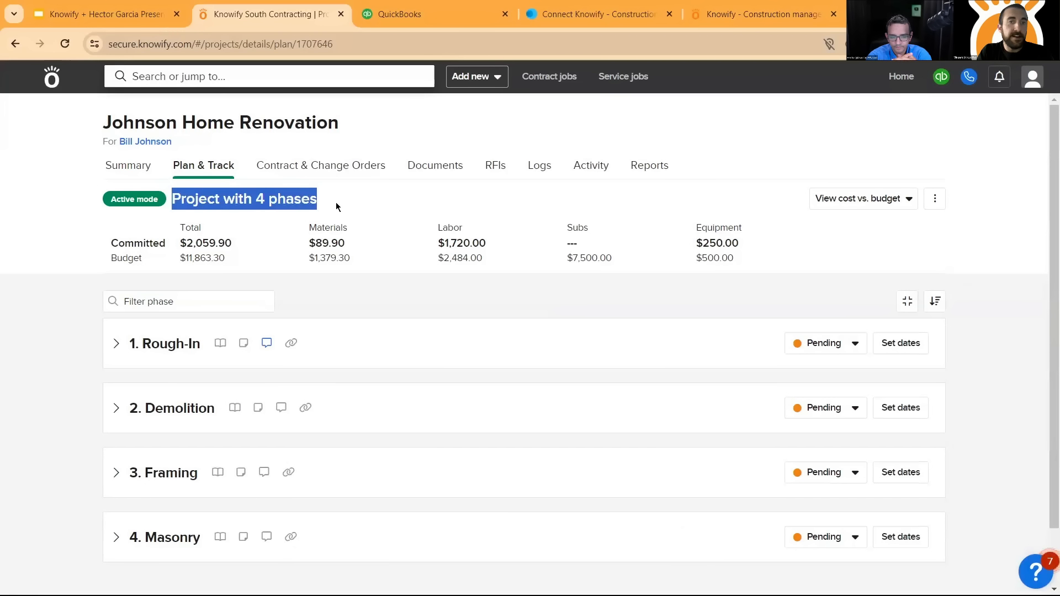
left_click(280, 220)
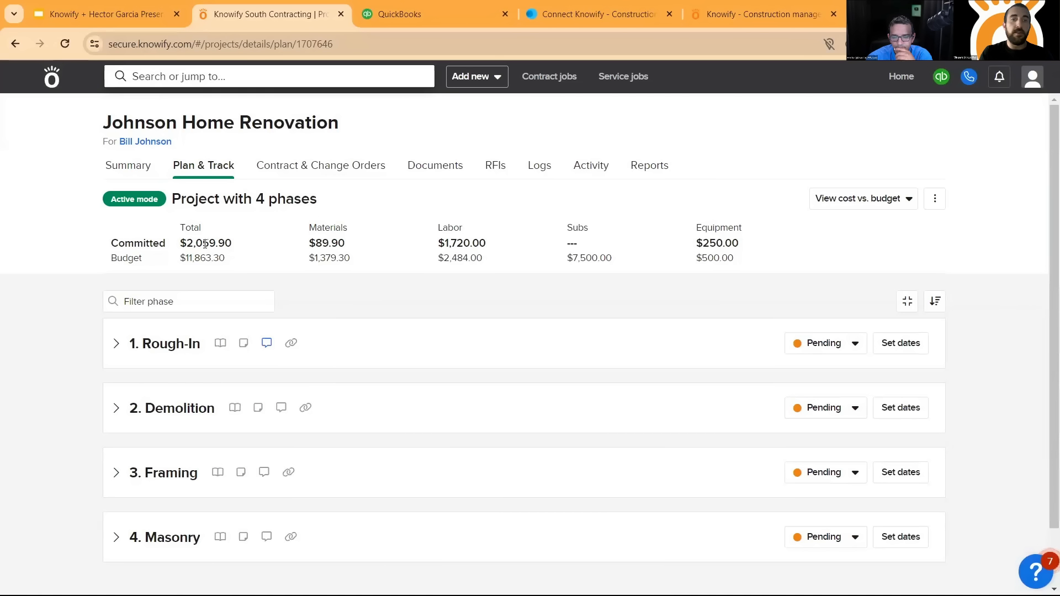
left_click(857, 196)
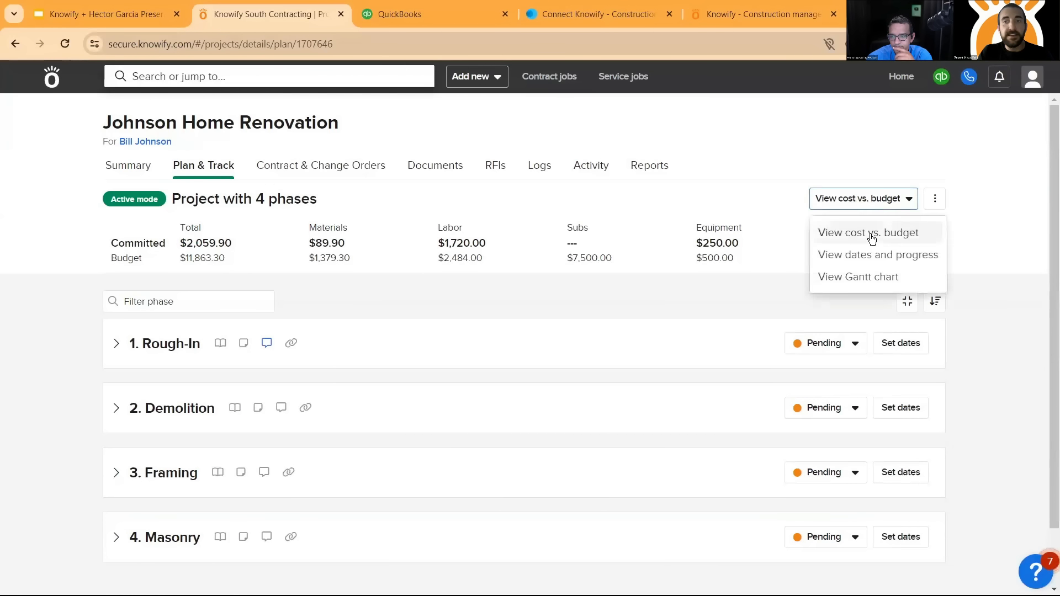
left_click(870, 232)
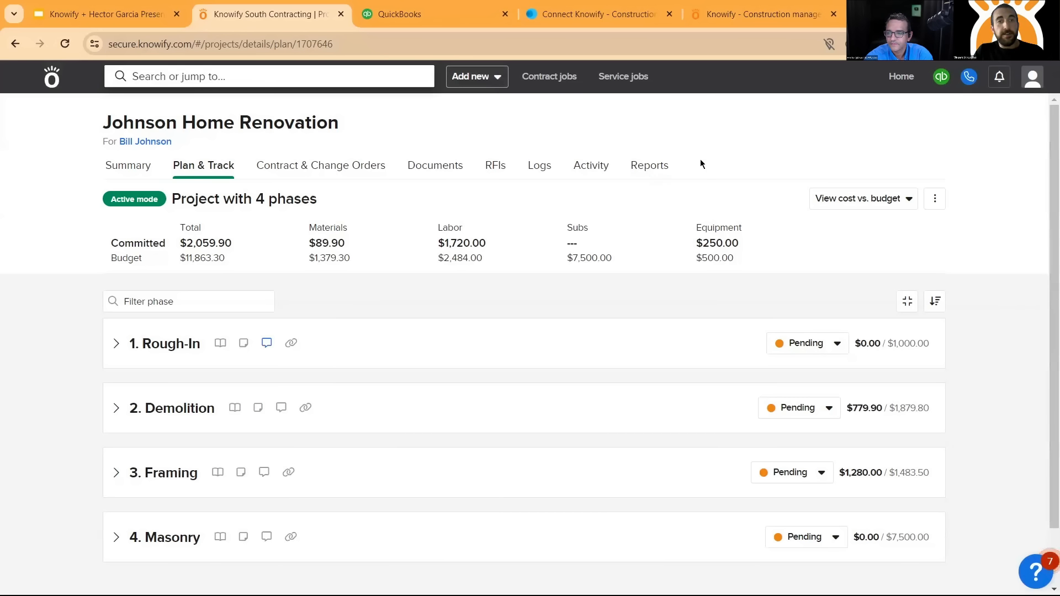
left_click(944, 203)
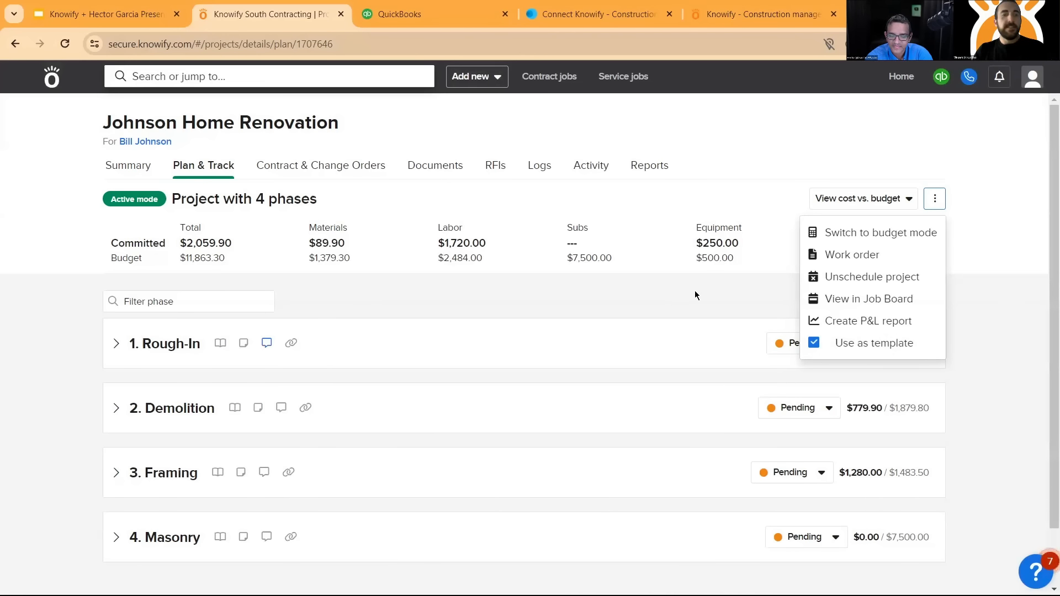
- Expand the Framing phase's labor and materials details and review its hours, ordered quantities and costs against budget
left_click(115, 476)
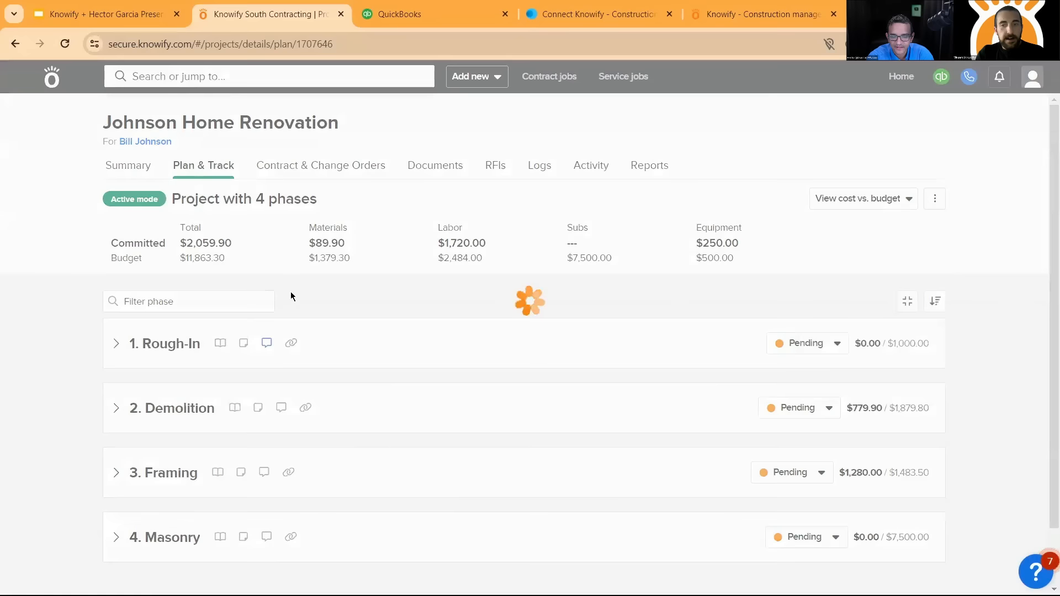
scroll(277, 423, "down", 3)
left_click(251, 387)
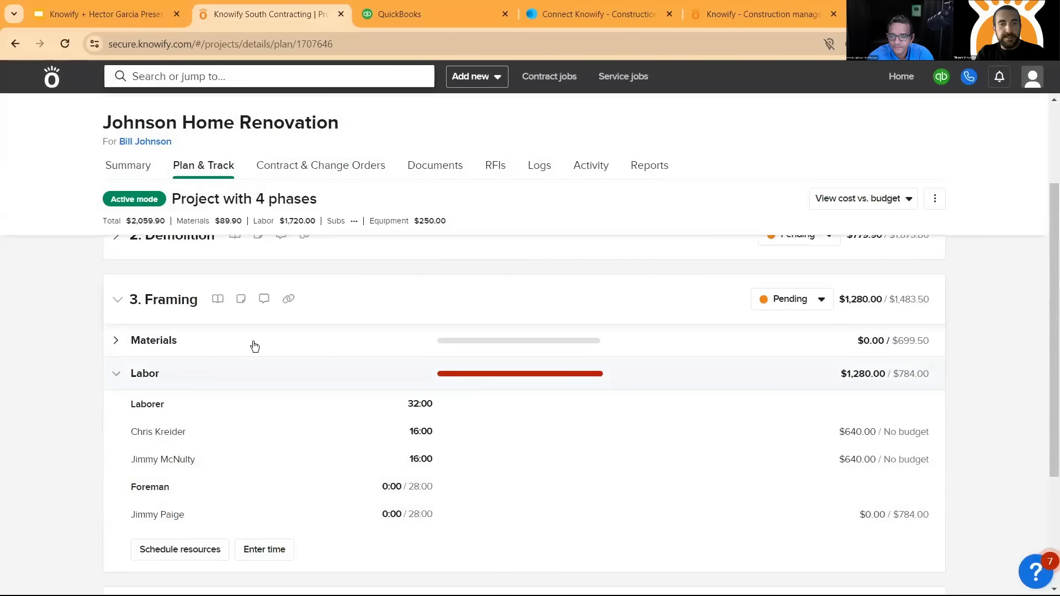
left_click(234, 336)
scroll(234, 331, "down", 2)
scroll(193, 312, "up", 1)
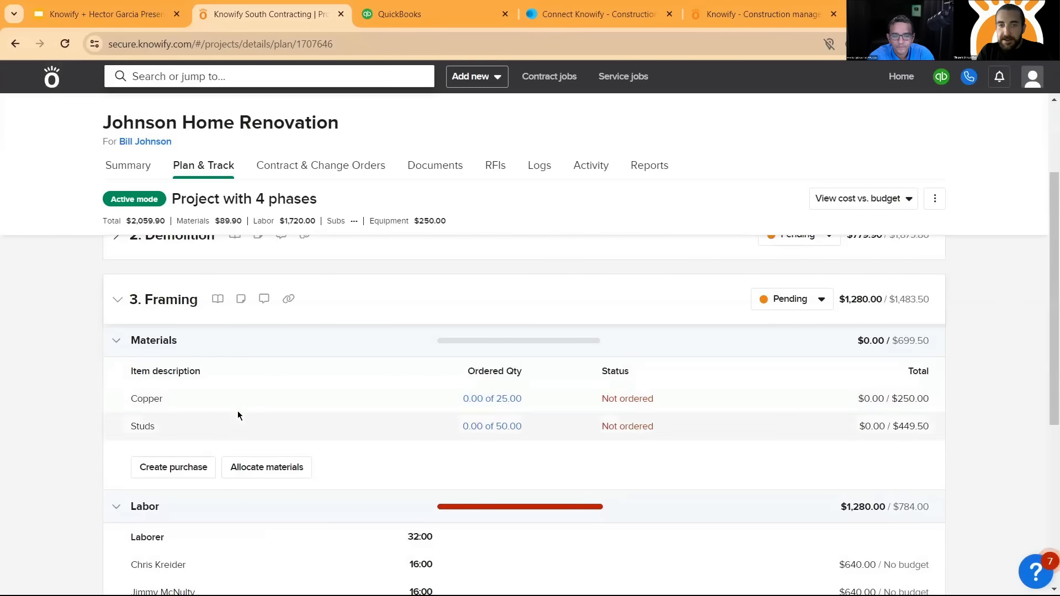
scroll(304, 370, "down", 1)
scroll(449, 427, "down", 1)
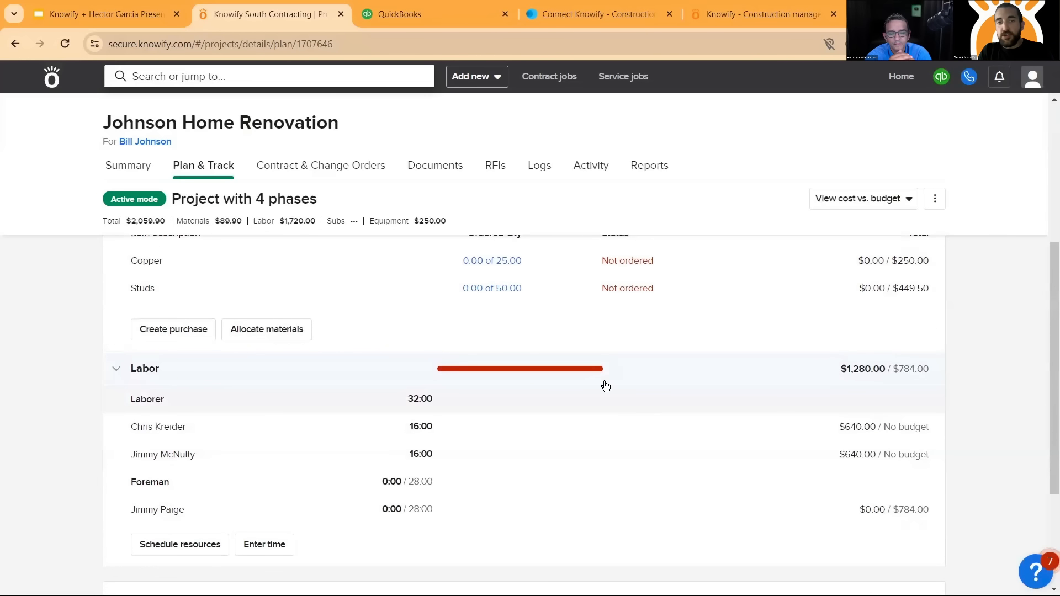
scroll(768, 395, "up", 2)
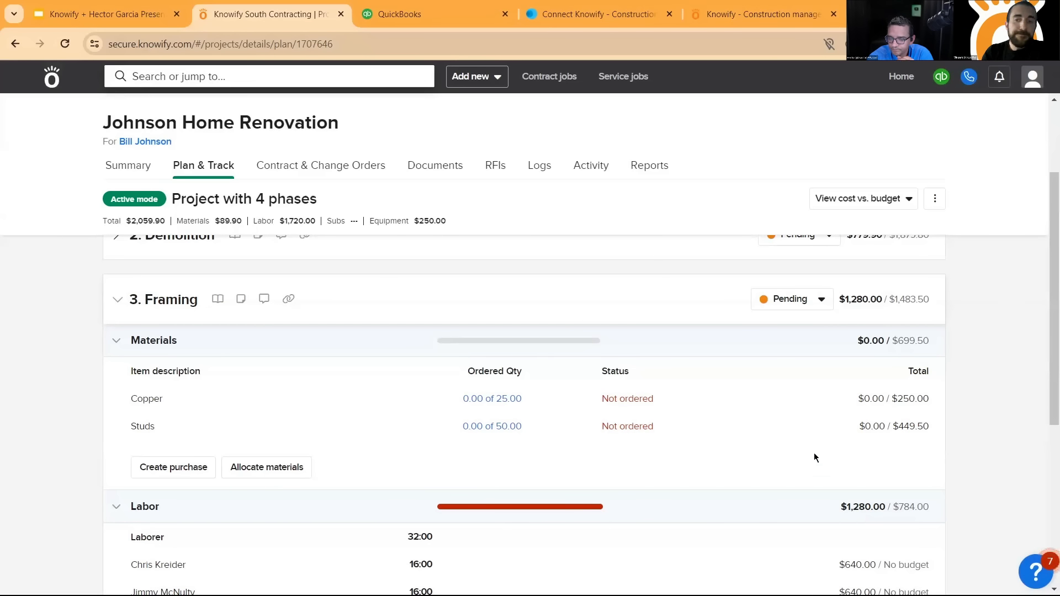
scroll(814, 454, "down", 1)
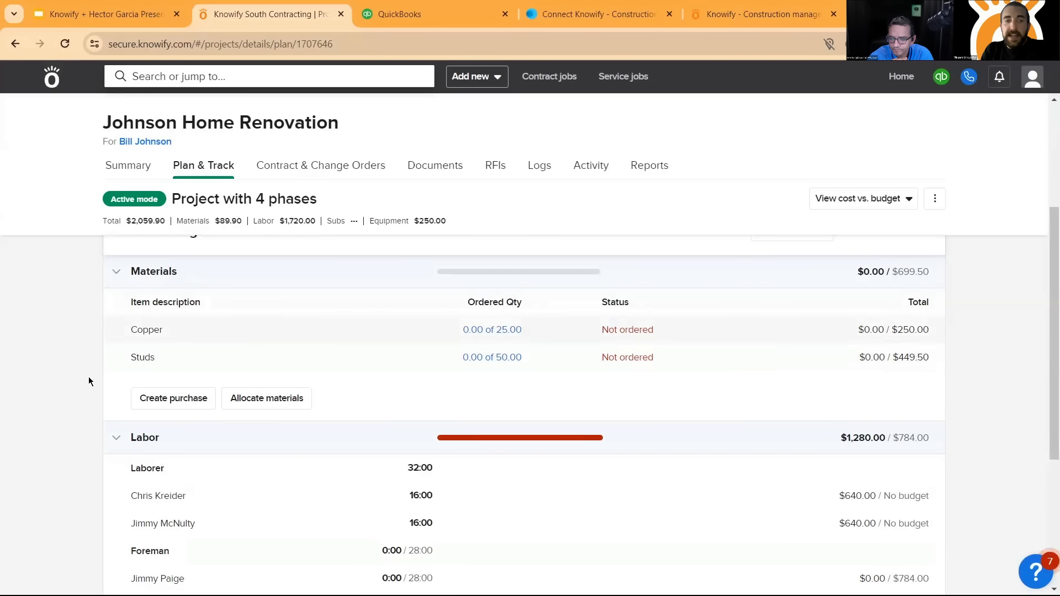
left_click(171, 408)
left_click(276, 174)
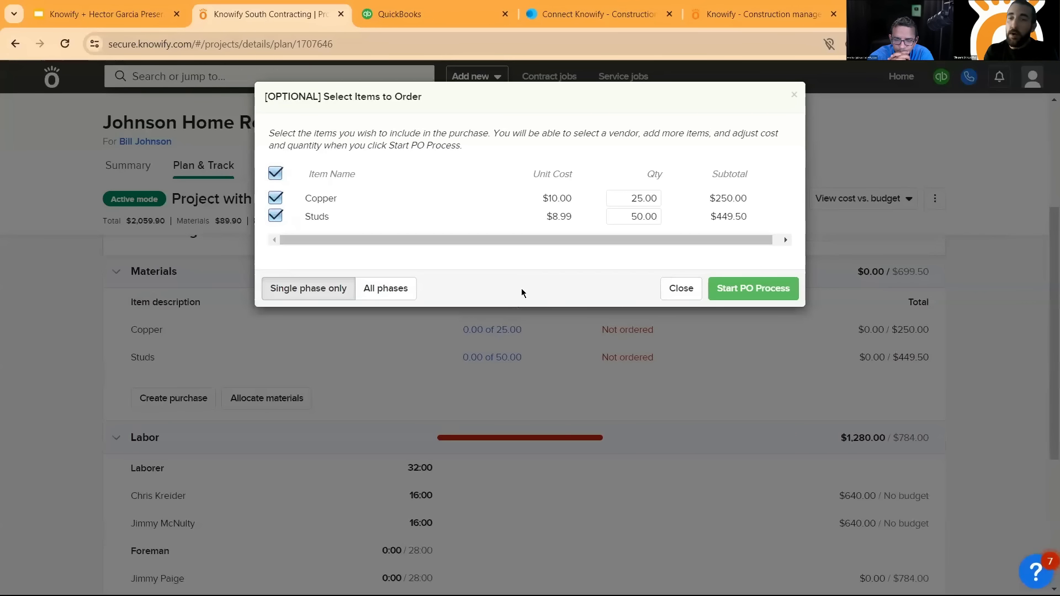
left_click(679, 294)
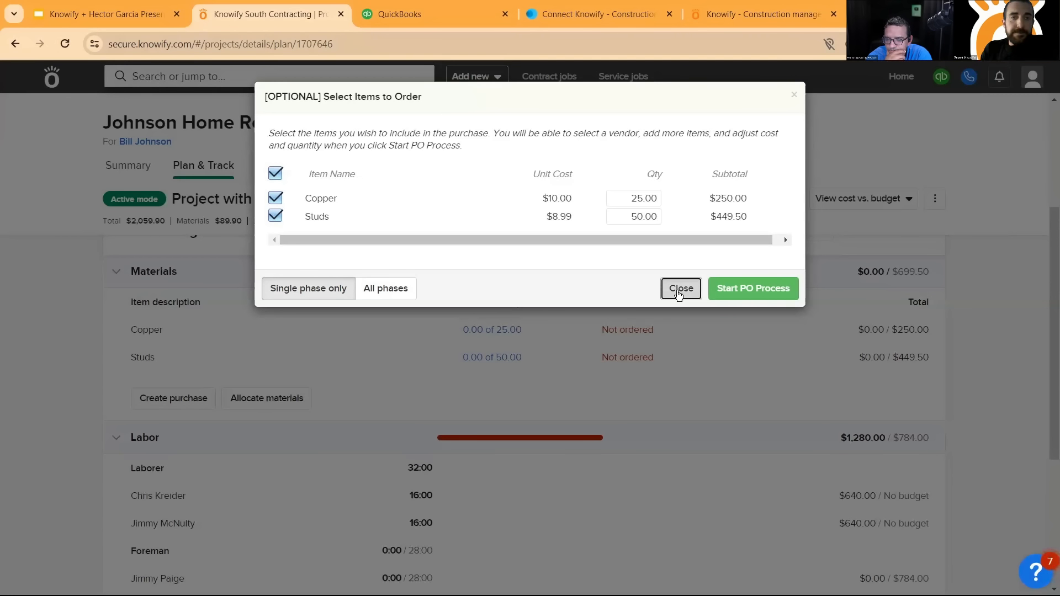
left_click(680, 295)
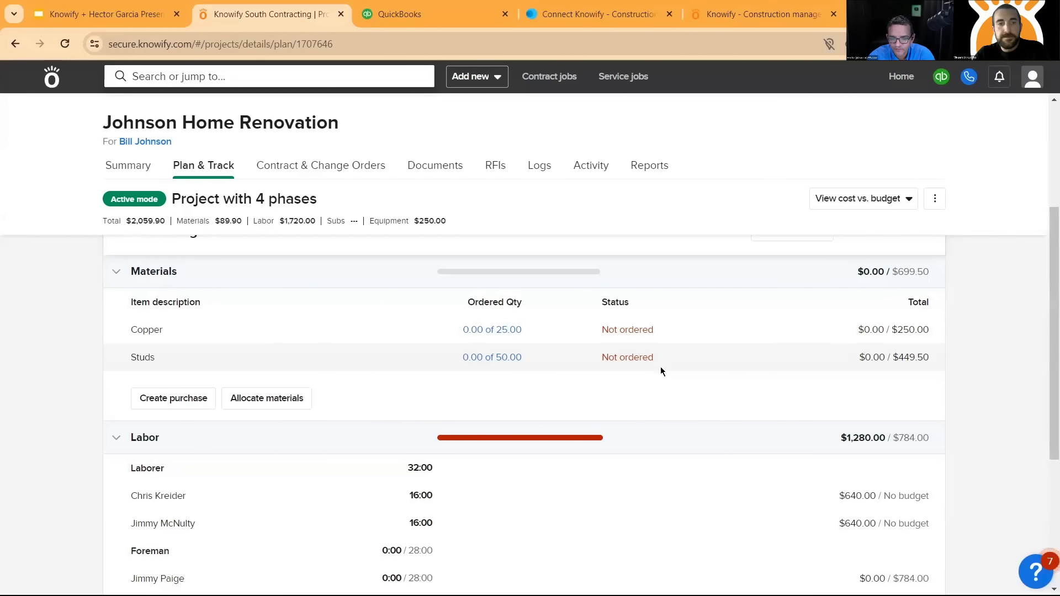
- Start a purchase for the Framing phase with both Copper and Studs selected, setting the Studs quantity to 25
left_click(181, 404)
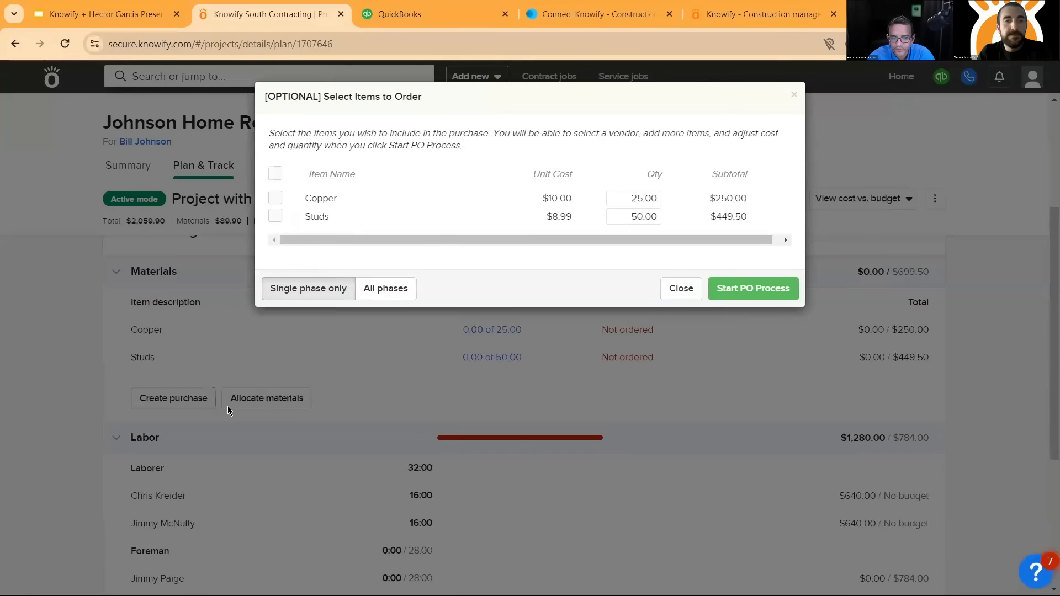
left_click(275, 174)
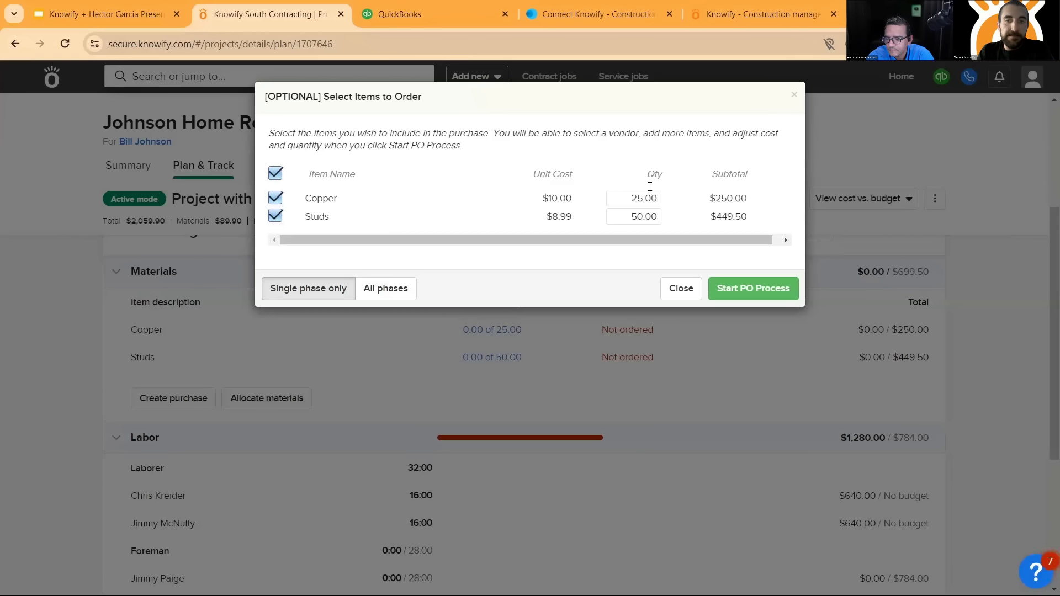
left_click(636, 215)
type("25")
key("Tab")
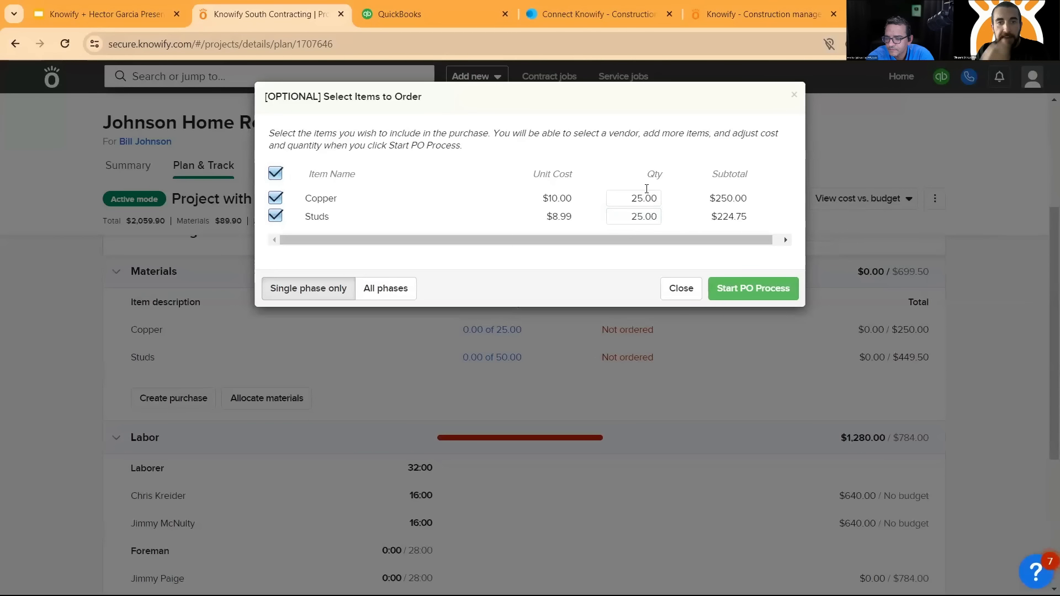
left_click(781, 297)
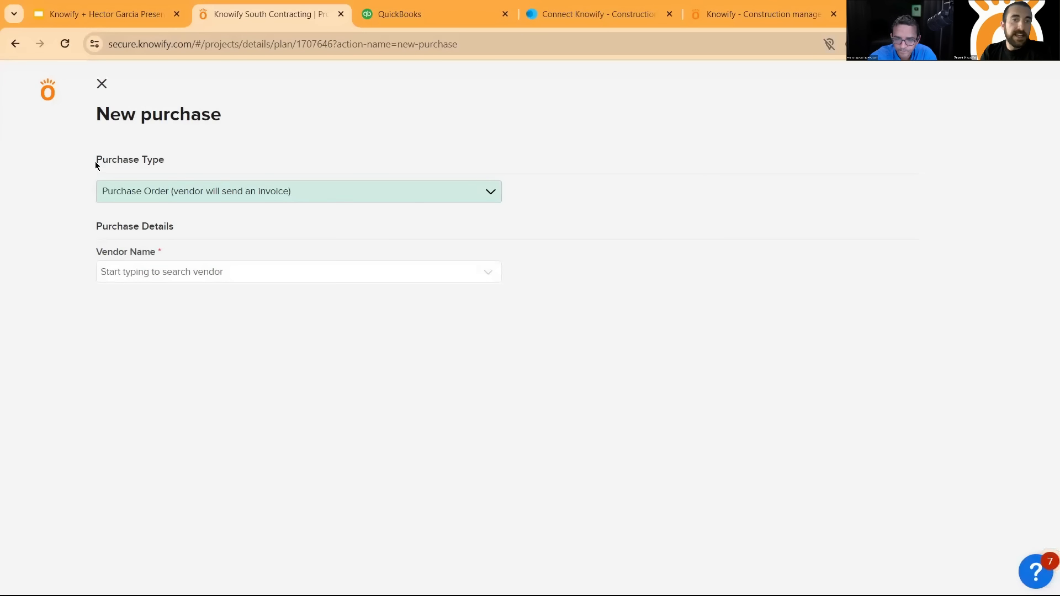
- Review the purchase types, keep Purchase Order (vendor will send an invoice), and choose ABC Vendor as the vendor
left_click(403, 193)
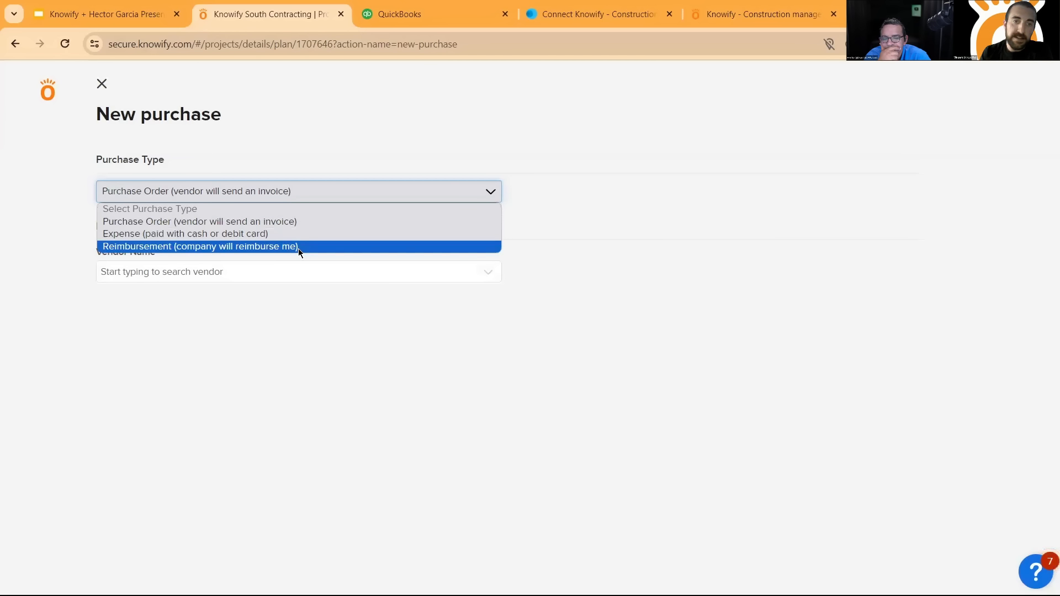
left_click(274, 221)
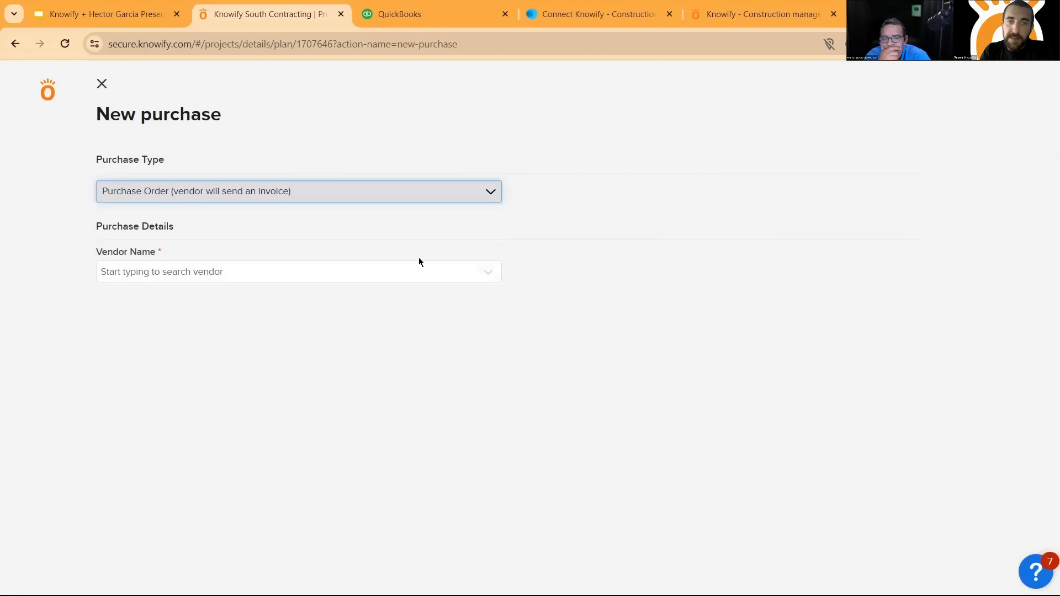
left_click(486, 273)
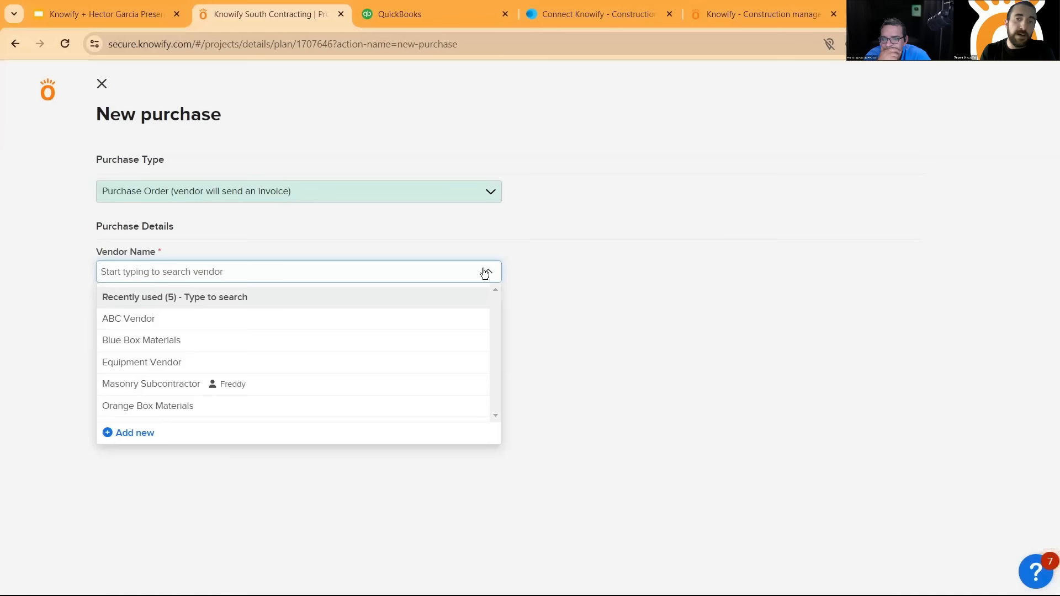
left_click(355, 317)
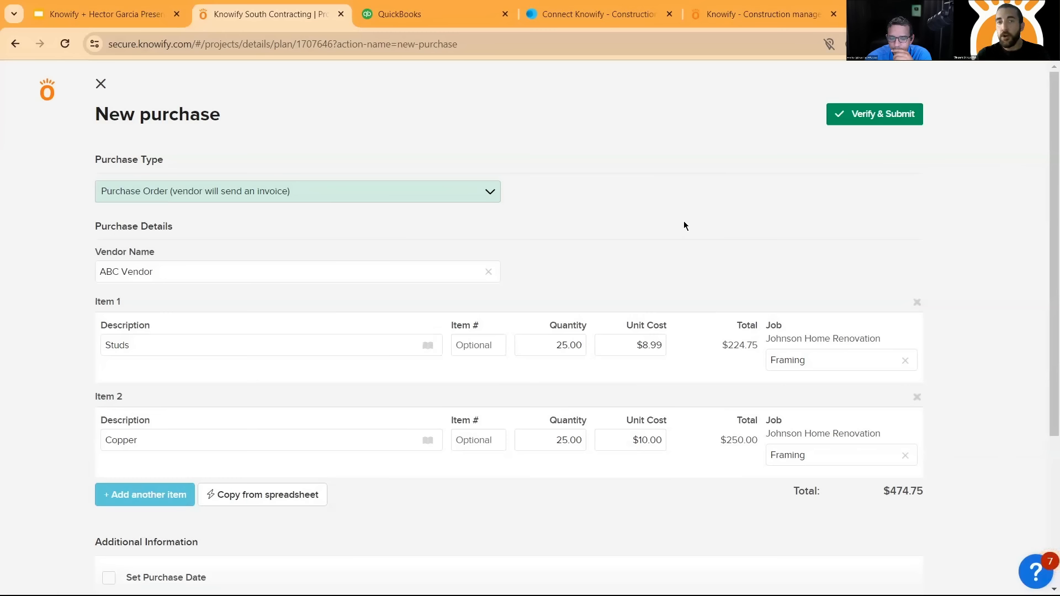
- Change the purchase type to Expense (paid with cash or debit card) and verify the purchase, including its Send to QuickBooks option
left_click(441, 196)
left_click(240, 234)
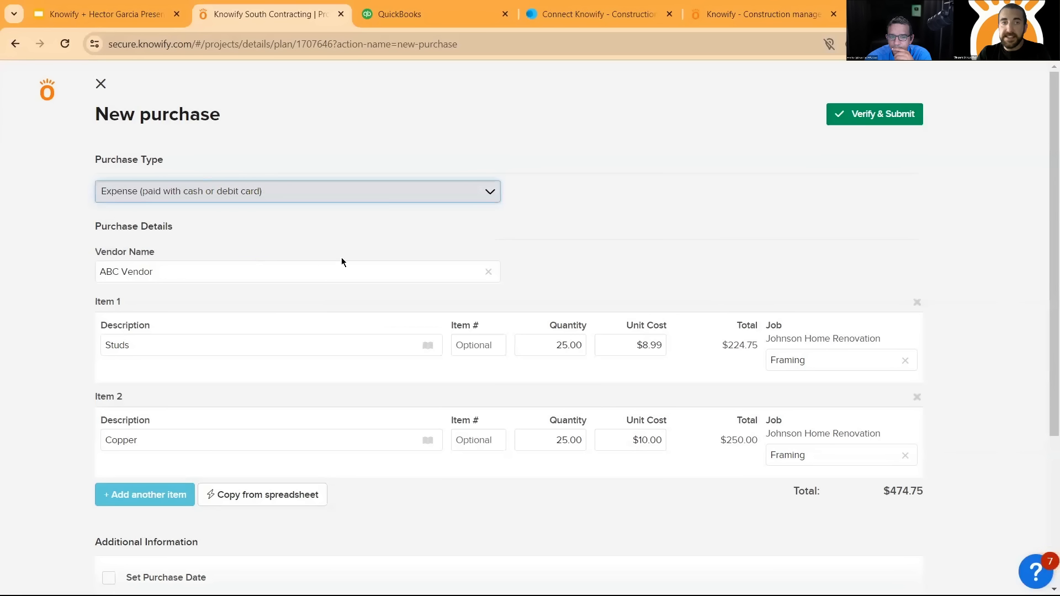
left_click(903, 123)
left_click_drag(334, 355, 333, 356)
left_click_drag(432, 398, 456, 357)
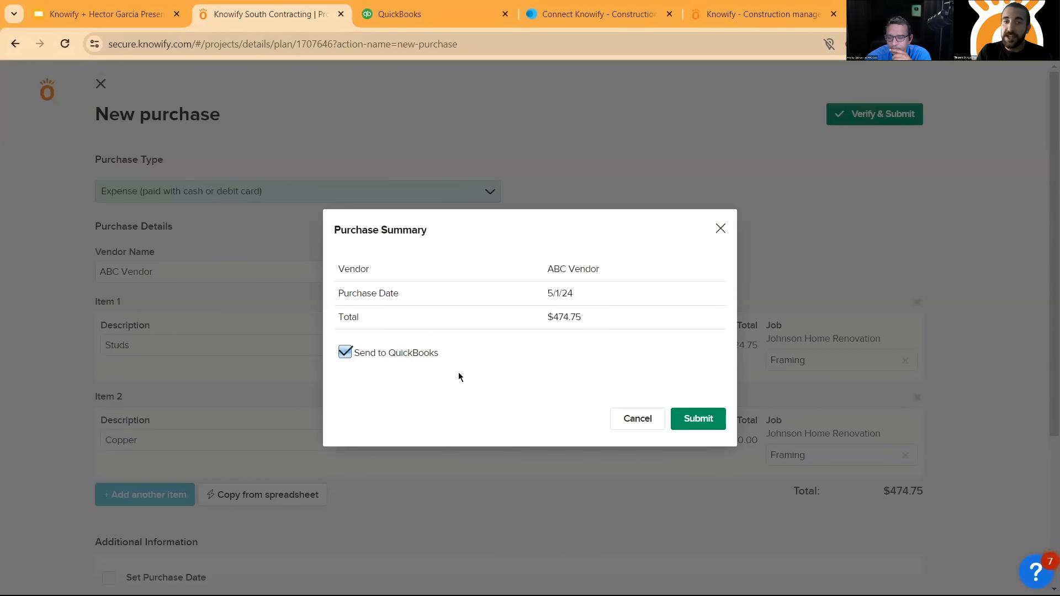
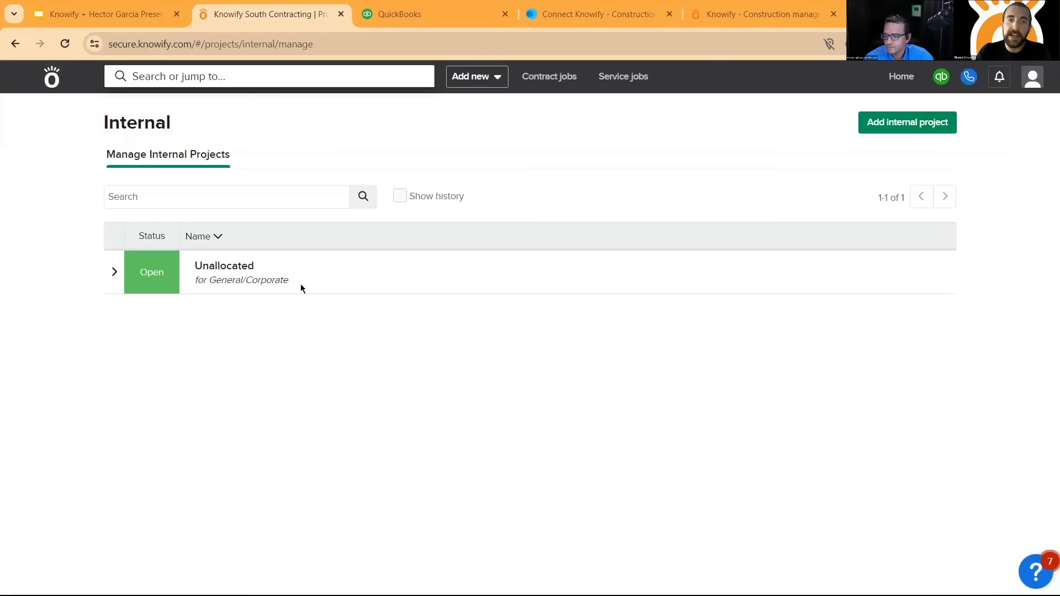
- View the Unallocated internal project, then return home and open the contract jobs list
left_click(161, 272)
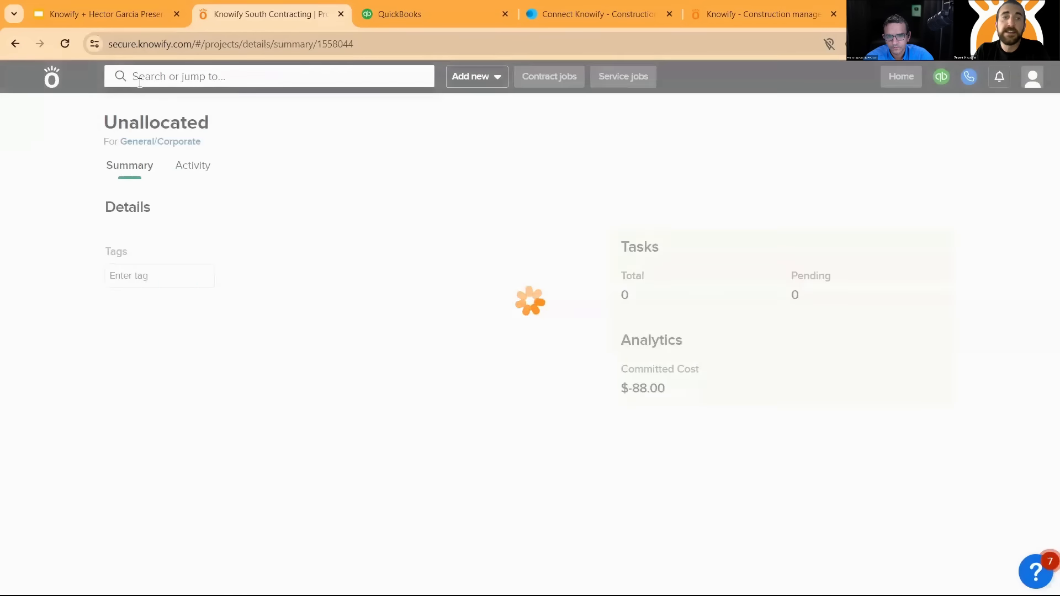
left_click(52, 77)
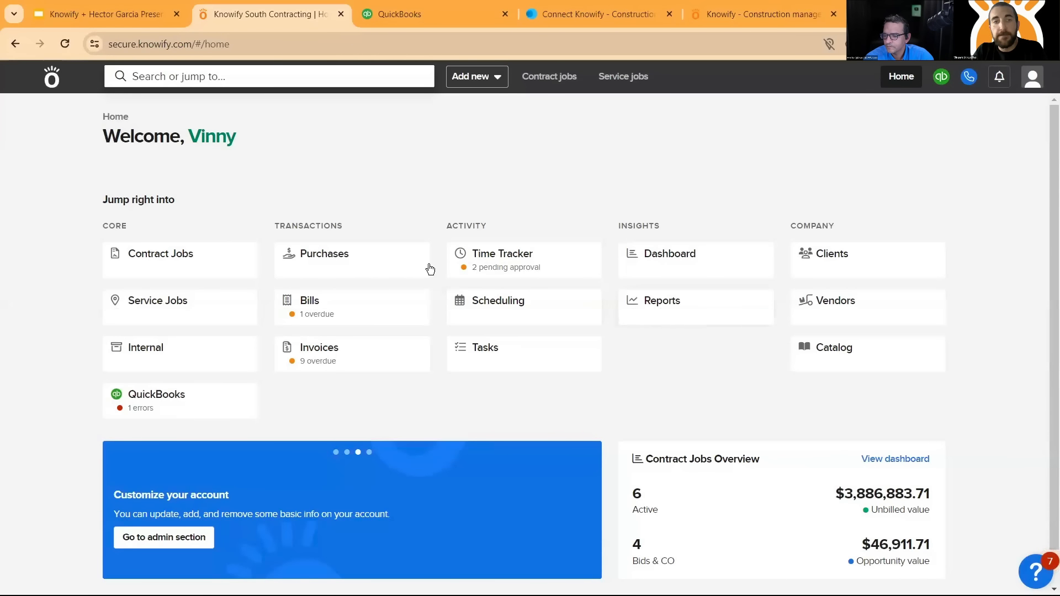
left_click(205, 262)
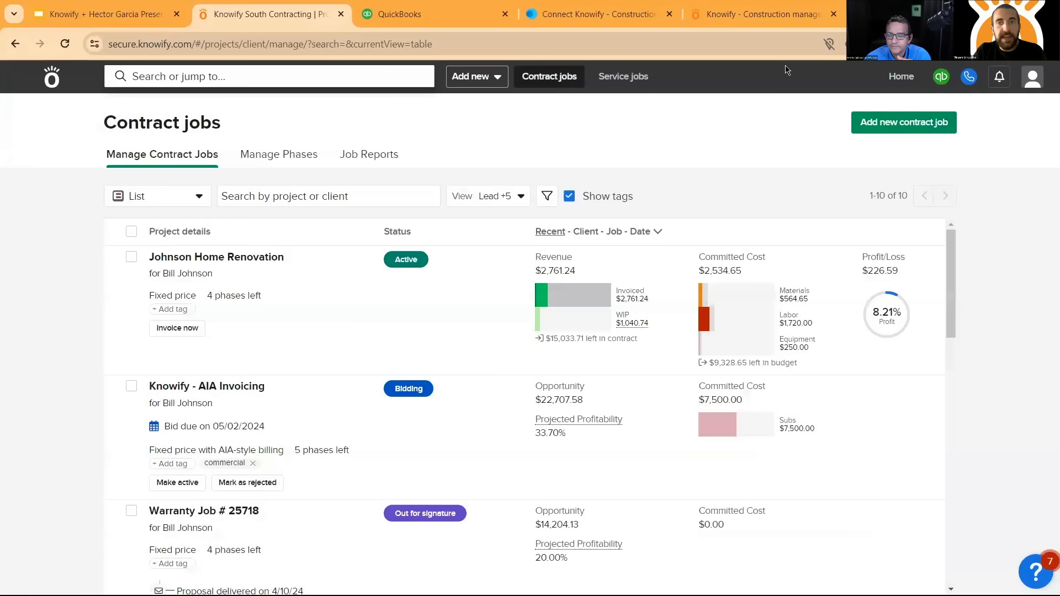
- Find the Knowify - AIA Invoicing job in the contract jobs list, open its summary and highlight the job name
left_click(555, 78)
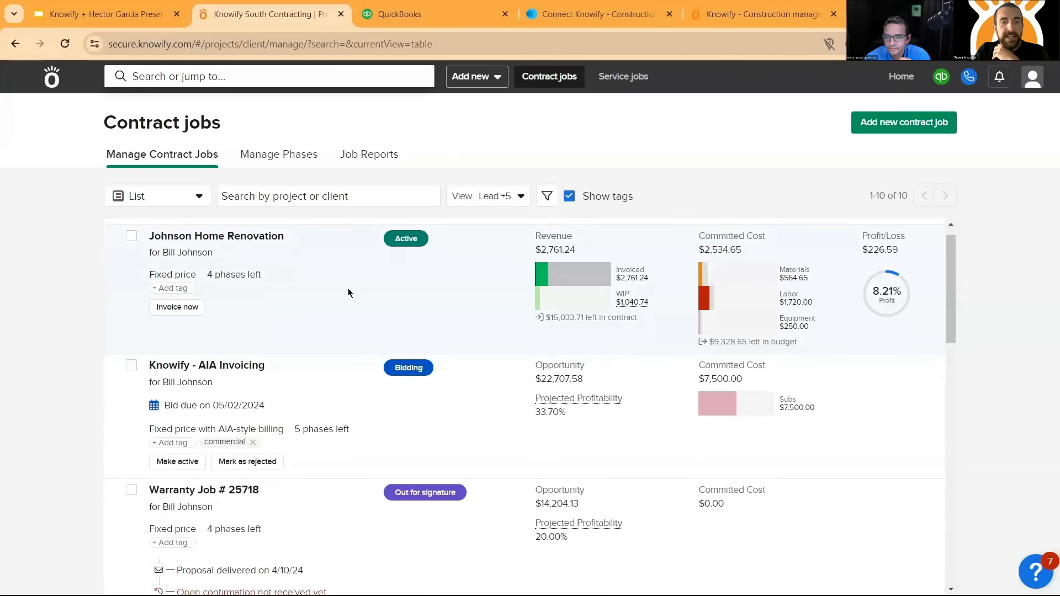
scroll(364, 270, "down", 2)
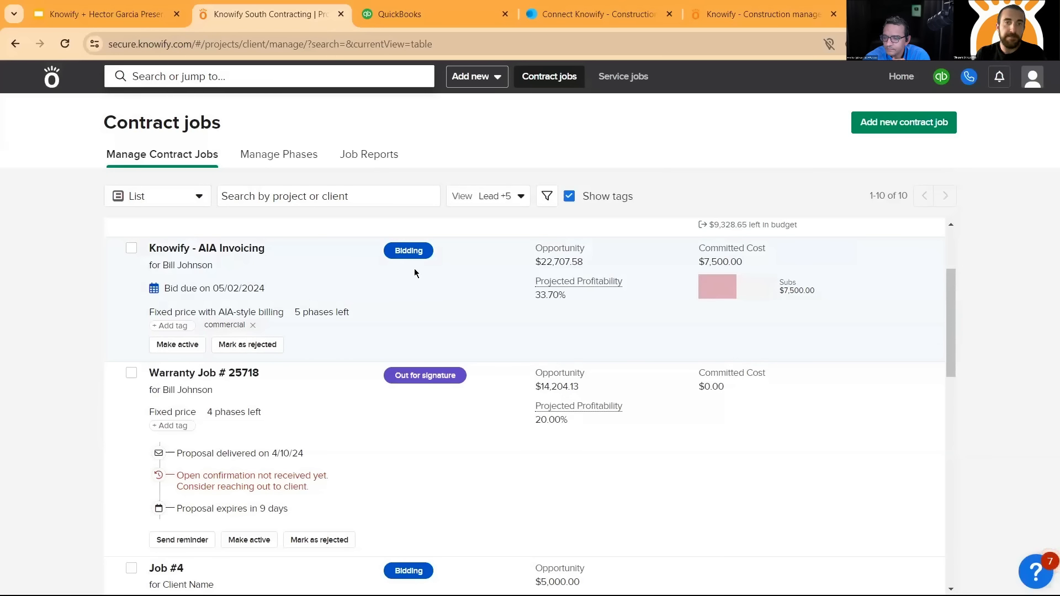
left_click(332, 252)
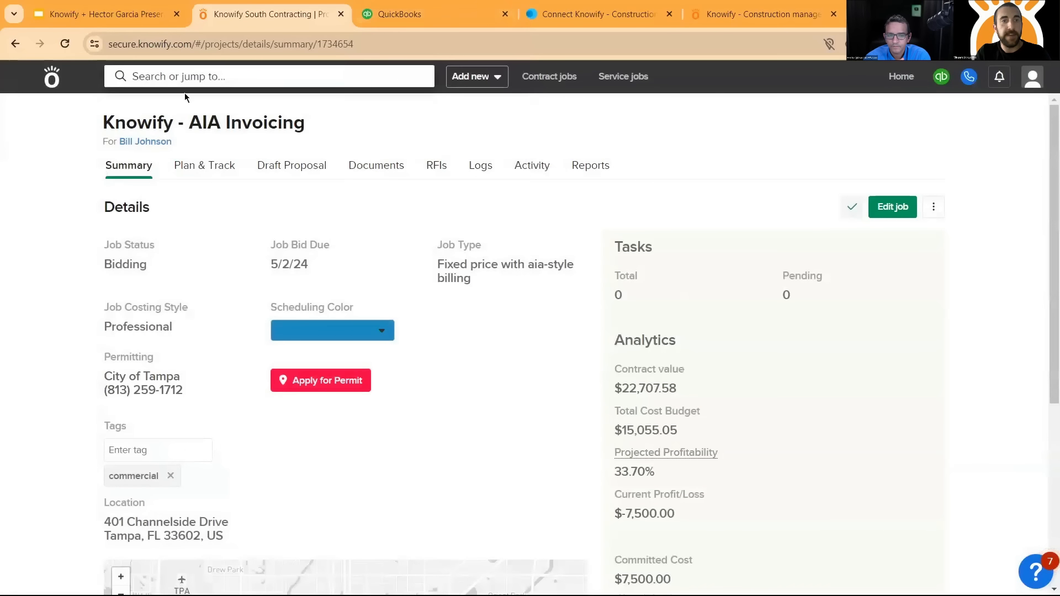
left_click_drag(108, 122, 302, 127)
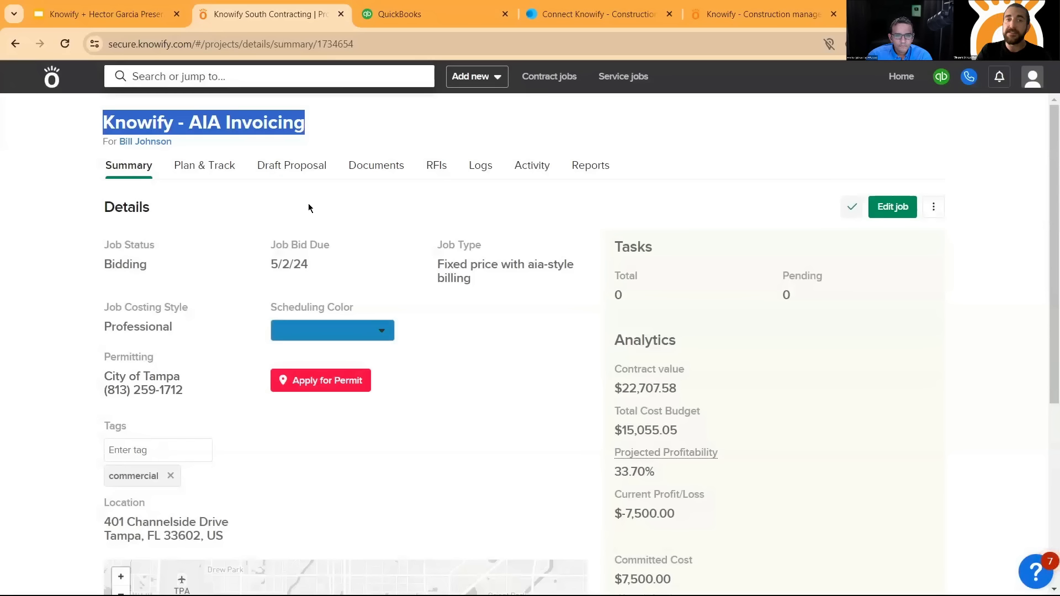
- Switch to QuickBooks and open the matching Knowify - AIA Invoicing project from the projects list
left_click(434, 18)
scroll(306, 285, "down", 1)
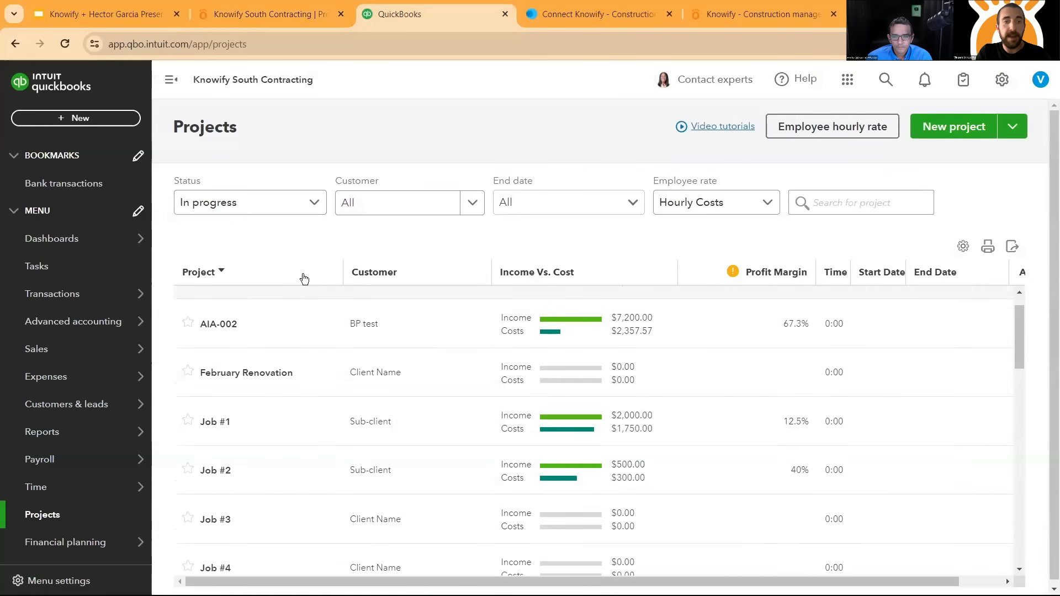
scroll(293, 386, "down", 6)
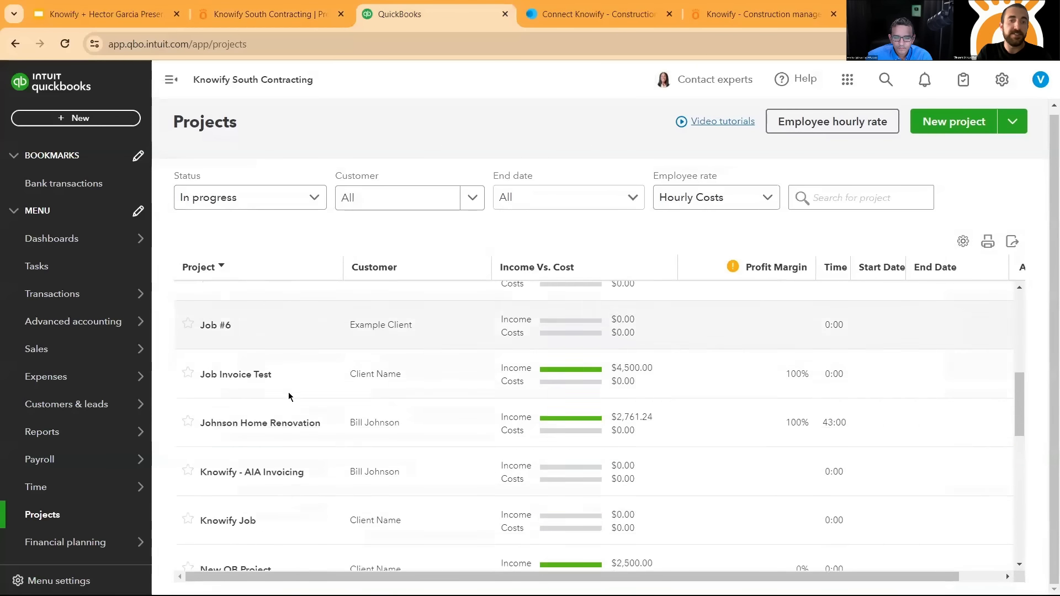
scroll(288, 396, "down", 1)
left_click(287, 425)
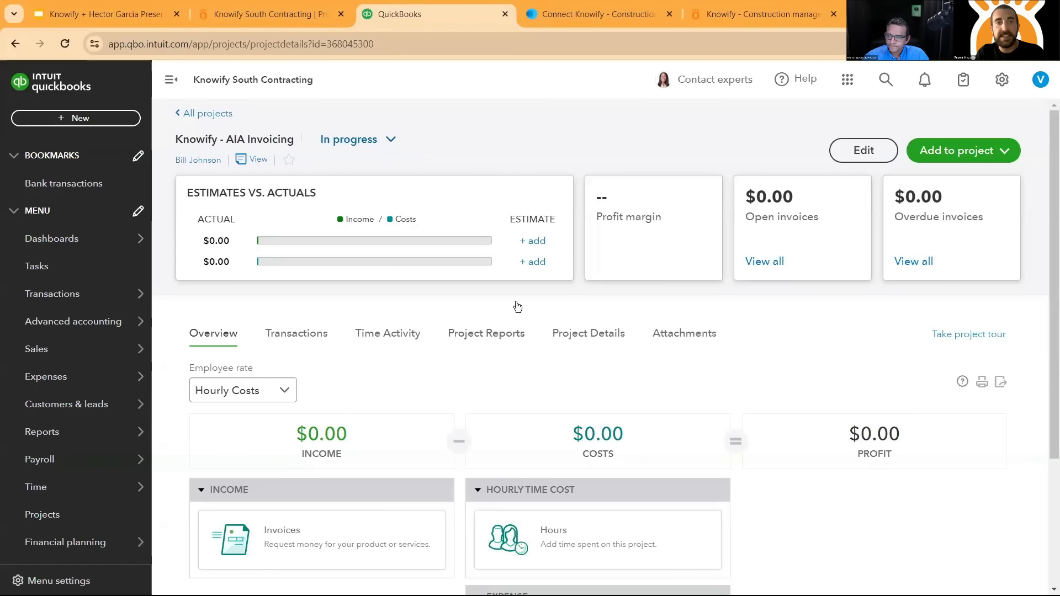
- Switch back to Knowify and examine the AIA Invoicing job's analytics: contract value, cost budget, projected profitability and committed cost by category
left_click(288, 16)
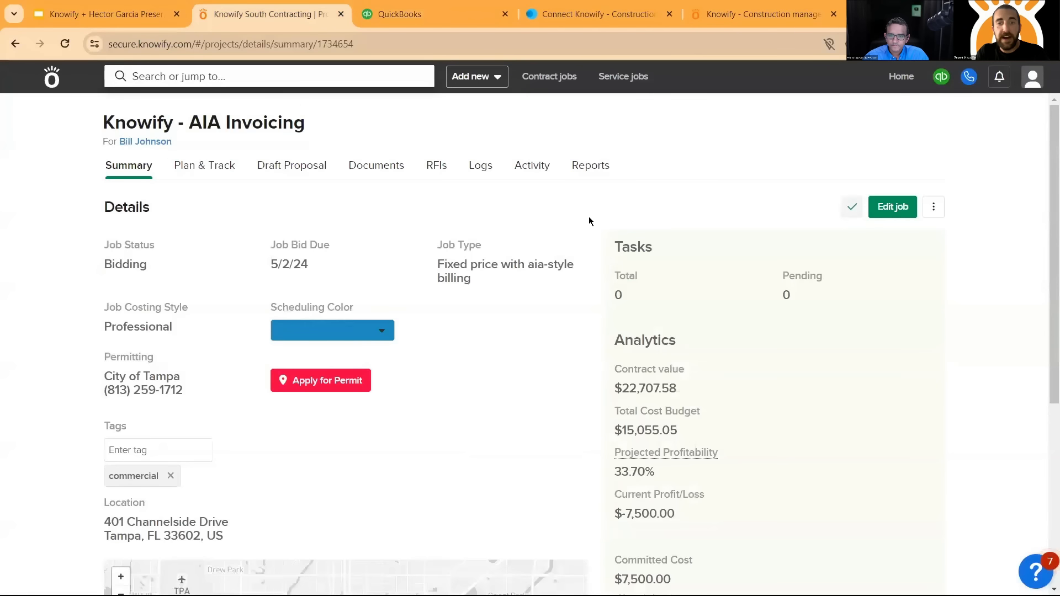
scroll(589, 216, "down", 2)
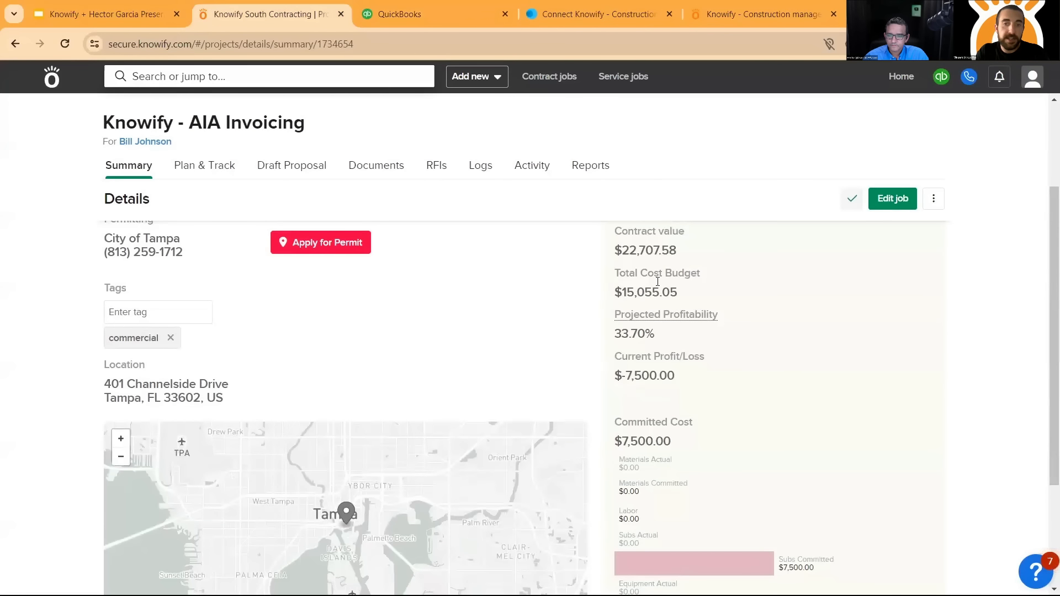
scroll(665, 366, "down", 1)
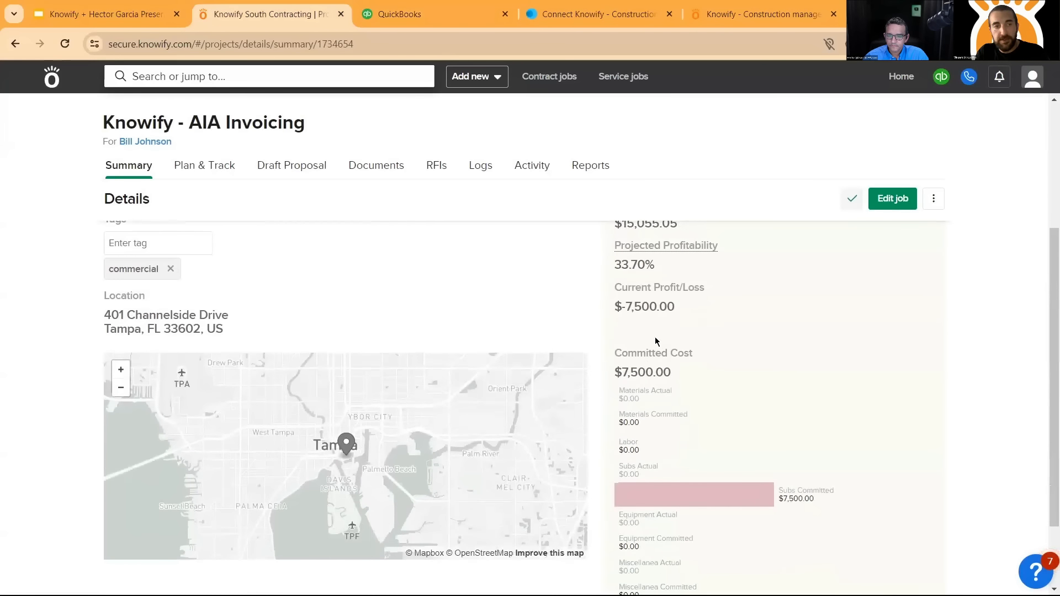
scroll(661, 345, "up", 2)
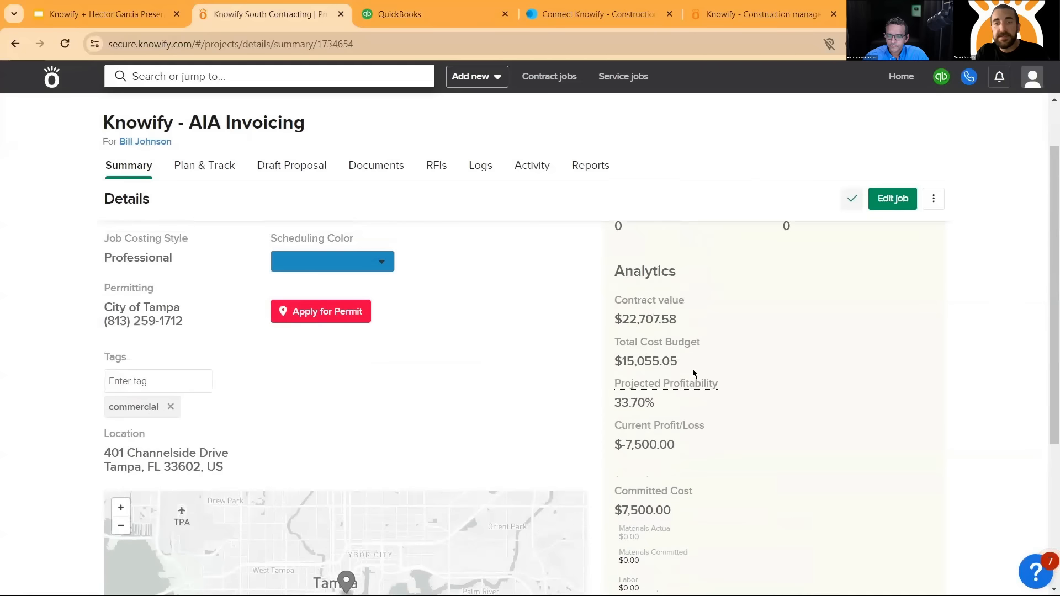
mouse_move(700, 382)
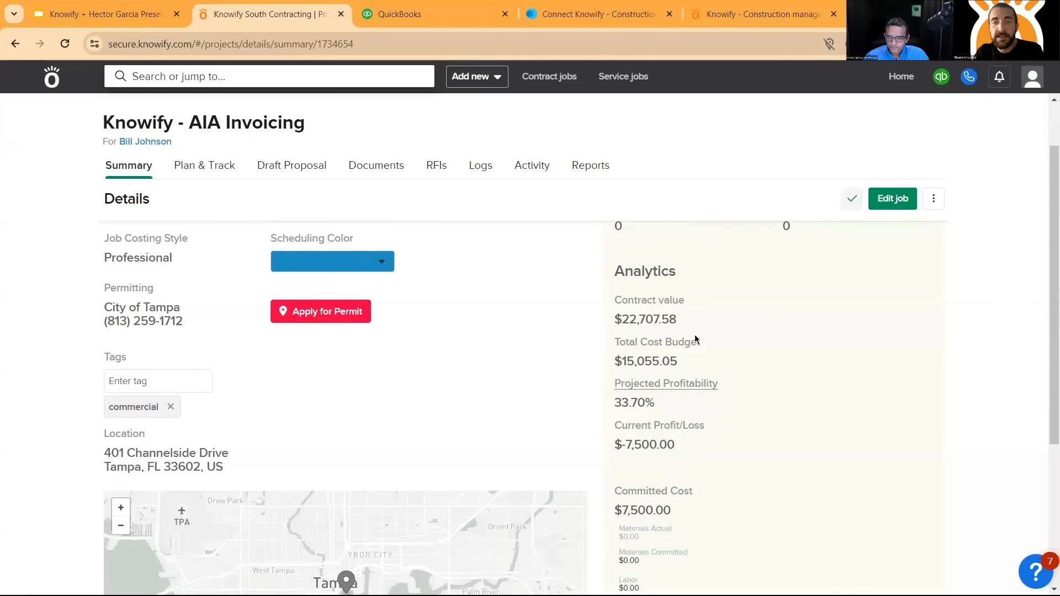
scroll(696, 325, "down", 3)
scroll(709, 285, "down", 2)
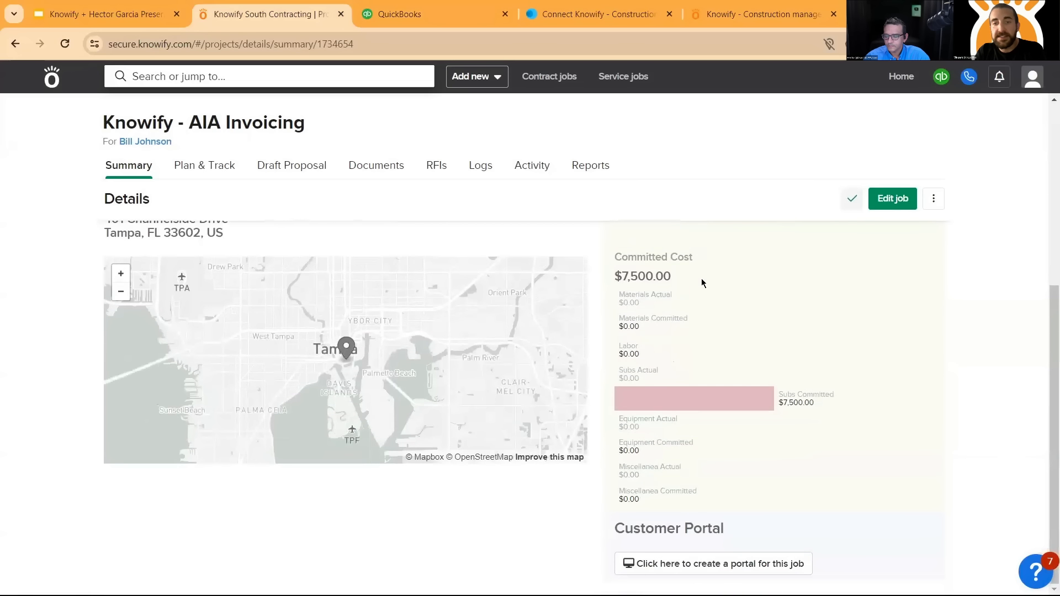
scroll(171, 218, "up", 5)
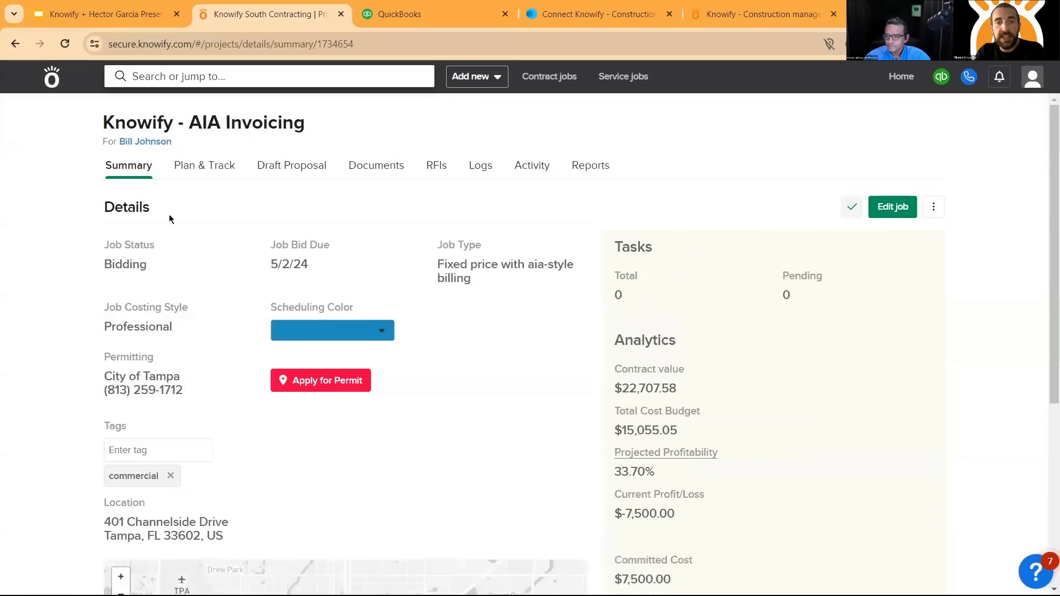
- Show the AIA Invoicing job's plan in the cost vs. budget view with all phases collapsed
left_click(211, 172)
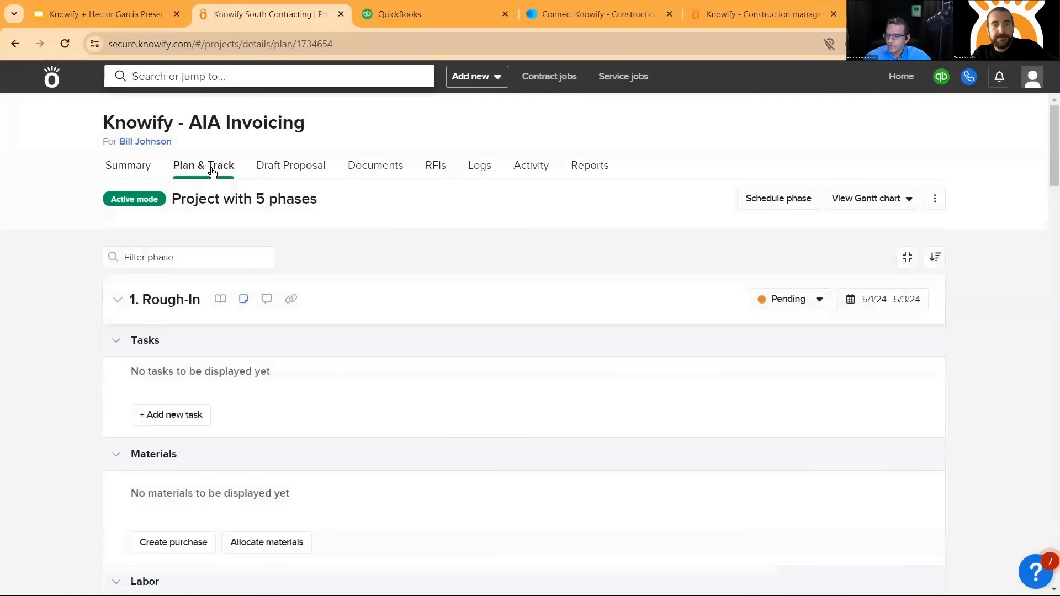
left_click(877, 206)
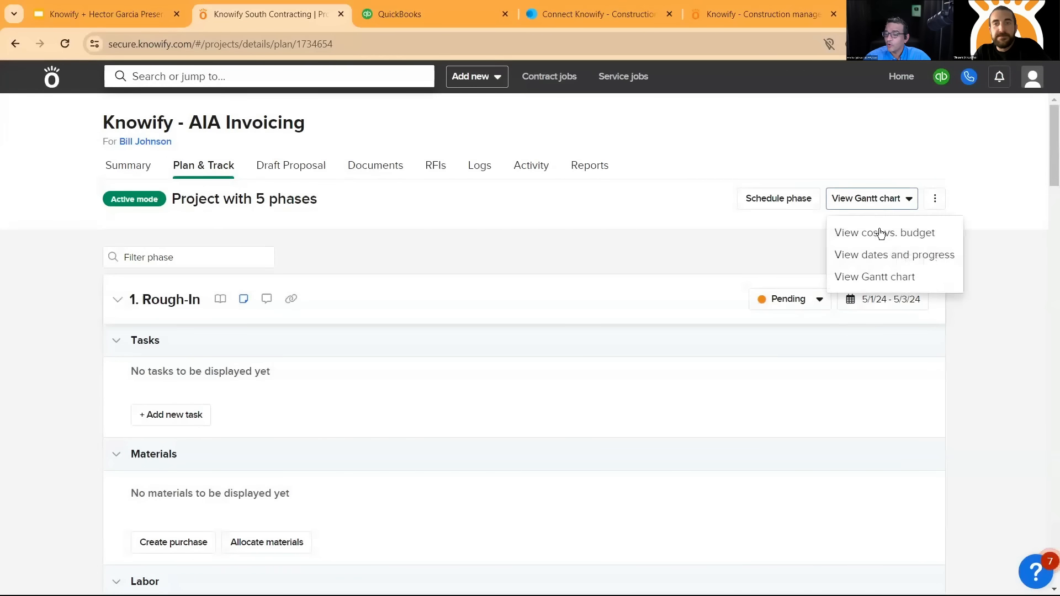
left_click(878, 231)
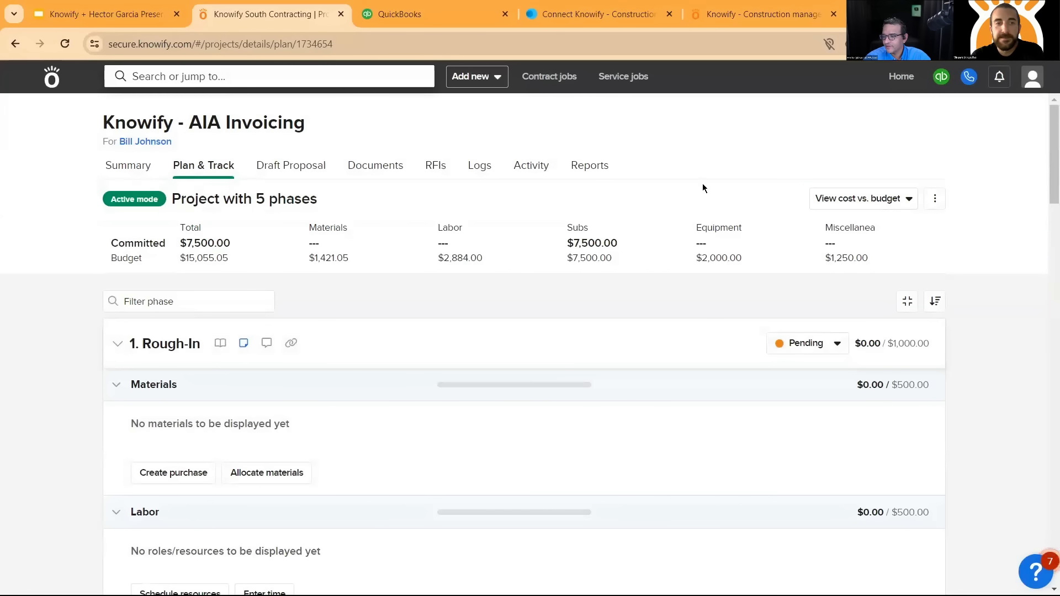
left_click(908, 299)
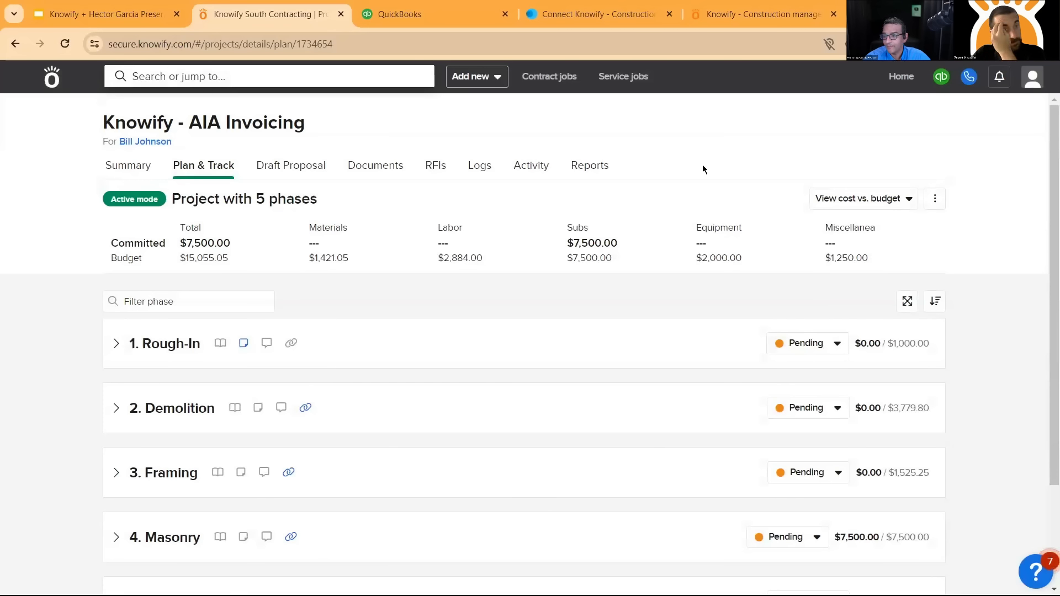
- Switch the job's plan to budget mode and compare it with the QuickBooks project overview before returning to Knowify
left_click(933, 200)
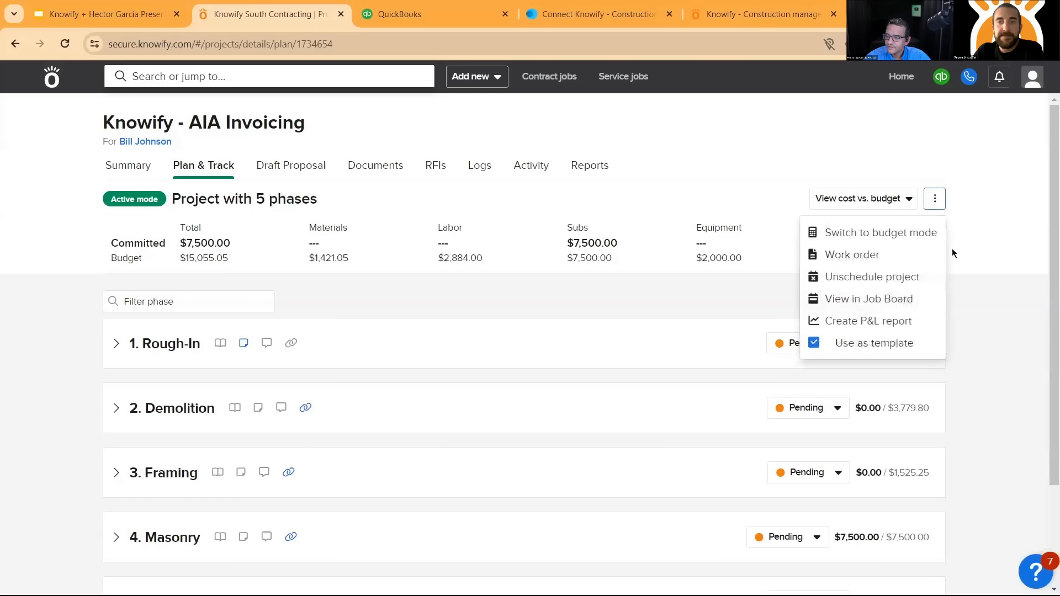
left_click(902, 232)
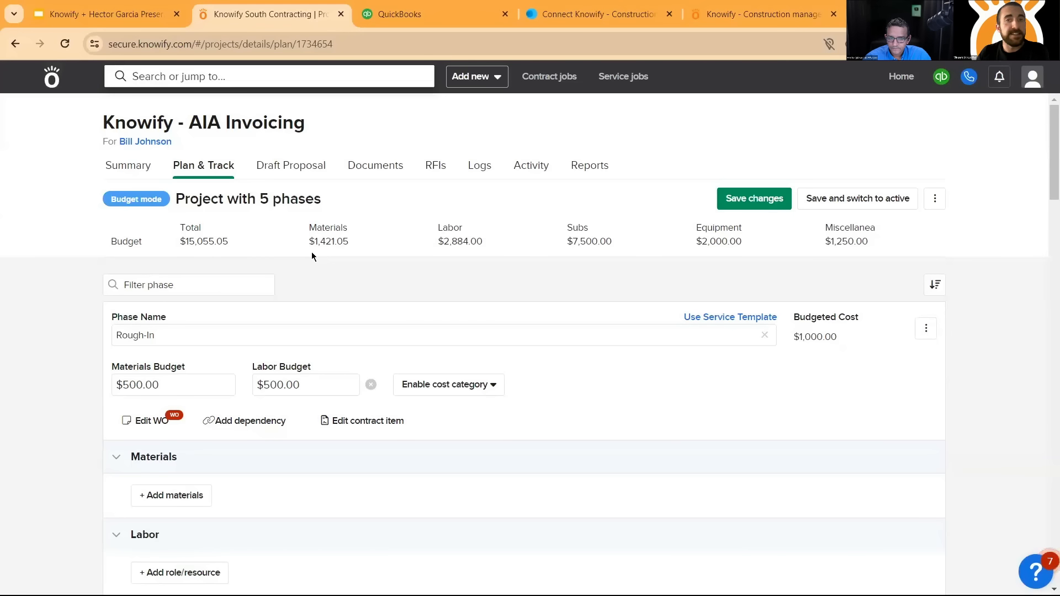
left_click(449, 6)
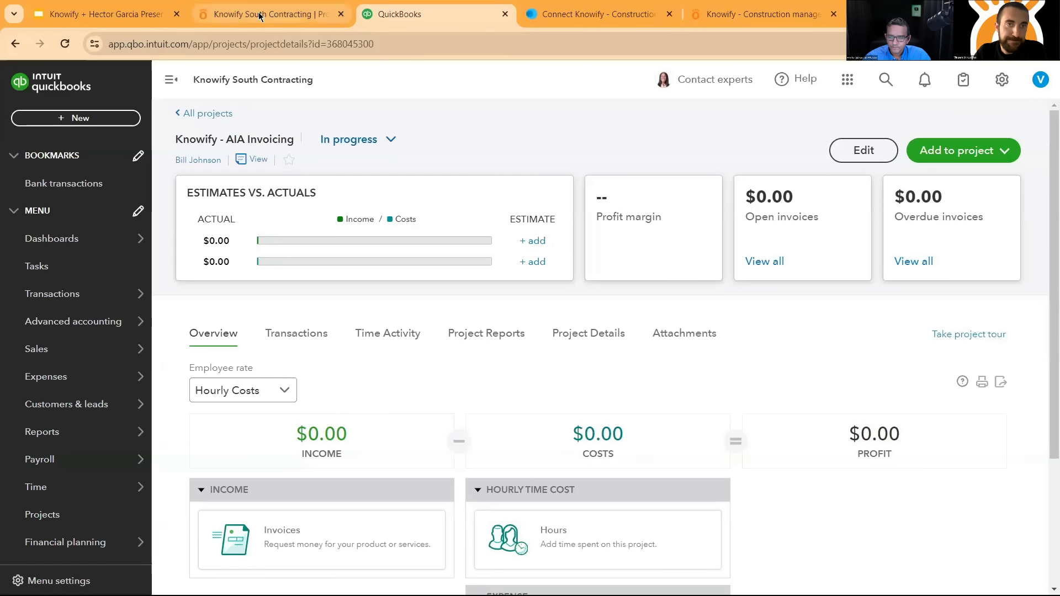
left_click(326, 15)
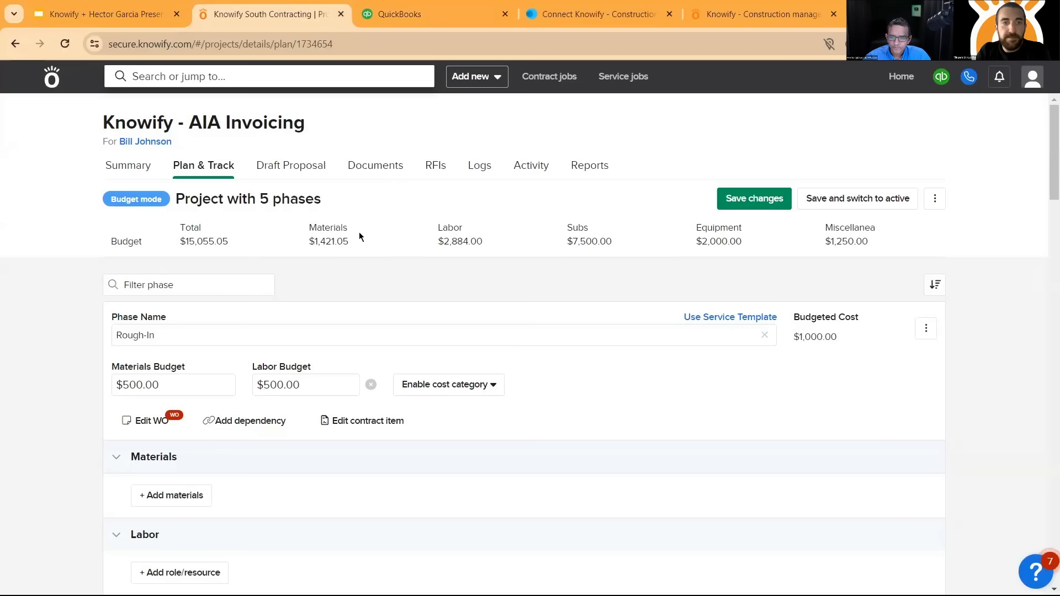
- Examine the budget totals per cost category and the Rough-In phase's materials and labor budget fields
scroll(437, 263, "down", 3)
scroll(432, 274, "up", 3)
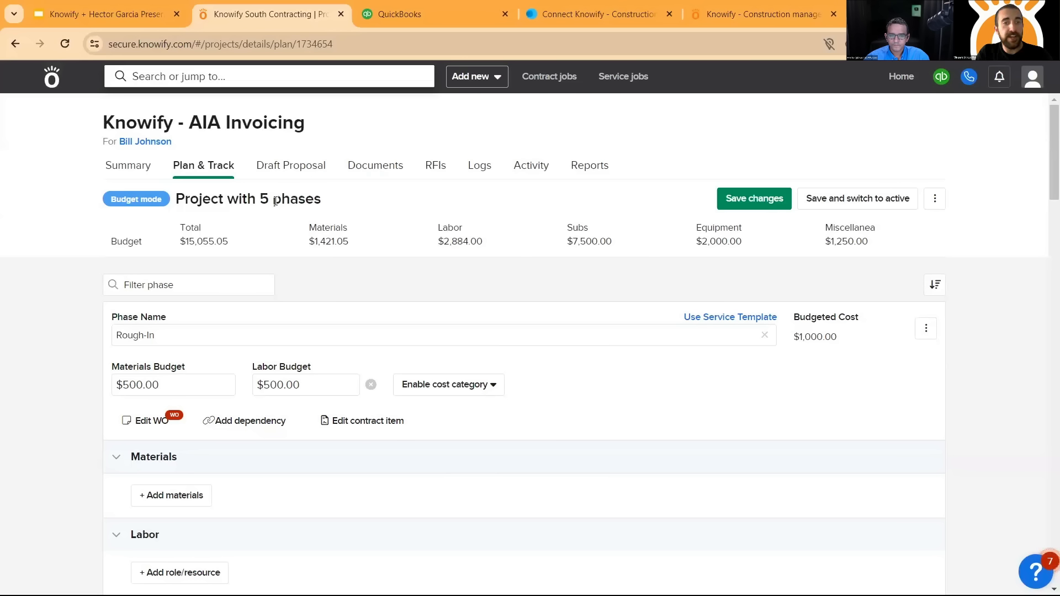
scroll(237, 243, "down", 2)
scroll(207, 285, "up", 2)
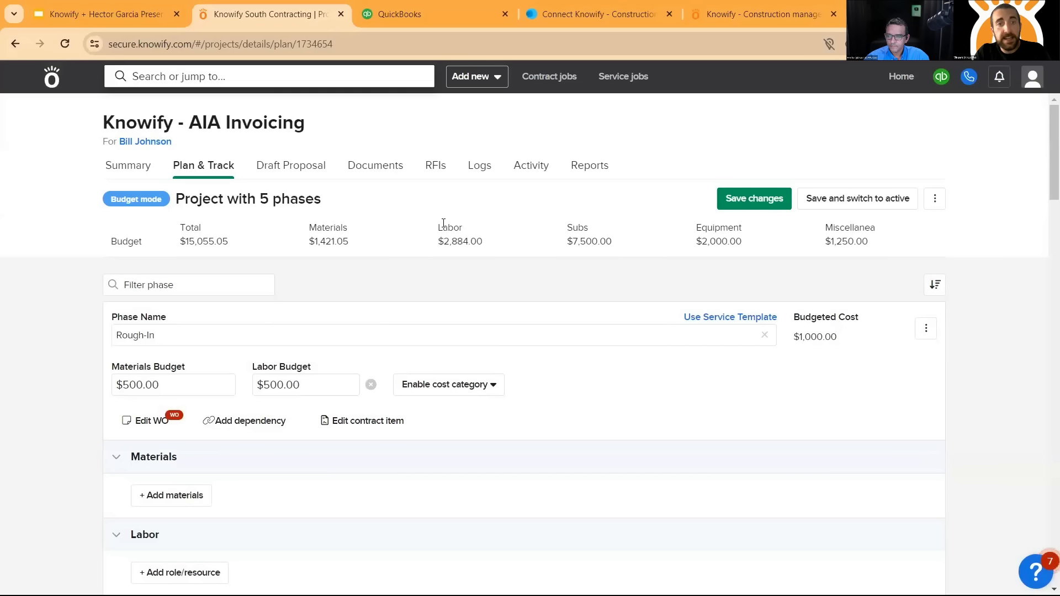
scroll(434, 246, "down", 2)
scroll(434, 247, "up", 2)
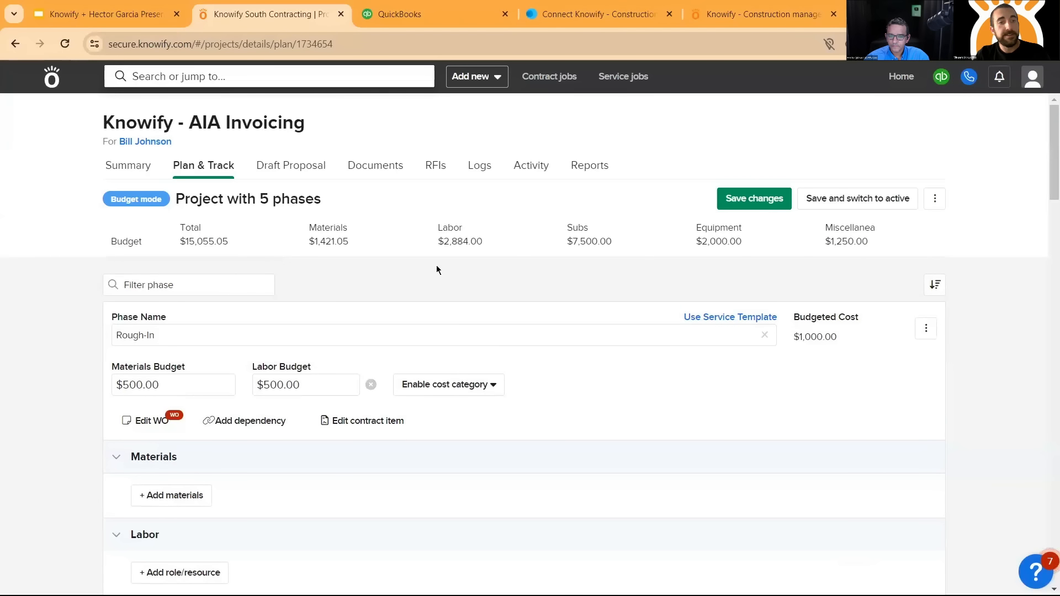
scroll(315, 310, "down", 2)
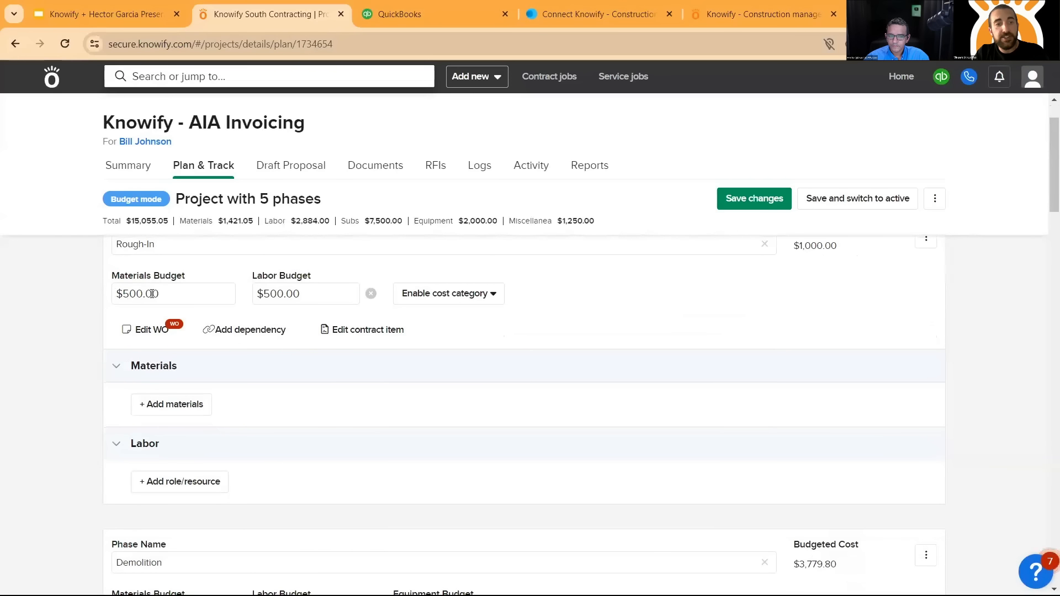
left_click(152, 294)
left_click(295, 296)
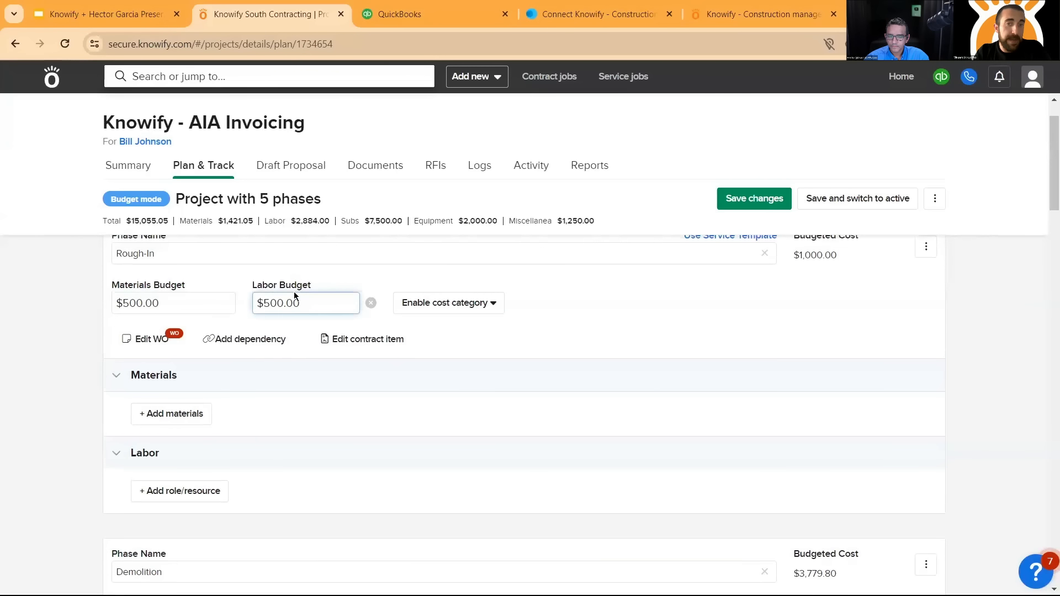
scroll(295, 296, "up", 2)
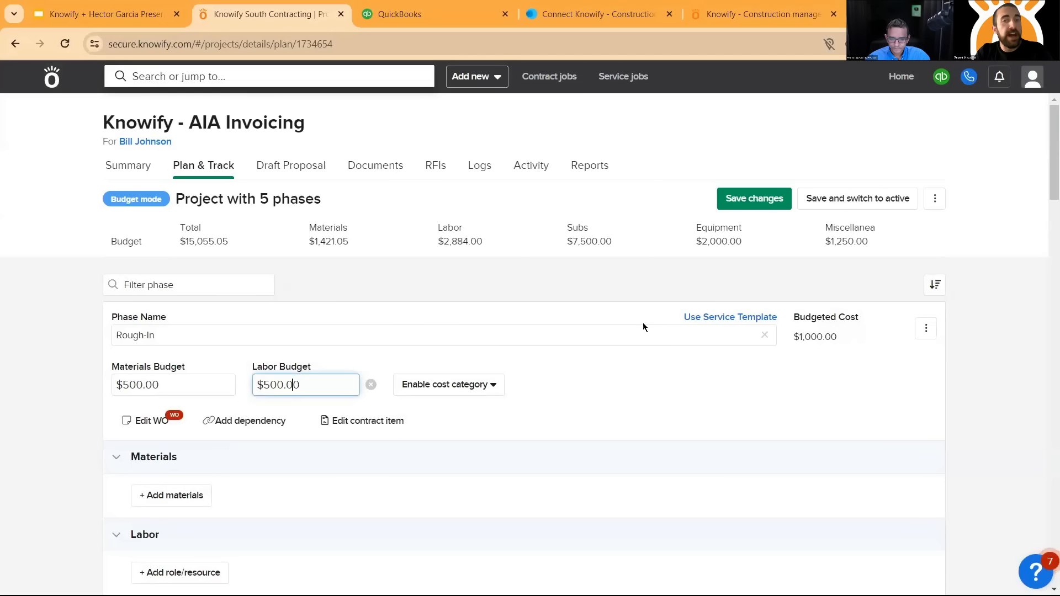
- Review the Rough-In phase's materials and labor sections and the Demolition phase's materials, labor and equipment budgets
scroll(643, 327, "down", 2)
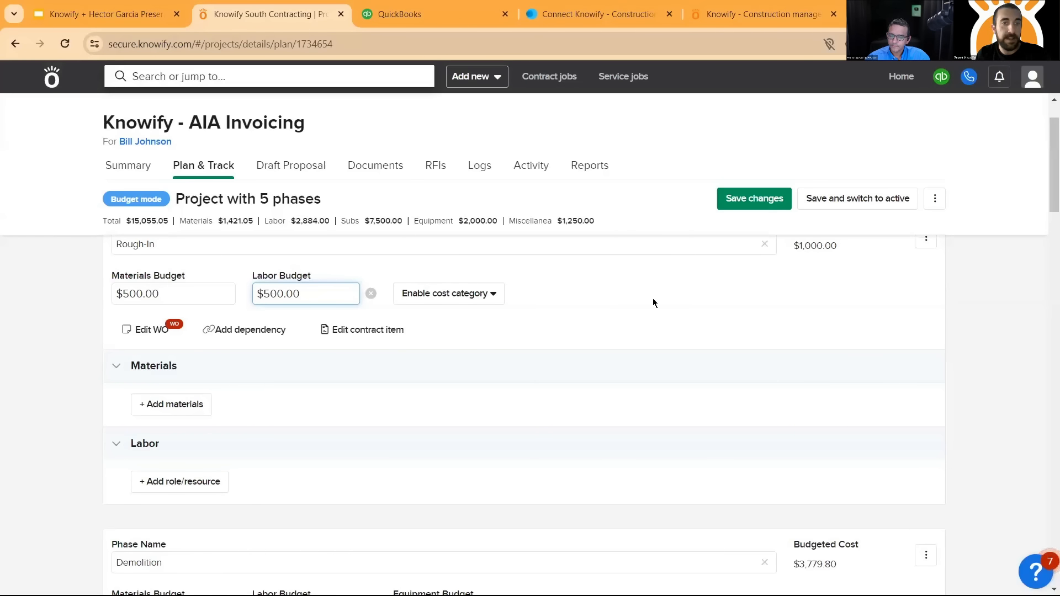
scroll(653, 303, "down", 1)
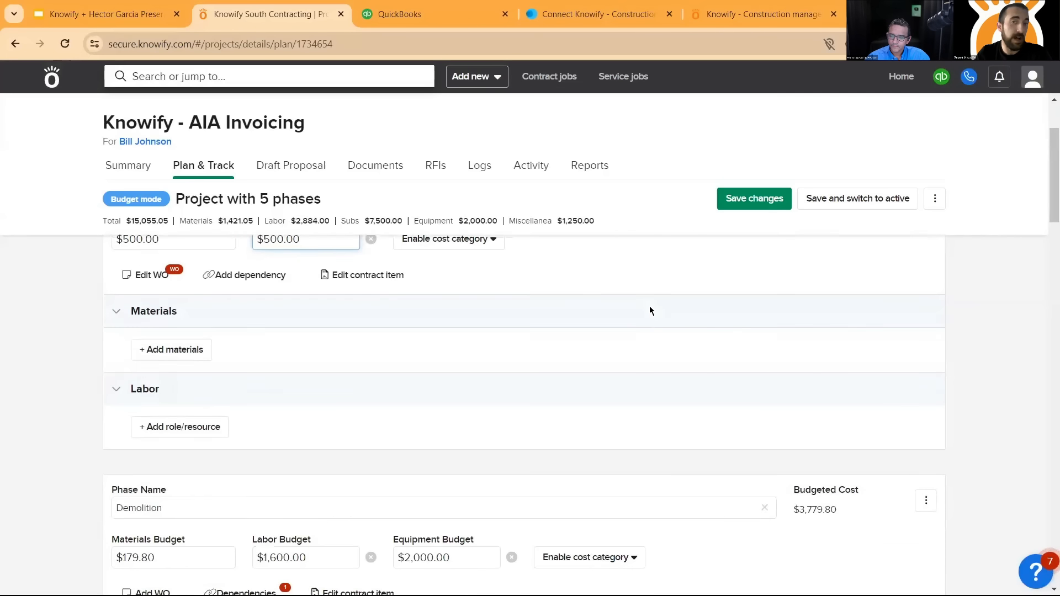
scroll(650, 310, "down", 1)
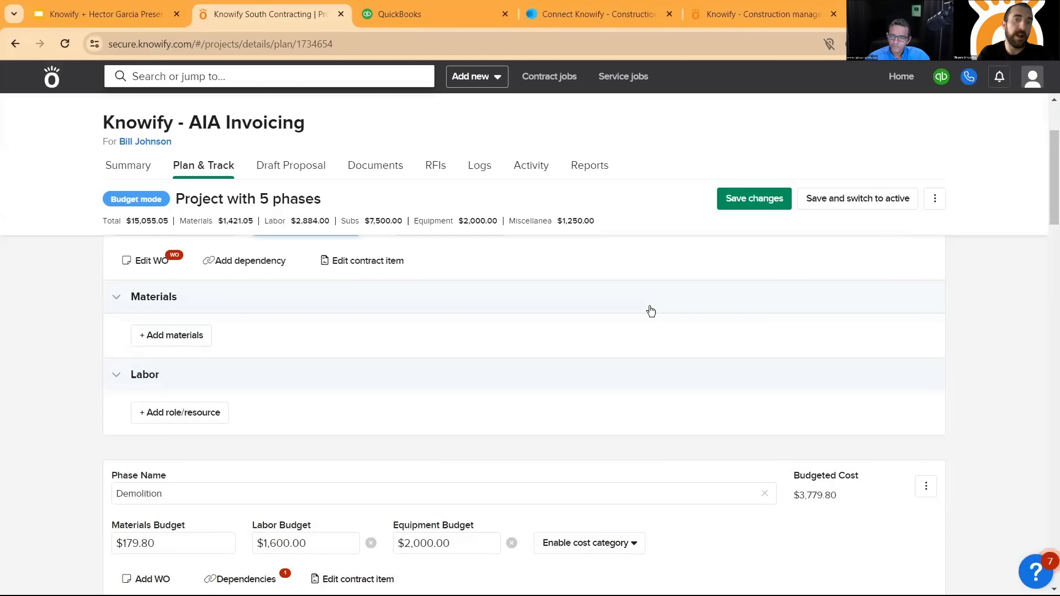
scroll(575, 350, "down", 3)
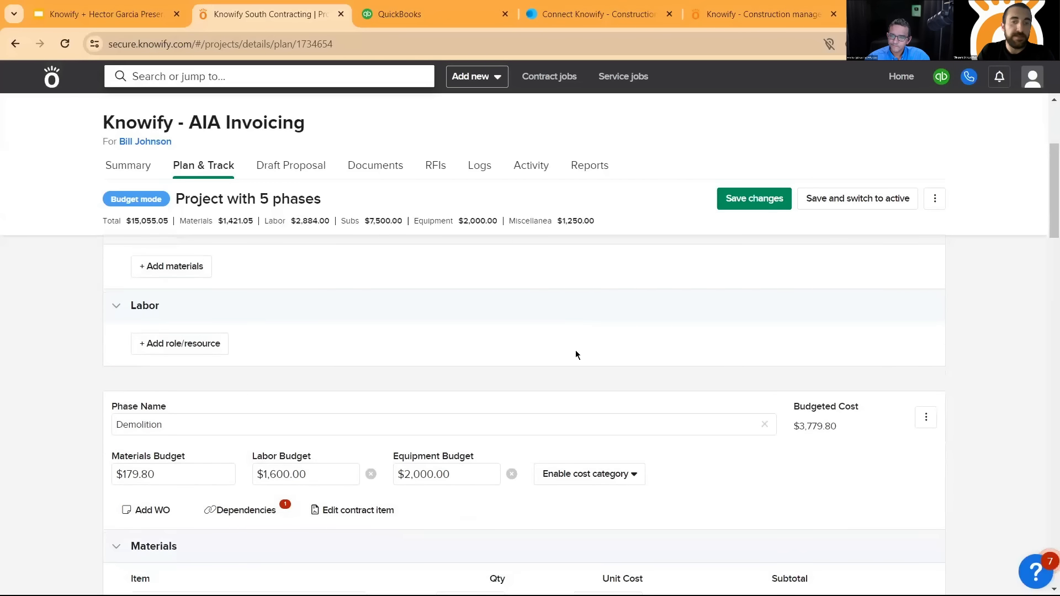
- Examine the Demolition phase's itemized materials, labor and internal equipment lines, including their quantities, hours and unit costs
scroll(352, 249, "down", 1)
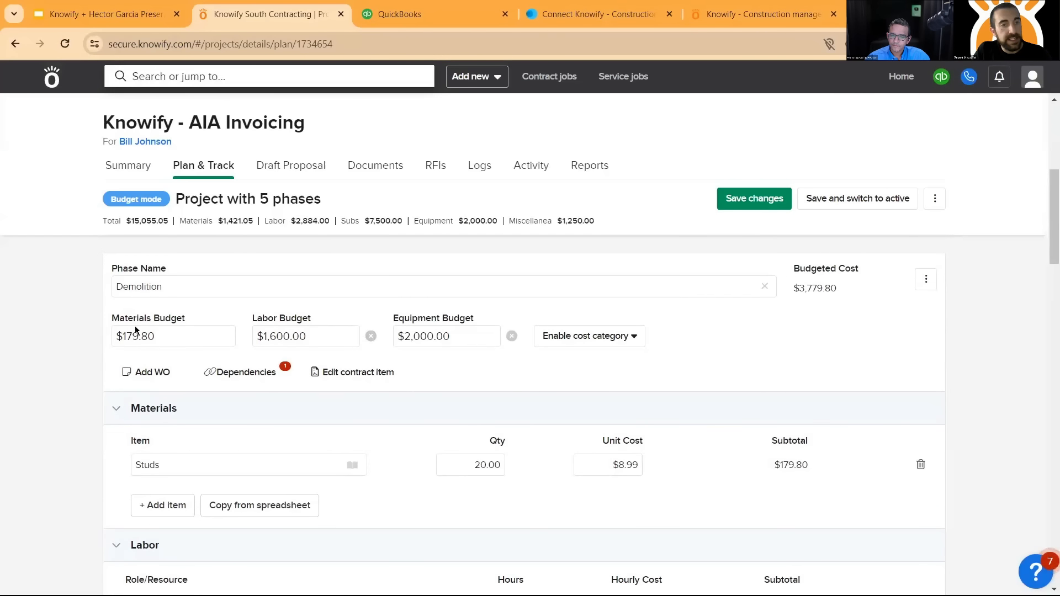
scroll(325, 318, "down", 1)
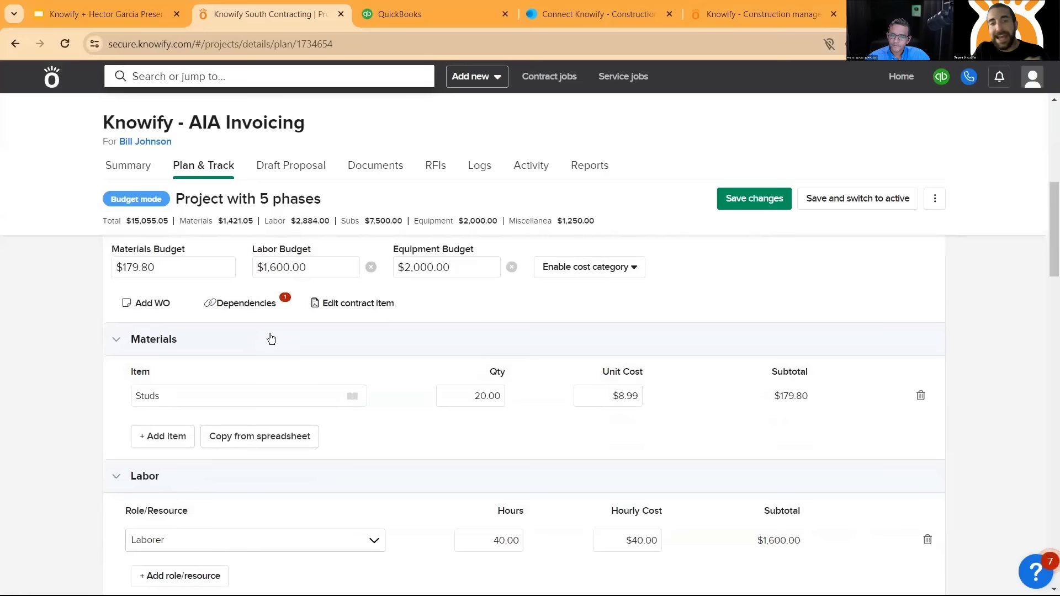
scroll(249, 389, "down", 1)
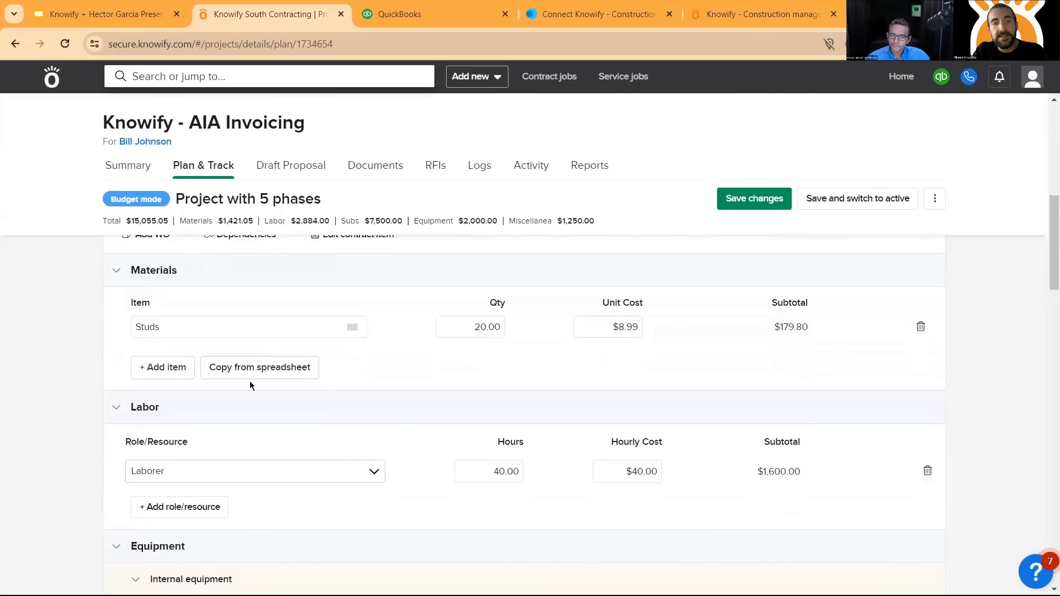
scroll(248, 478, "down", 1)
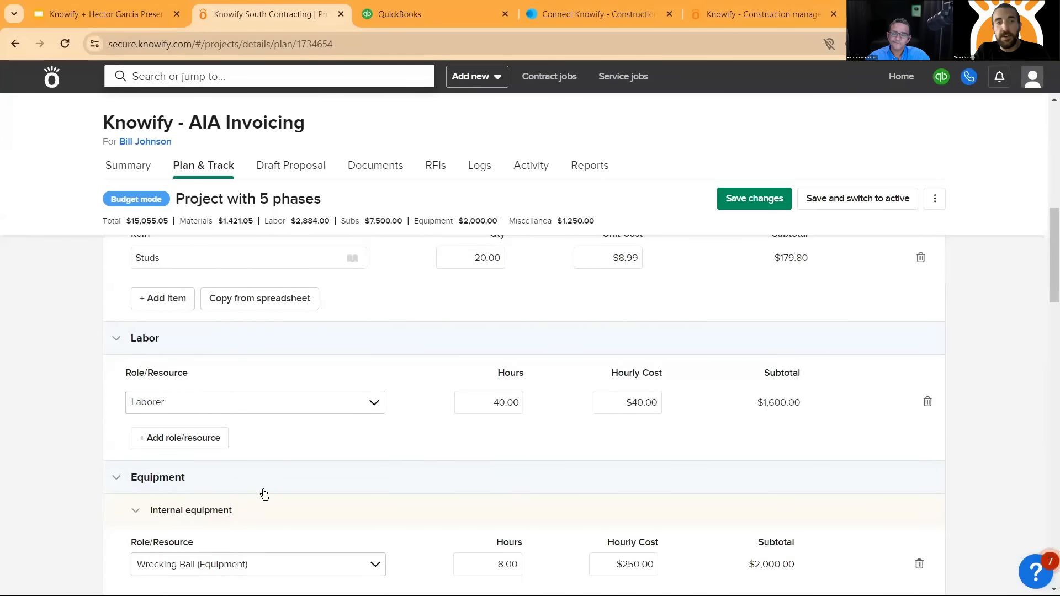
scroll(263, 492, "up", 1)
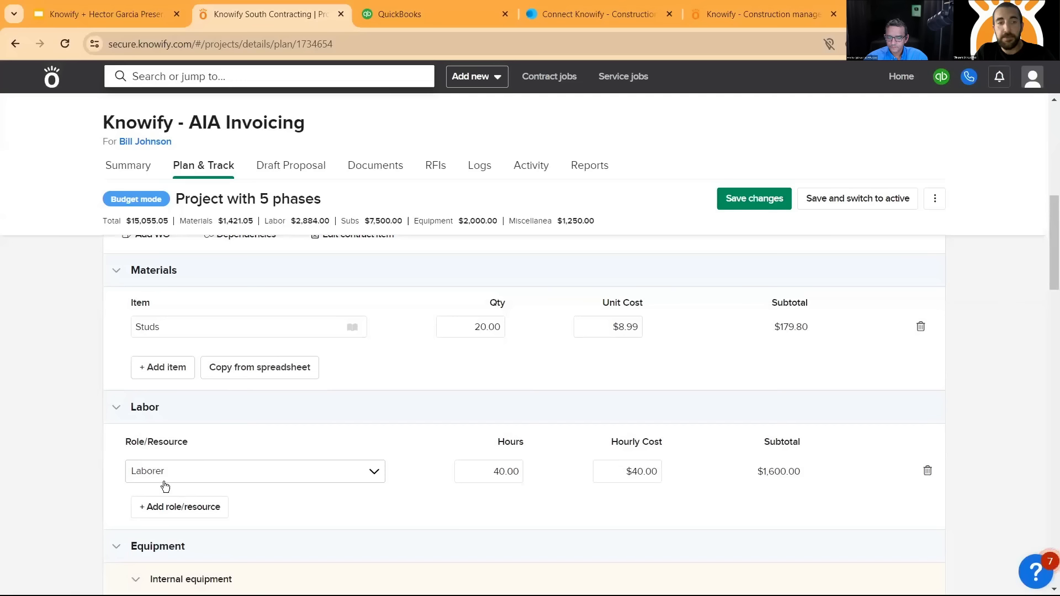
scroll(166, 484, "down", 3)
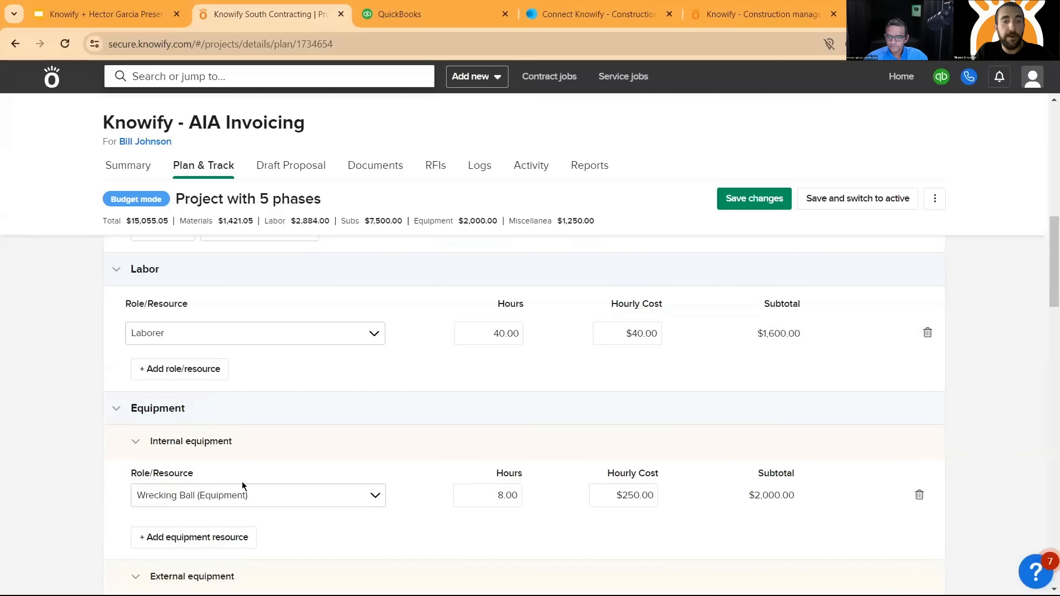
scroll(553, 480, "up", 1)
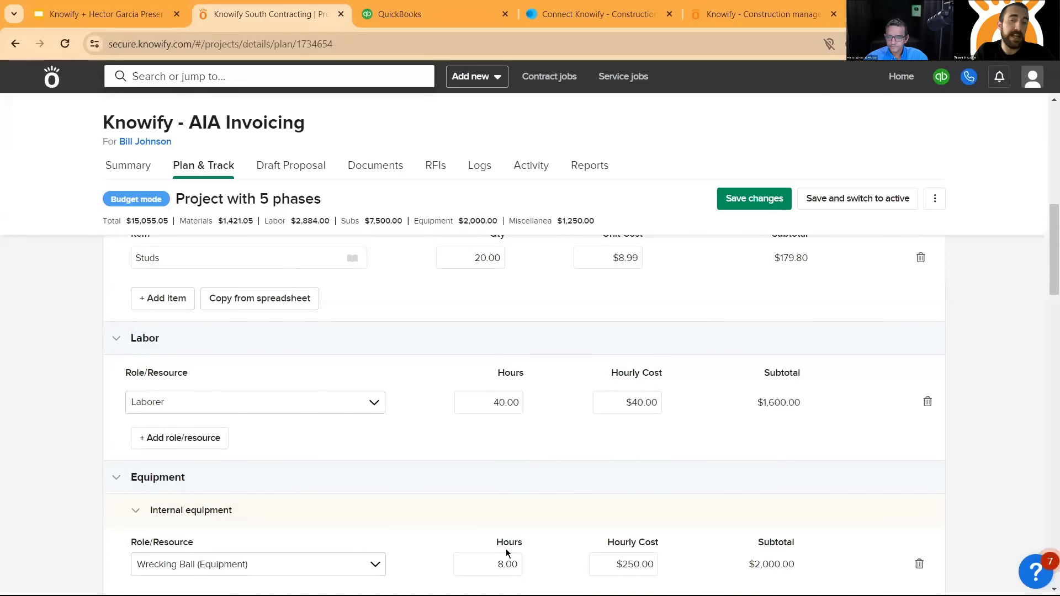
scroll(635, 511, "up", 1)
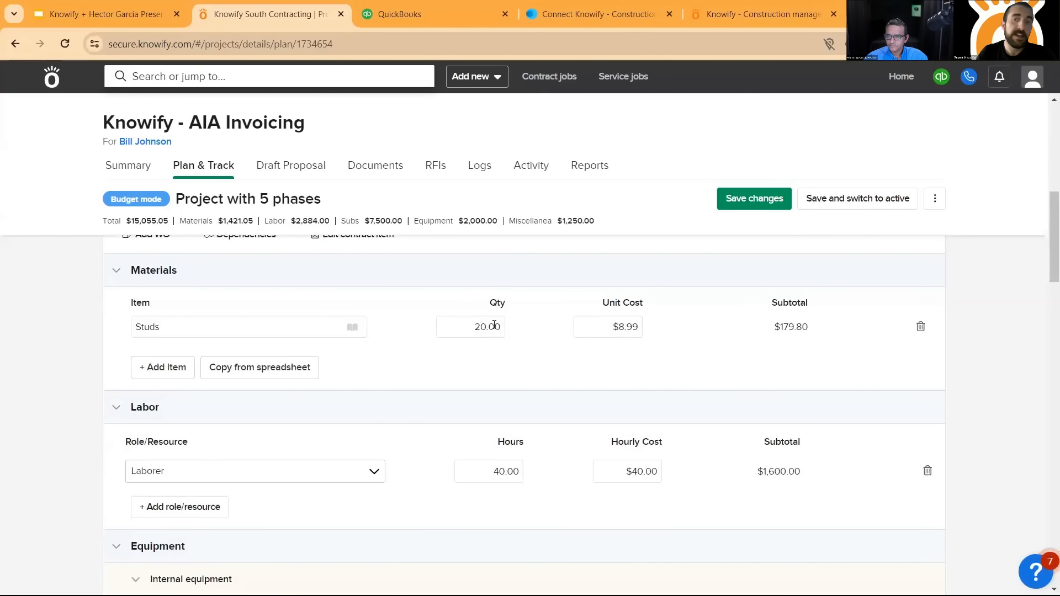
scroll(494, 326, "up", 1)
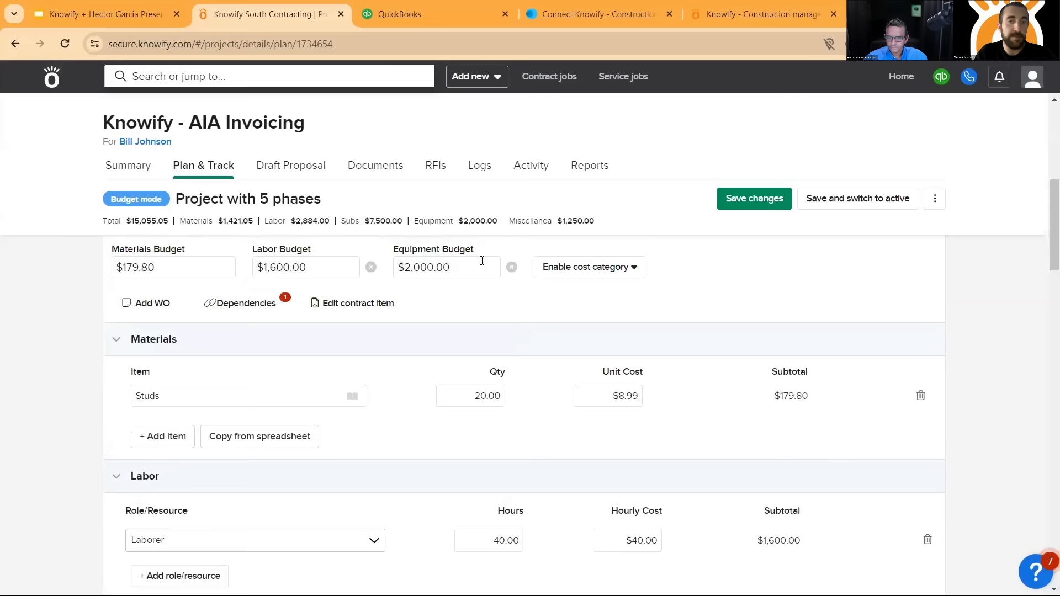
- Check the plan's option for use as a template and review the budget totals per cost category
left_click(935, 199)
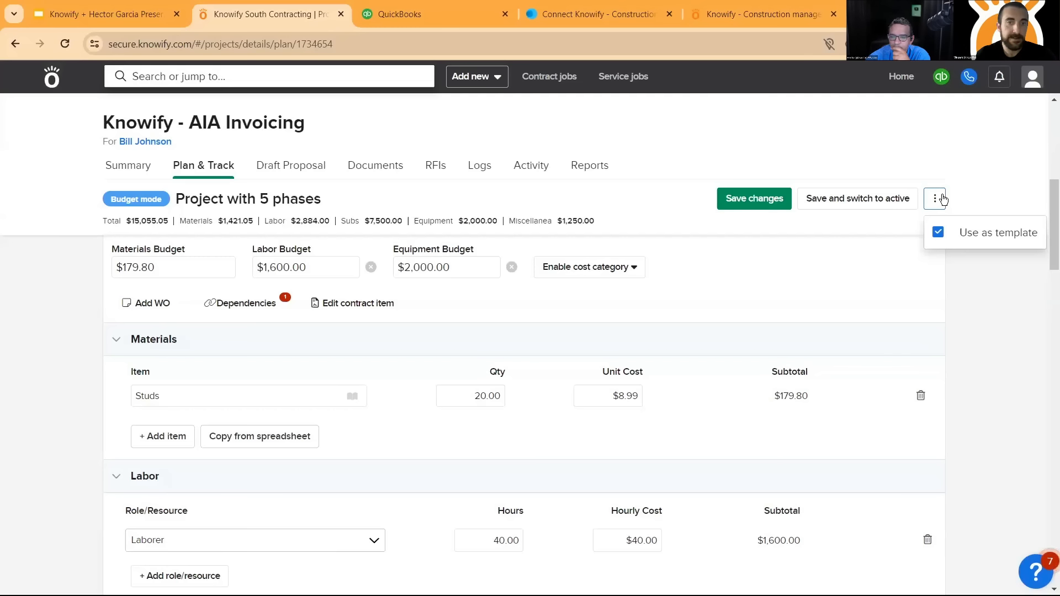
left_click(978, 349)
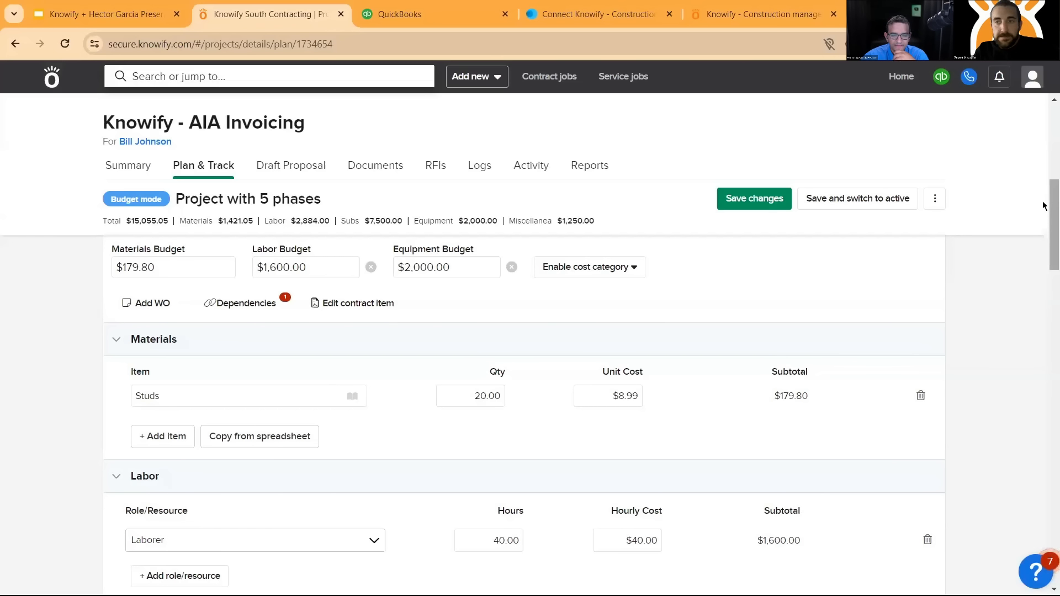
scroll(1044, 214, "down", 1)
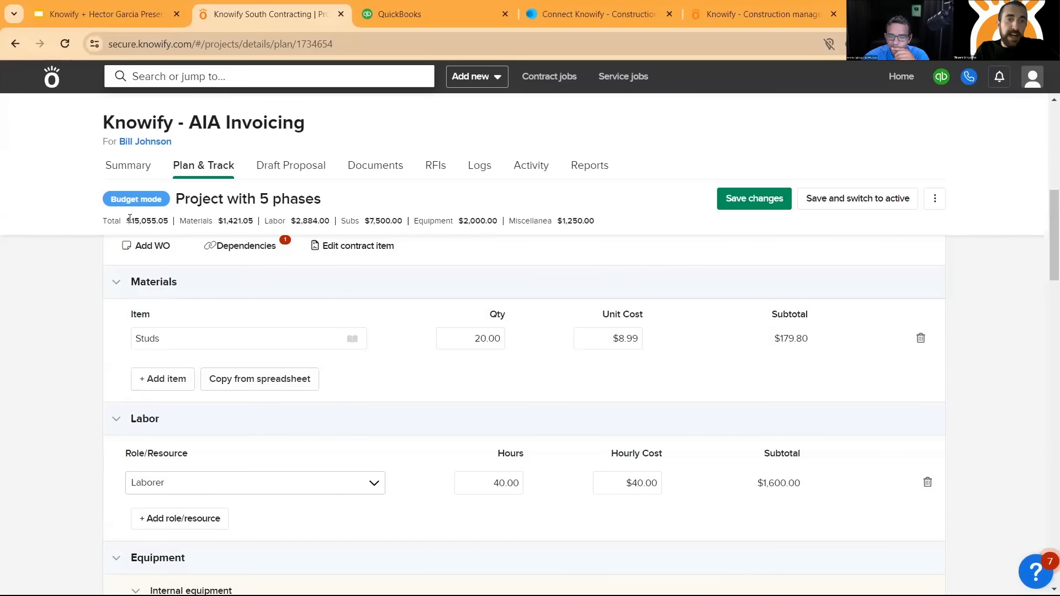
scroll(808, 264, "up", 2)
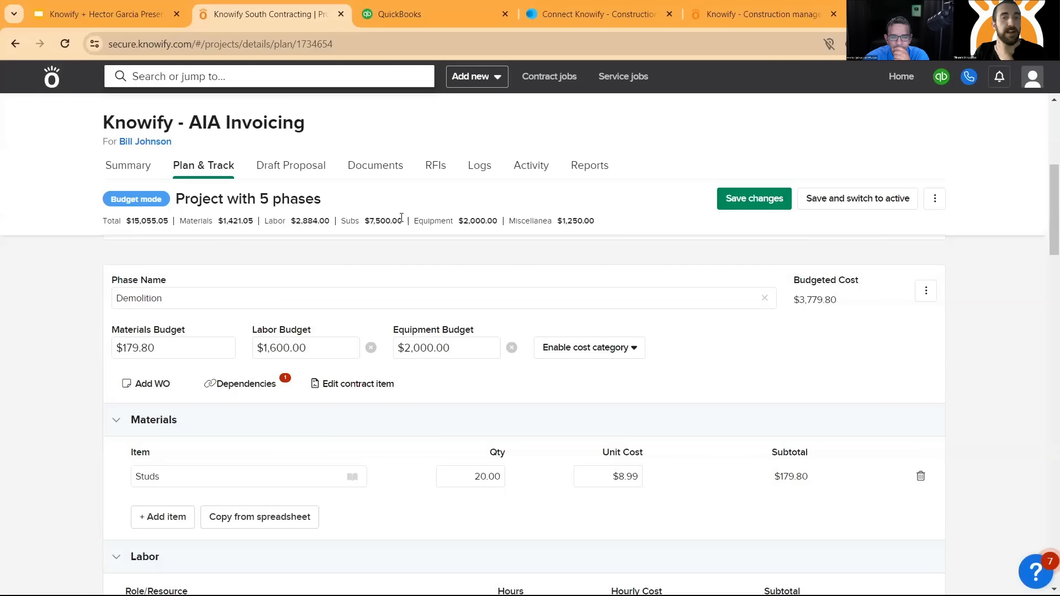
left_click_drag(404, 218, 178, 224)
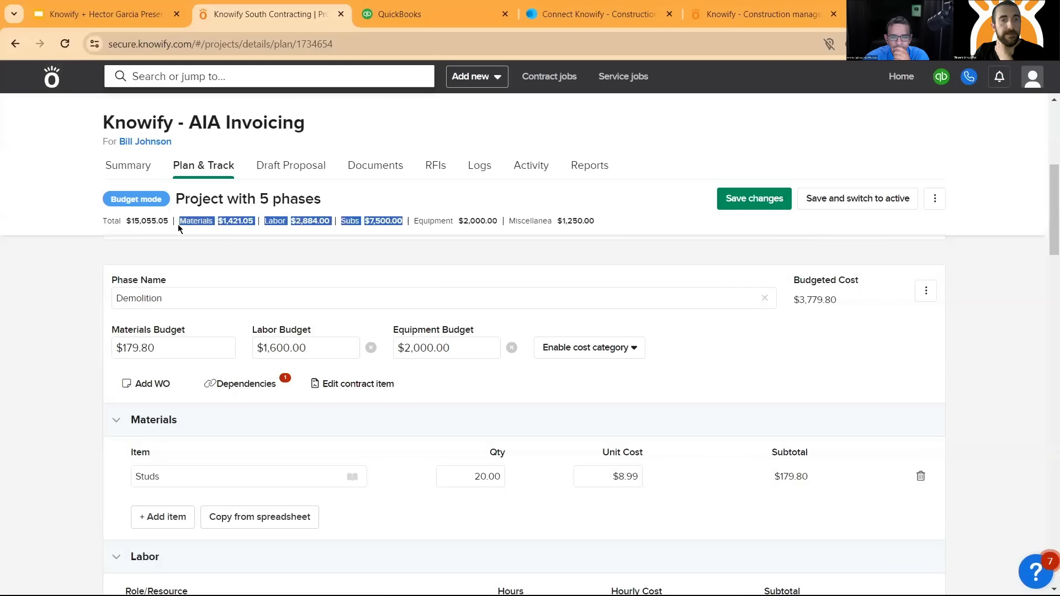
left_click(394, 219)
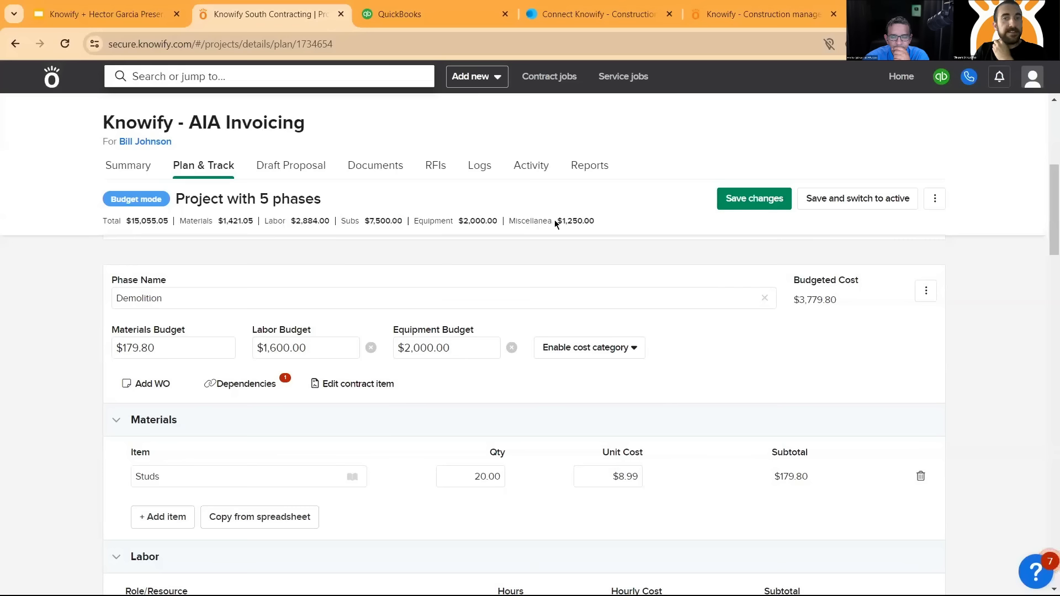
- Review the equipment, Framing materials and labor, masonry subcontractor and Travel/Misc budgets across the remaining phases
scroll(408, 304, "down", 5)
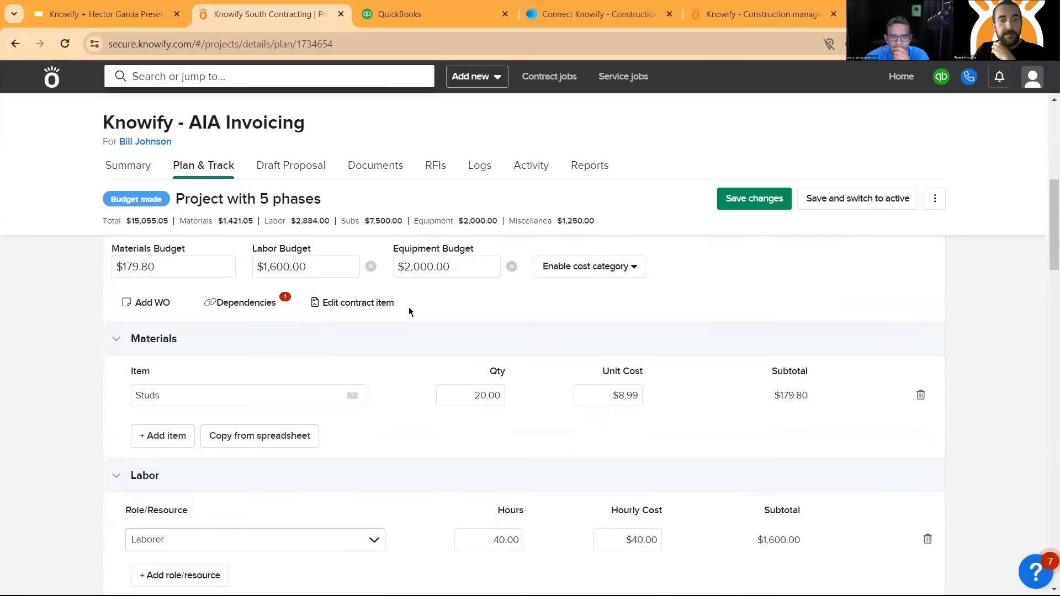
scroll(394, 338, "down", 1)
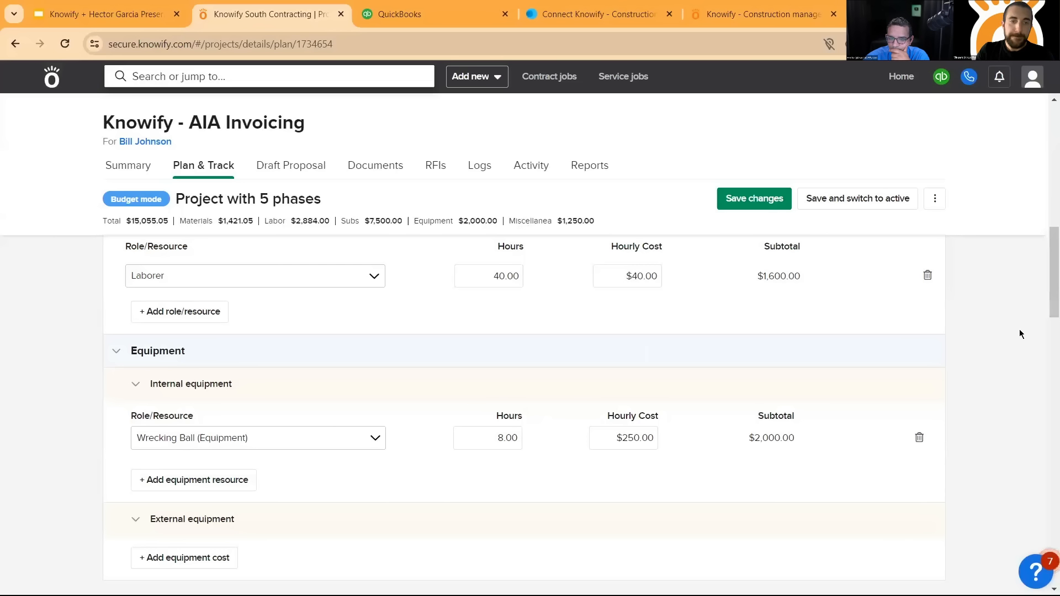
scroll(534, 362, "down", 4)
scroll(555, 350, "down", 4)
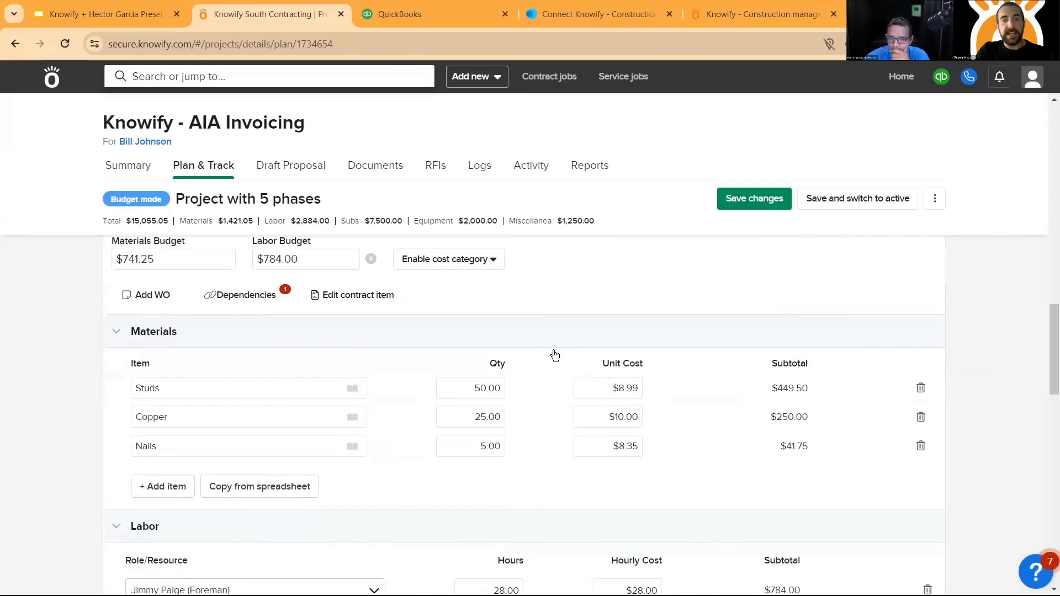
scroll(554, 351, "down", 10)
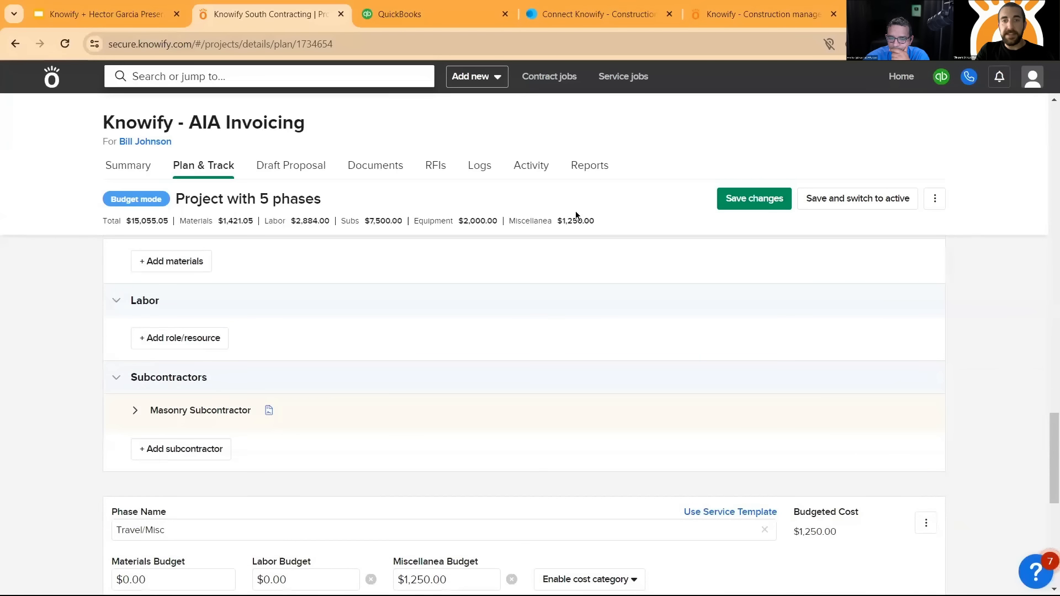
scroll(548, 226, "down", 3)
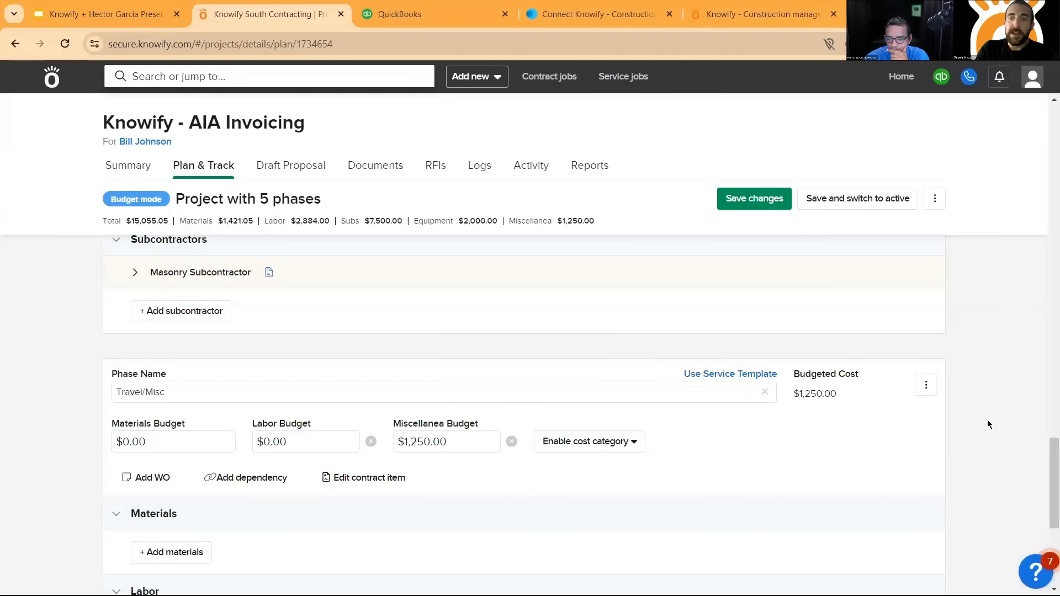
left_click_drag(1048, 466, 1044, 428)
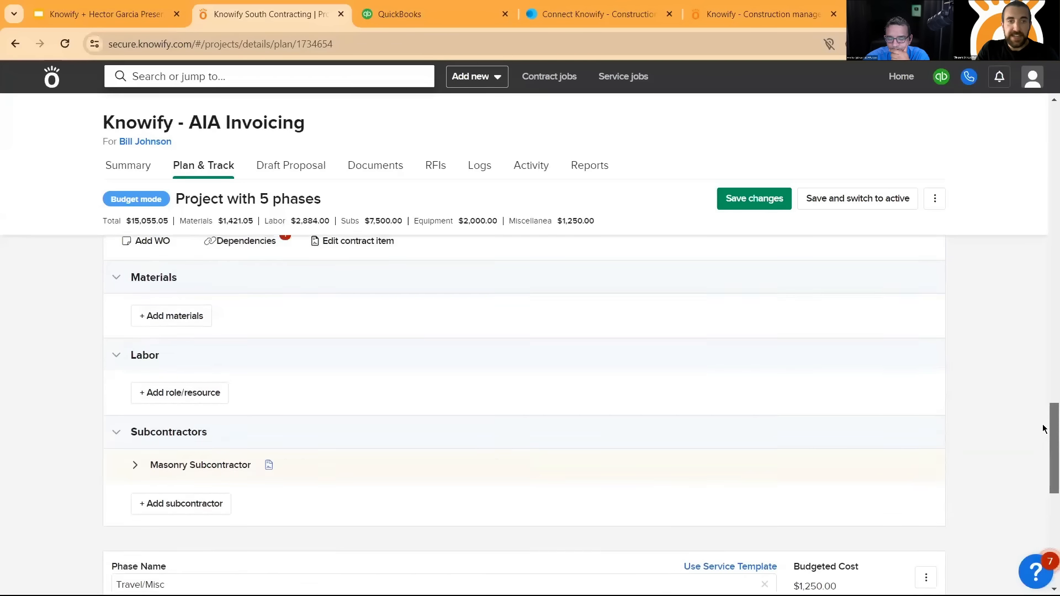
scroll(225, 276, "up", 10)
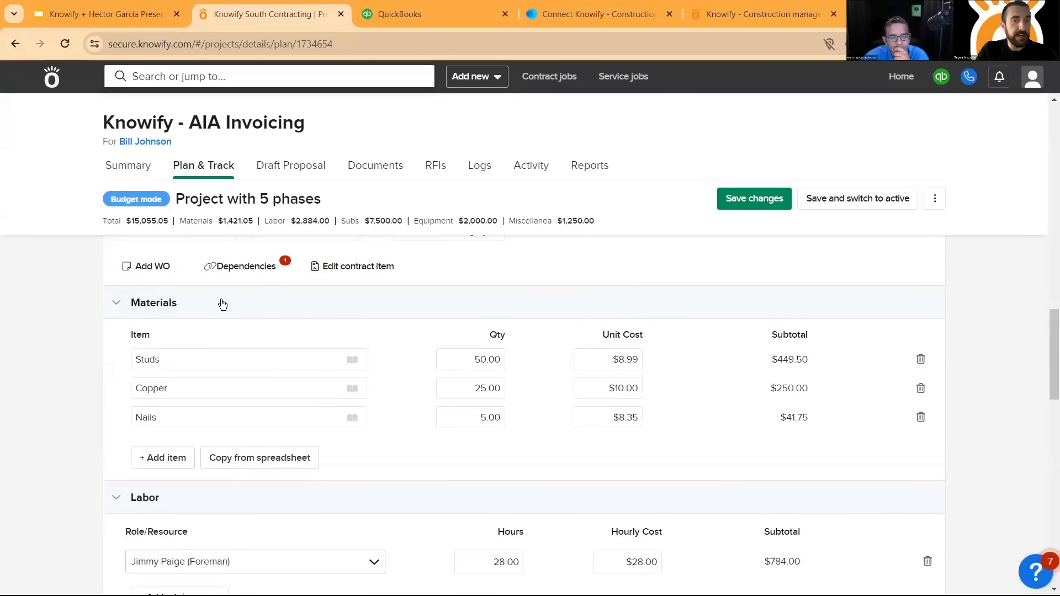
scroll(222, 304, "down", 10)
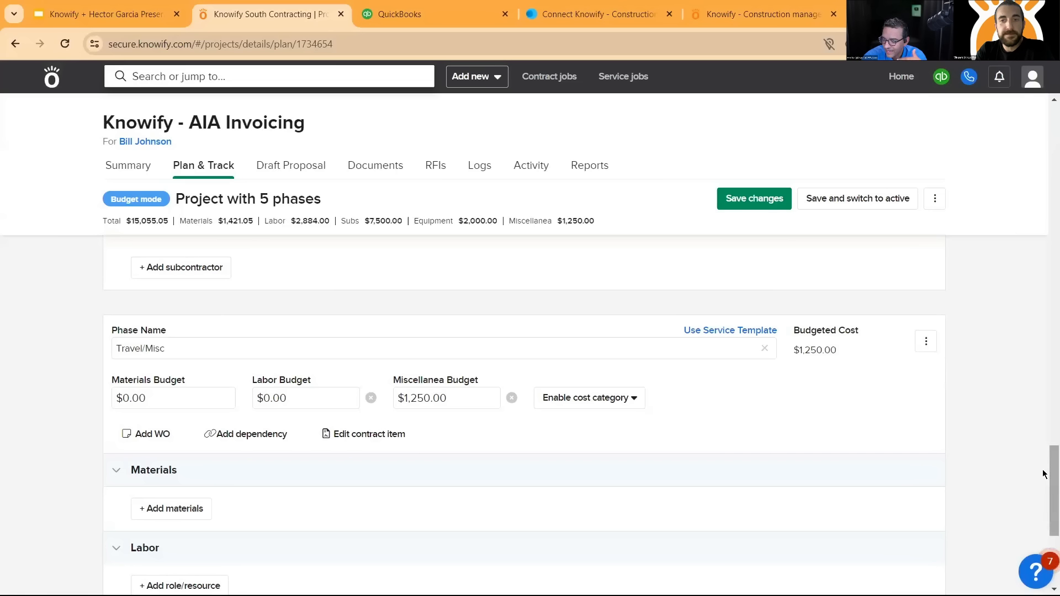
left_click_drag(1044, 473, 1043, 328)
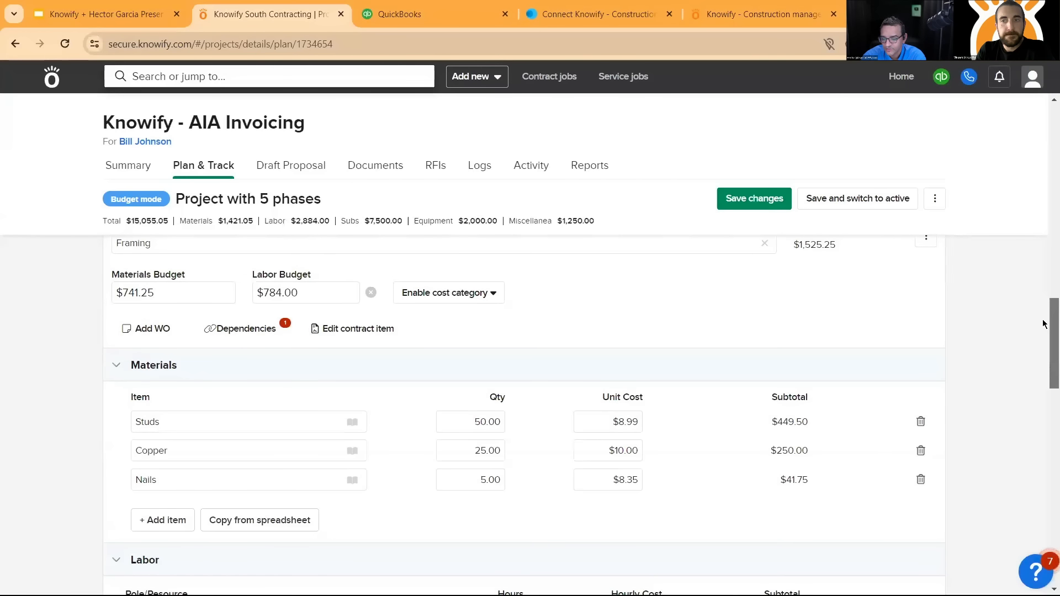
- Compare the plan's overall budget totals with the project's estimates vs. actuals in QuickBooks, and return to Knowify
scroll(1044, 319, "up", 1)
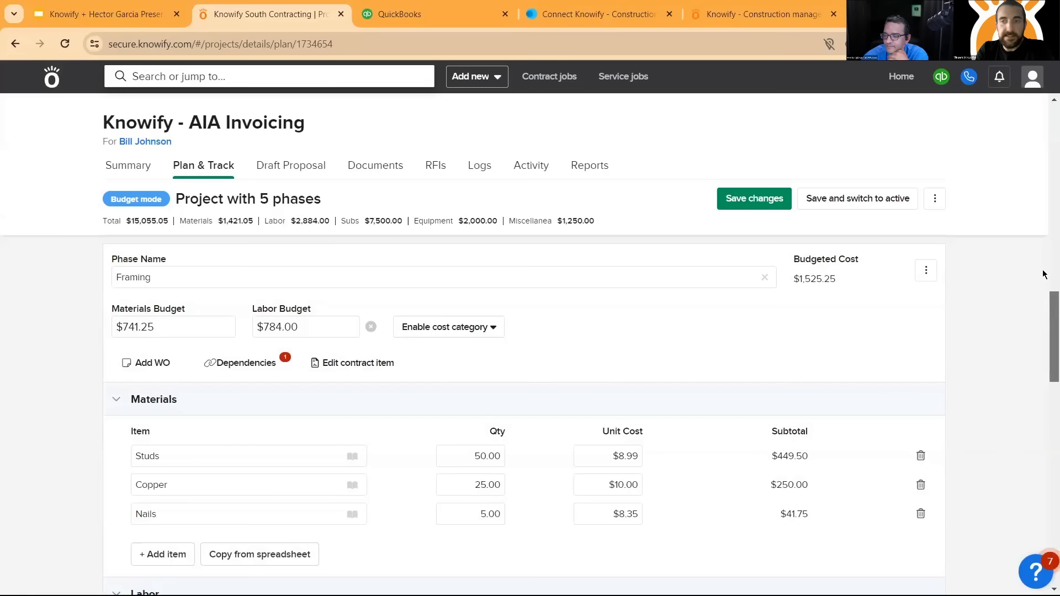
scroll(1044, 275, "up", 15)
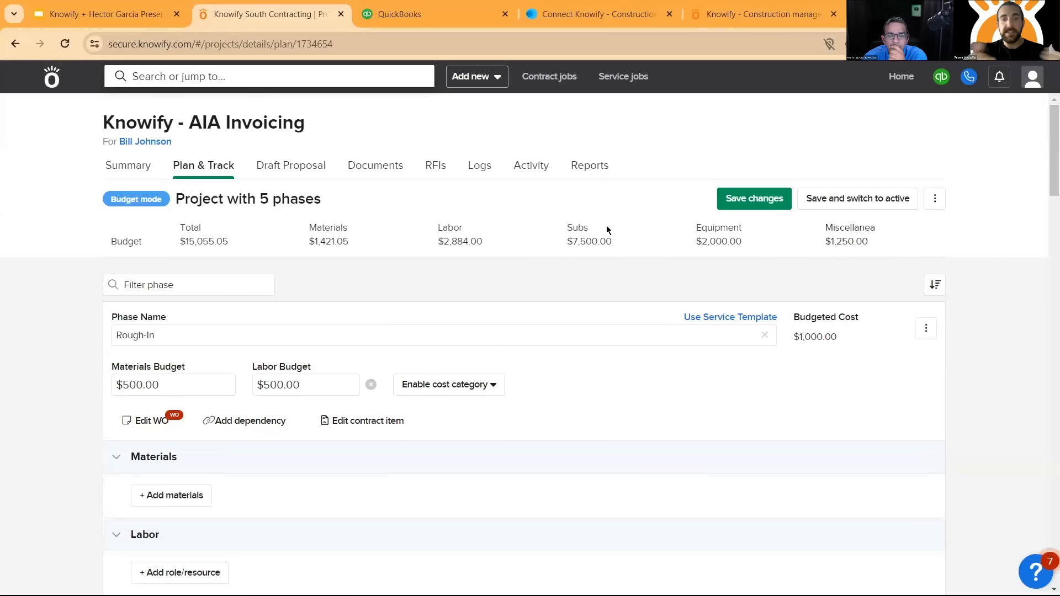
left_click(436, 7)
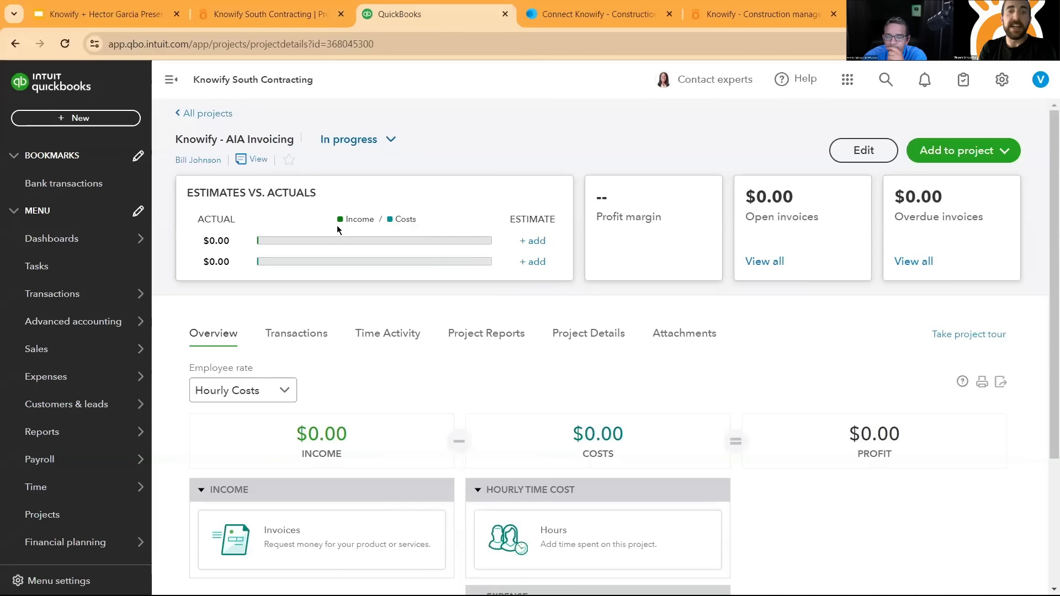
left_click(258, 12)
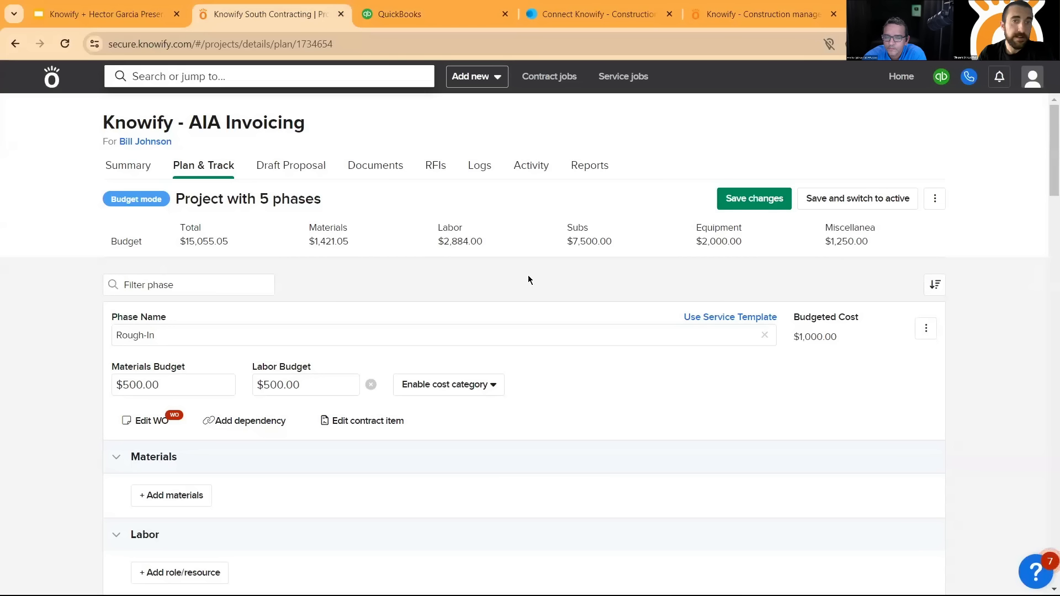
- Leave the plan without saving changes and open the AIA Invoicing job's draft proposal
left_click(288, 166)
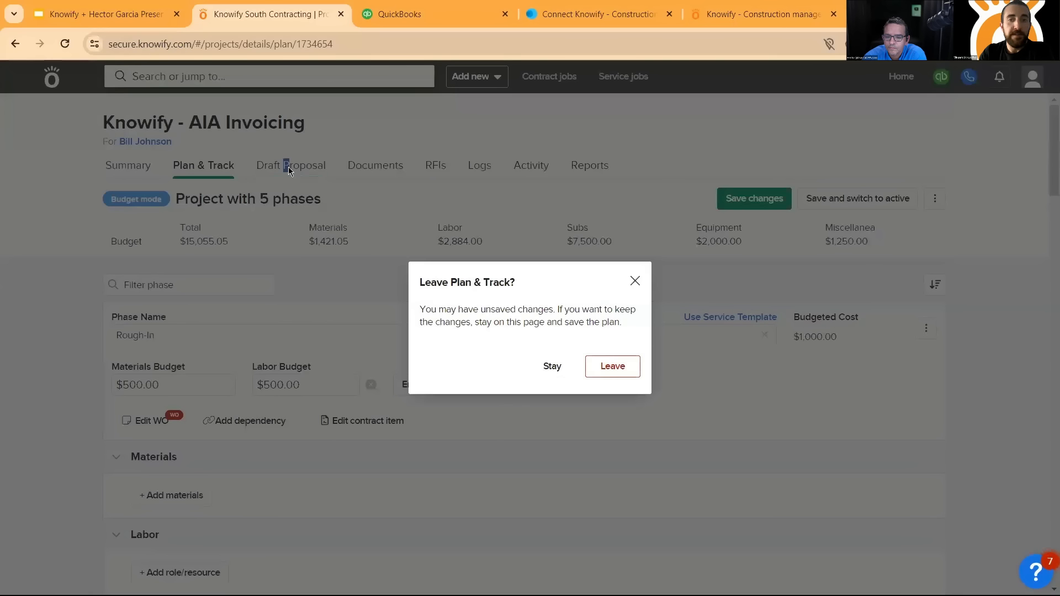
left_click(610, 366)
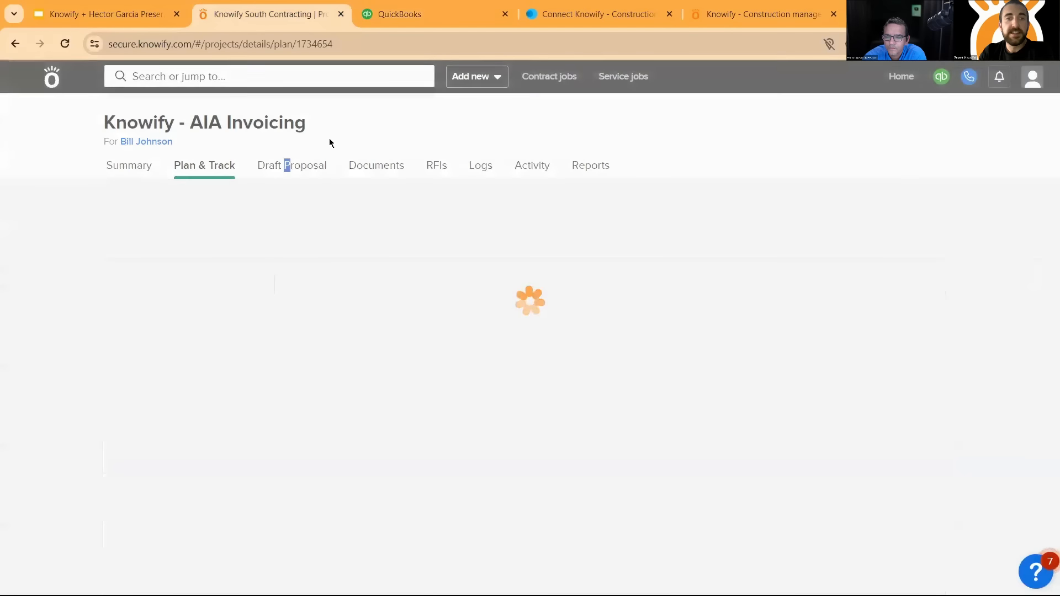
left_click(308, 172)
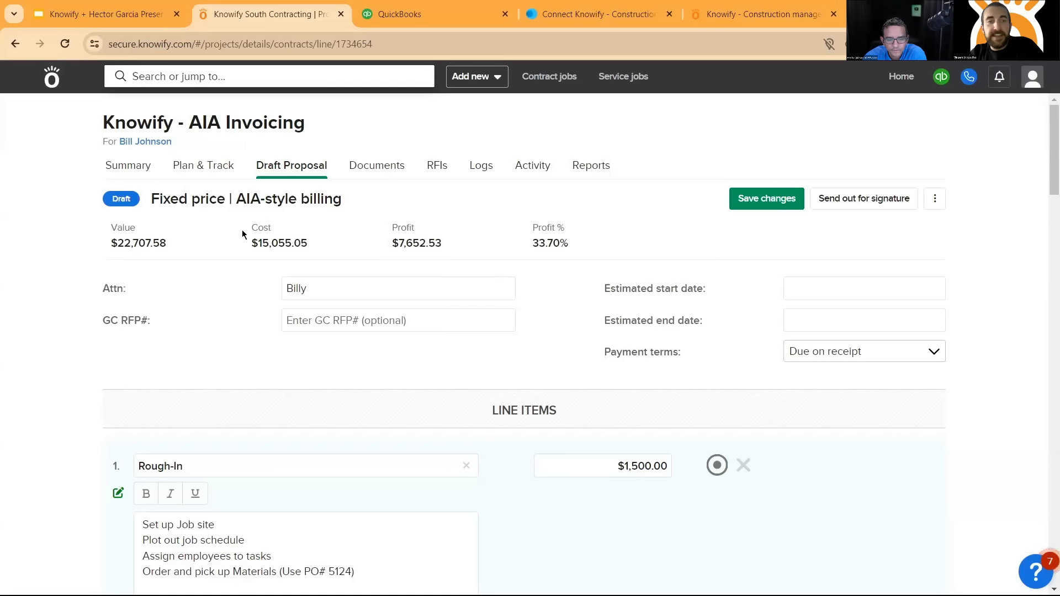
- Examine the draft proposal's cost, contract value and profit figures
left_click_drag(248, 227, 324, 251)
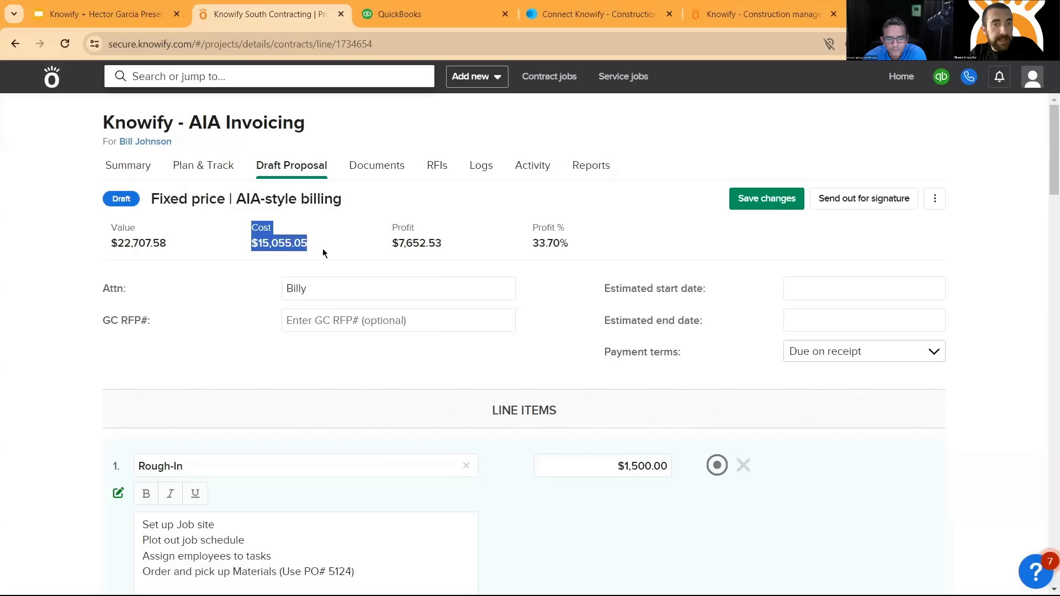
left_click(323, 248)
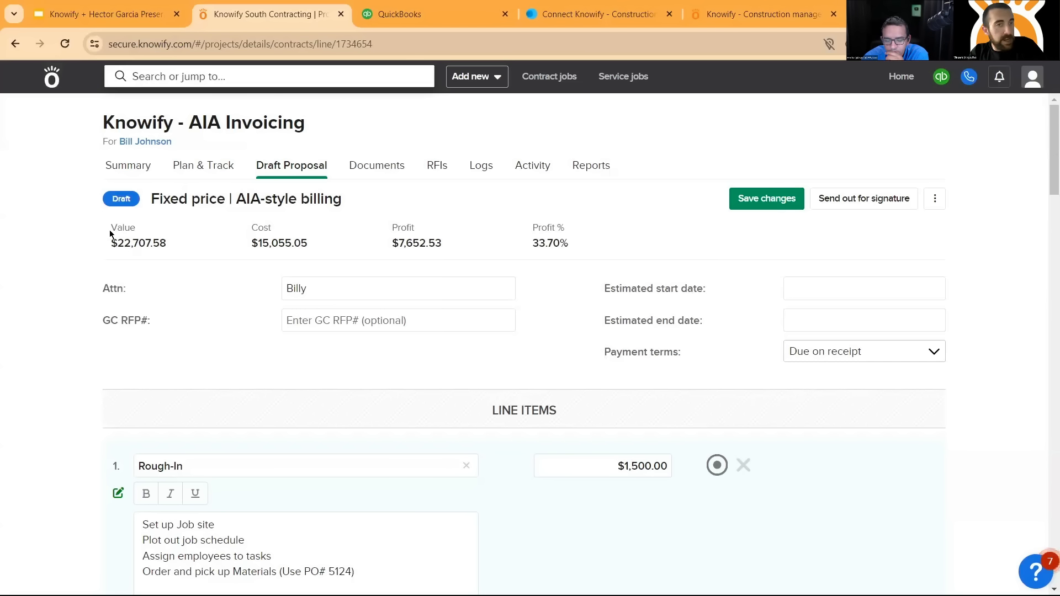
left_click_drag(110, 234, 177, 246)
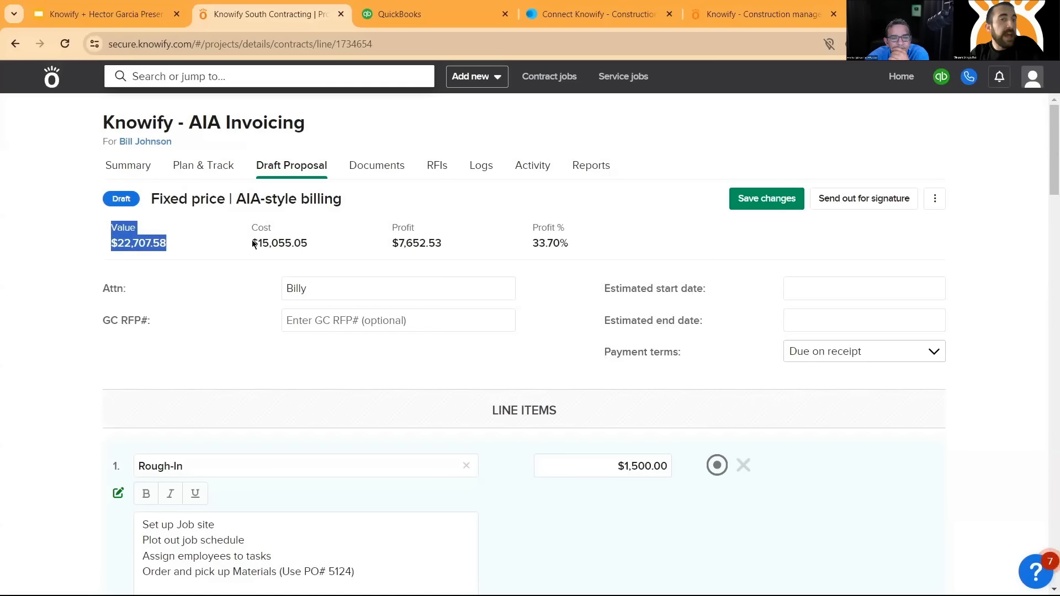
left_click_drag(391, 229, 443, 238)
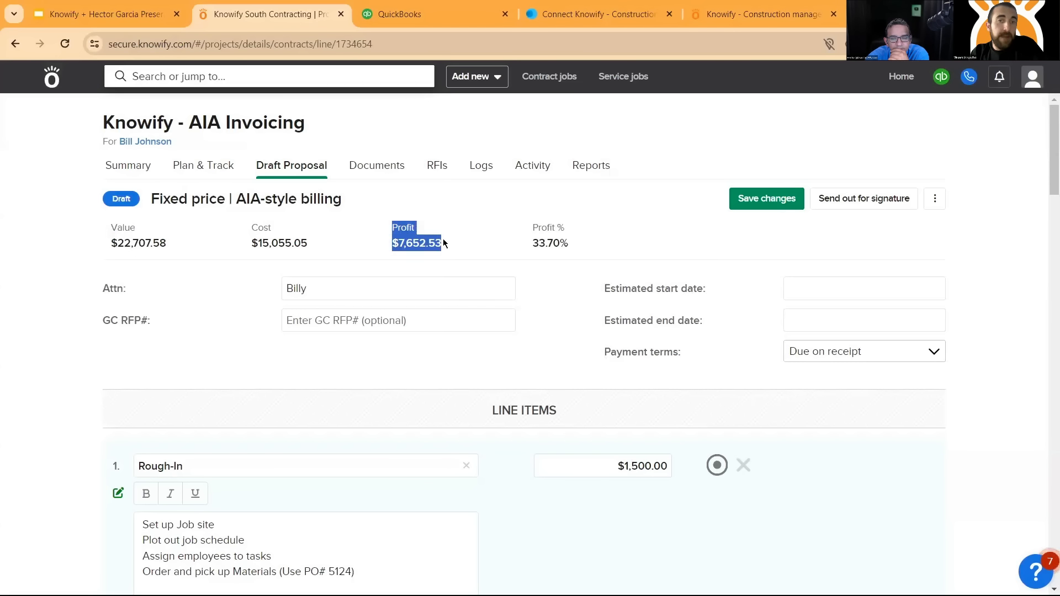
- Set the Rough-In line item's price to $1,600.00 and check its effect on the proposal's profit percentage
left_click_drag(531, 226, 591, 251)
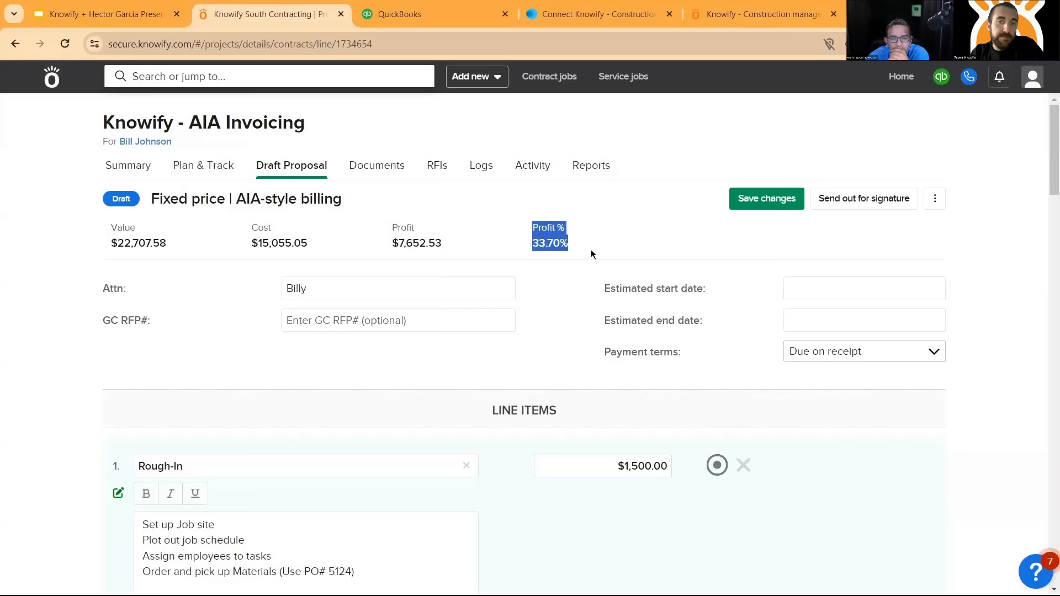
left_click(433, 210)
scroll(385, 206, "down", 2)
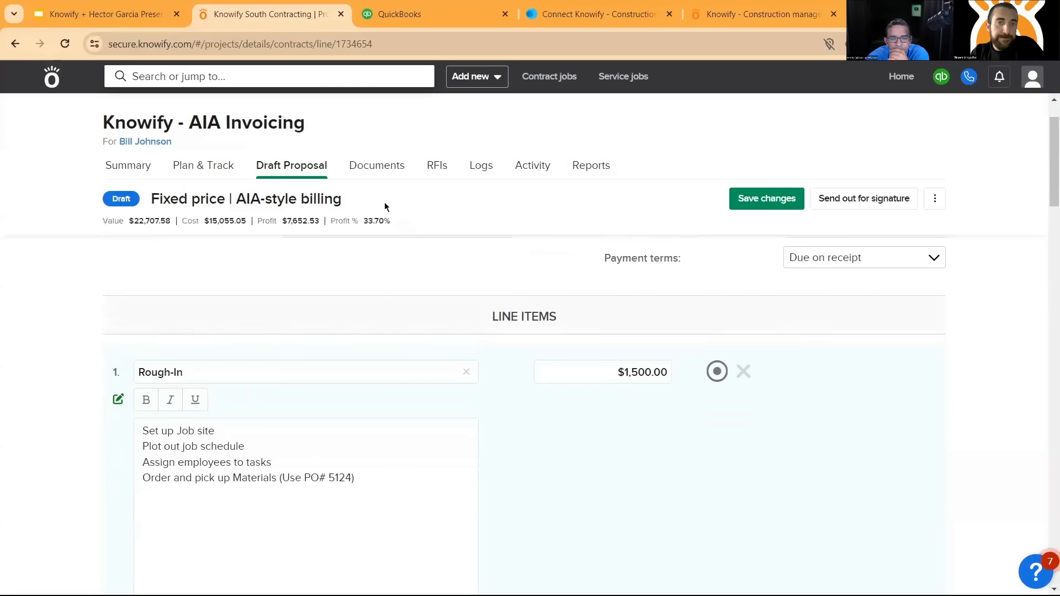
scroll(387, 208, "up", 2)
left_click(642, 468)
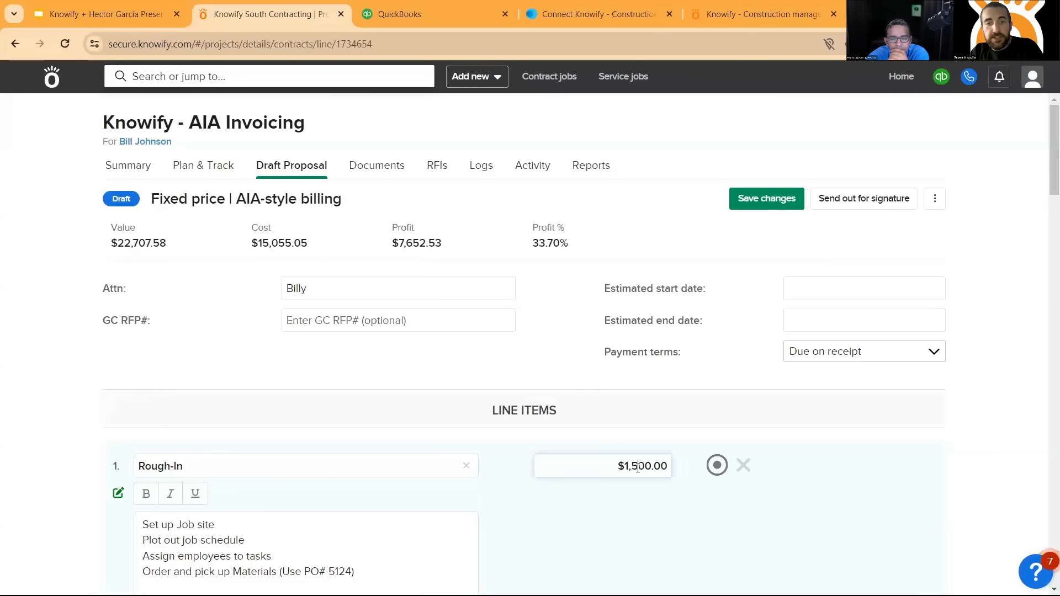
key("BackSpace")
type("6")
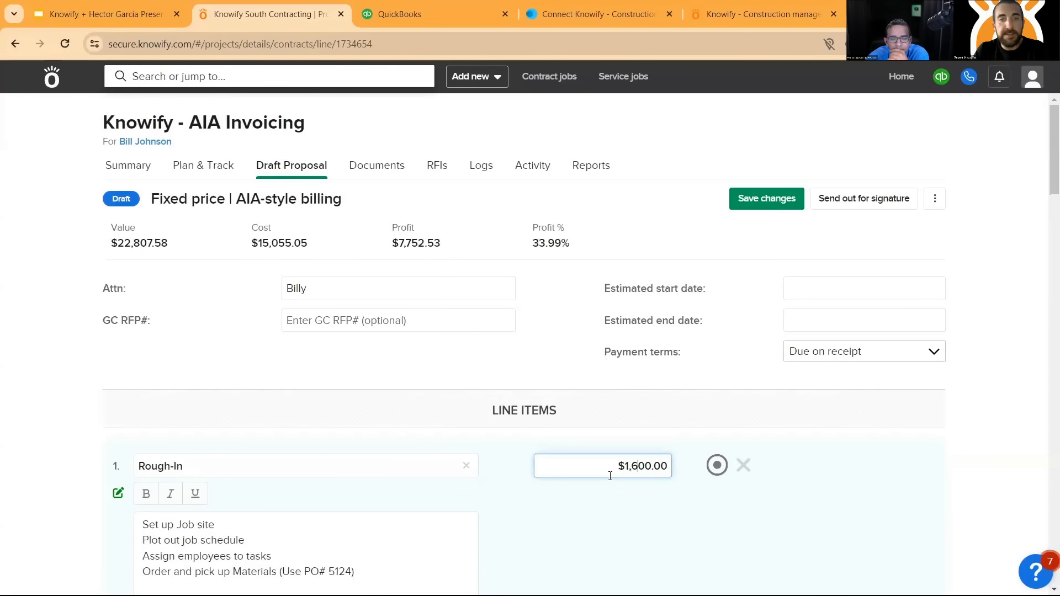
left_click(539, 244)
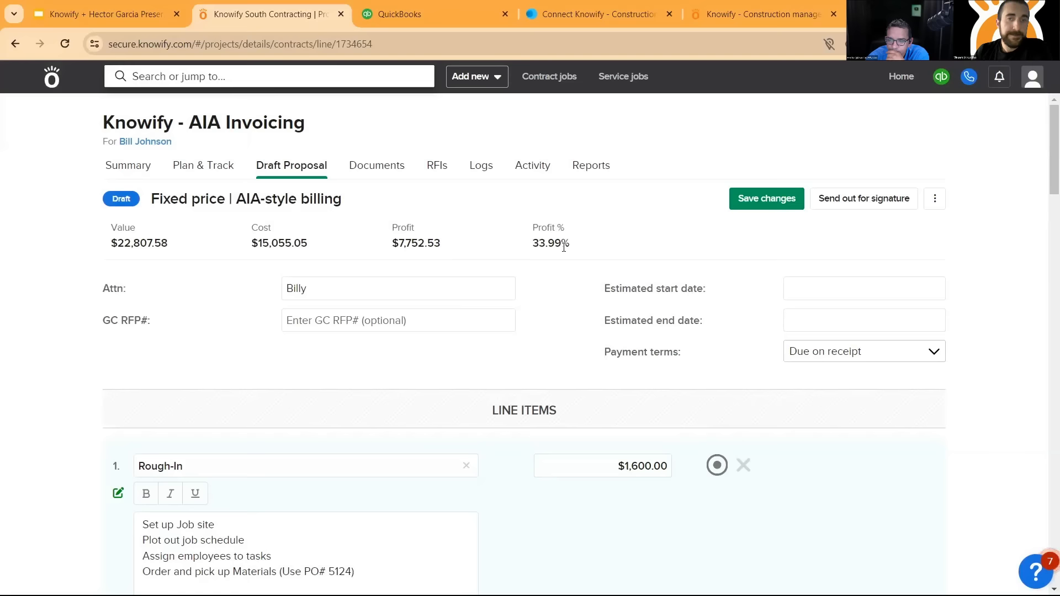
- Review the Rough-In description of services and the cost and markup breakdowns down to the Demolition line item
scroll(623, 288, "down", 2)
scroll(526, 338, "down", 1)
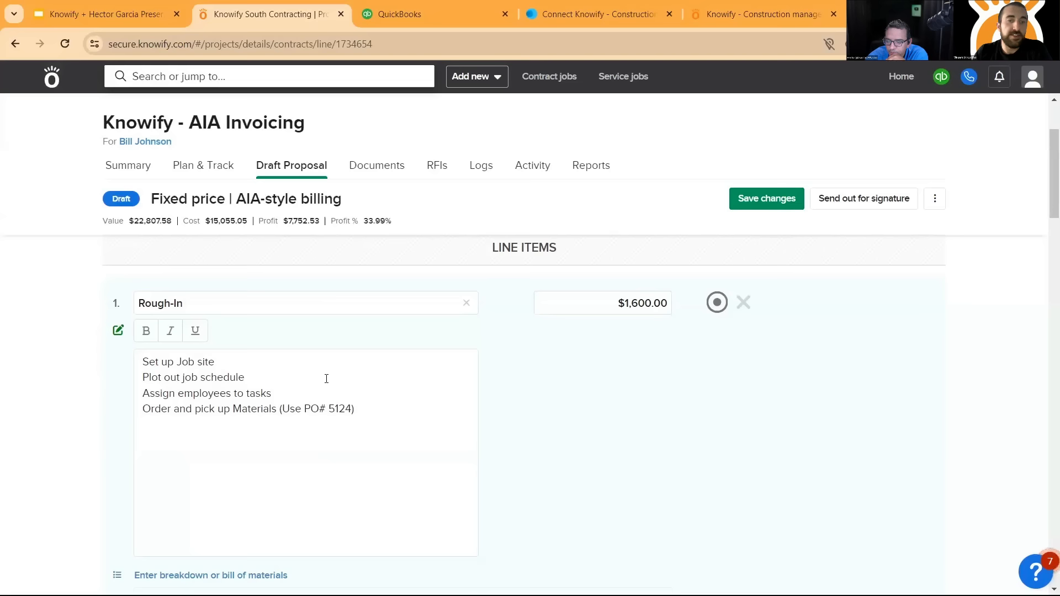
left_click(153, 361)
left_click_drag(152, 362, 426, 406)
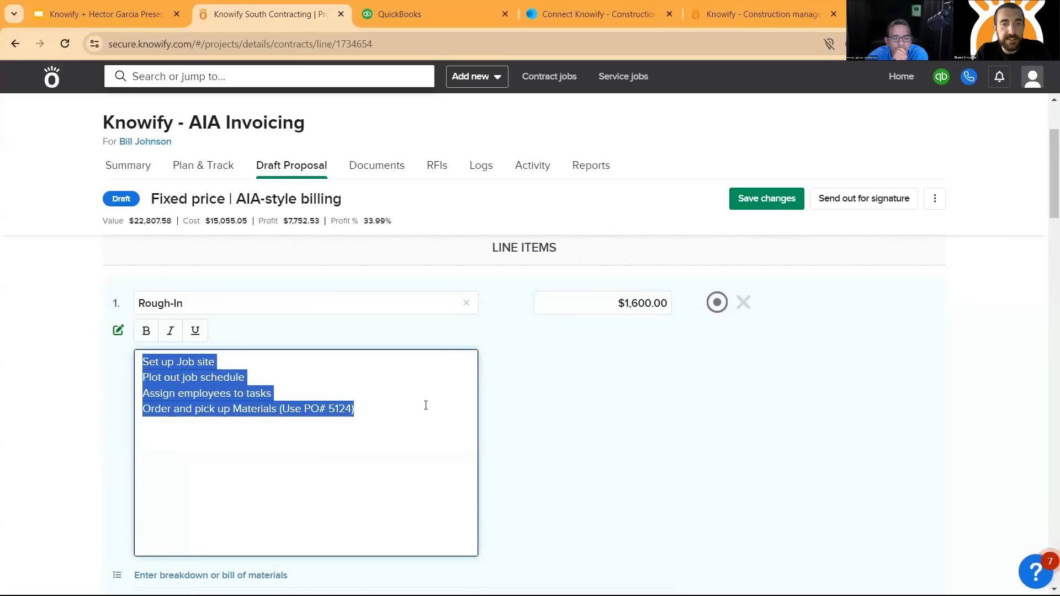
left_click(426, 406)
scroll(407, 357, "down", 8)
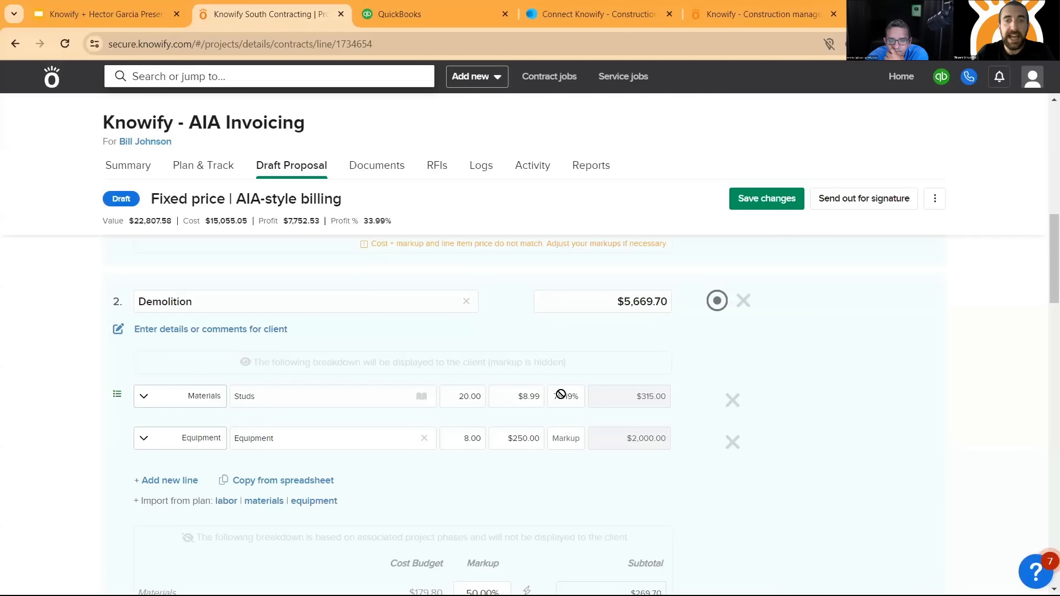
- Set the Rough-In labor markup to 40% and apply the same markup to all Labor in the proposal
scroll(561, 393, "up", 4)
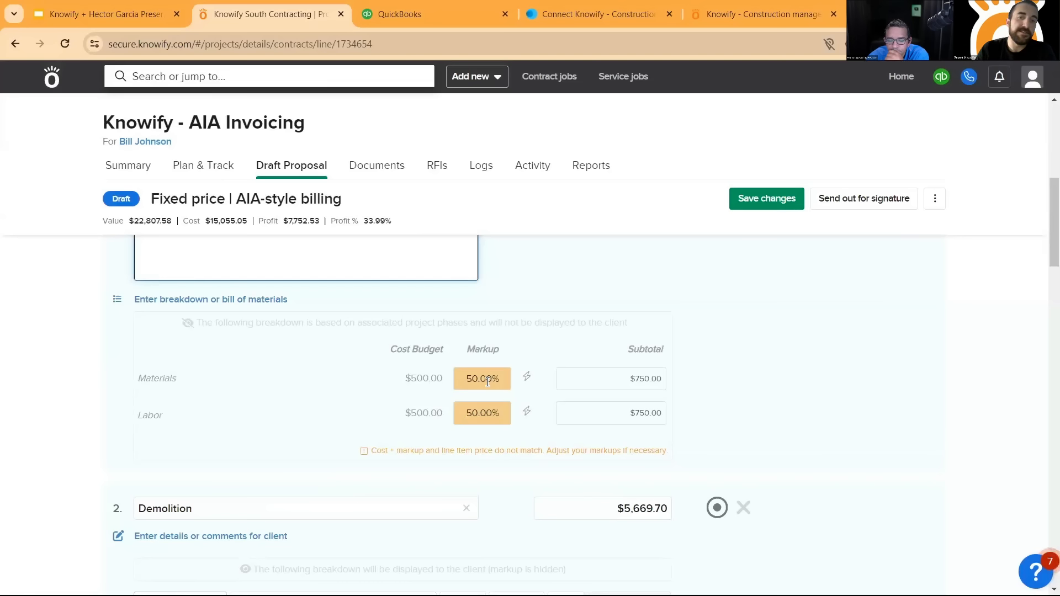
left_click(476, 415)
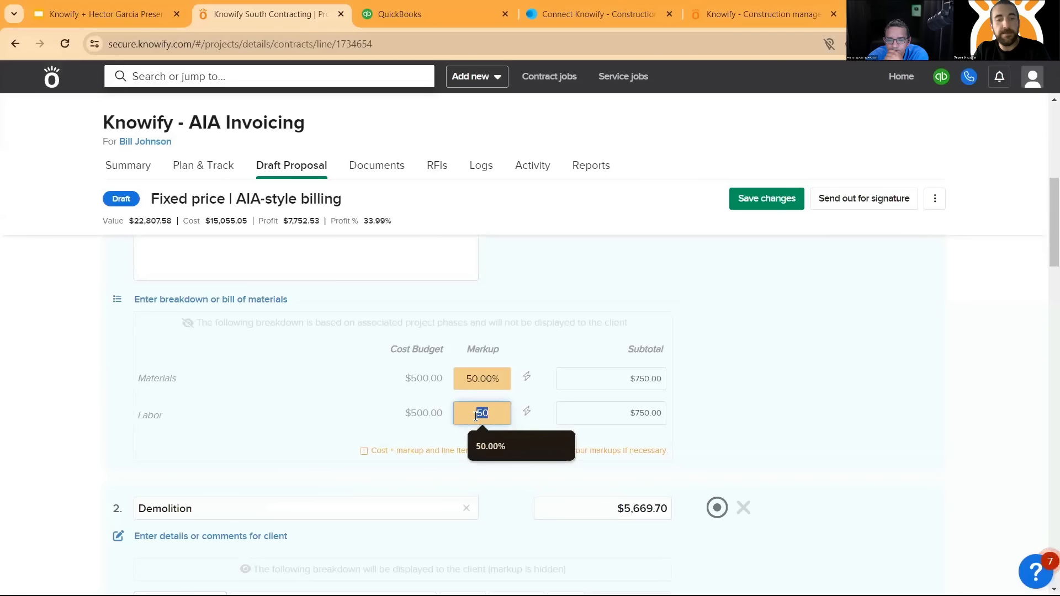
type("40")
left_click(787, 328)
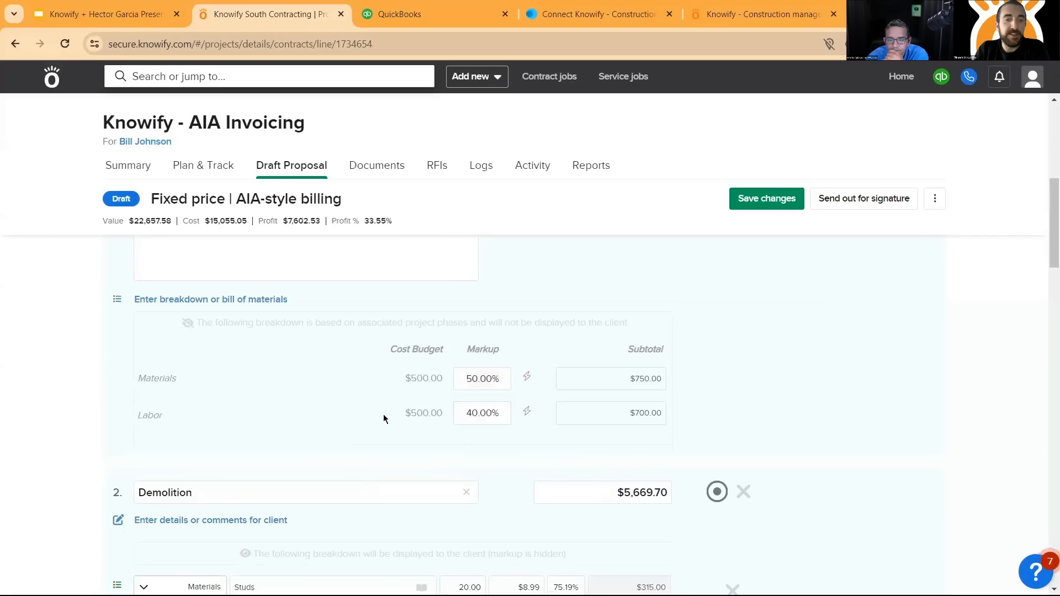
left_click(527, 412)
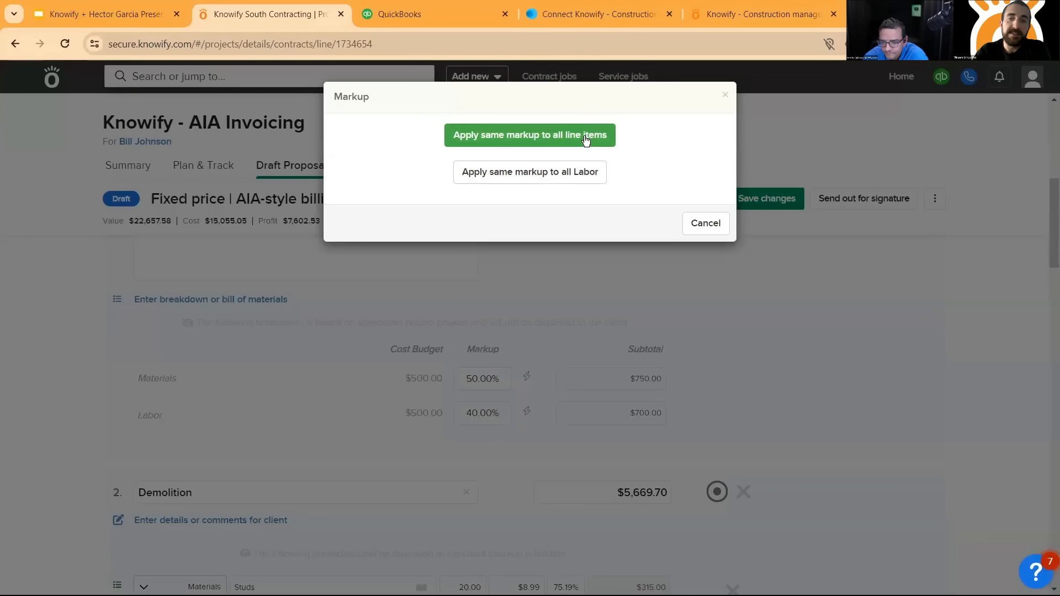
left_click(584, 173)
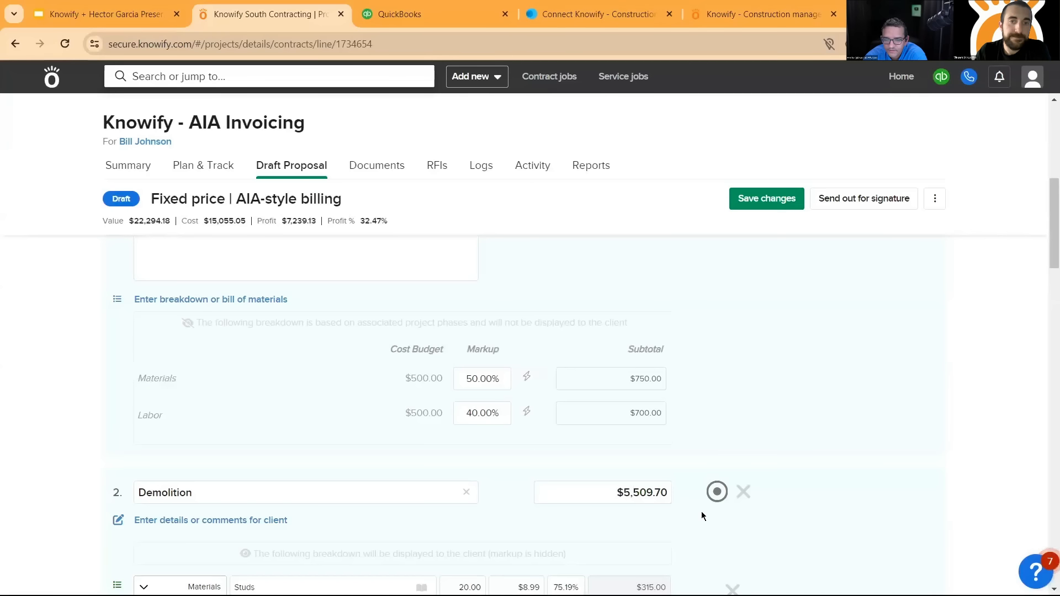
- Review the updated line item prices and markups, the bid sum, the output style, and the terms and conditions
scroll(156, 274, "up", 5)
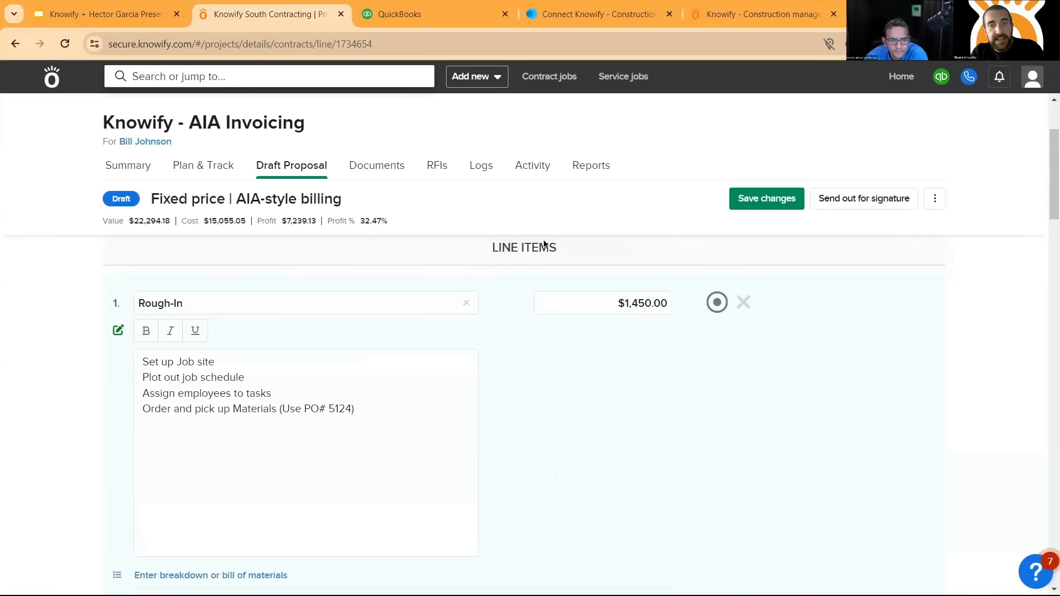
scroll(195, 320, "down", 4)
scroll(181, 436, "down", 3)
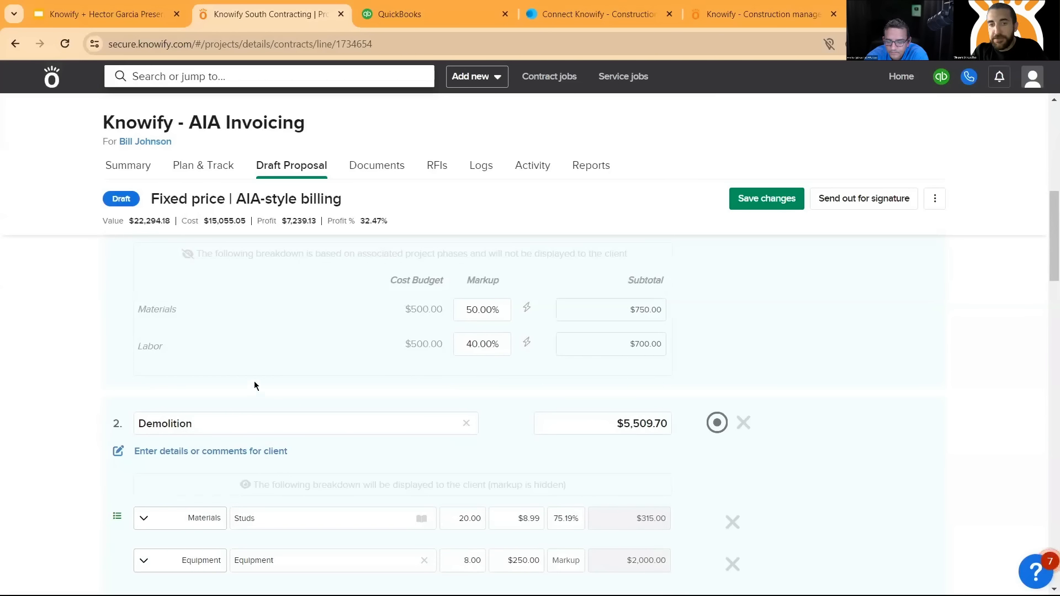
scroll(256, 375, "down", 1)
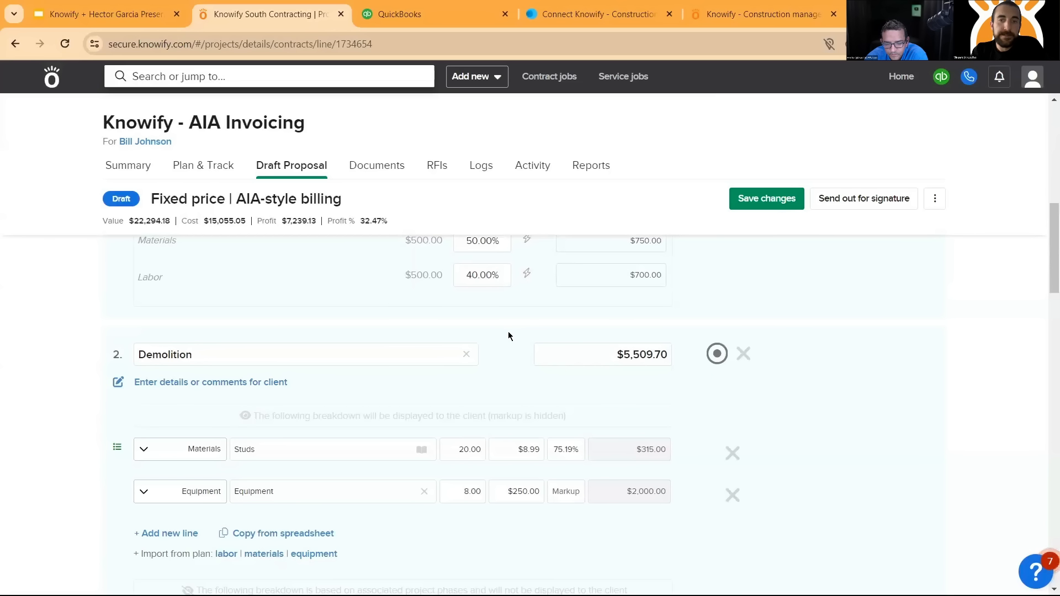
scroll(508, 267, "down", 3)
scroll(787, 351, "down", 9)
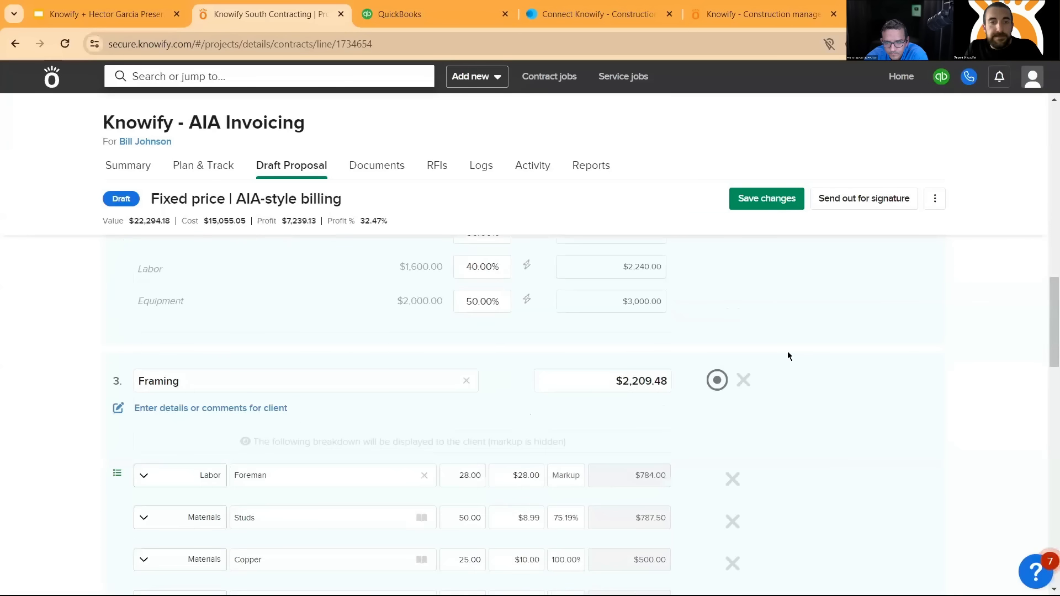
scroll(497, 310, "down", 10)
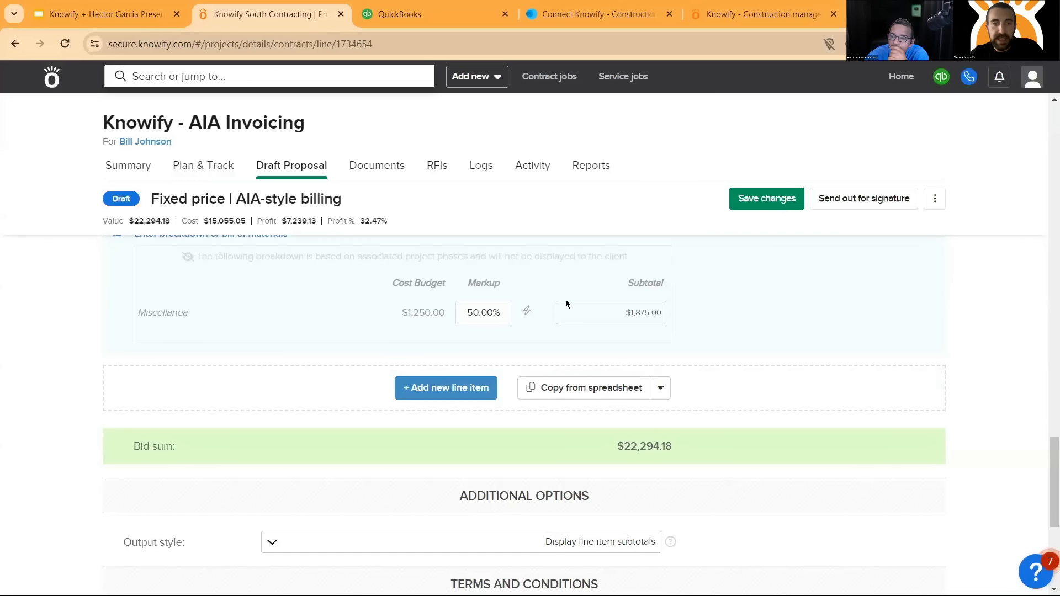
scroll(476, 278, "down", 1)
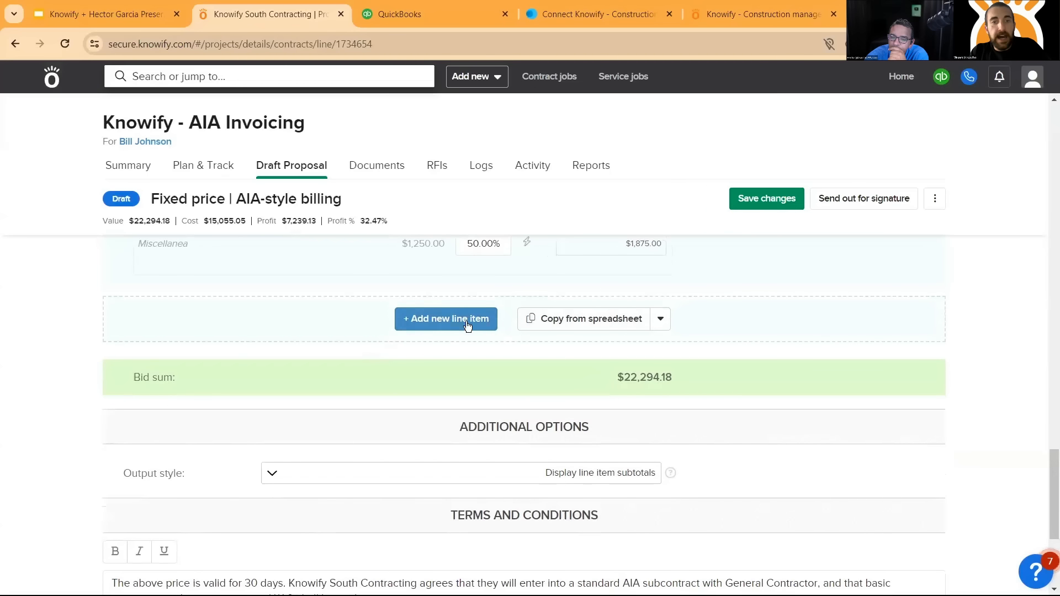
scroll(464, 314, "down", 4)
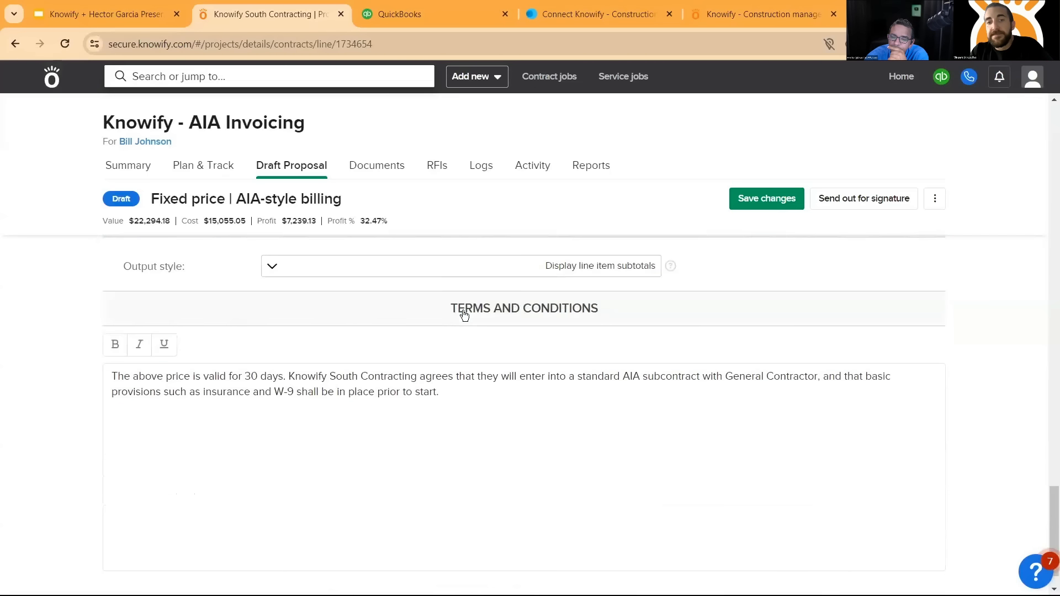
scroll(433, 393, "down", 1)
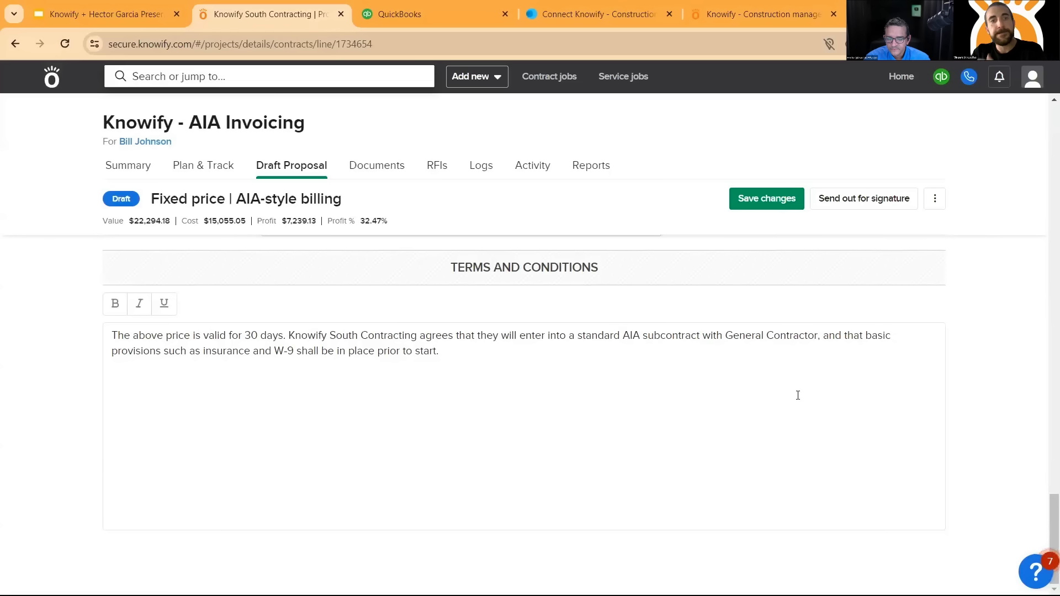
- Preview the proposal document and examine the line items, item breakdowns and total proposal value on its first page
left_click(935, 200)
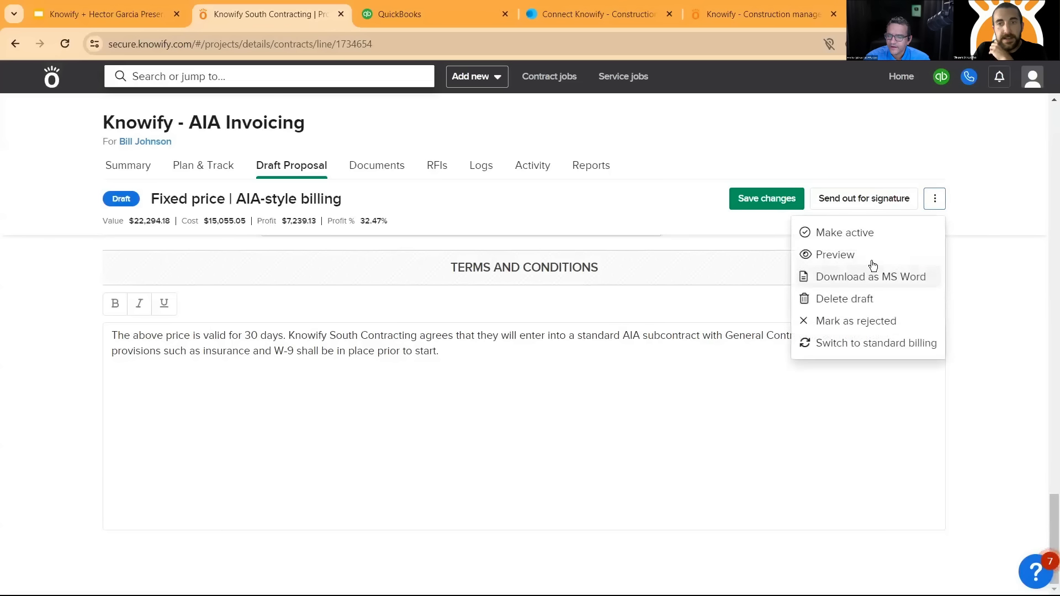
left_click(472, 368)
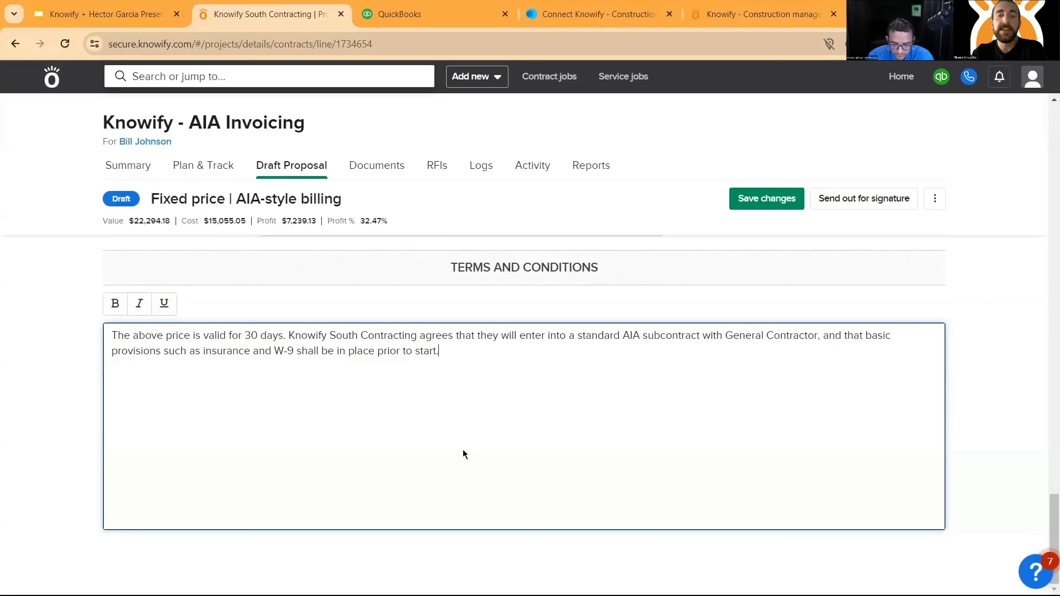
left_click(942, 203)
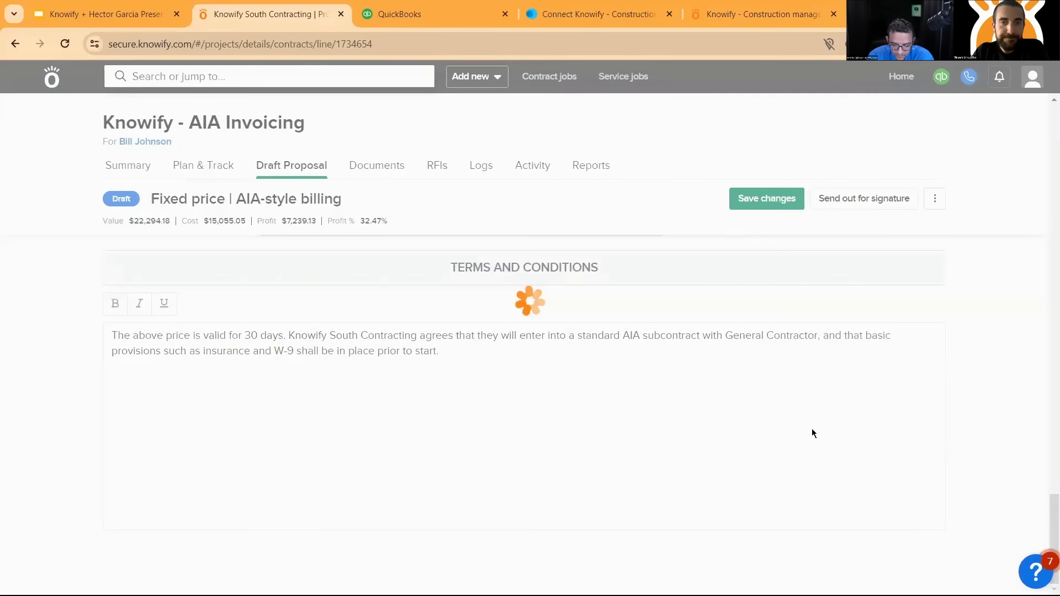
scroll(724, 301, "down", 3)
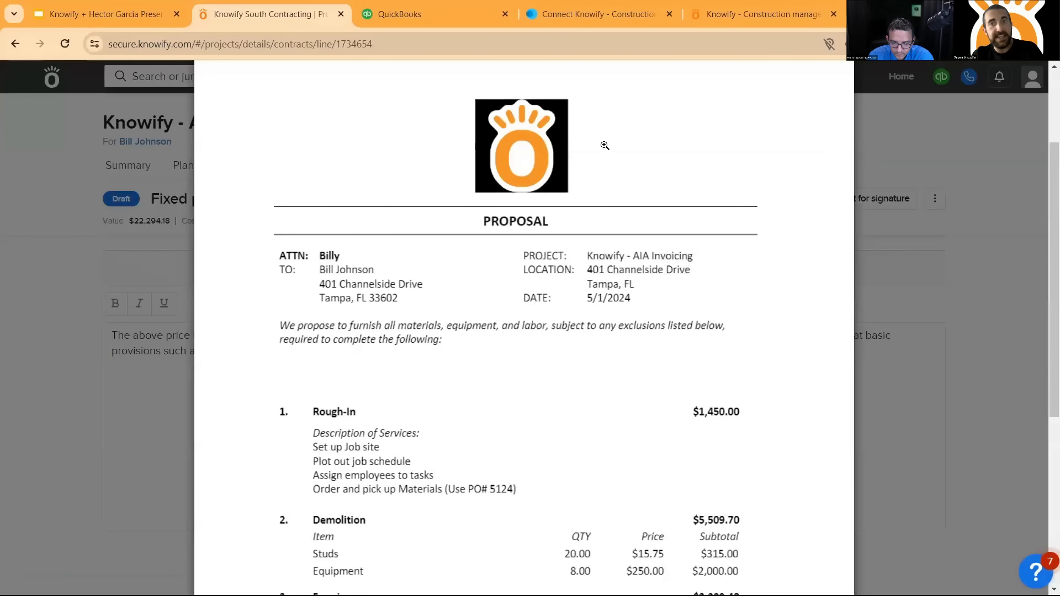
scroll(522, 164, "down", 1)
scroll(522, 164, "down", 1)
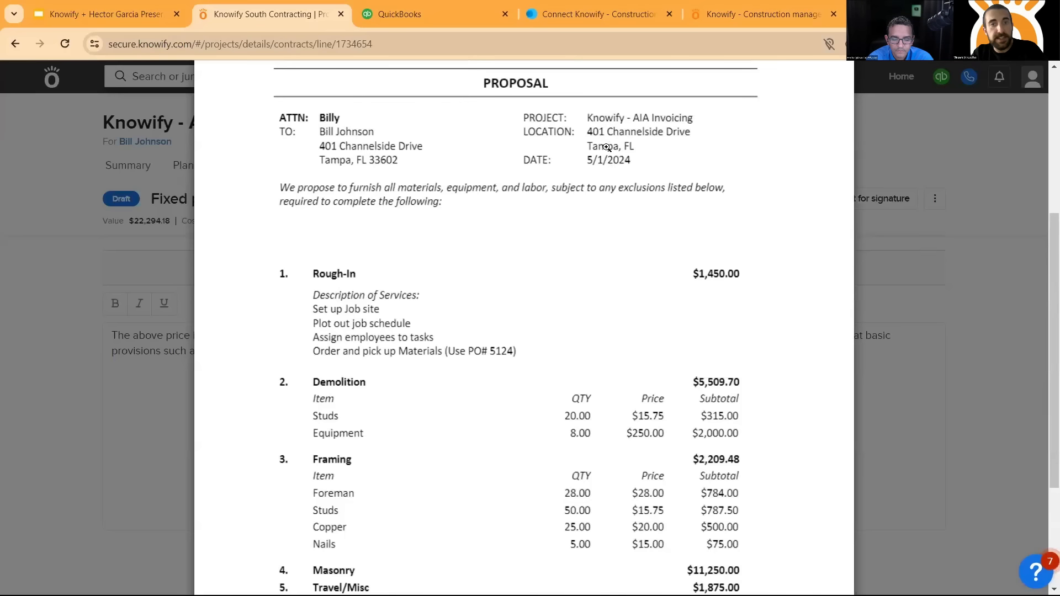
scroll(608, 129, "down", 1)
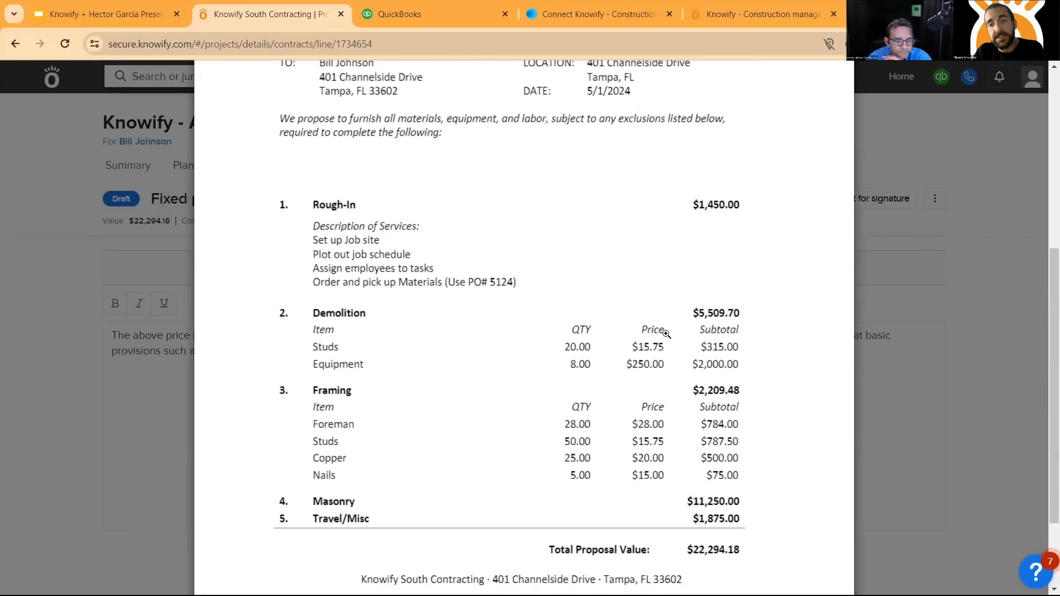
scroll(684, 403, "down", 2)
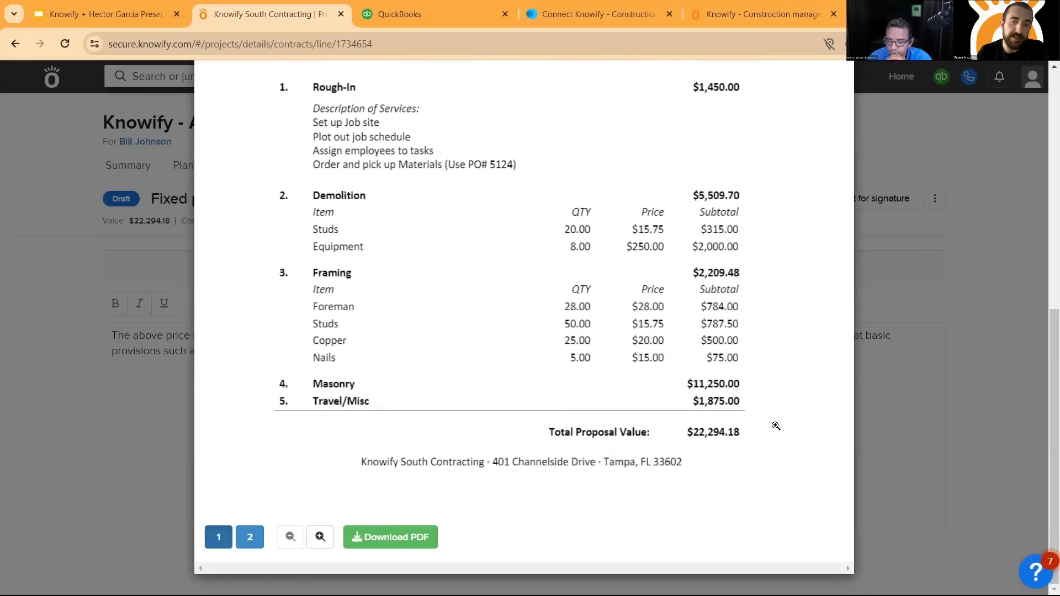
- Examine the terms and signature section on the preview's second page, and close the document preview
scroll(633, 392, "up", 1)
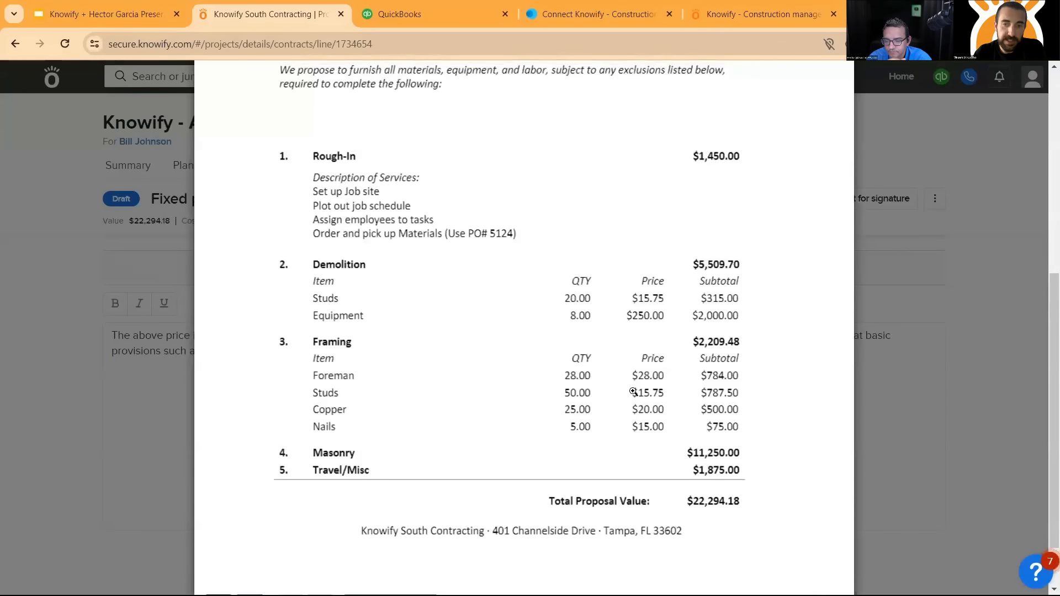
scroll(627, 378, "up", 5)
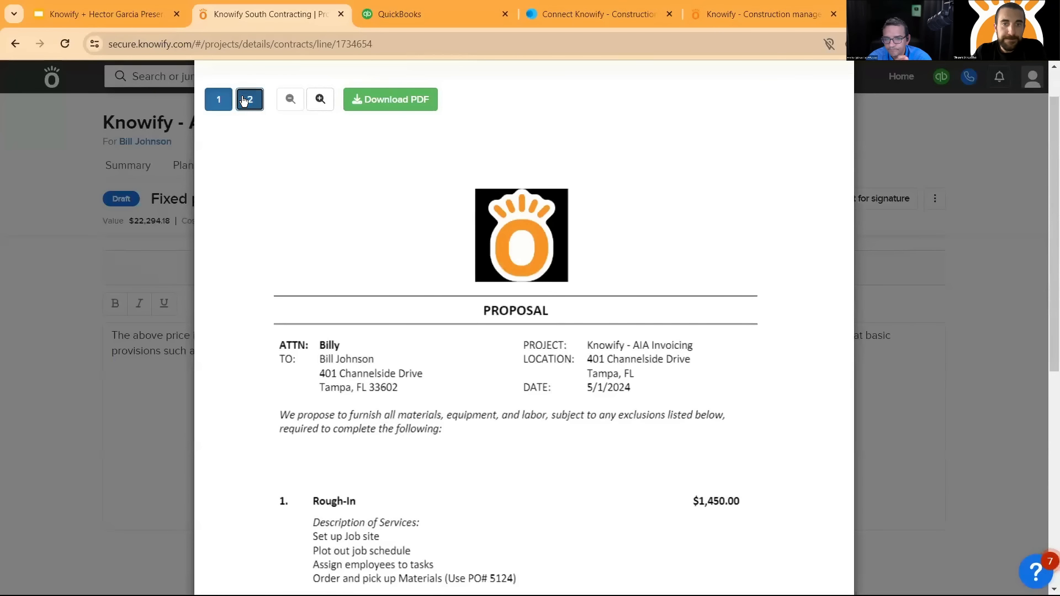
left_click(244, 101)
scroll(457, 300, "down", 1)
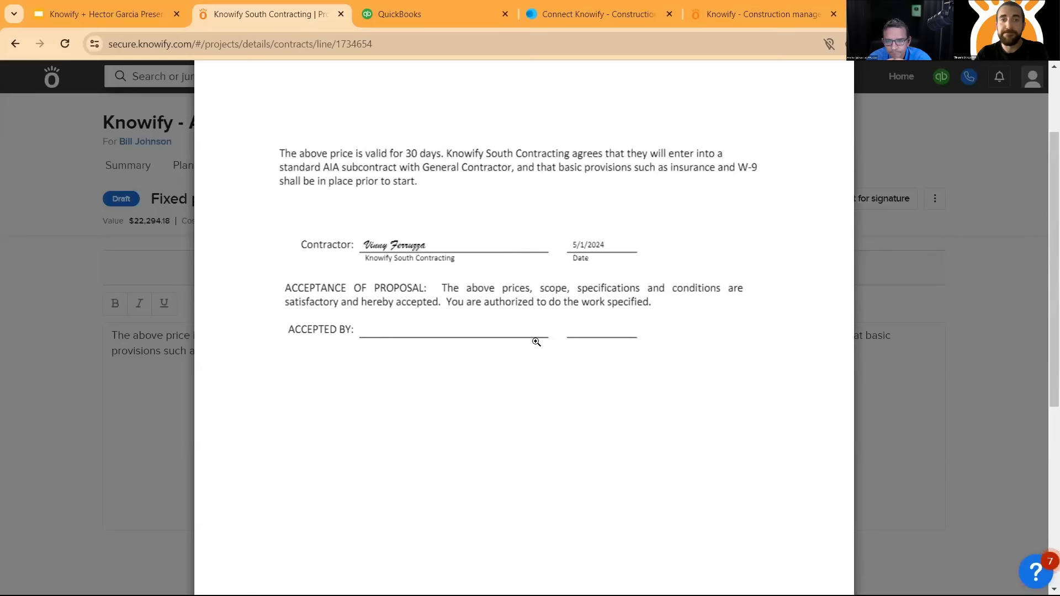
scroll(488, 267, "up", 2)
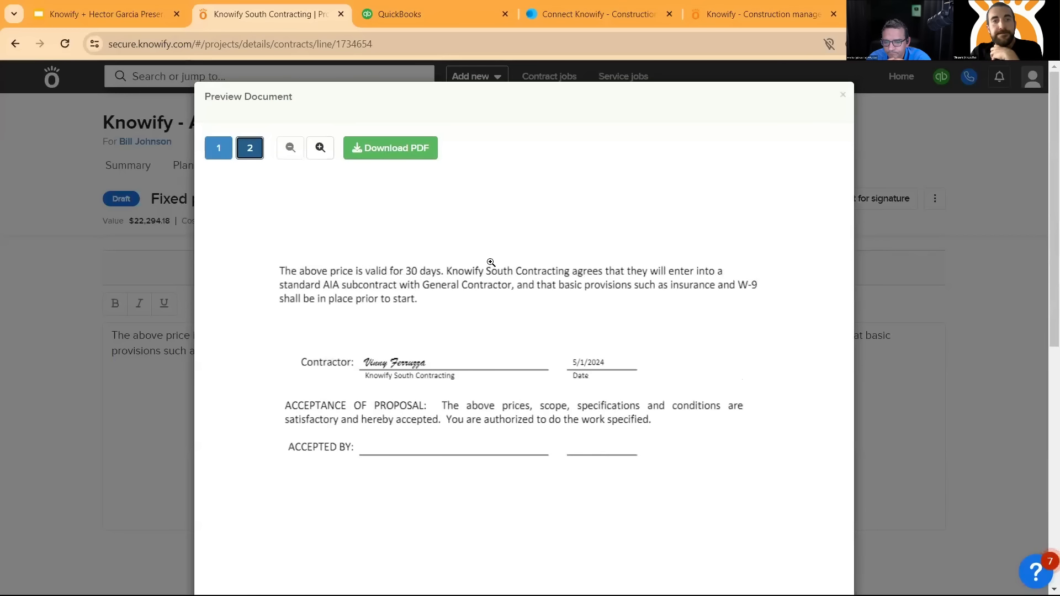
left_click(843, 95)
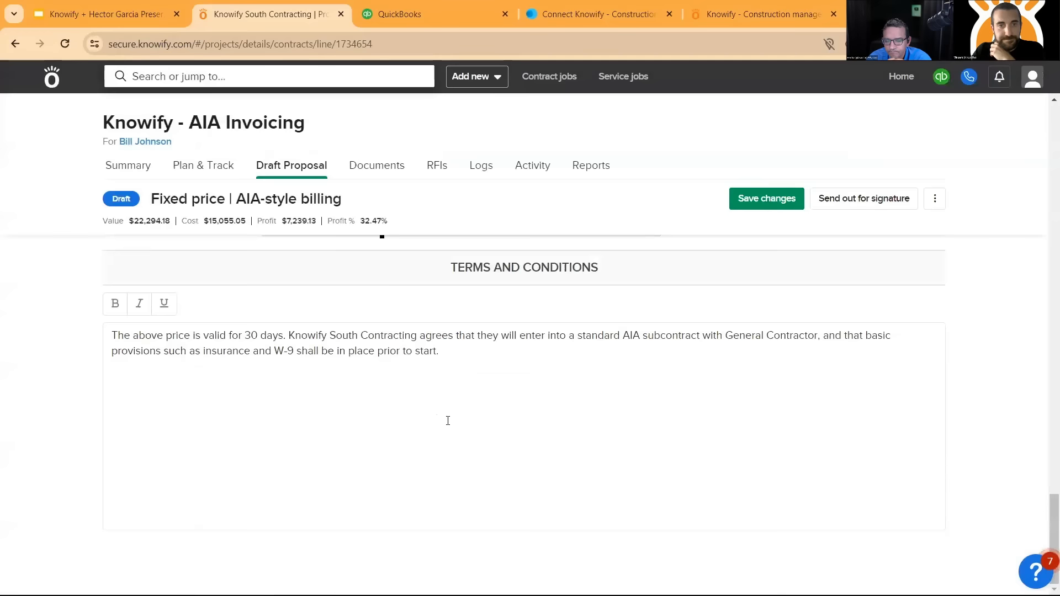
- Make the AIA-style draft proposal active without an estimated start date and dismiss the confirmation
scroll(866, 469, "up", 15)
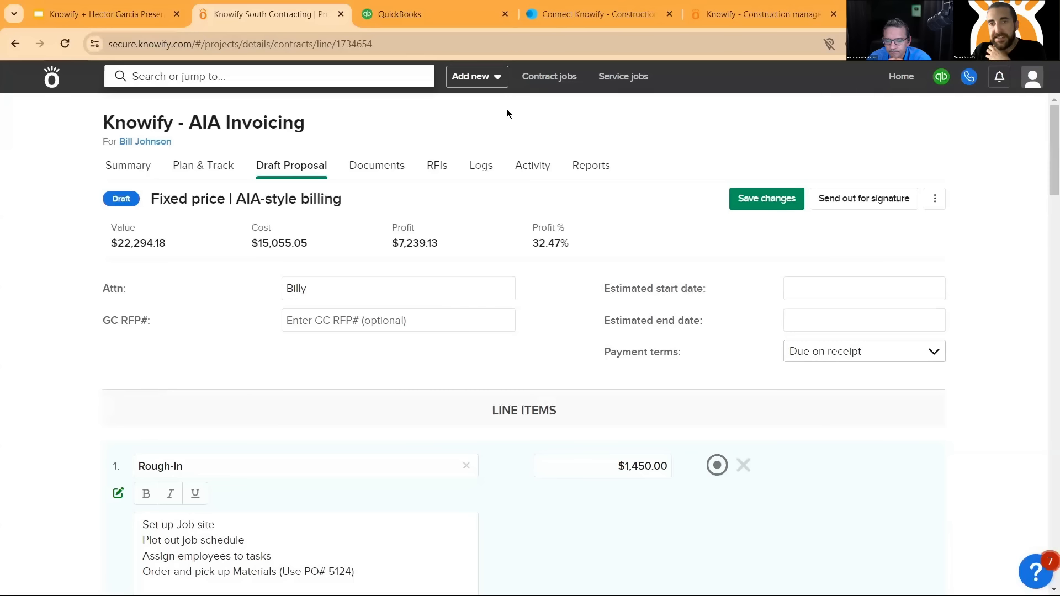
left_click(937, 202)
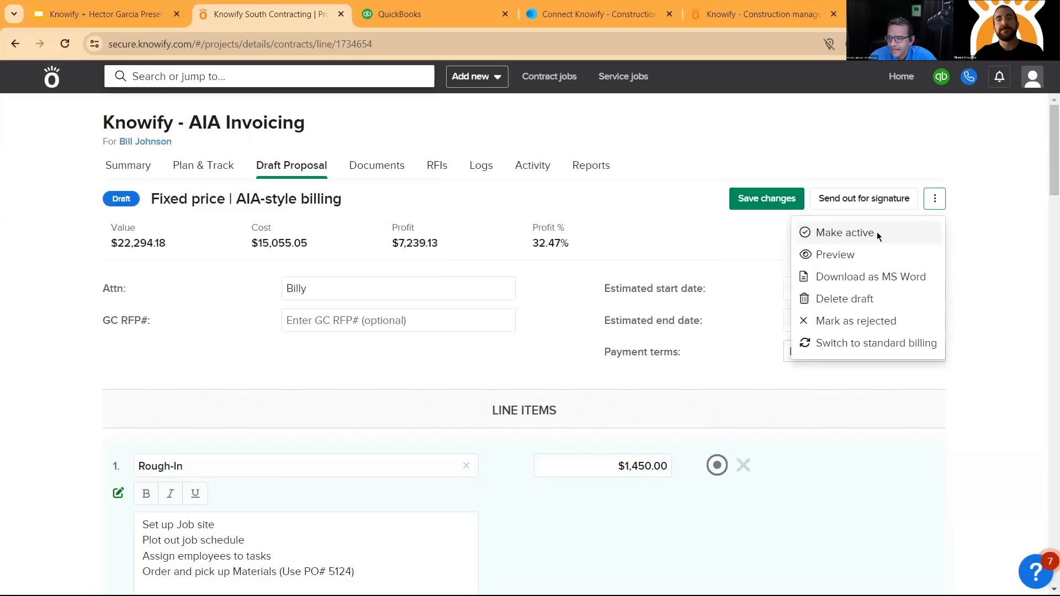
left_click(877, 234)
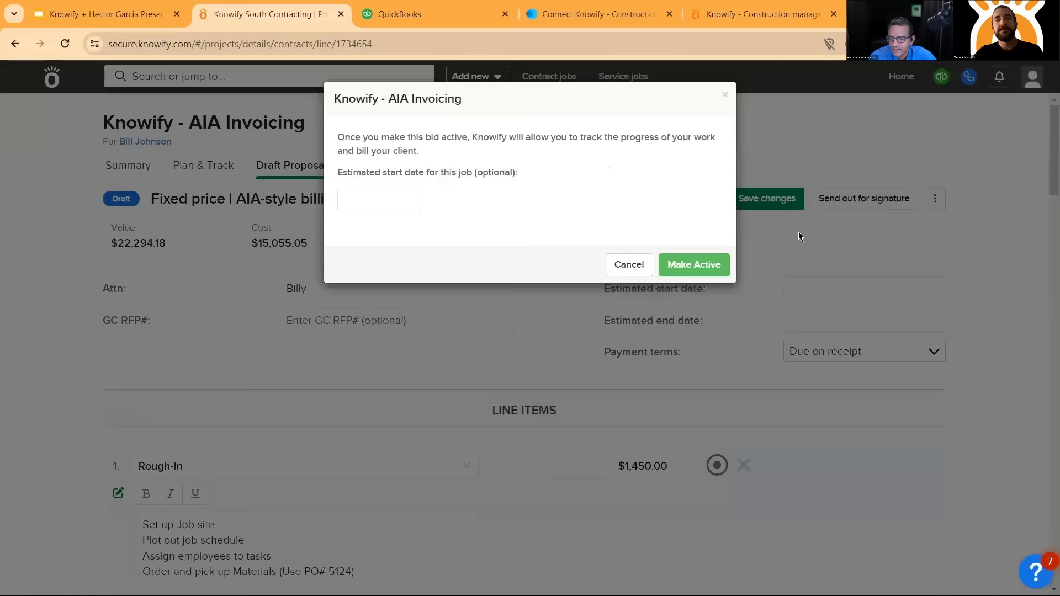
left_click(704, 270)
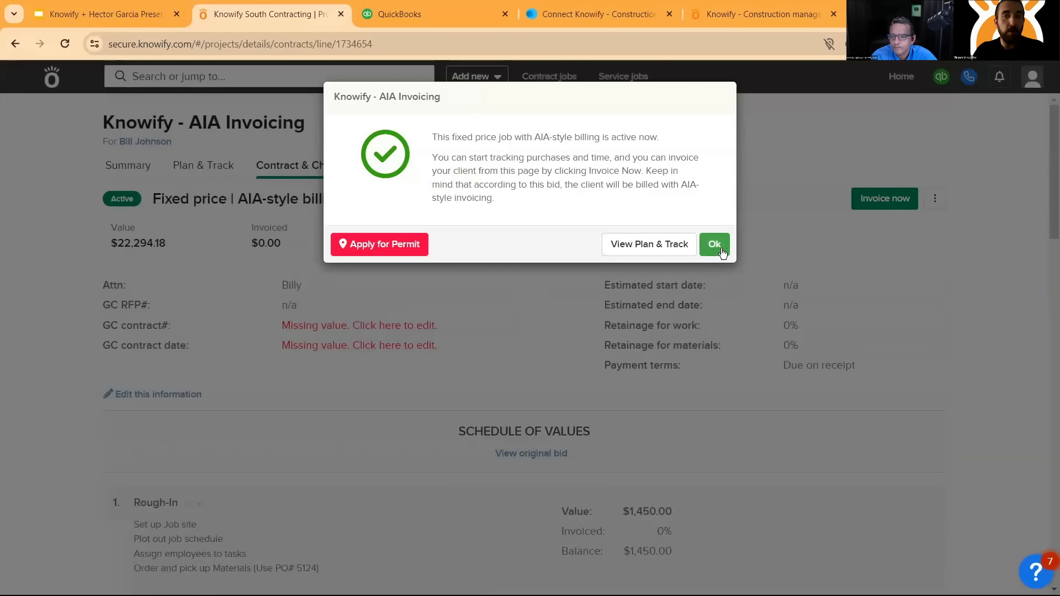
left_click(721, 251)
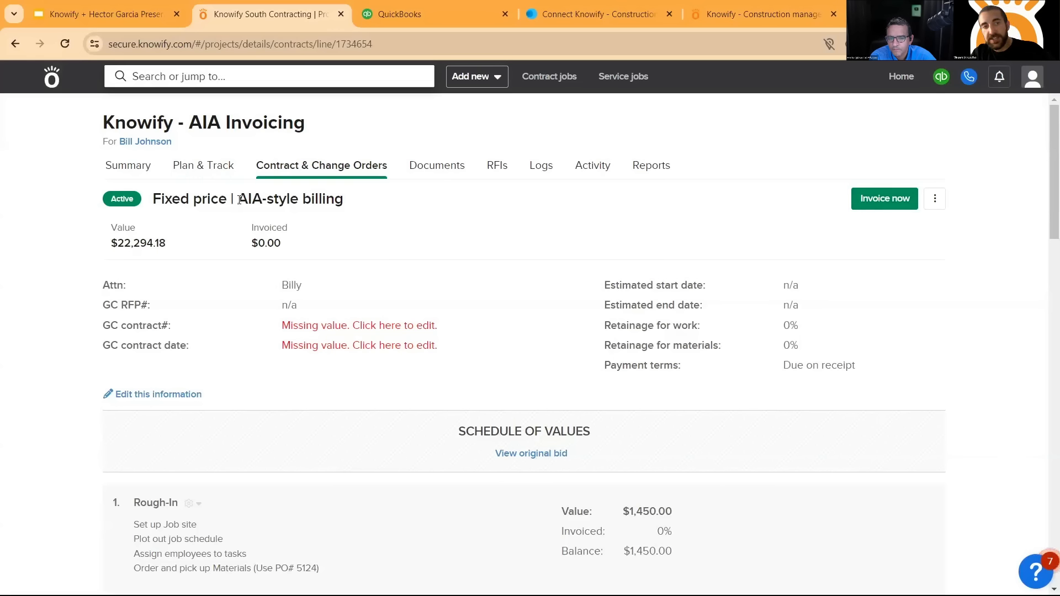
triple_click(347, 205)
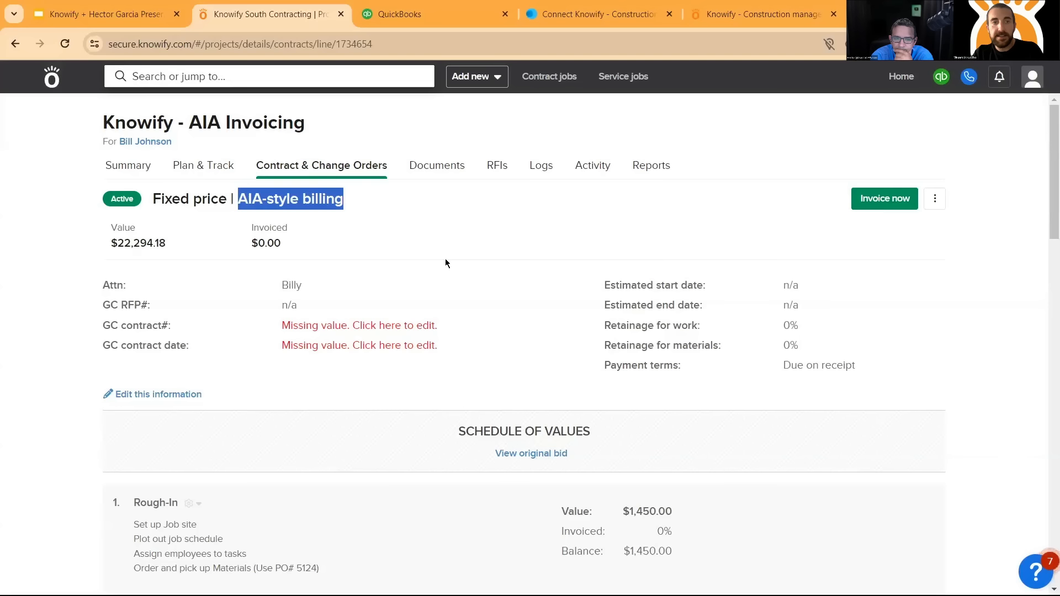
left_click(271, 193)
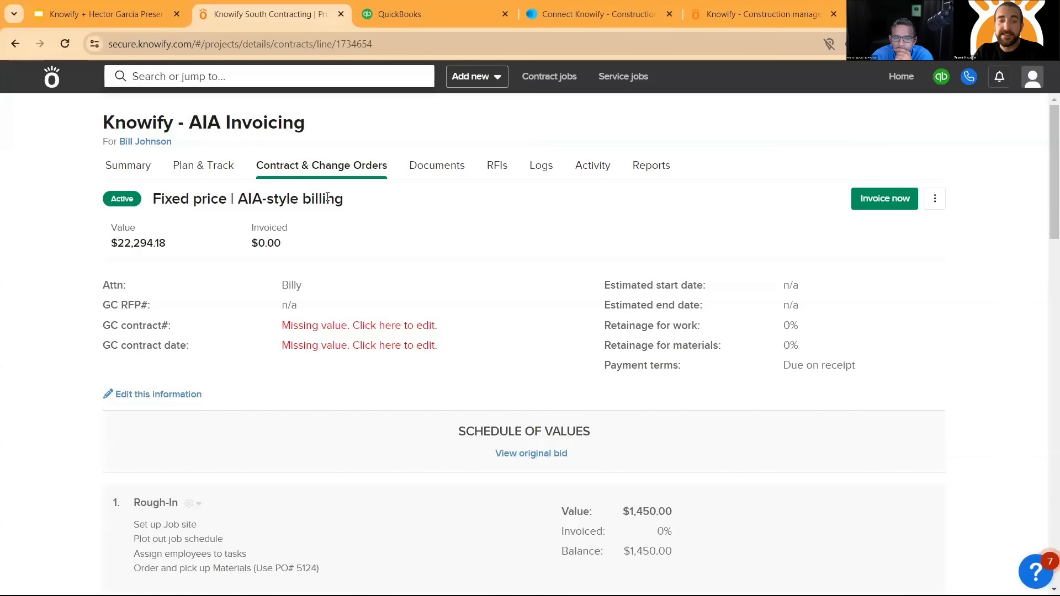
- Enter the GC contract number in the contract information and set the GC contract date to 05/01/24
left_click(354, 325)
type("12")
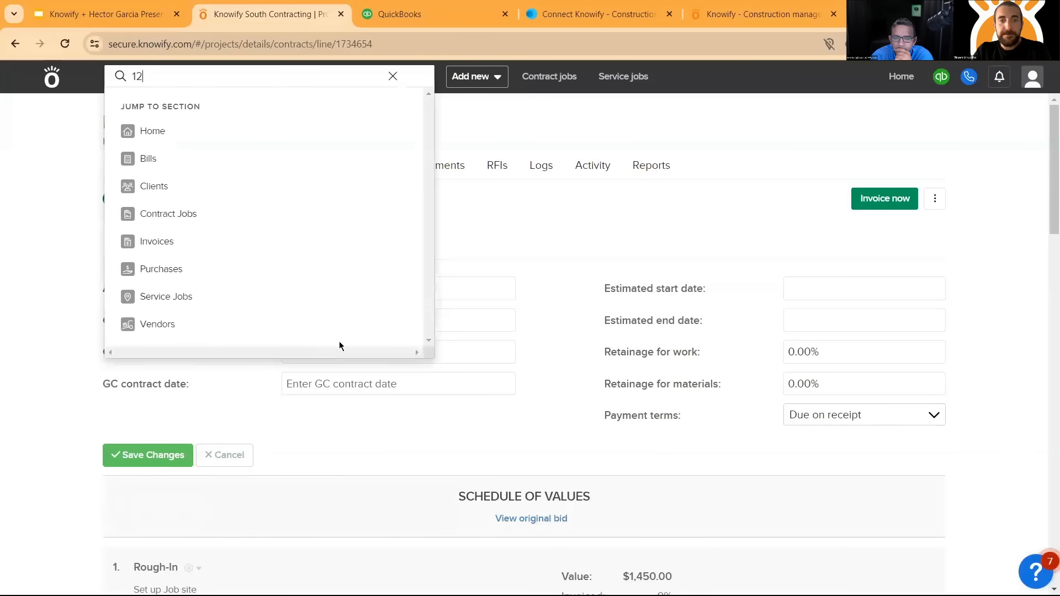
left_click(456, 345)
type("124421")
key("Tab")
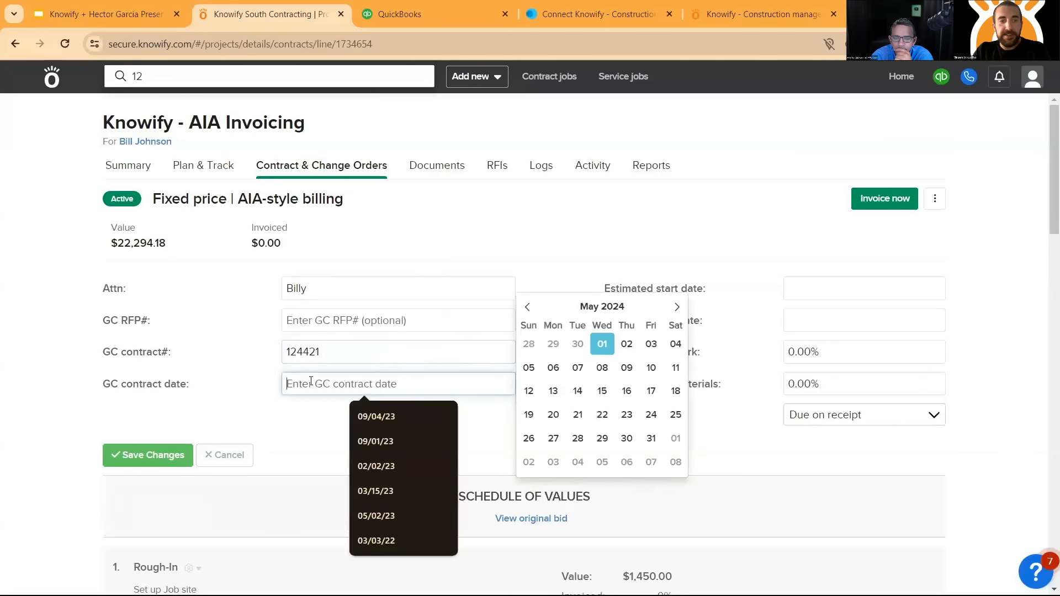
left_click(608, 345)
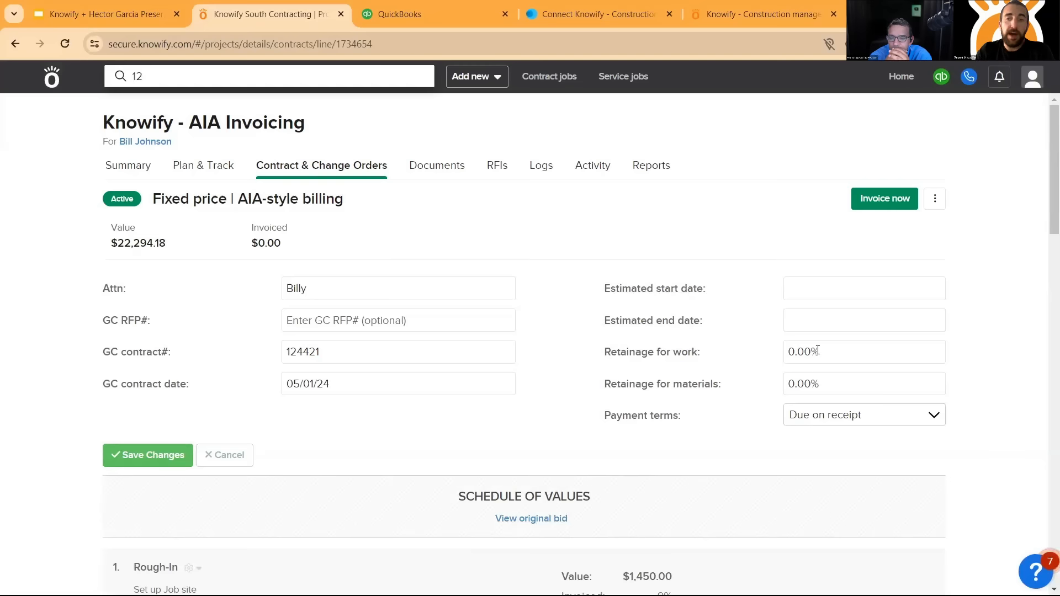
- Set the retainage for work to 10% and save the contract information
left_click(788, 353)
type("10")
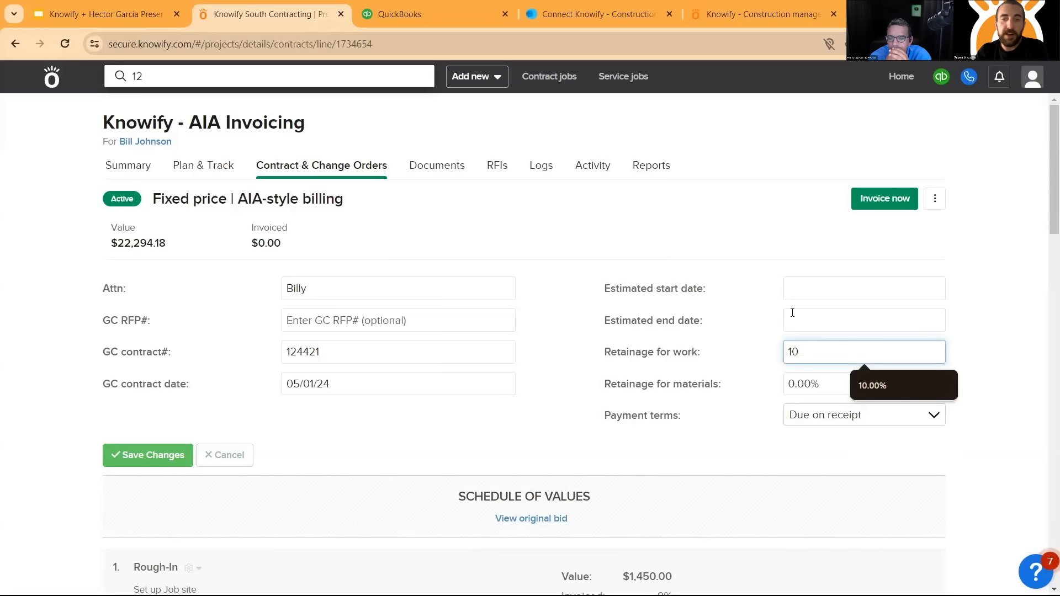
key("Tab")
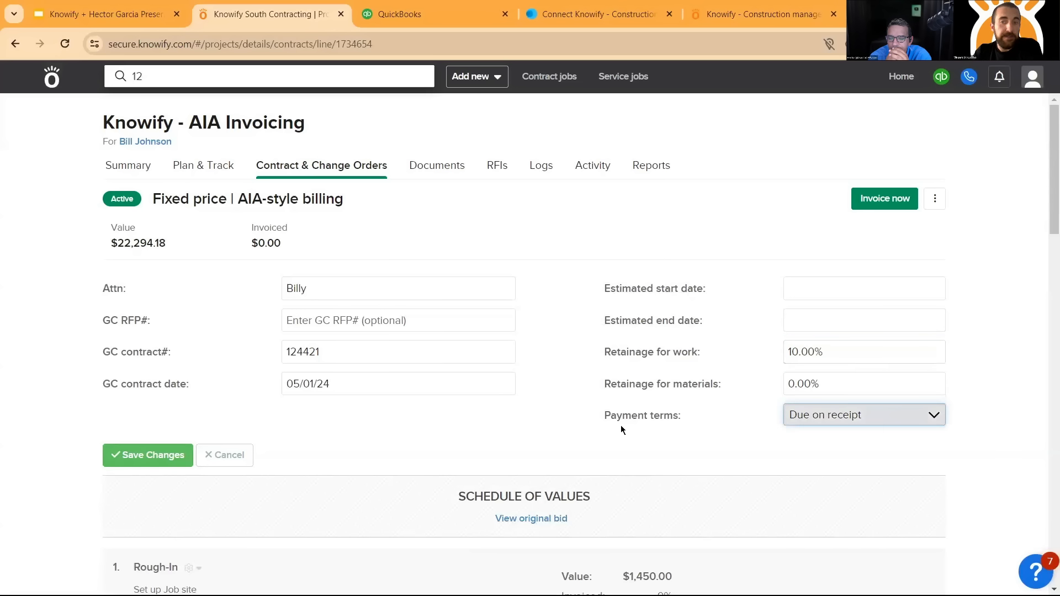
left_click(694, 253)
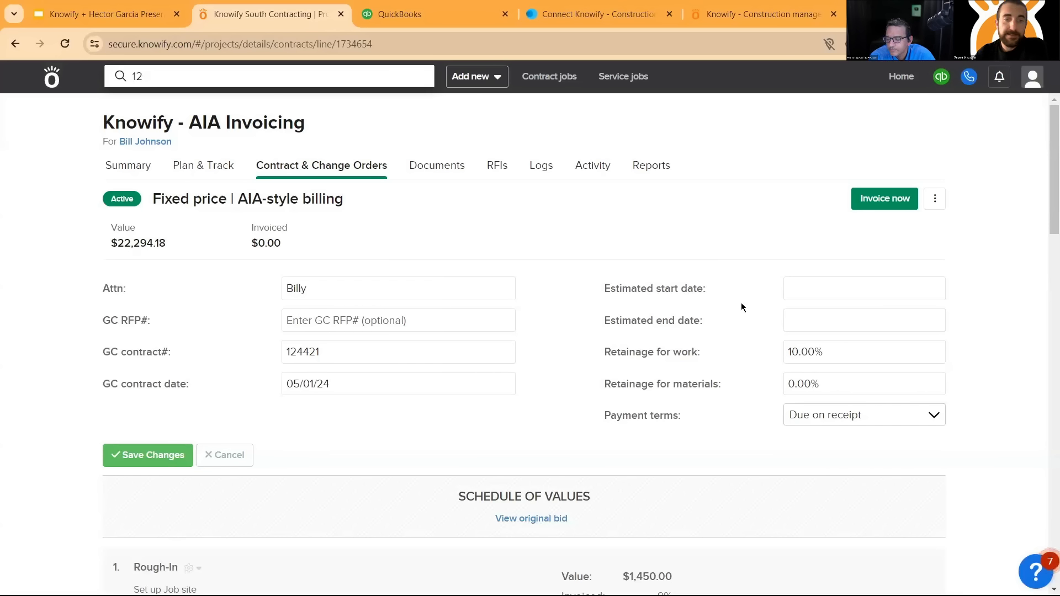
left_click(168, 461)
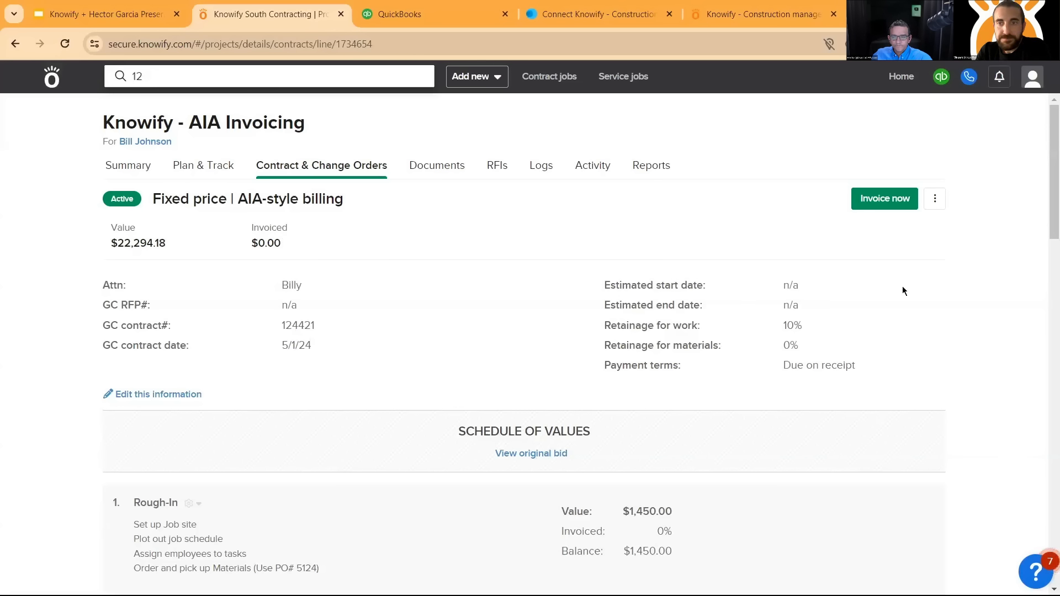
- Switch to QuickBooks and examine the income, costs and estimates on the AIA Invoicing project overview
left_click(387, 14)
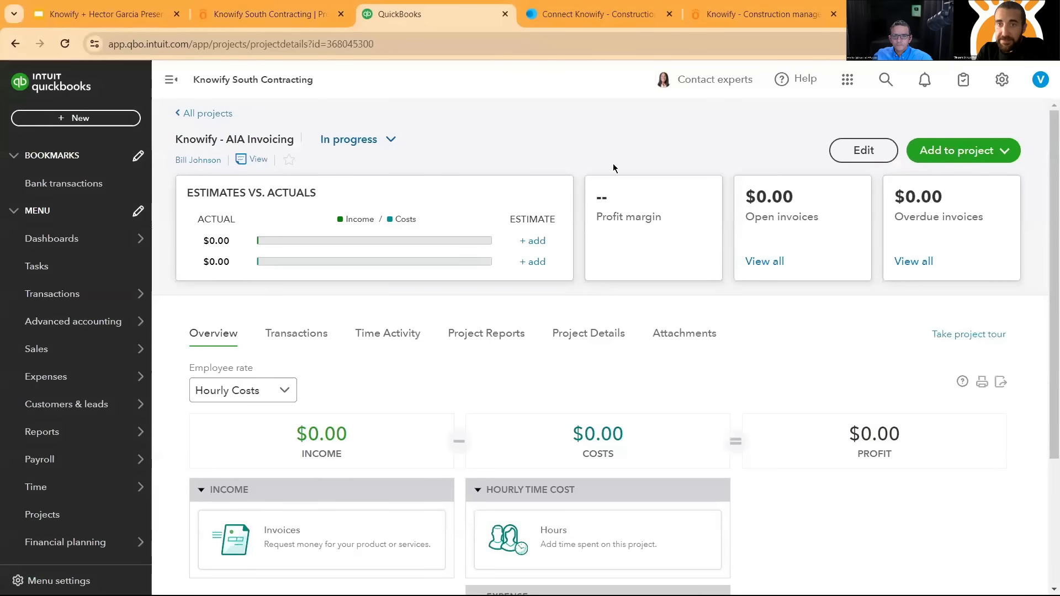
scroll(533, 184, "down", 2)
scroll(534, 184, "down", 2)
scroll(539, 256, "up", 4)
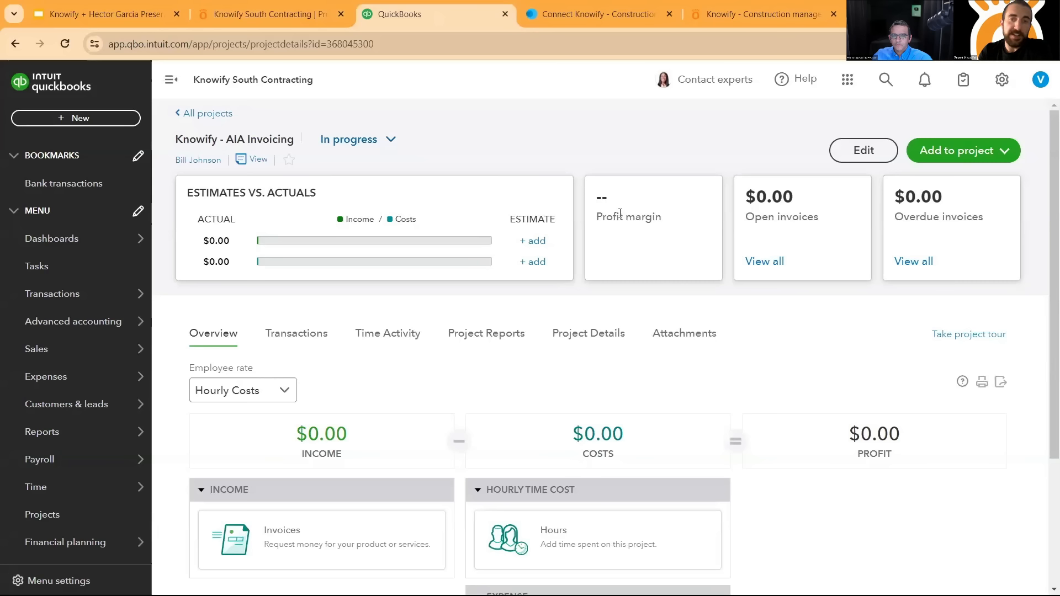
- Switch to Knowify and start an application for payment for the period ending 4/30/24, with completed work in % and stored materials in $
left_click(260, 21)
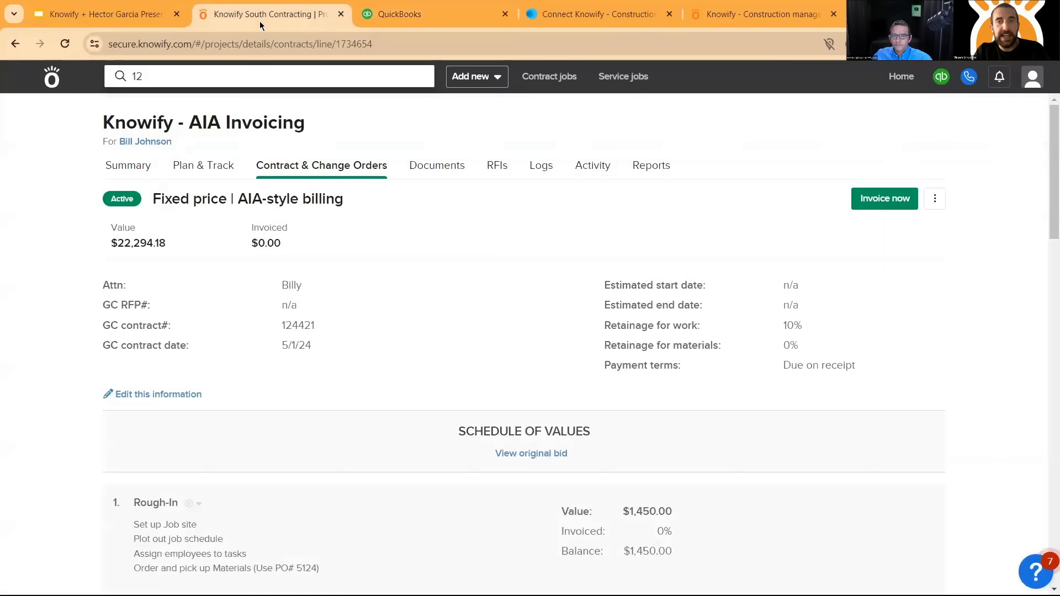
left_click(871, 203)
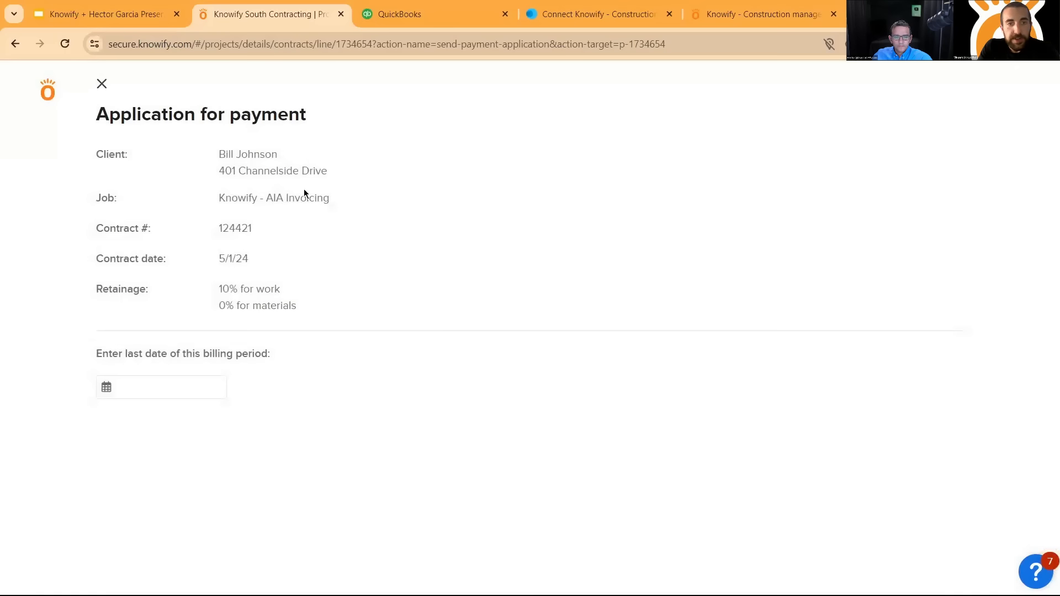
left_click(191, 389)
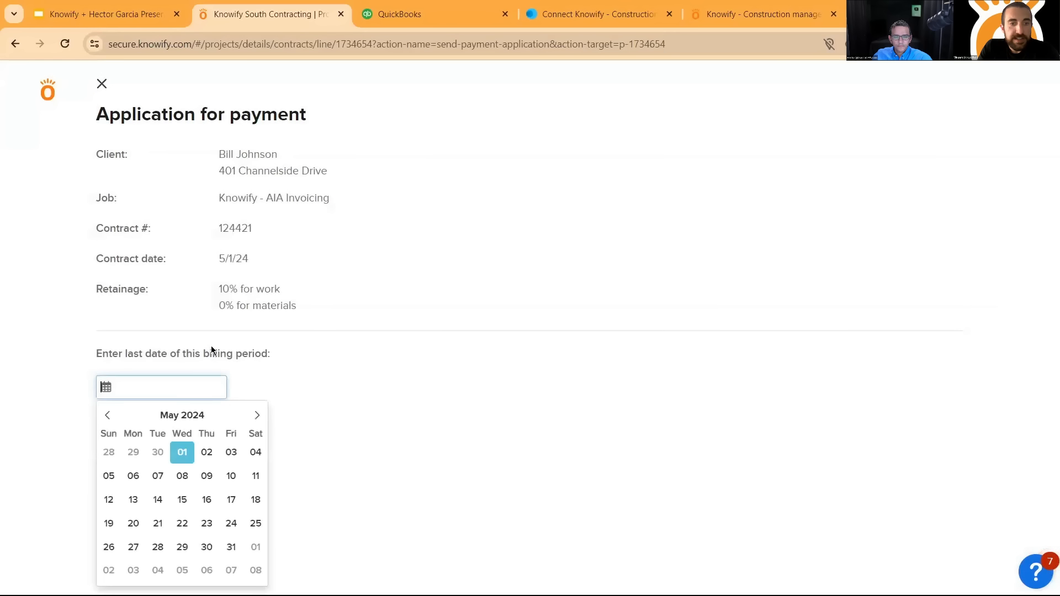
left_click(158, 453)
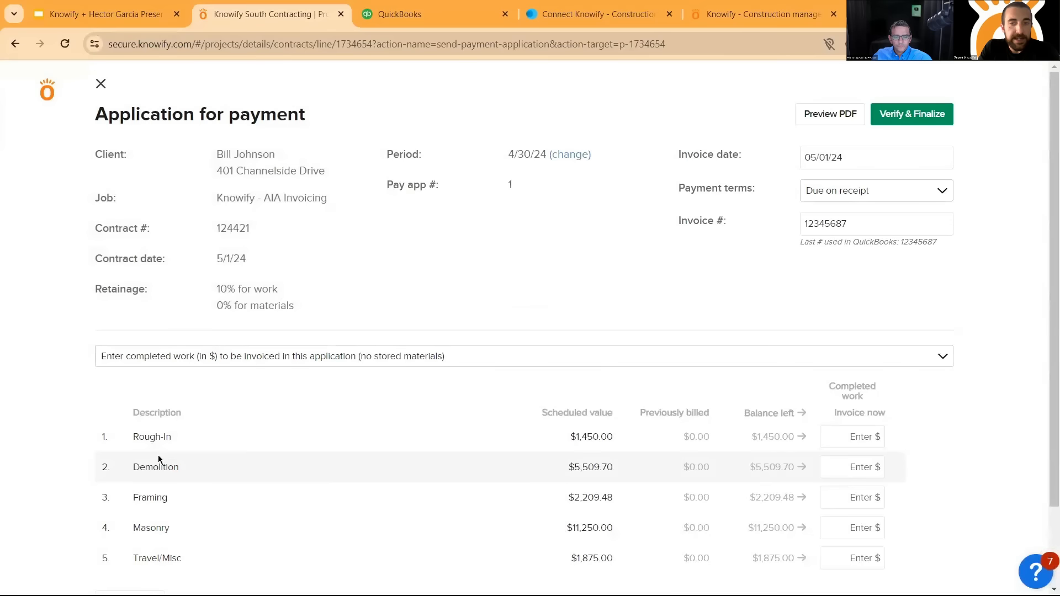
left_click(375, 360)
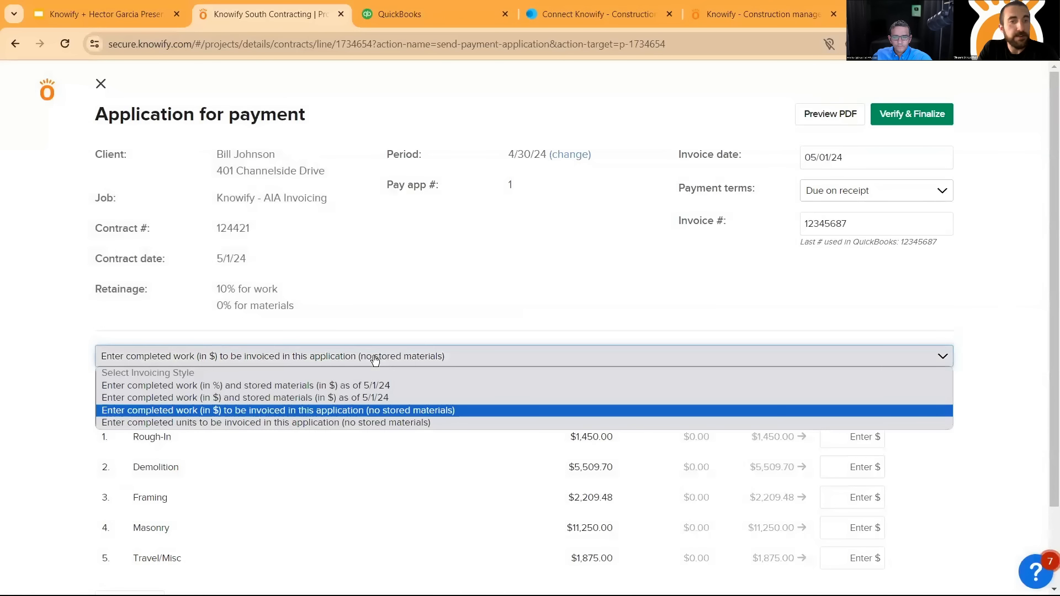
left_click(308, 389)
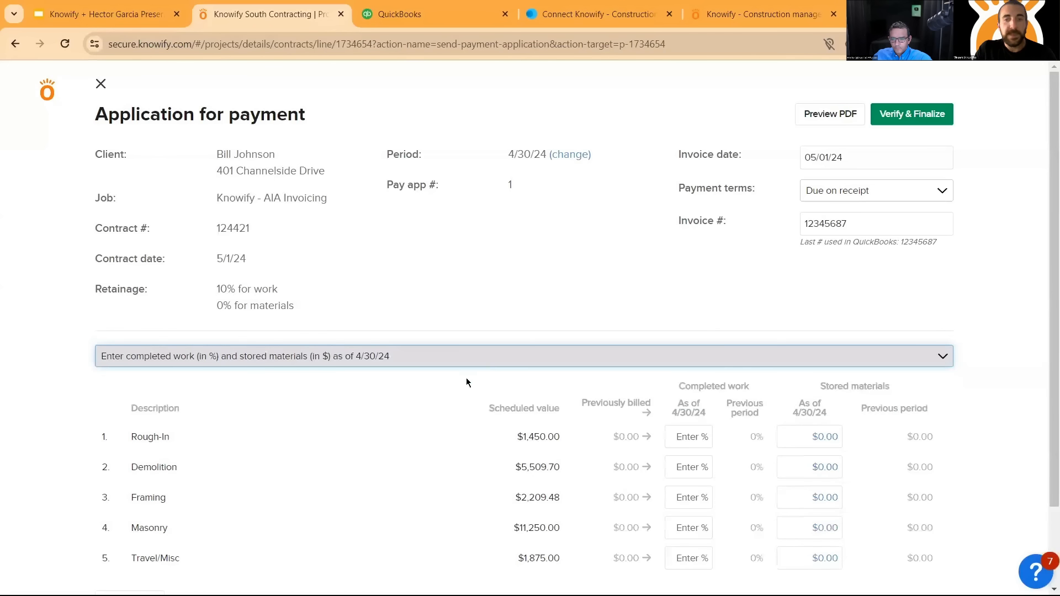
- Set the completed work to 25% for Rough-In, 33% for Demolition, 50% for Framing and Masonry, and 100% for Travel/Misc
left_click(696, 437)
type("25")
left_click(701, 467)
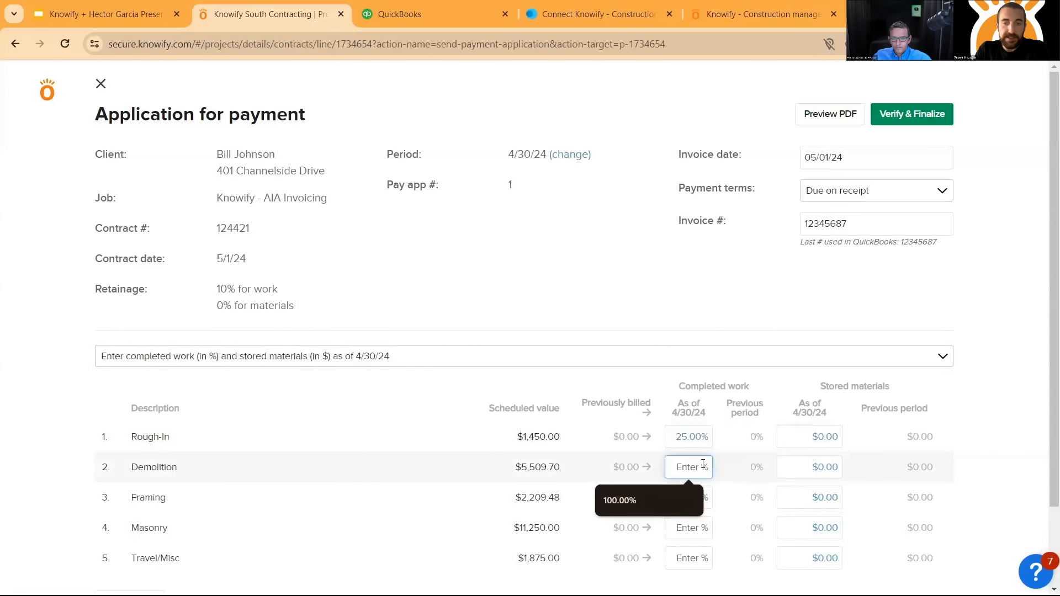
type("33")
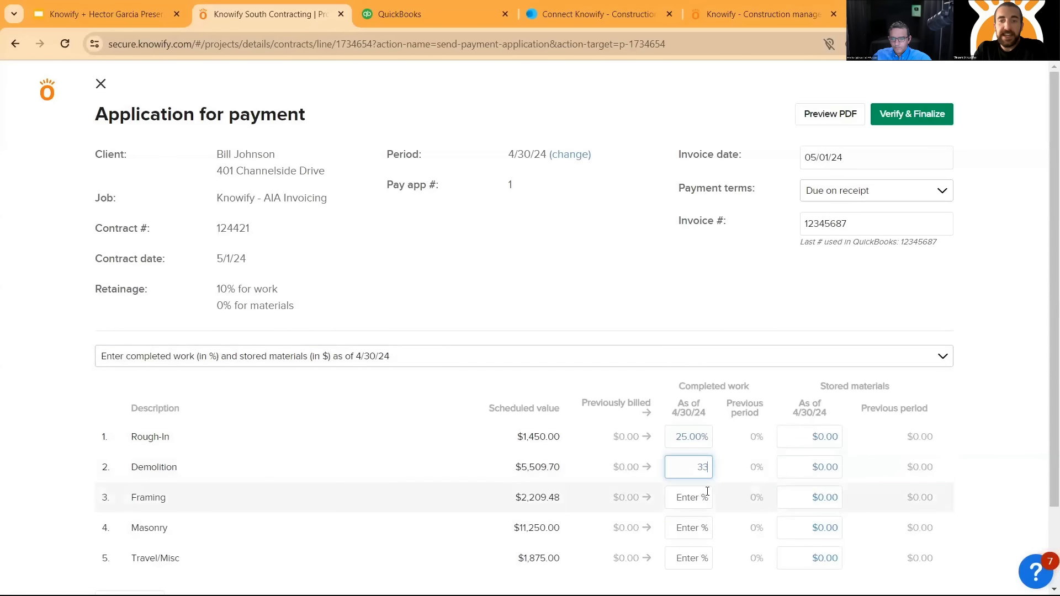
left_click(702, 497)
type("50")
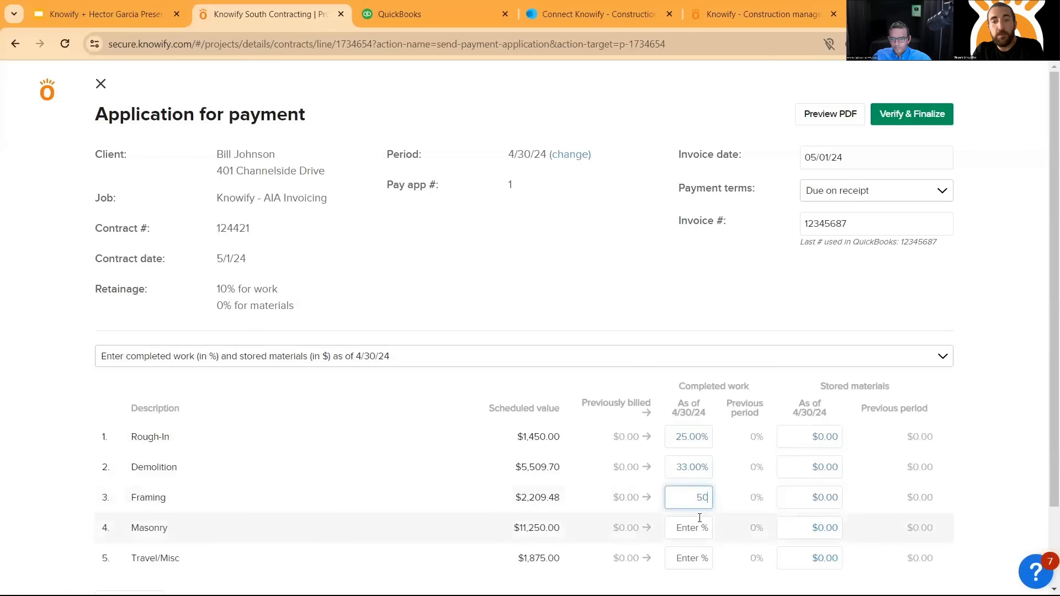
left_click(698, 524)
type("50")
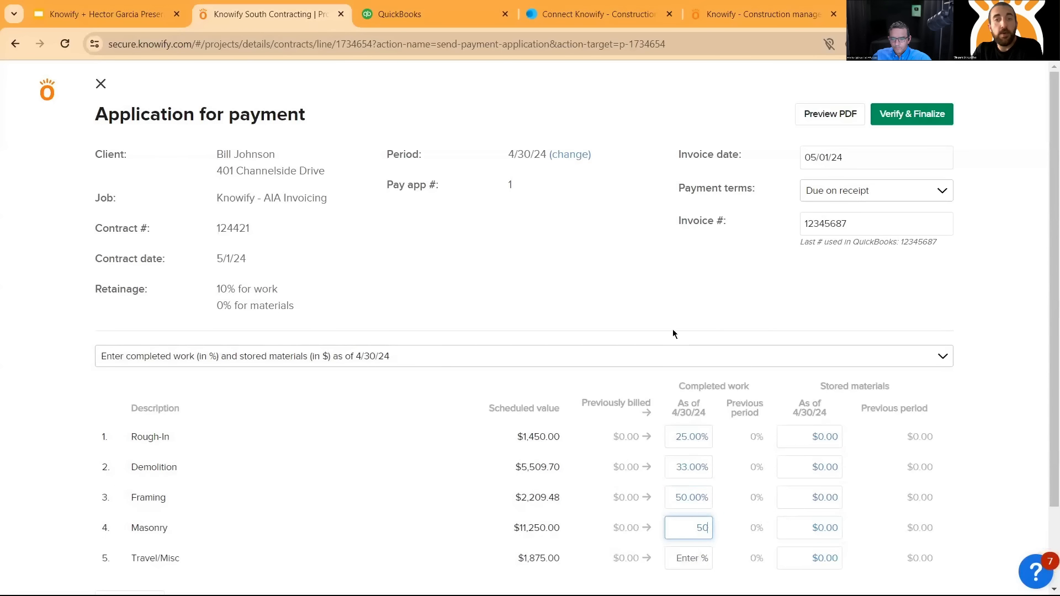
left_click(622, 255)
scroll(672, 509, "down", 1)
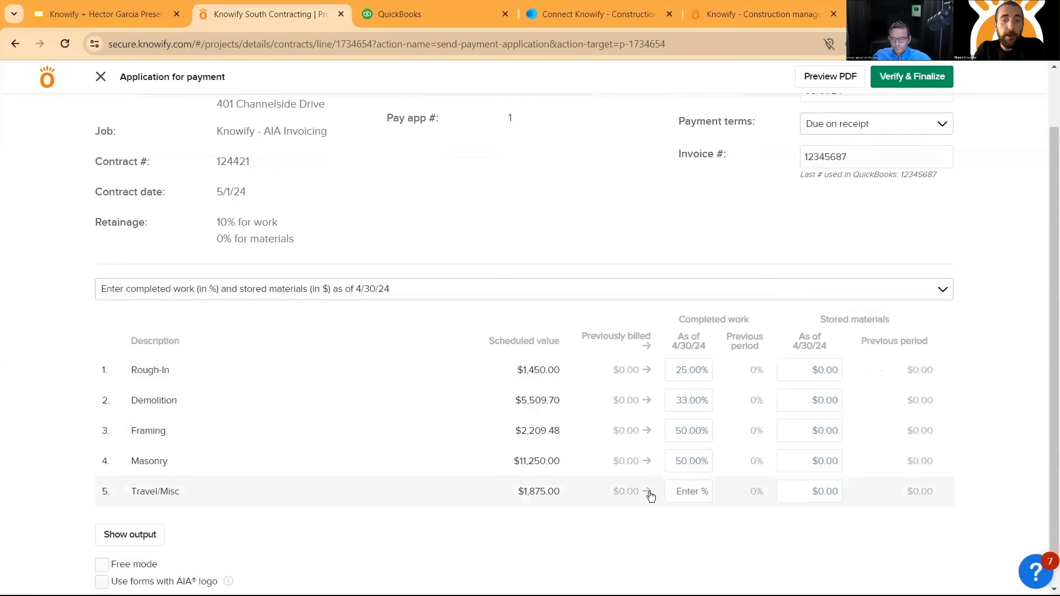
left_click(649, 494)
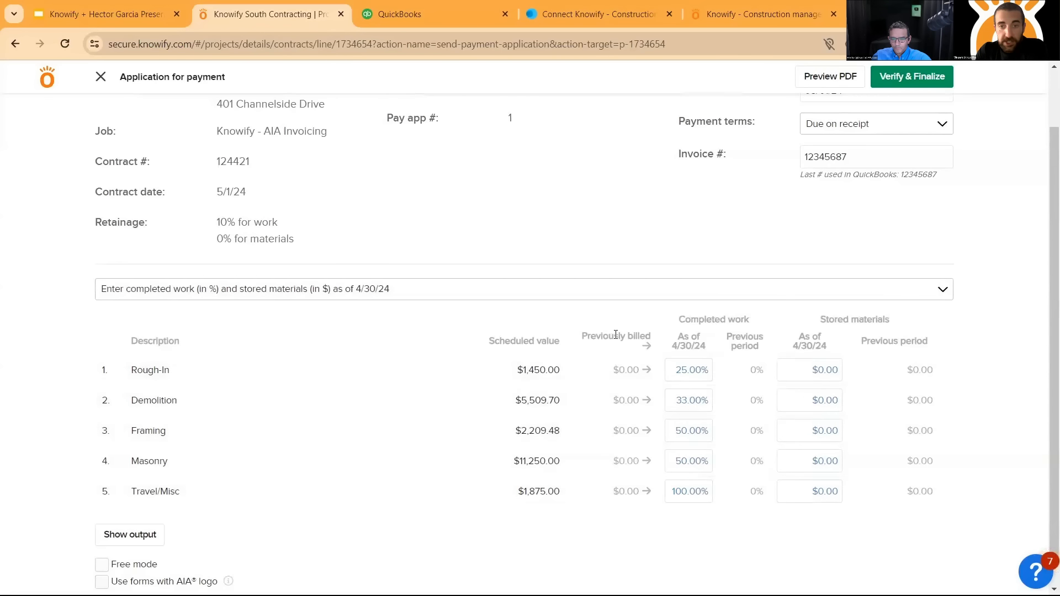
left_click_drag(585, 336, 658, 334)
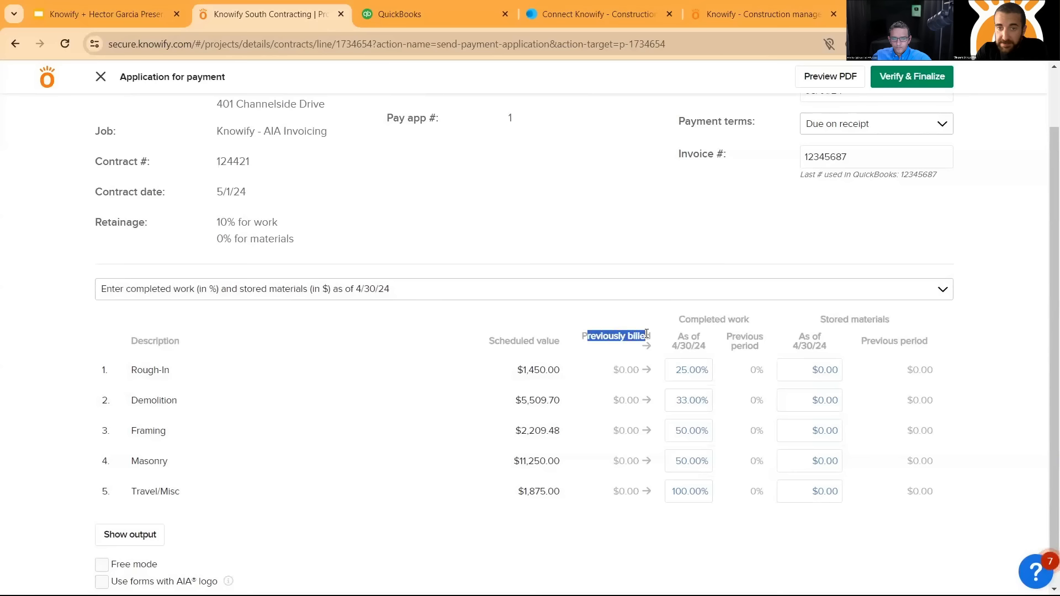
left_click(614, 334)
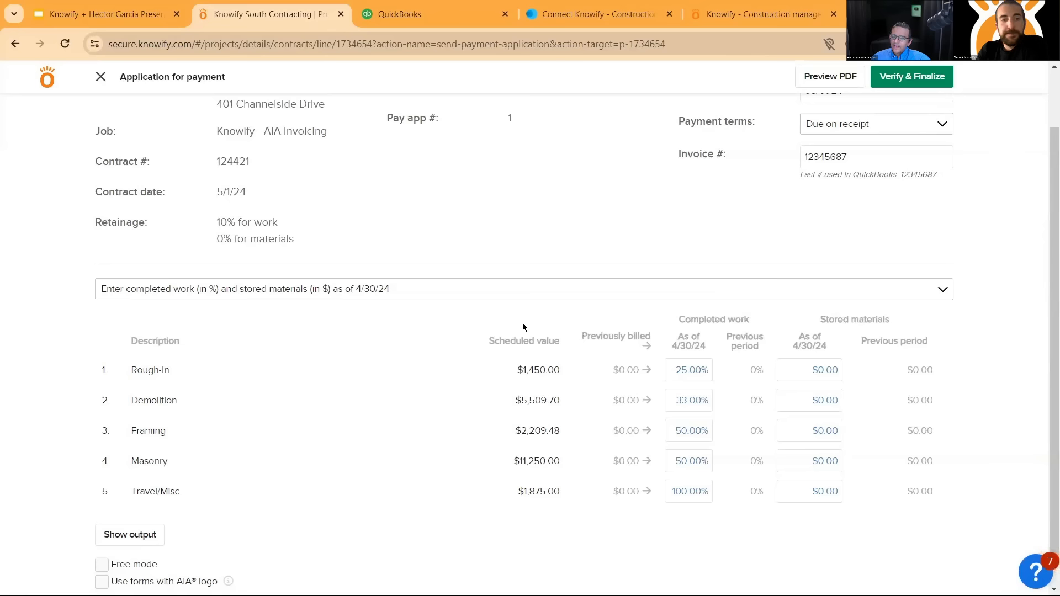
- Preview the application for payment as a PDF and examine its contract sums, retainage, payment due, change order summary and certification sections
scroll(590, 359, "up", 2)
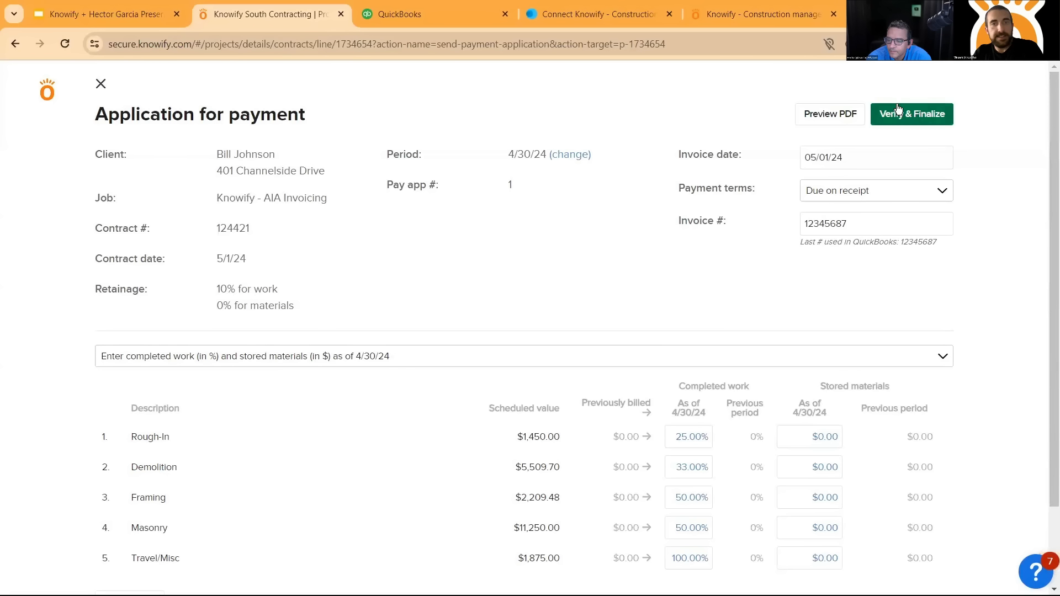
left_click(841, 116)
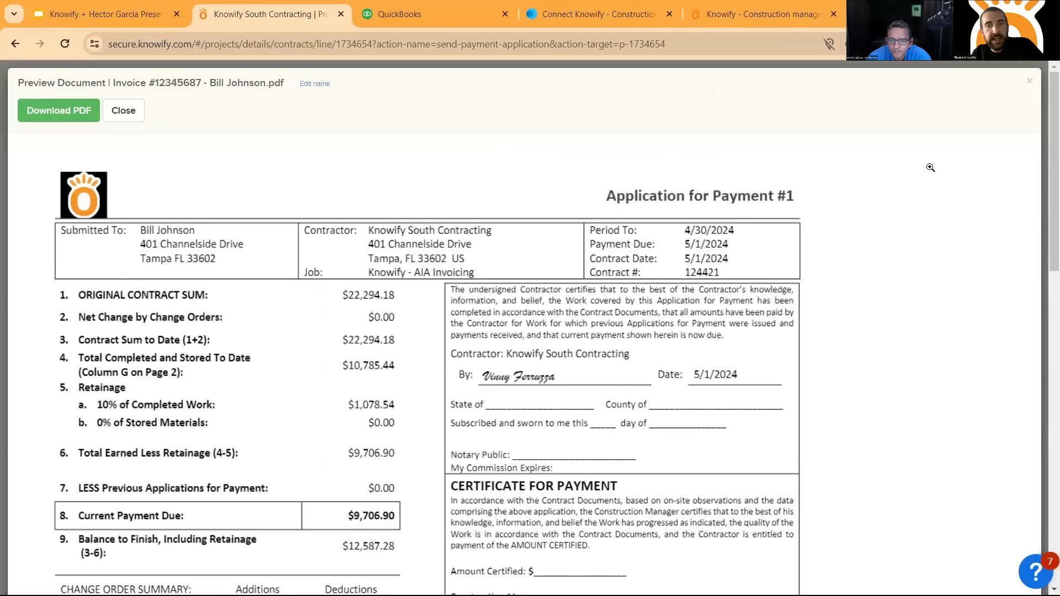
left_click_drag(1044, 116, 1043, 151)
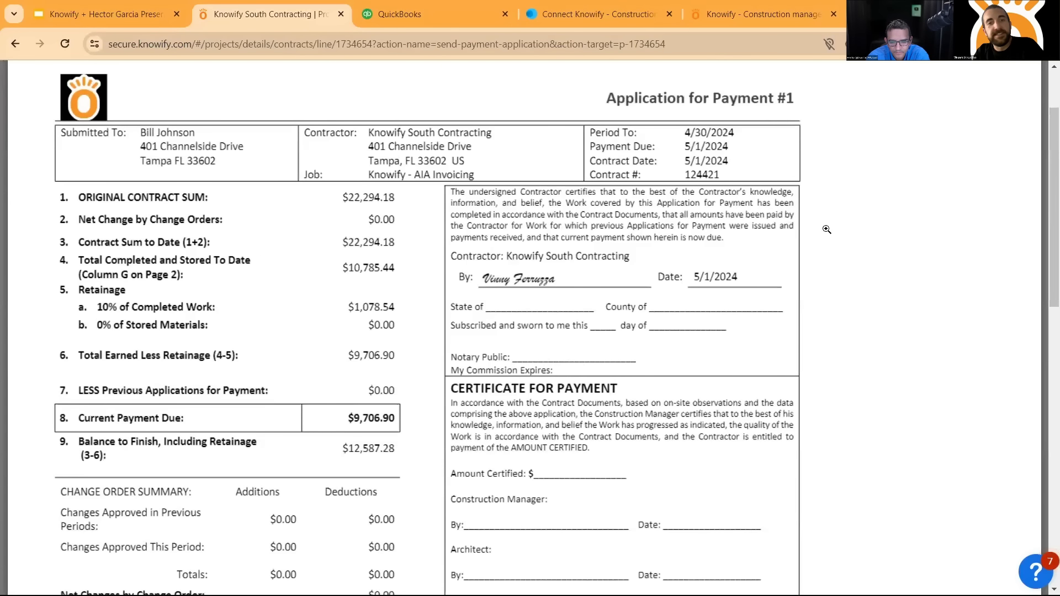
scroll(823, 233, "down", 1)
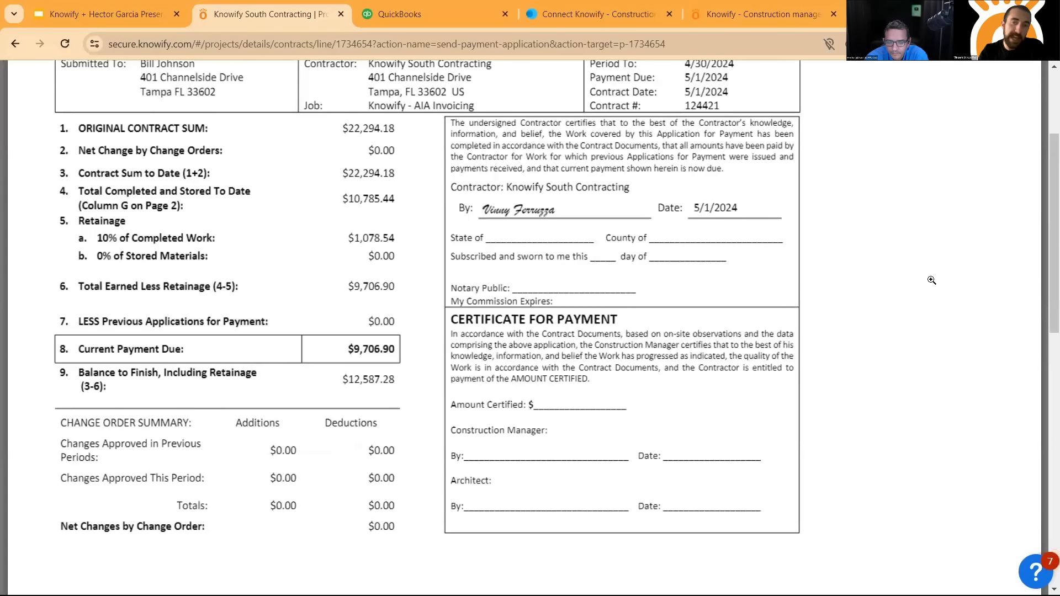
scroll(837, 322, "up", 1)
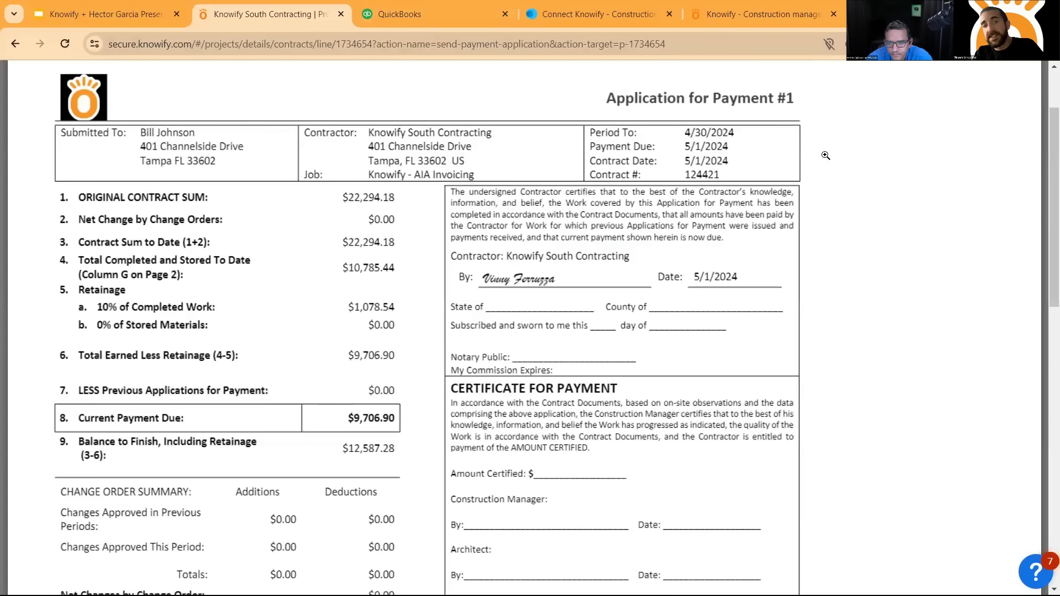
- Examine the continuation sheet's work items, balances and retainage alongside the payment summary and certificate, and close the PDF preview
scroll(471, 313, "down", 4)
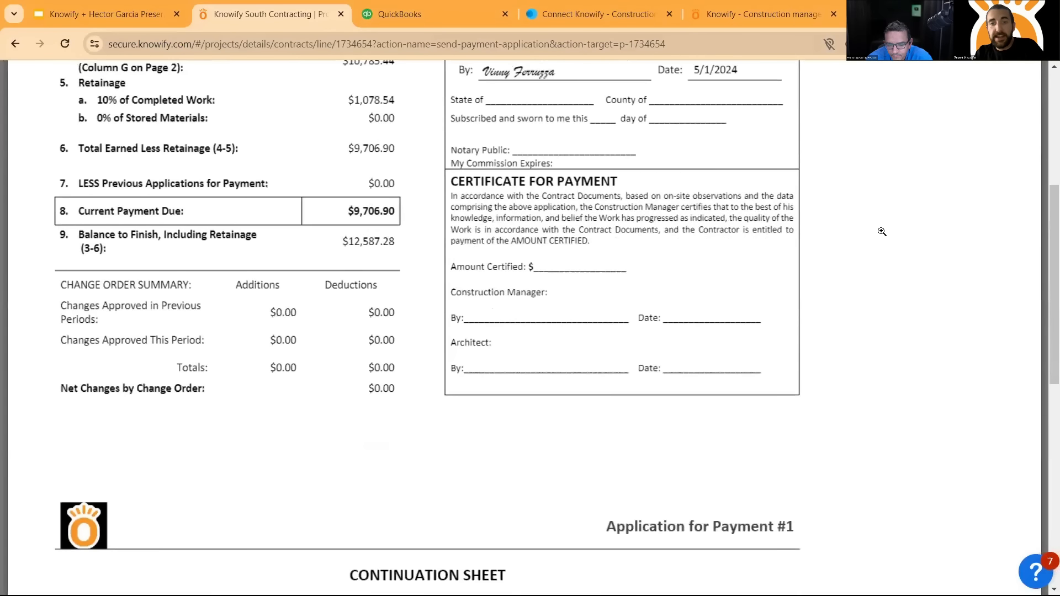
scroll(573, 187, "down", 4)
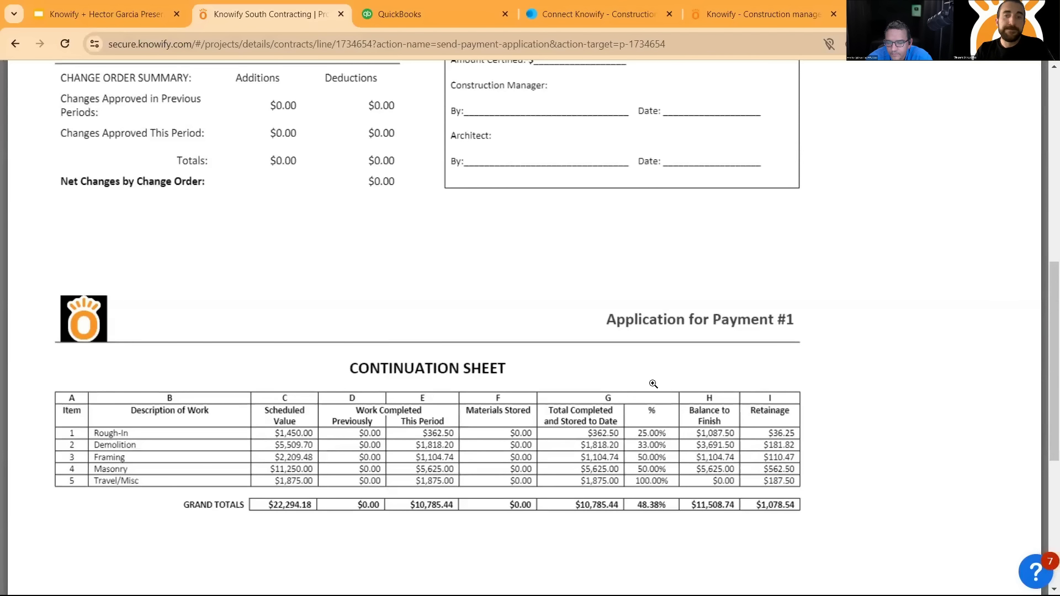
scroll(657, 354, "up", 2)
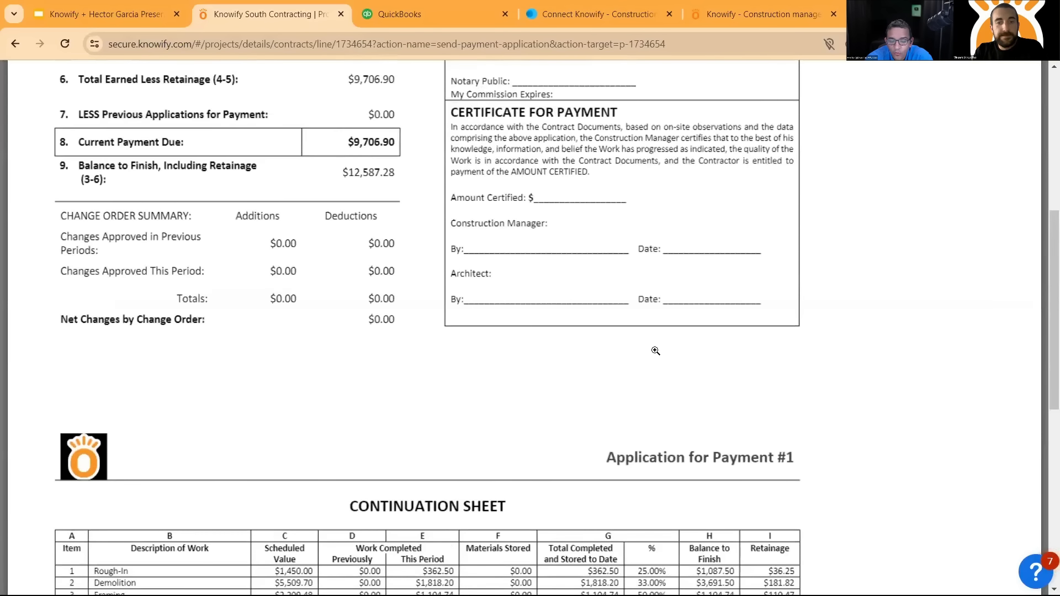
scroll(654, 352, "down", 1)
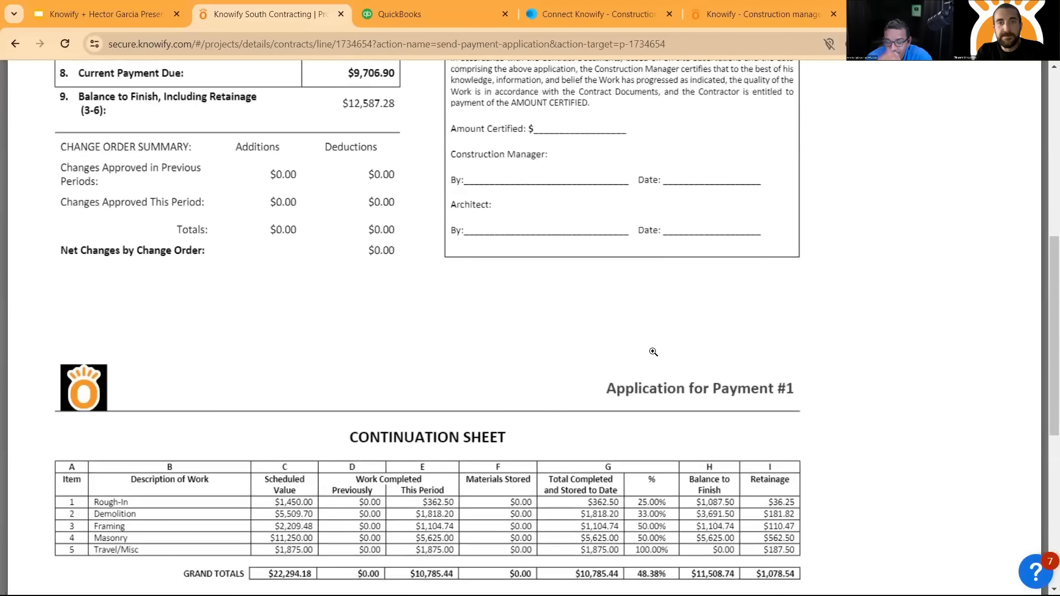
scroll(657, 356, "up", 4)
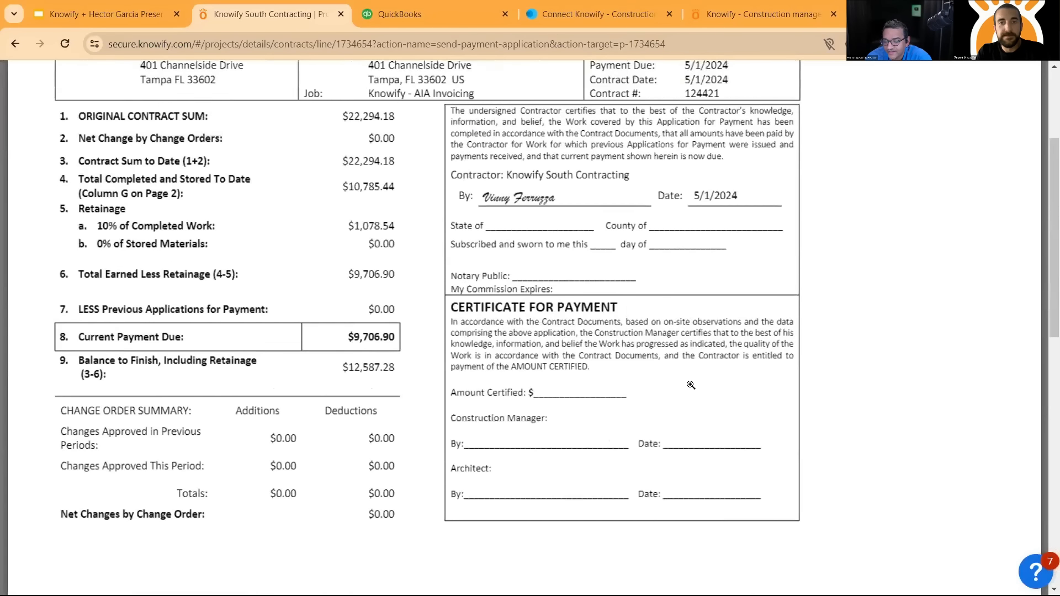
scroll(691, 384, "up", 2)
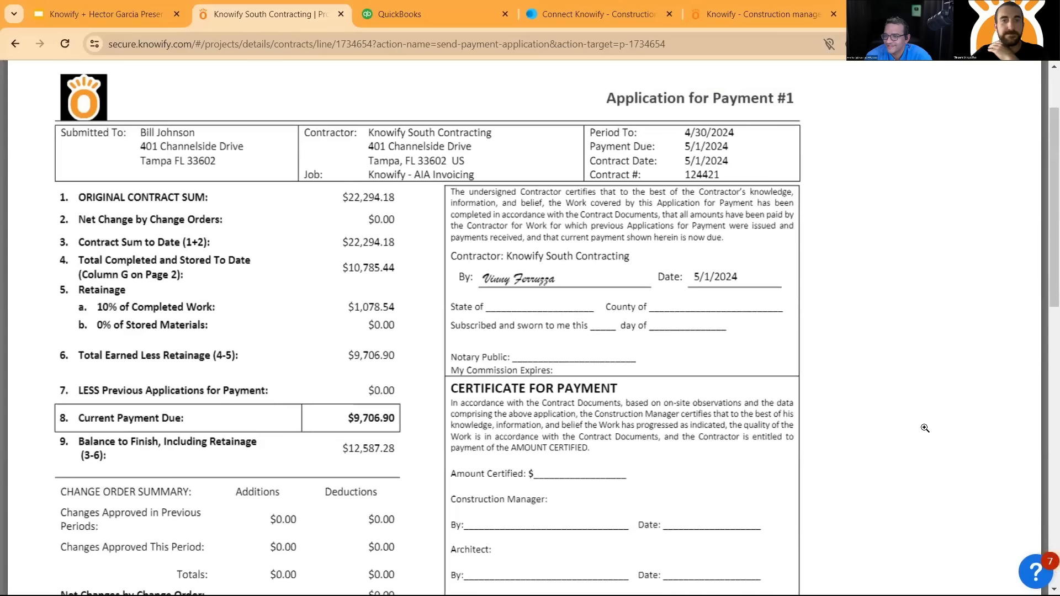
scroll(870, 369, "down", 2)
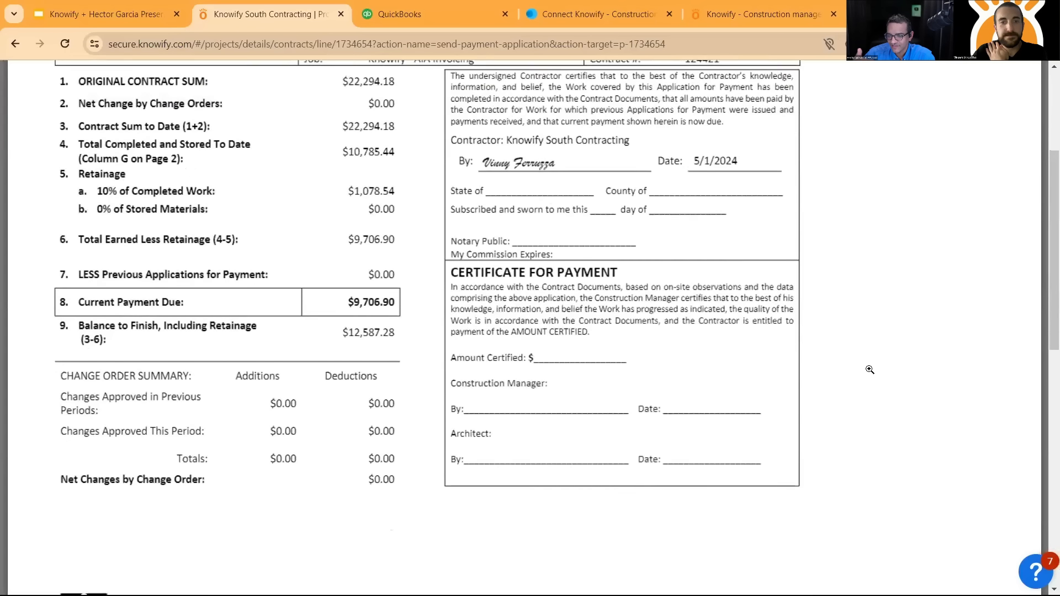
scroll(870, 369, "down", 5)
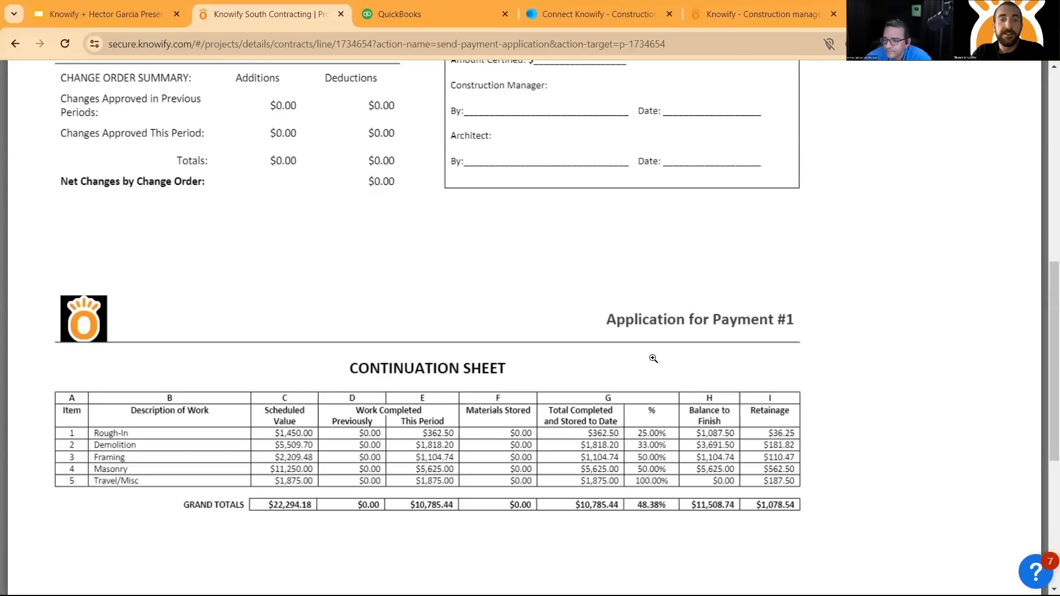
scroll(608, 361, "up", 1)
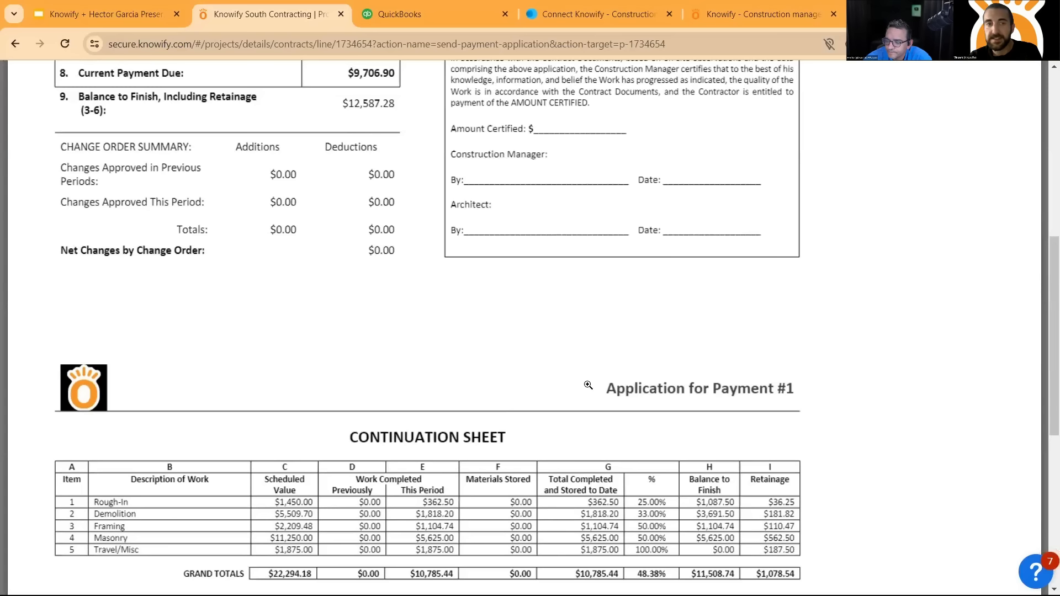
scroll(497, 360, "up", 8)
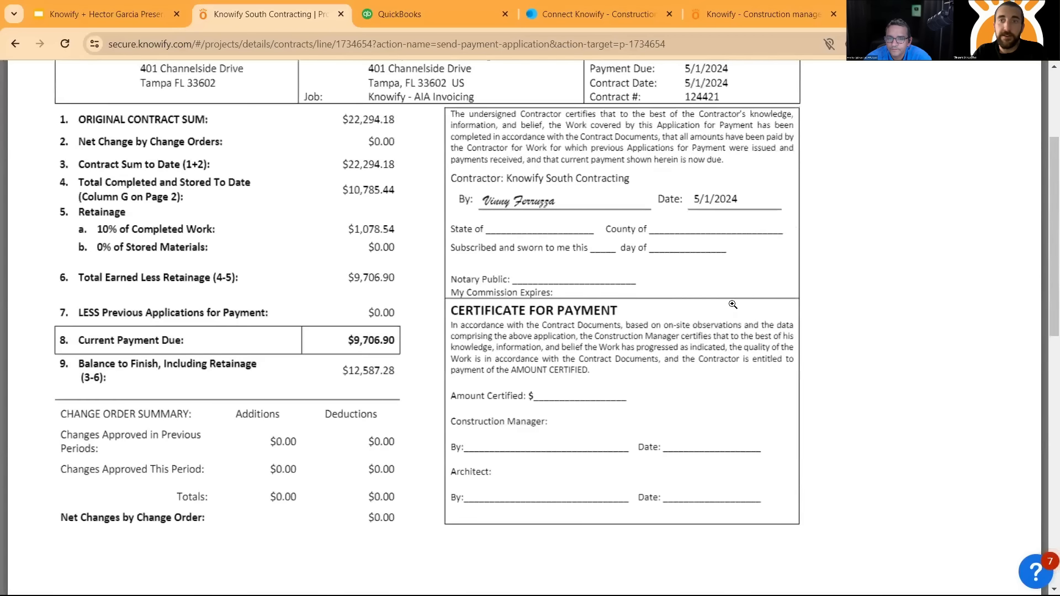
left_click(123, 110)
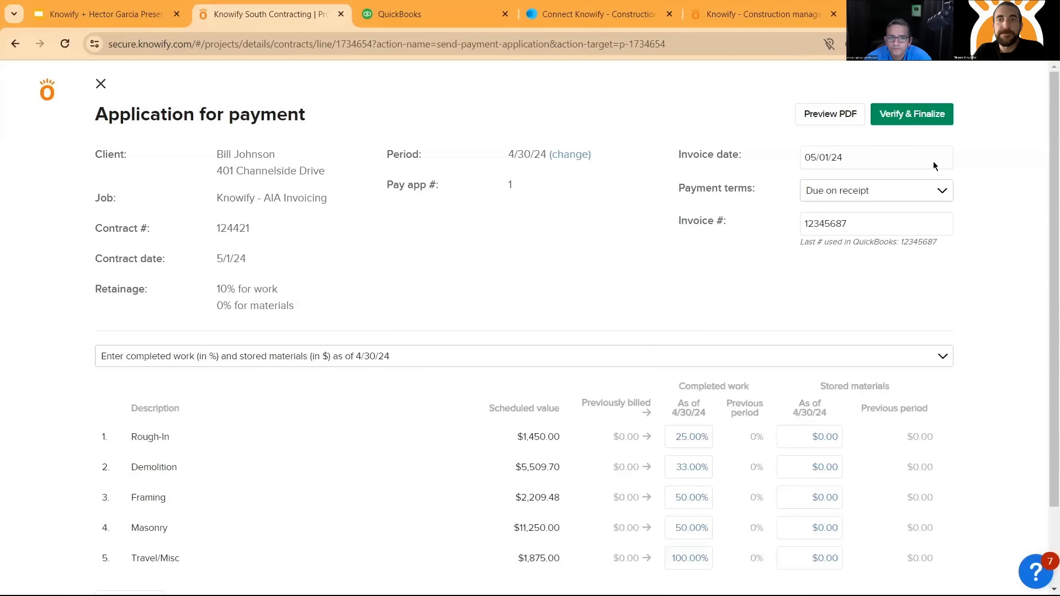
left_click(917, 116)
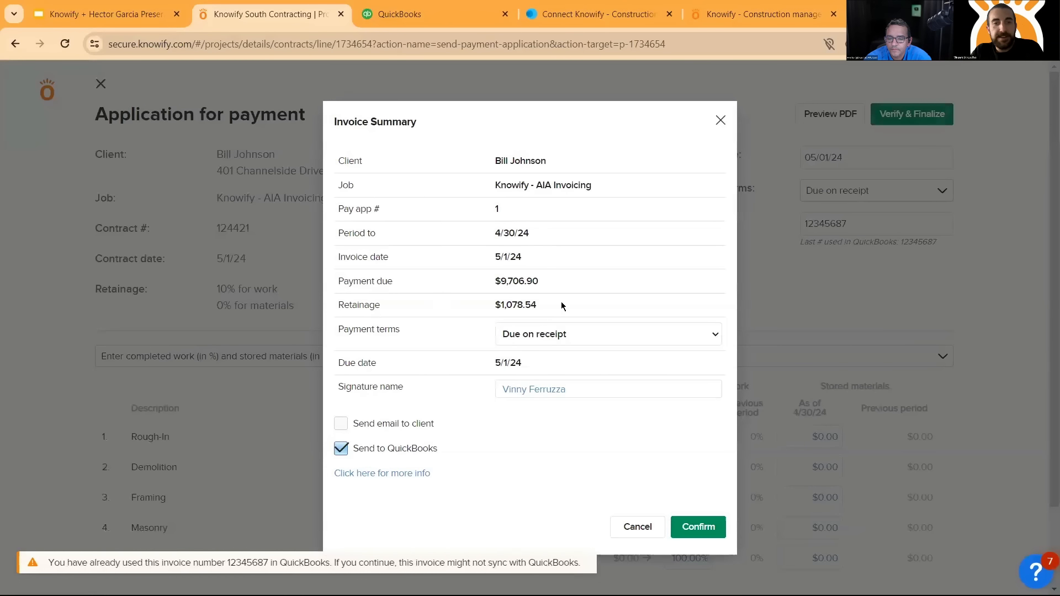
left_click_drag(49, 566, 529, 468)
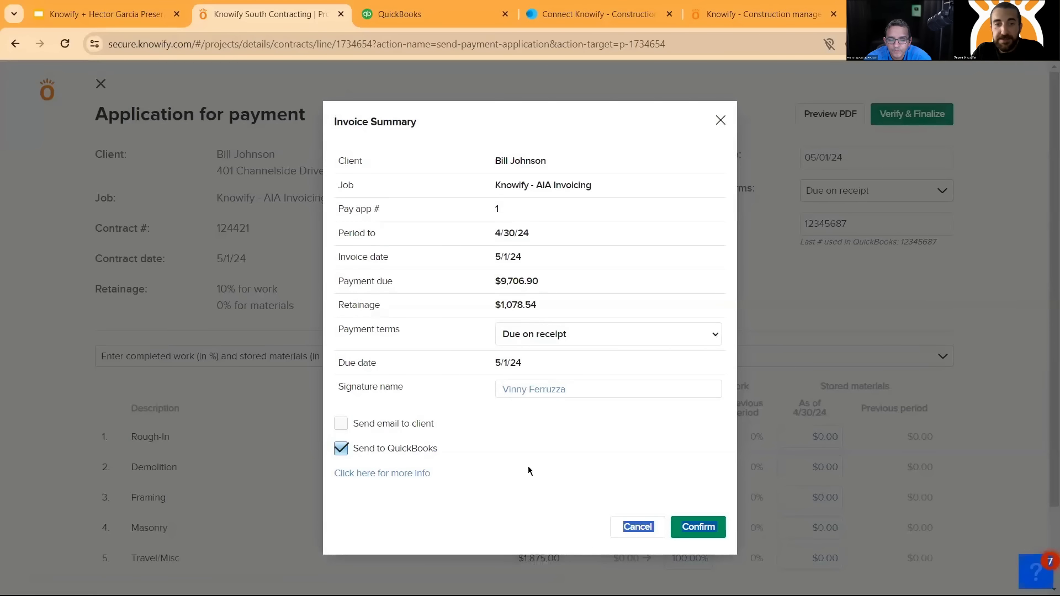
left_click(783, 65)
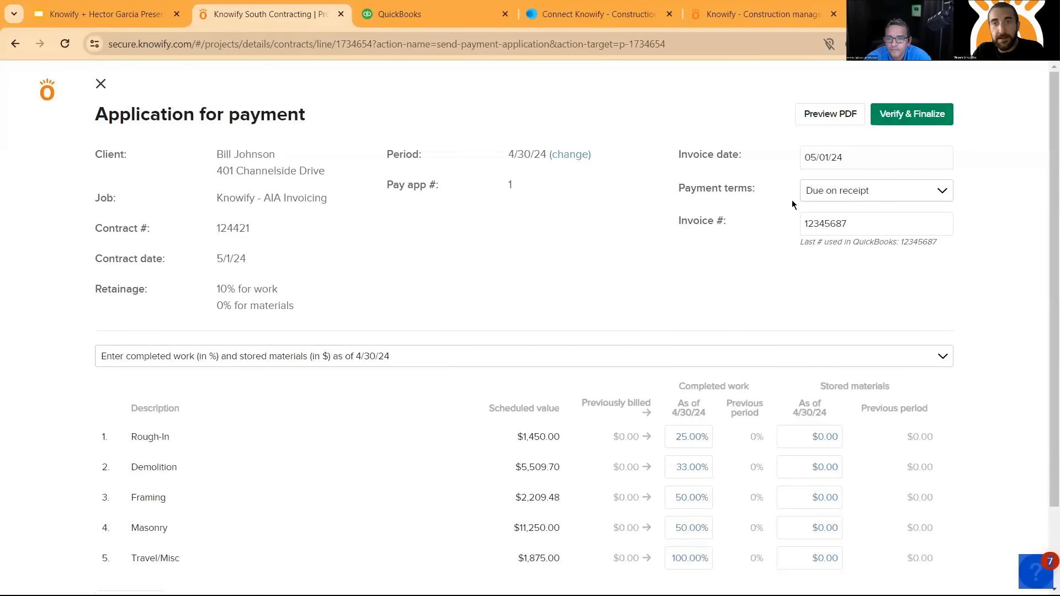
- Set the invoice number to 555 and bring up the invoice summary to review the QuickBooks sending option and signature name
double_click(847, 223)
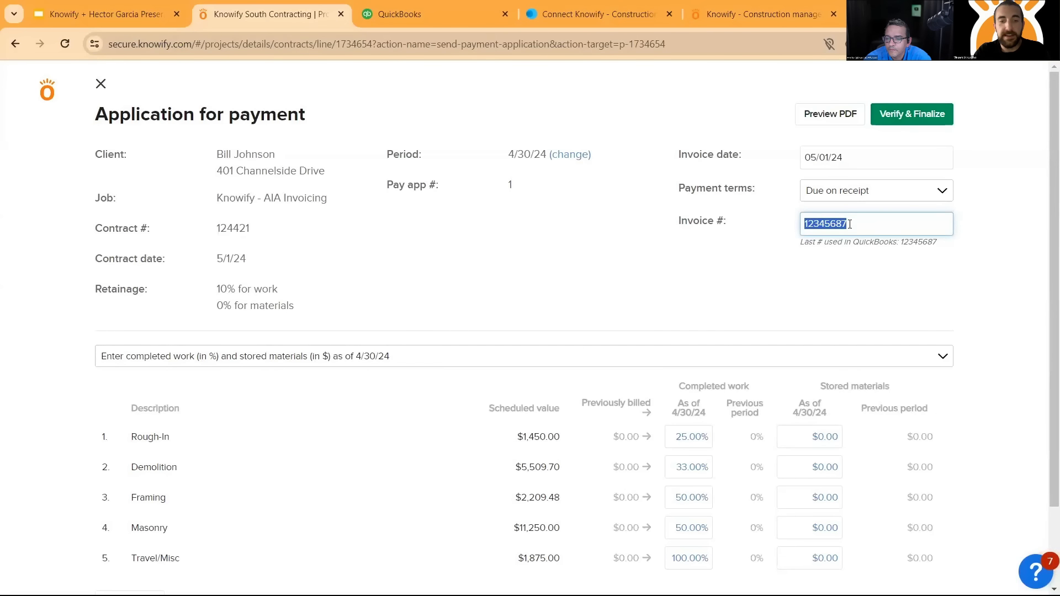
type("555")
left_click(923, 116)
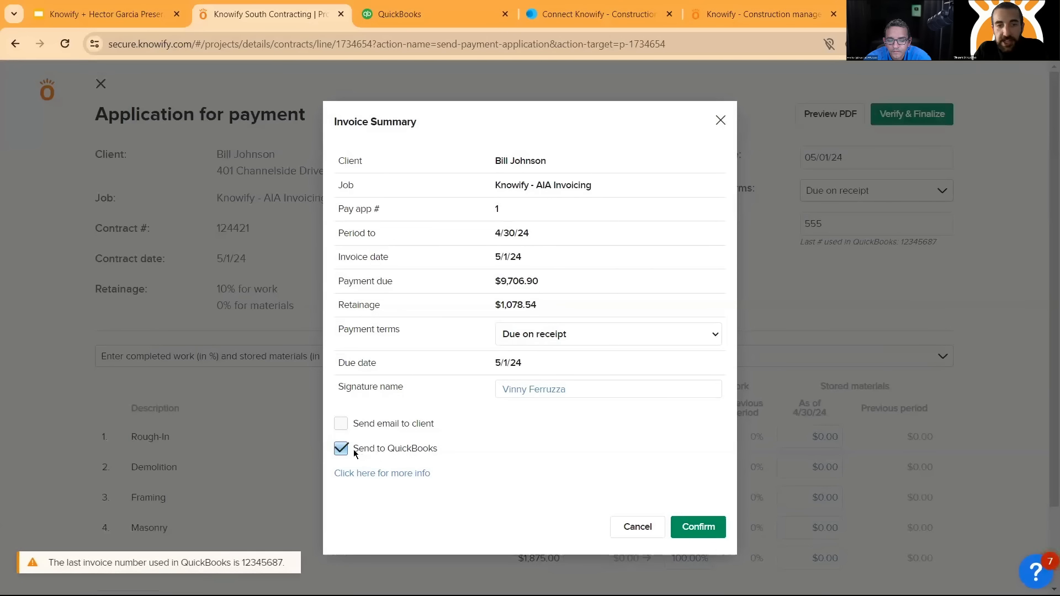
left_click_drag(354, 453, 441, 451)
left_click(457, 529)
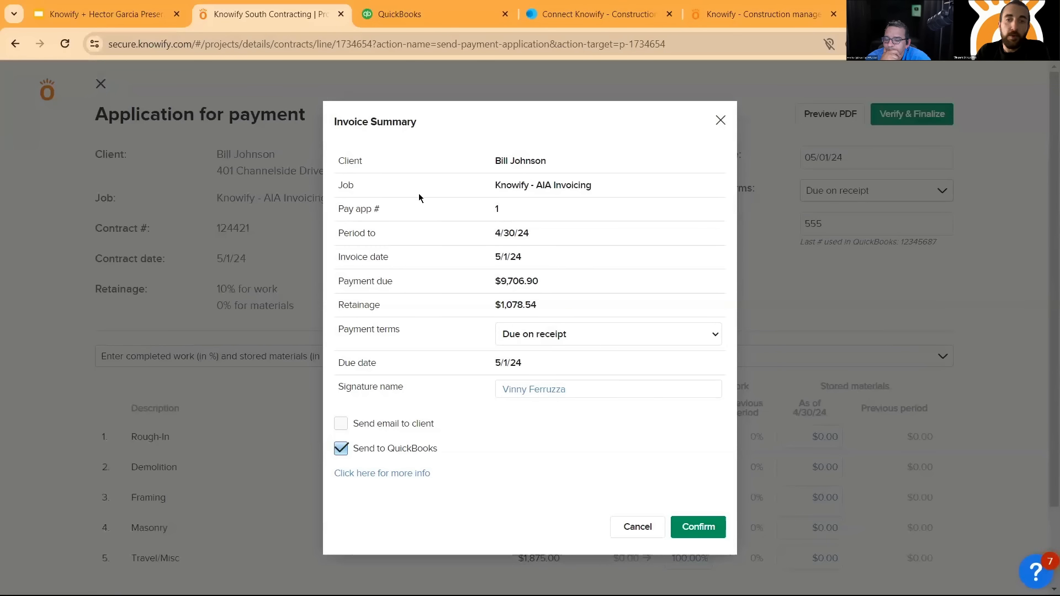
mouse_move(626, 390)
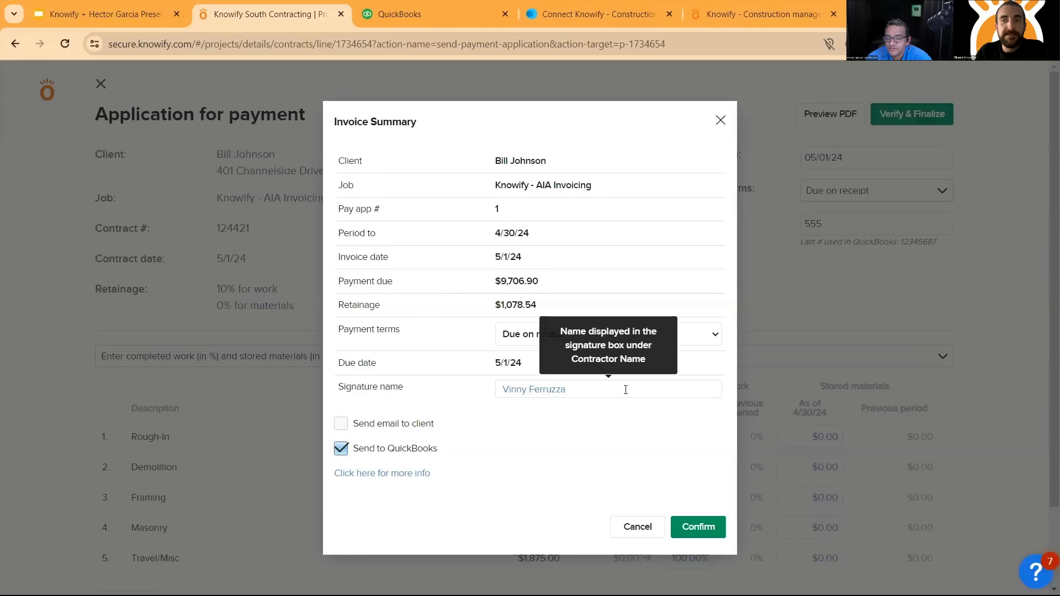
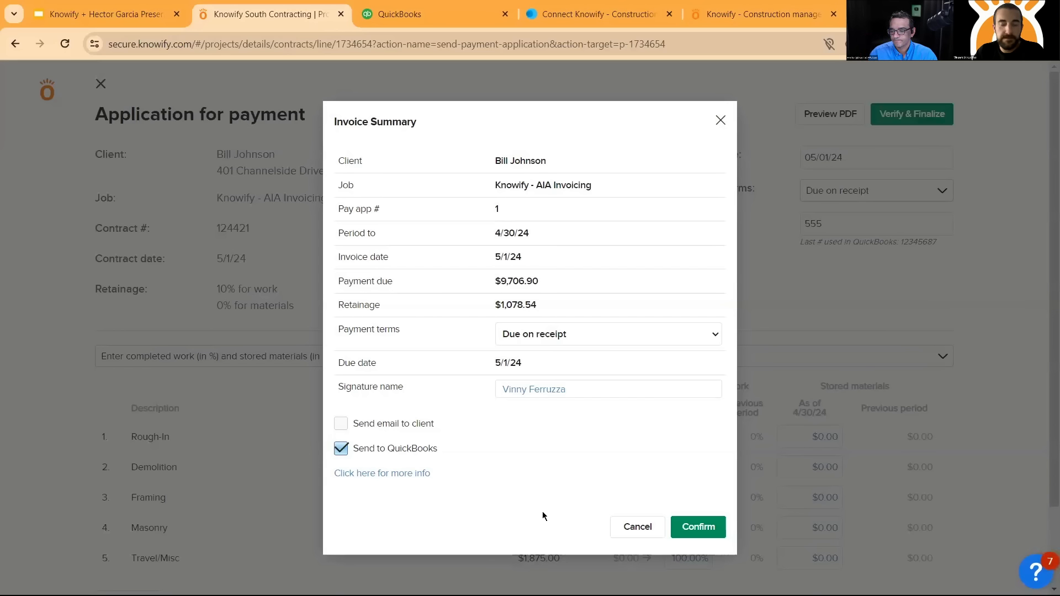
- Confirm invoice 555 with sending to QuickBooks enabled, and check the payment status of the finalized pay app
left_click(698, 528)
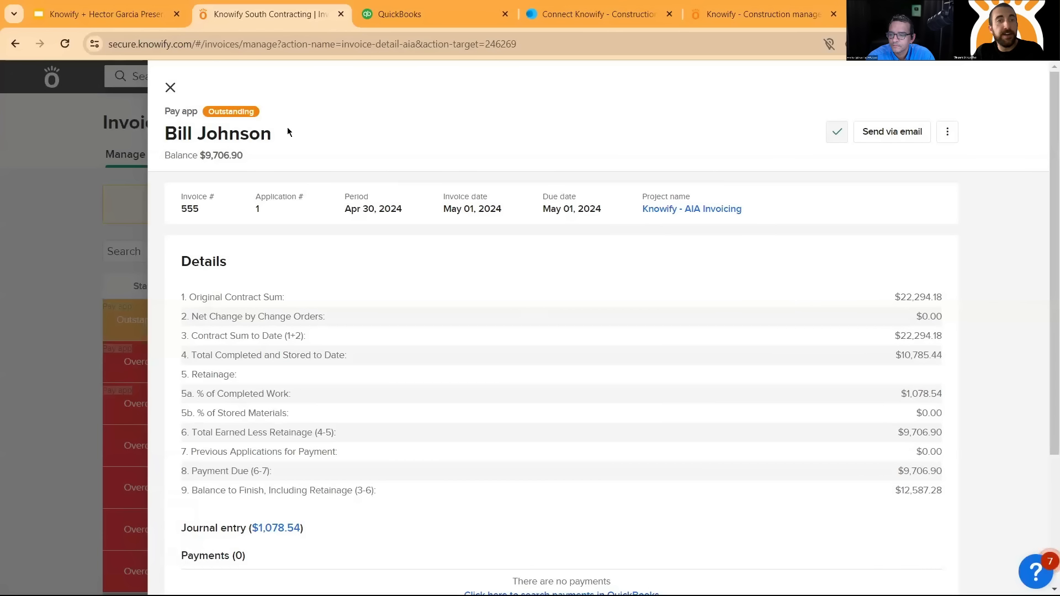
left_click_drag(214, 112, 256, 114)
left_click(255, 115)
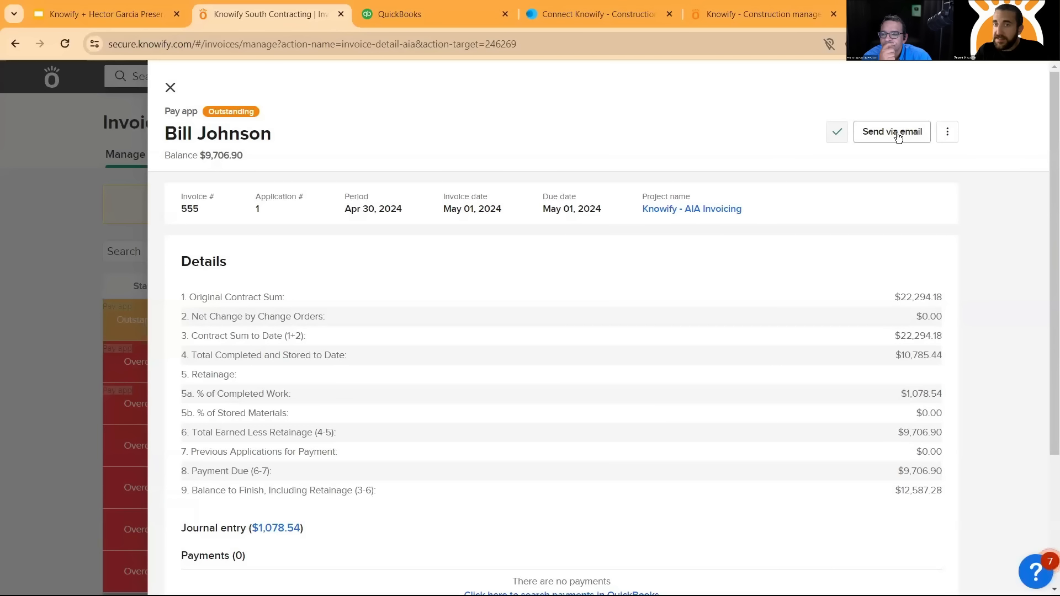
- Review the finalized pay app's available actions, contract detail lines, retainage journal entry and payments section
left_click(948, 137)
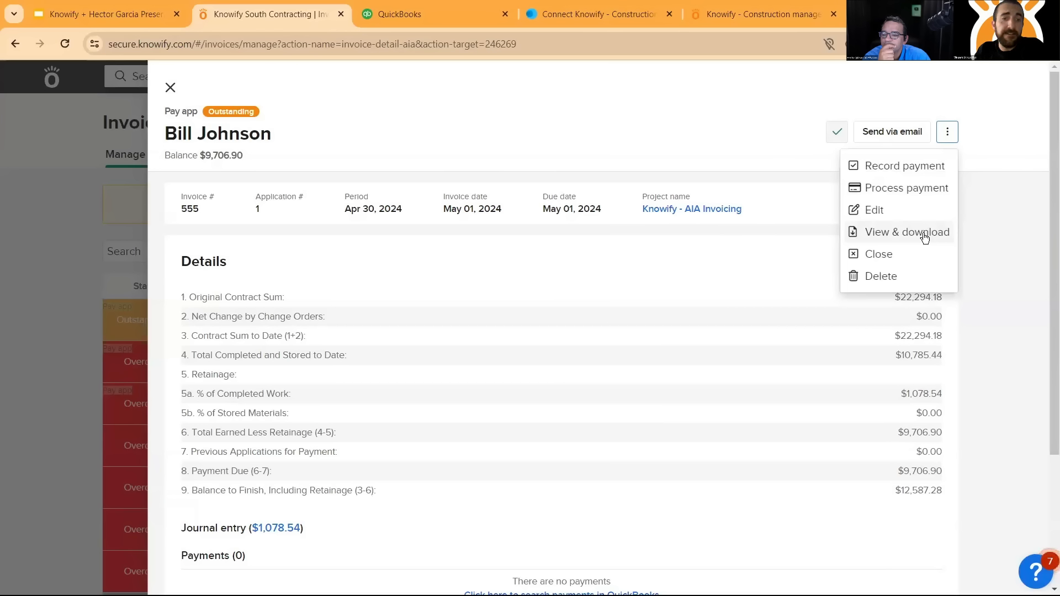
left_click(837, 394)
scroll(309, 458, "down", 1)
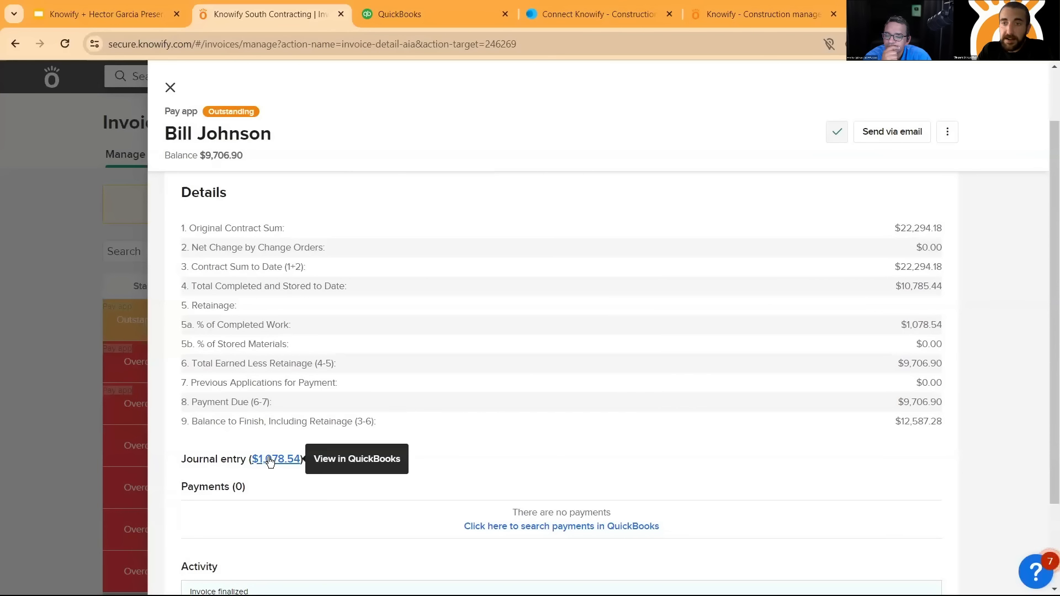
scroll(497, 414, "up", 1)
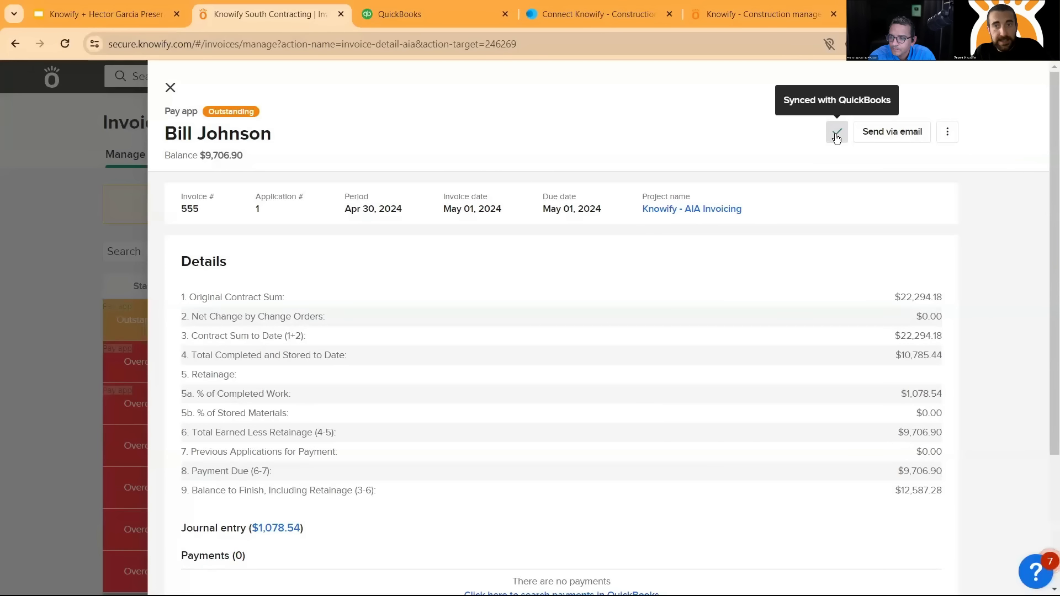
- Compare the pay app's payment due with the Knowify - AIA Invoicing project's income and open invoices in QuickBooks
left_click(411, 21)
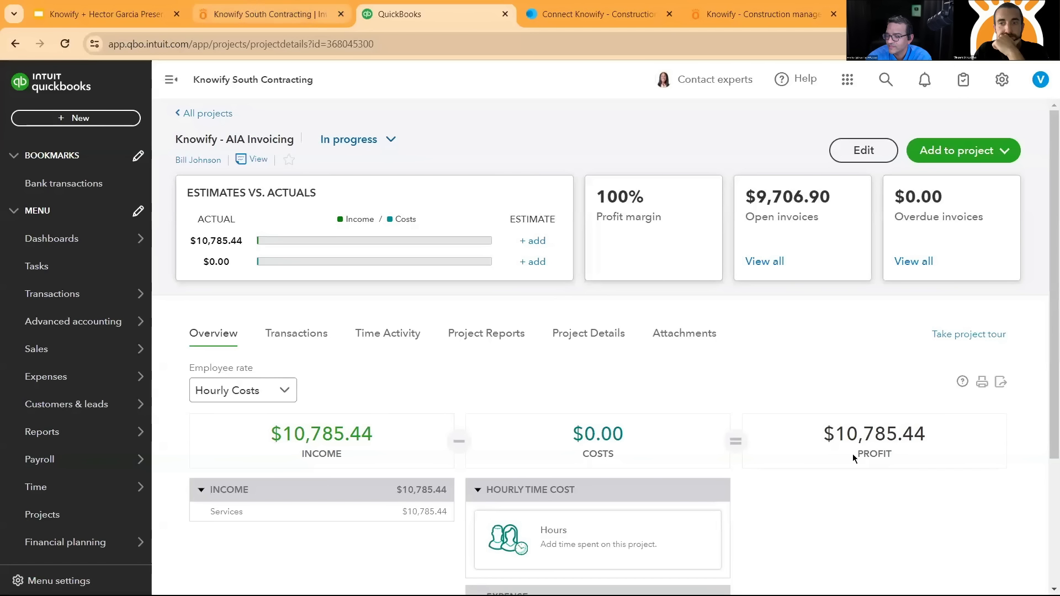
left_click_drag(943, 473, 897, 470)
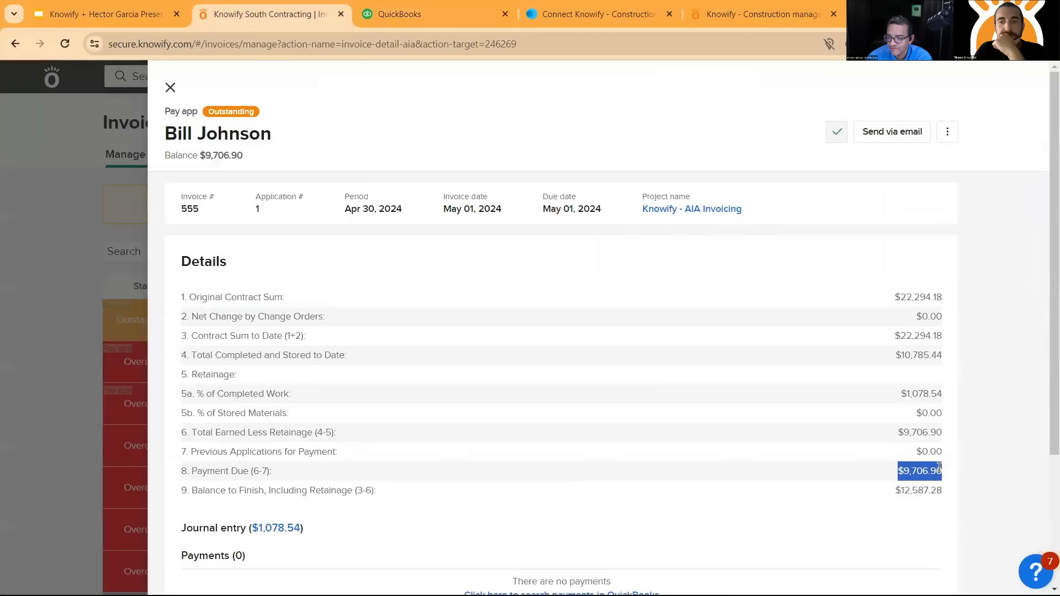
left_click(390, 14)
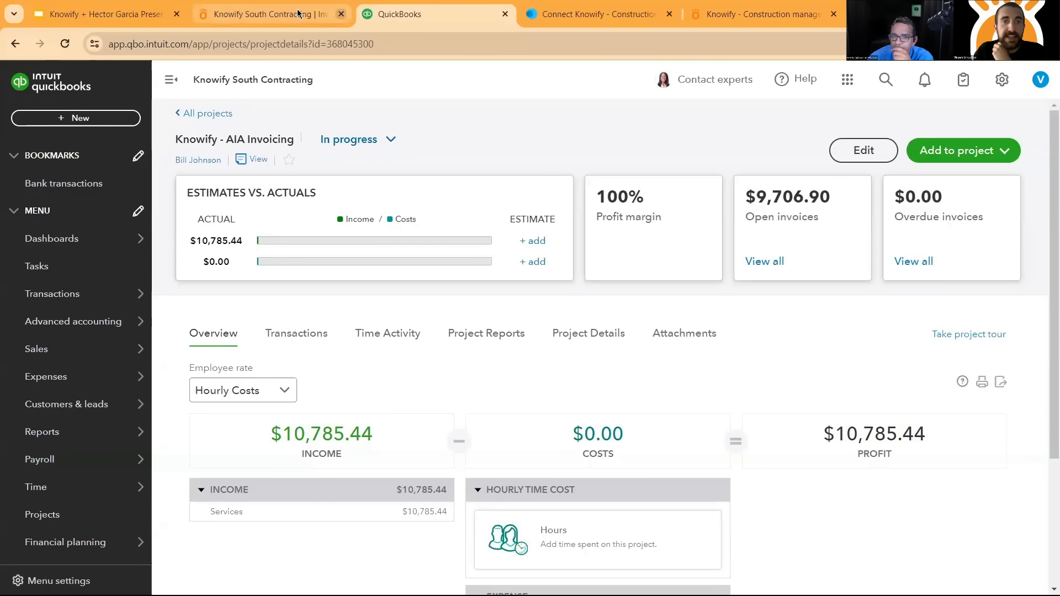
left_click(265, 14)
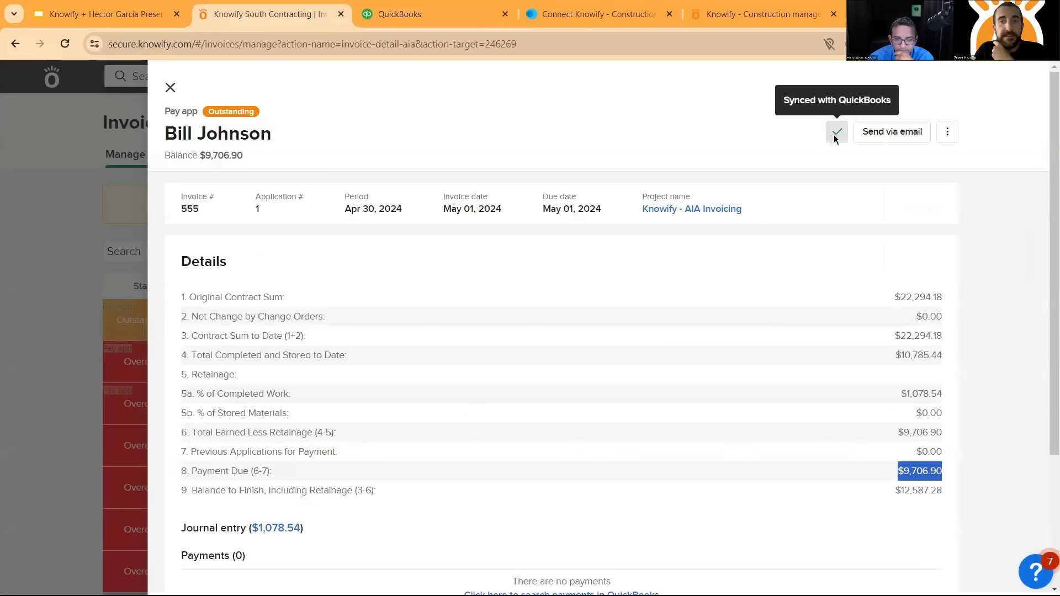
- Open the synced invoice in QuickBooks from the pay app's sync status and examine its header, line items and subtotal
left_click(837, 131)
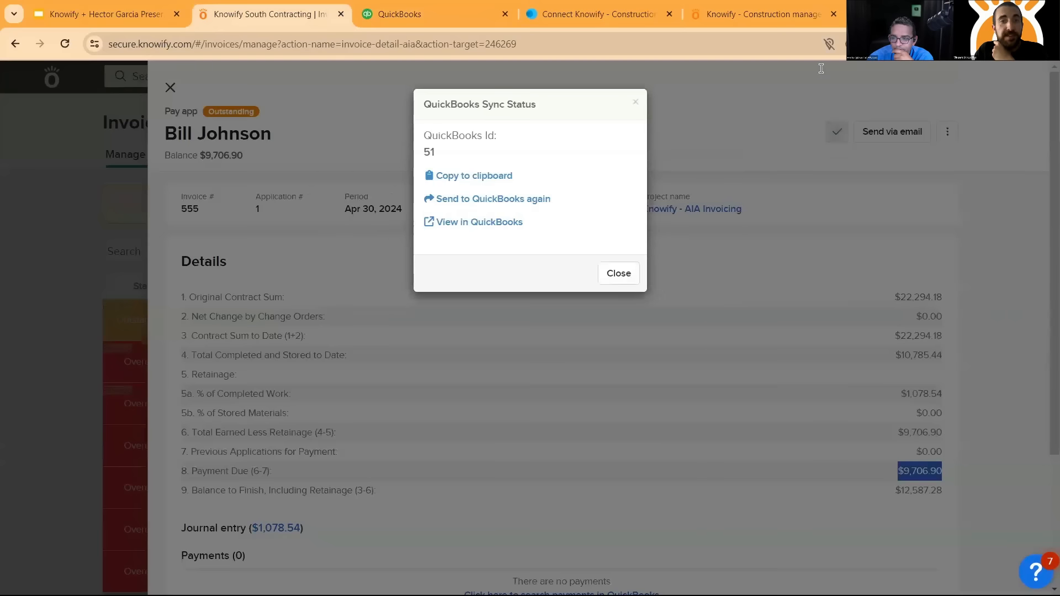
left_click(490, 223)
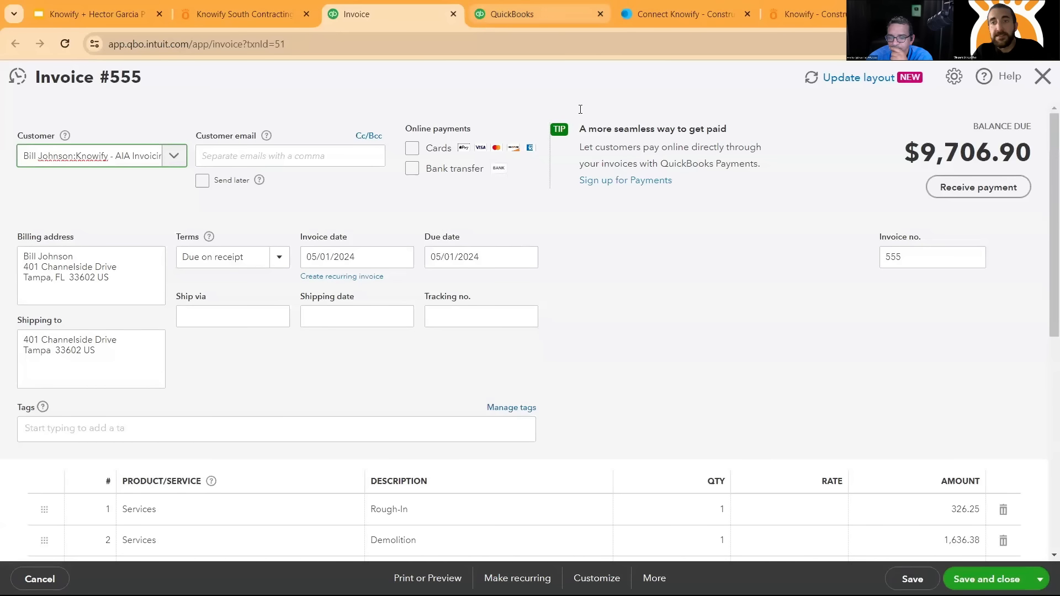
scroll(775, 152, "down", 4)
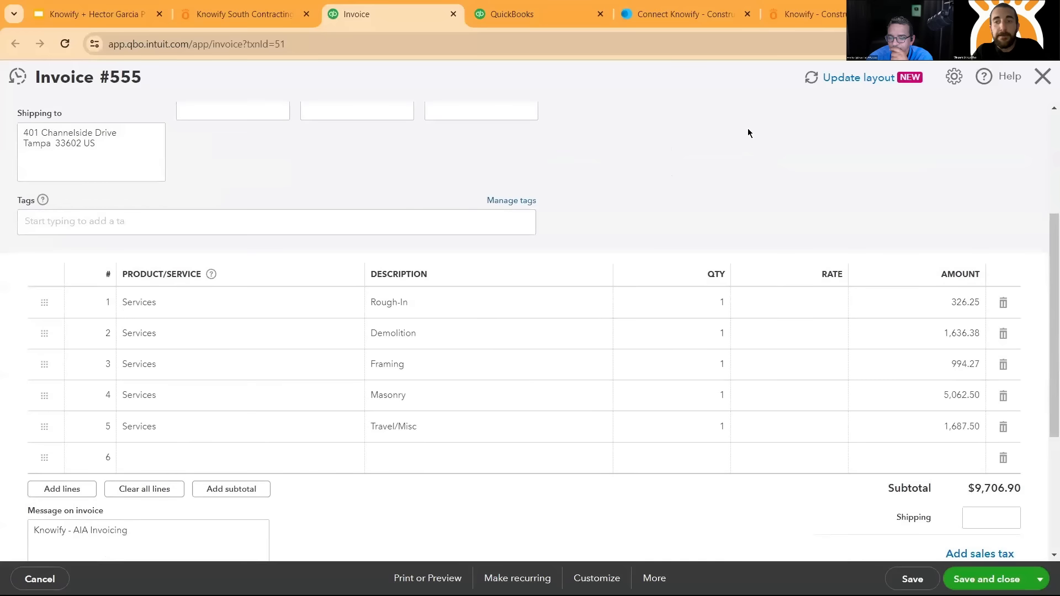
scroll(532, 210, "down", 1)
scroll(747, 221, "up", 3)
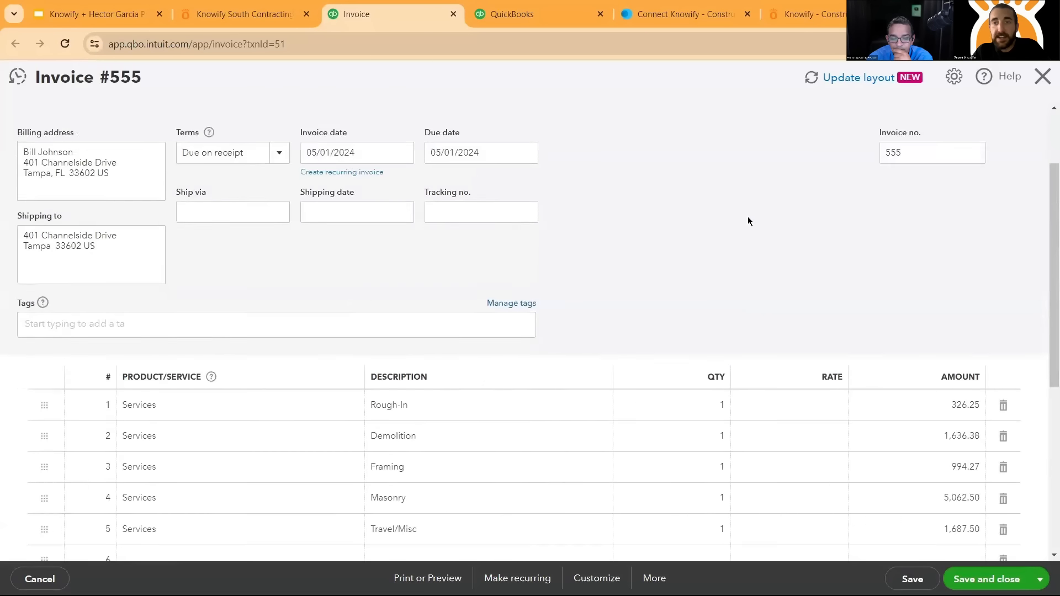
scroll(718, 199, "up", 2)
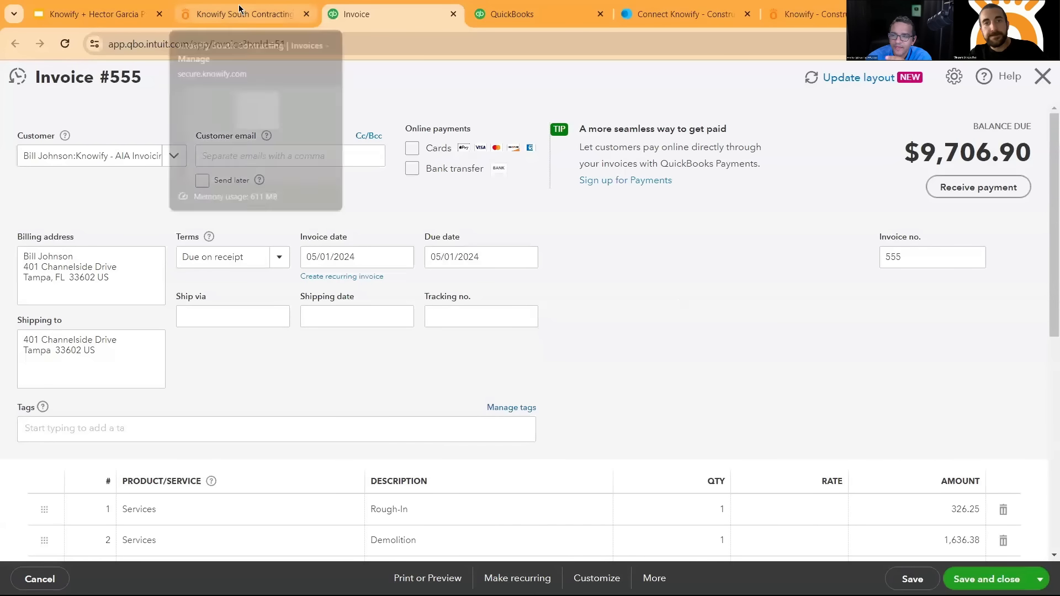
- Switch invoice 555 to the new QuickBooks layout, dismiss the introduction and examine its line items and total
left_click(842, 81)
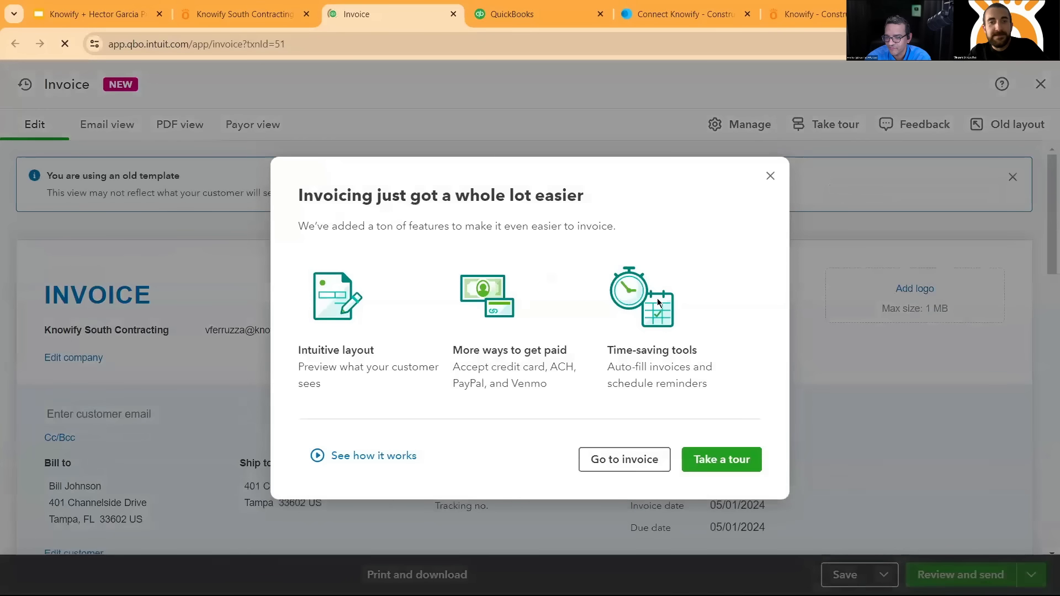
left_click(624, 460)
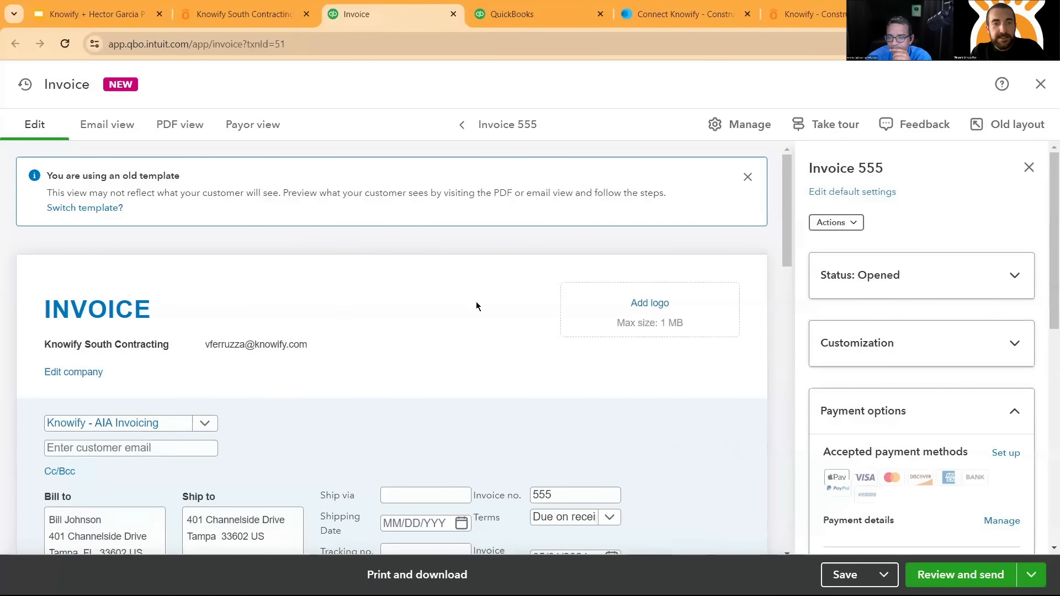
scroll(514, 288, "down", 4)
scroll(542, 252, "down", 7)
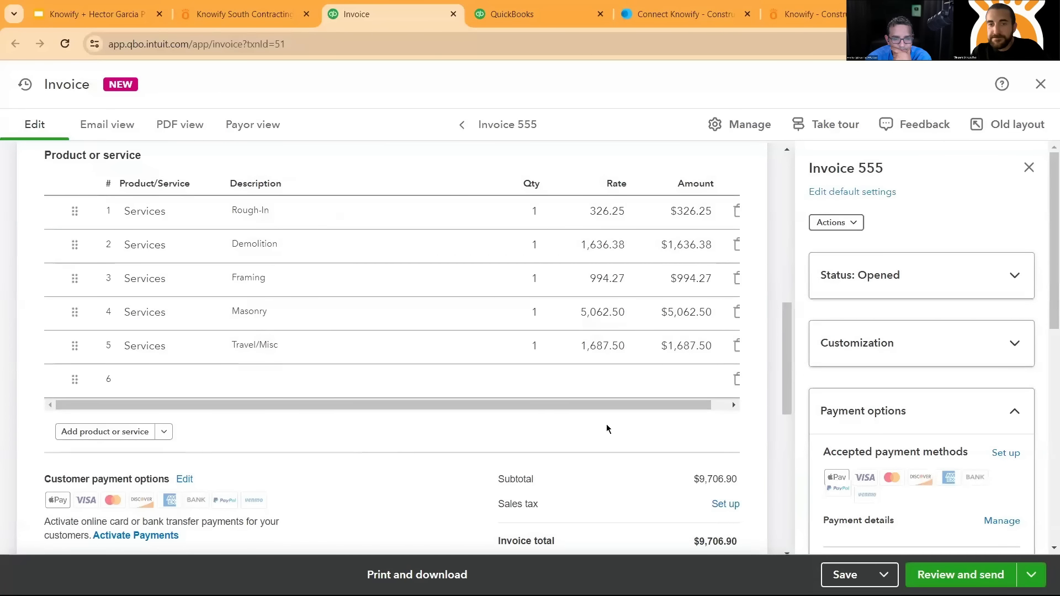
scroll(606, 426, "down", 1)
scroll(572, 390, "up", 2)
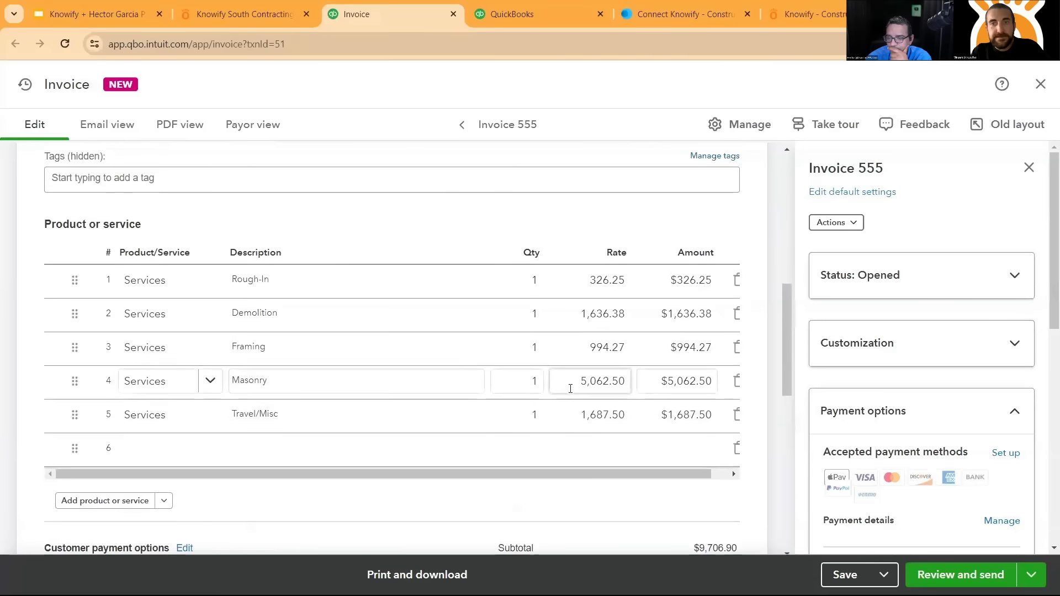
- Check the invoice's PDF and email views, and return to its editable line items
left_click(166, 127)
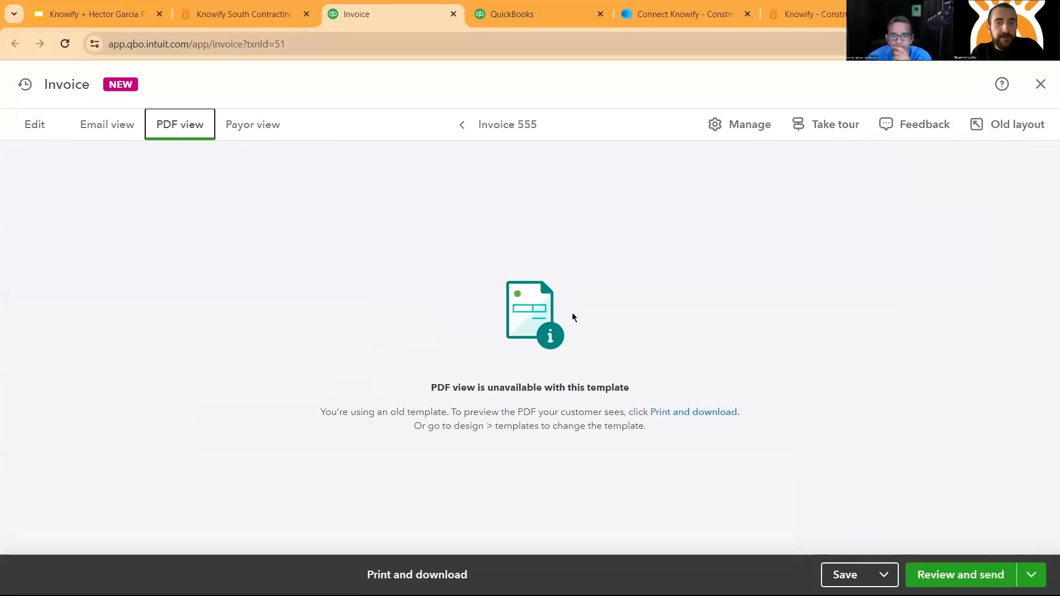
left_click(102, 128)
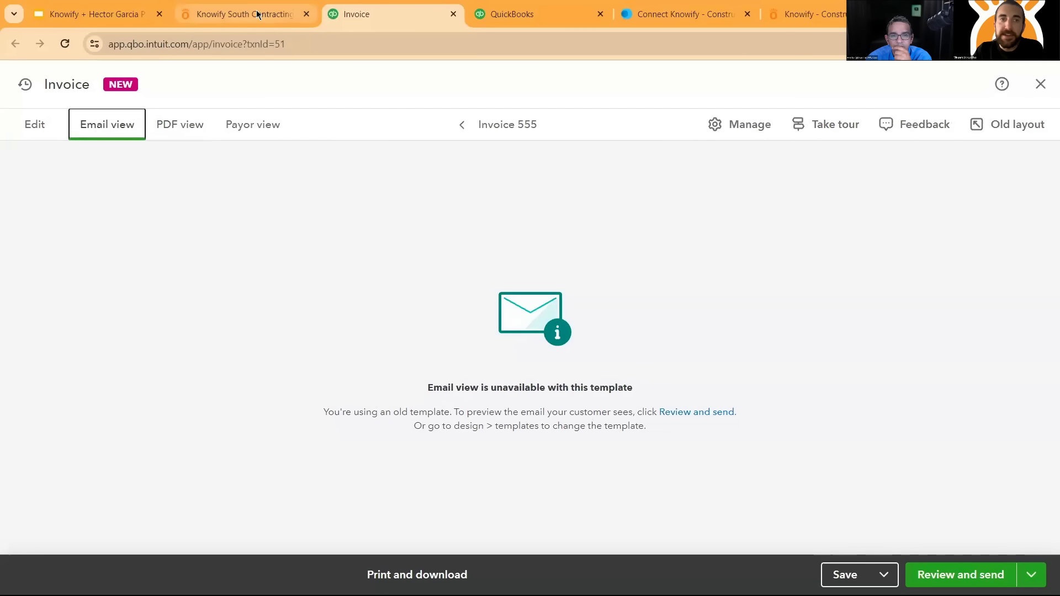
left_click(50, 130)
scroll(510, 251, "down", 8)
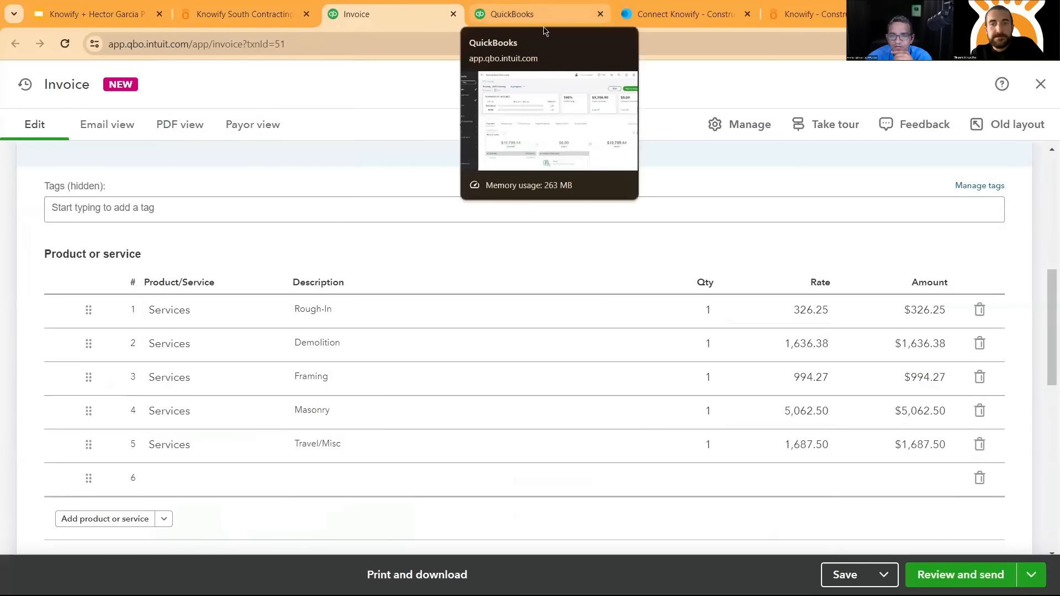
- Switch back to Knowify and close the pay app details
left_click(236, 20)
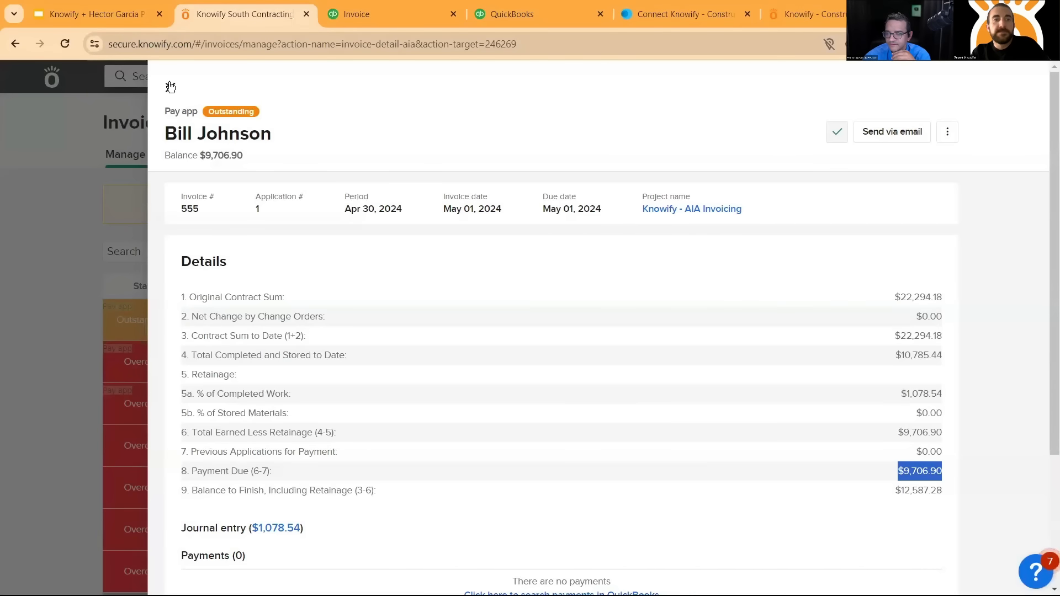
left_click(170, 86)
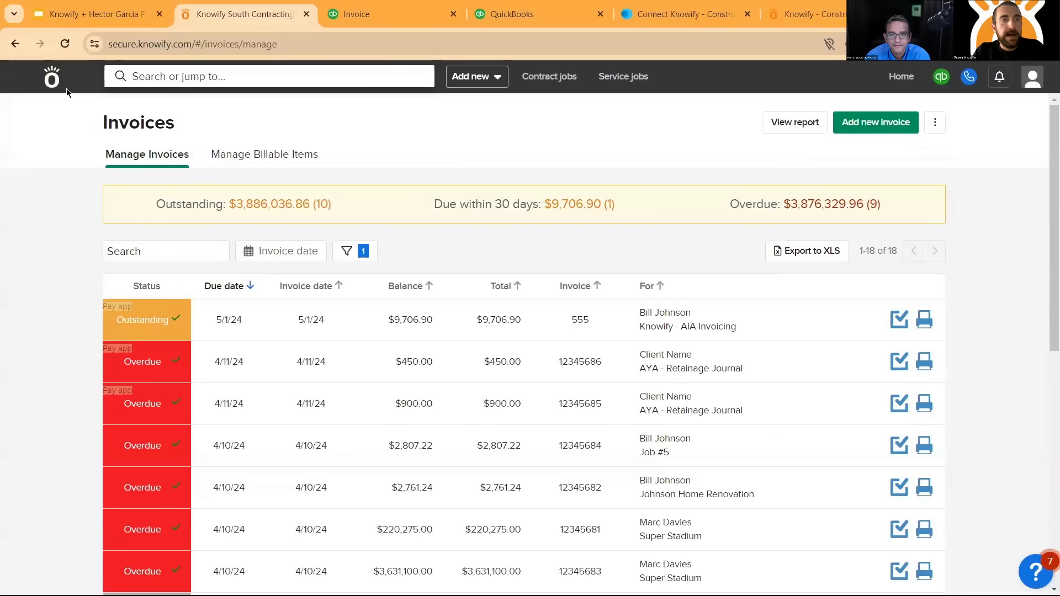
left_click(465, 79)
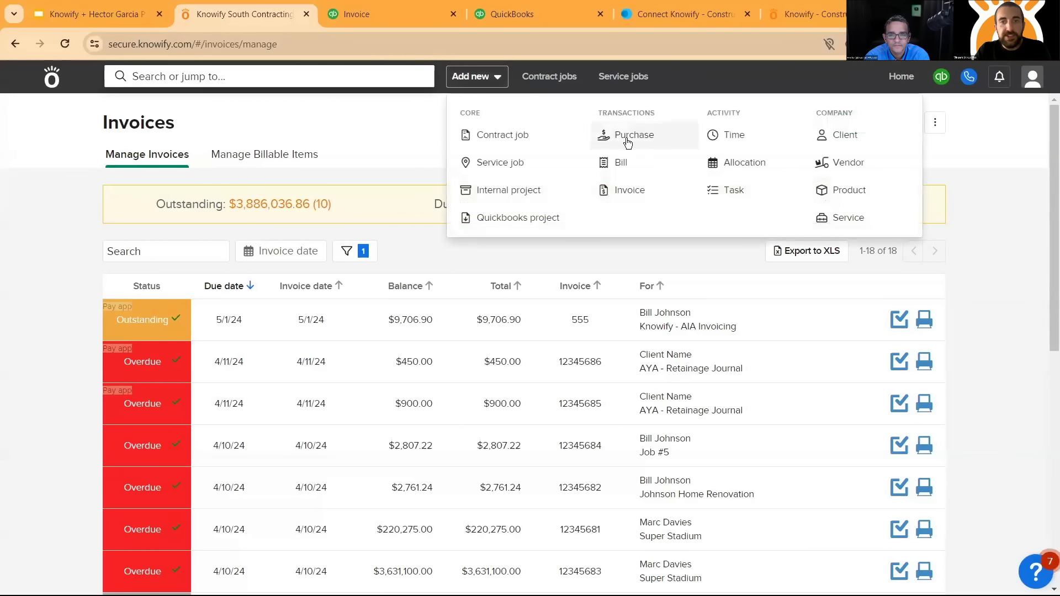
left_click(629, 164)
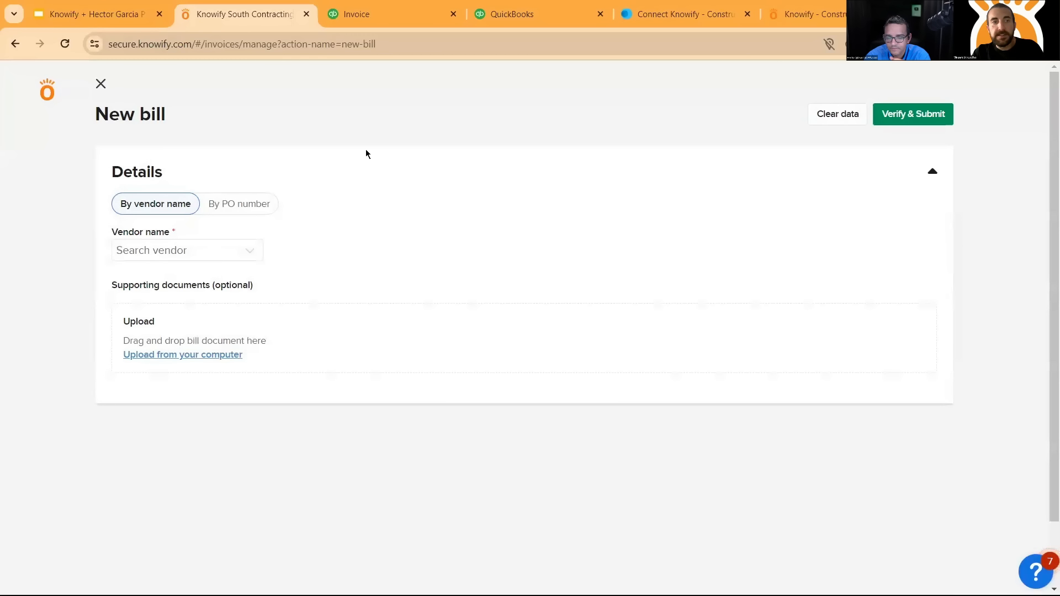
left_click(98, 83)
- Start a new bill by vendor name for ABC Vendor
left_click(486, 78)
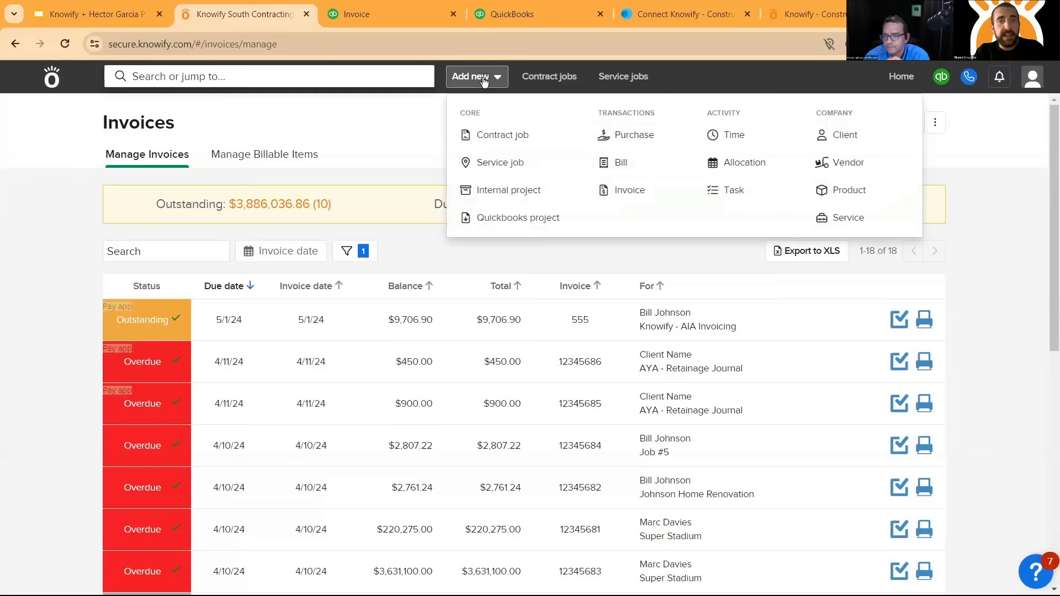
left_click(647, 166)
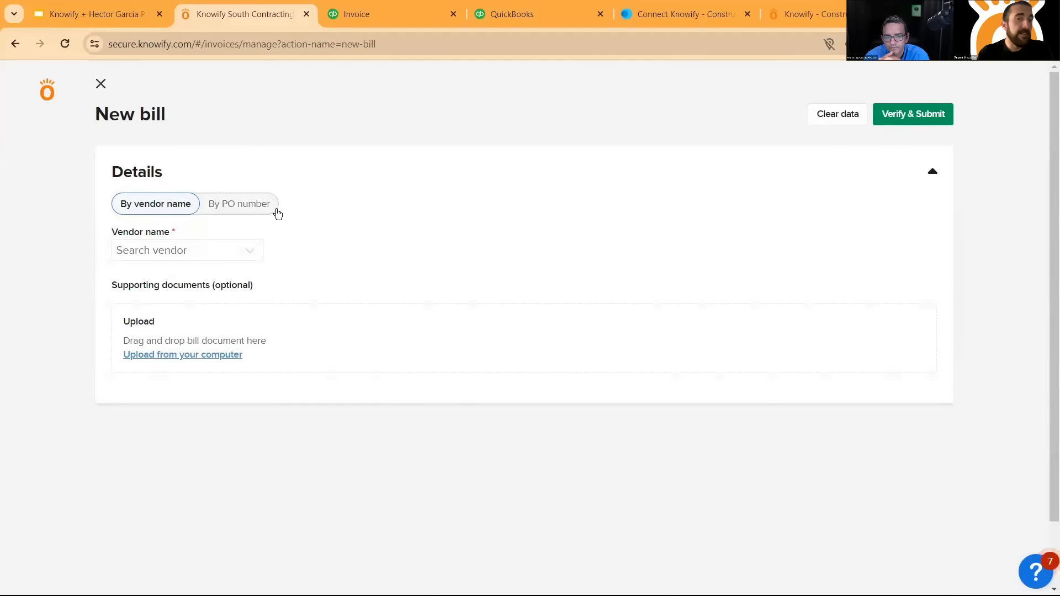
left_click(246, 252)
left_click(214, 301)
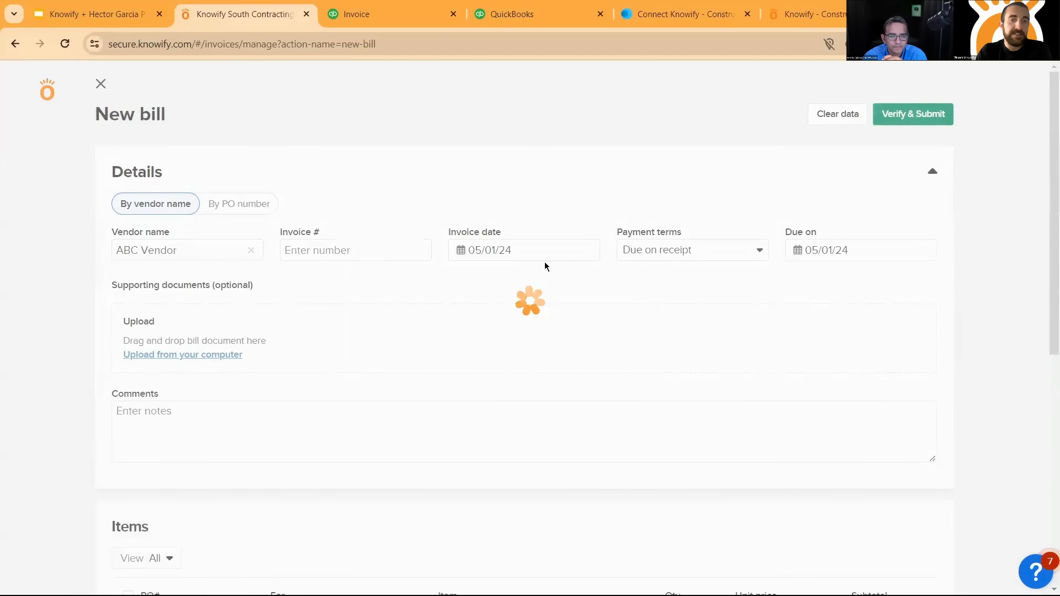
- Include the Copper line and 12 Studs from purchase order 9 in the bill, and add a blank manual item line
scroll(406, 265, "down", 1)
scroll(464, 228, "down", 3)
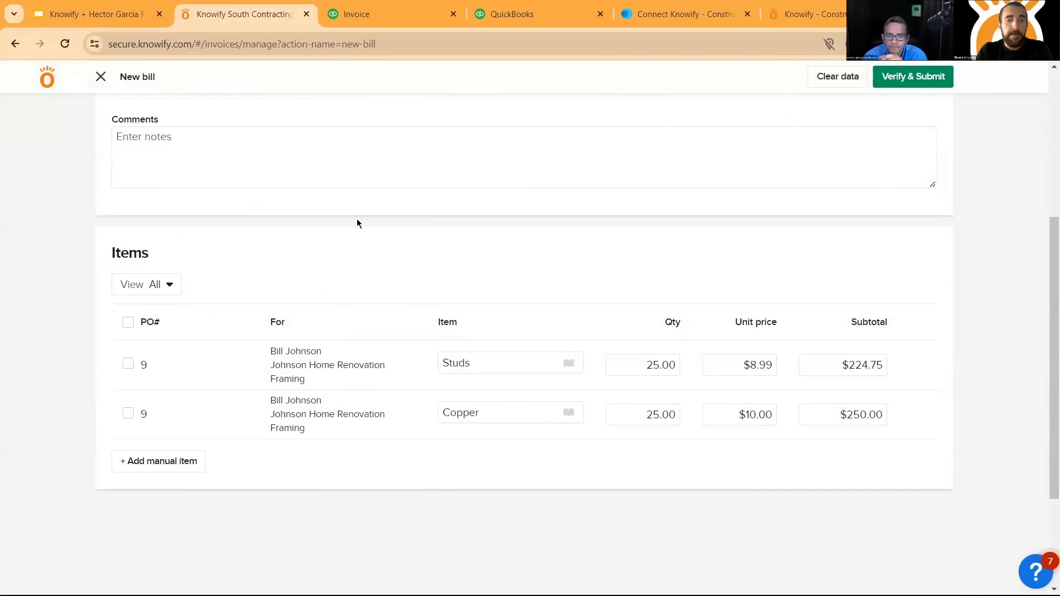
scroll(324, 220, "up", 4)
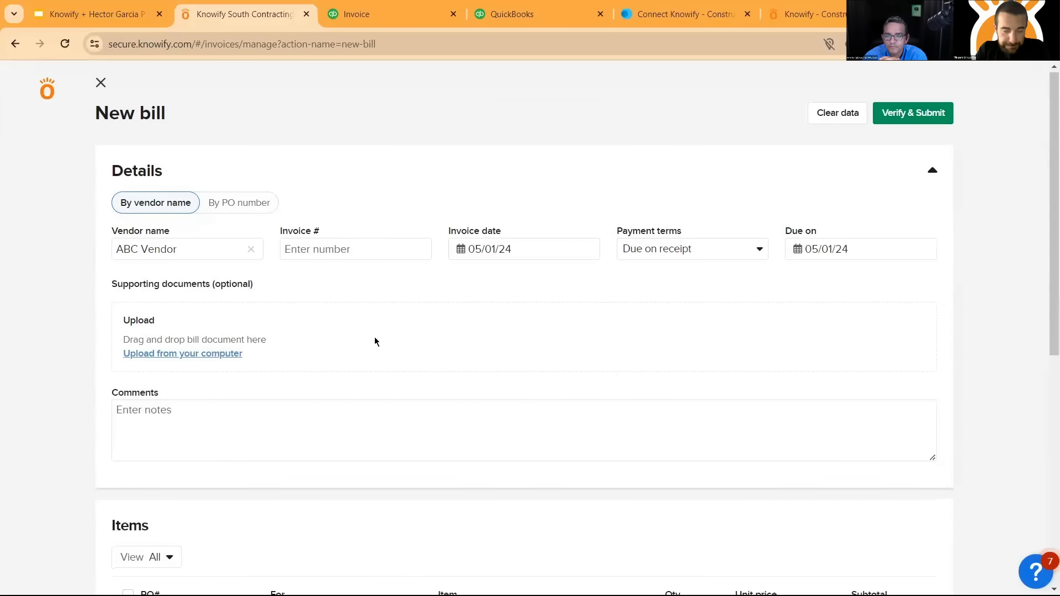
scroll(331, 335, "down", 4)
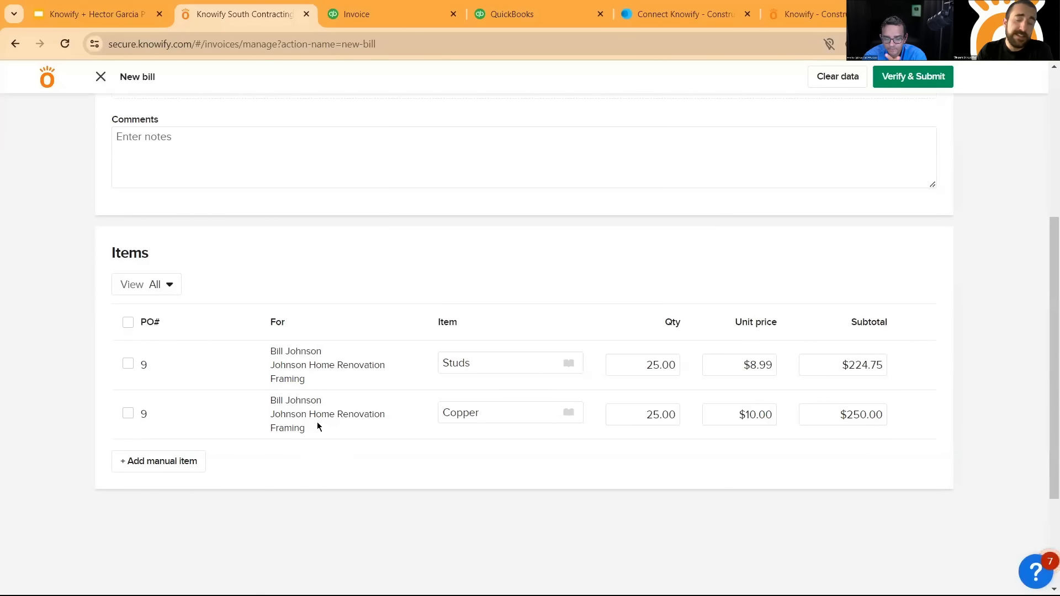
left_click(128, 413)
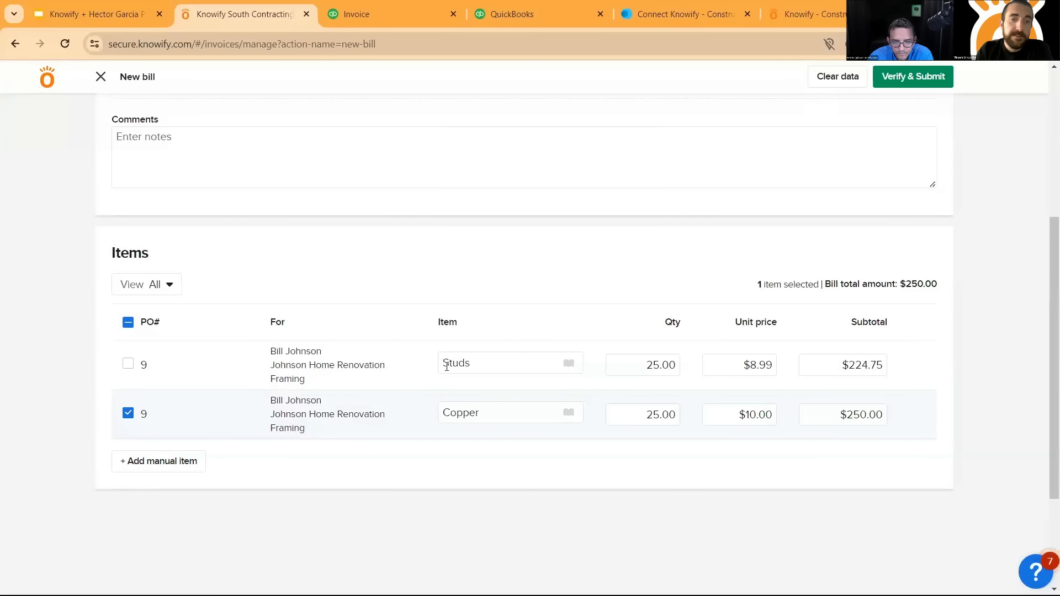
left_click(662, 363)
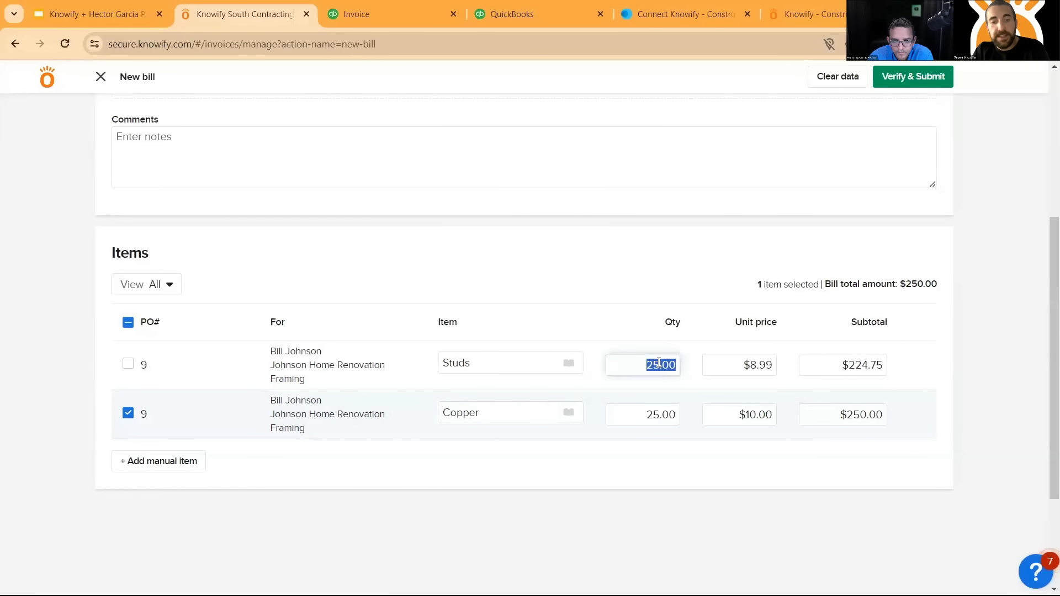
type("12")
left_click(127, 365)
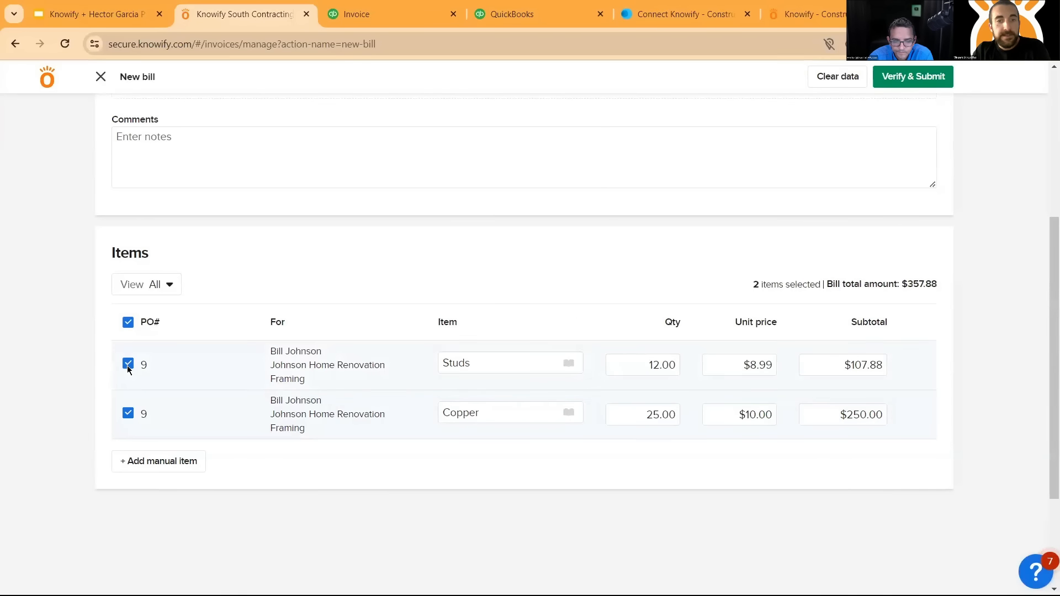
left_click(168, 467)
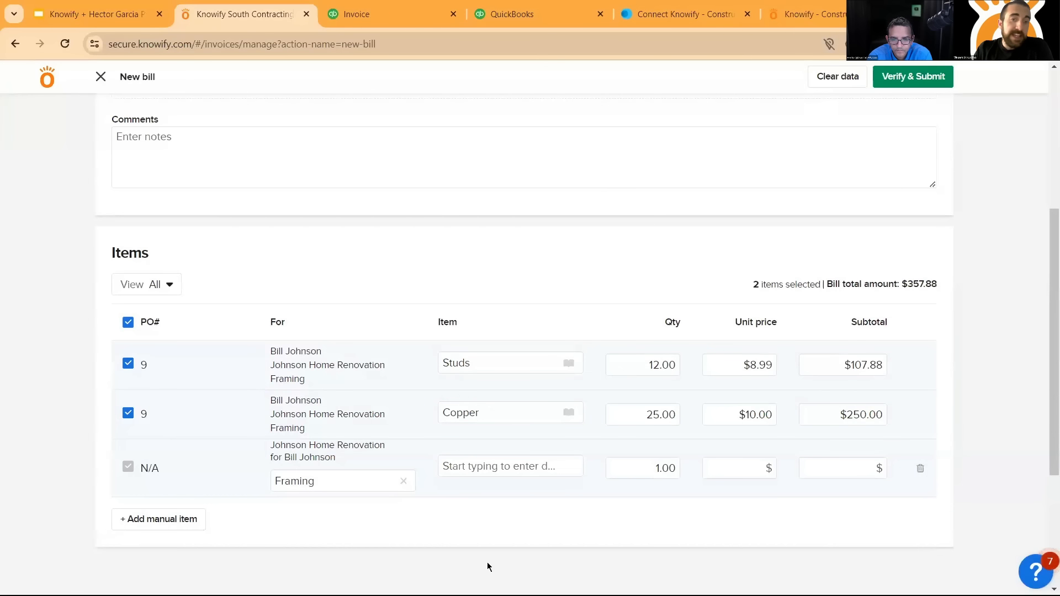
- Assign the bill's manual item to the Demolition phase of the Knowify - AIA Invoicing job
left_click(402, 482)
left_click(360, 466)
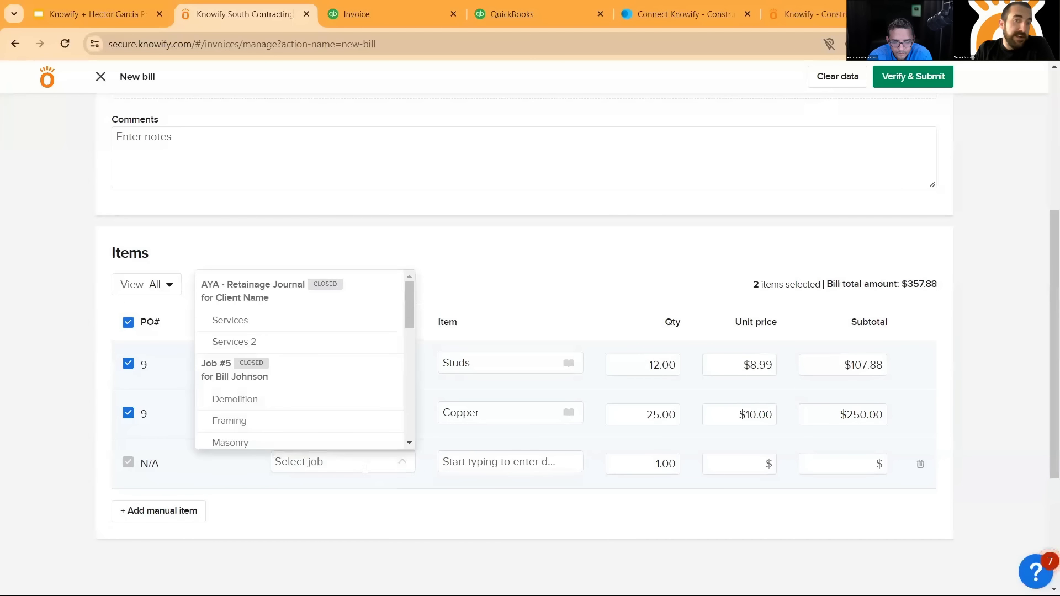
type("knowify")
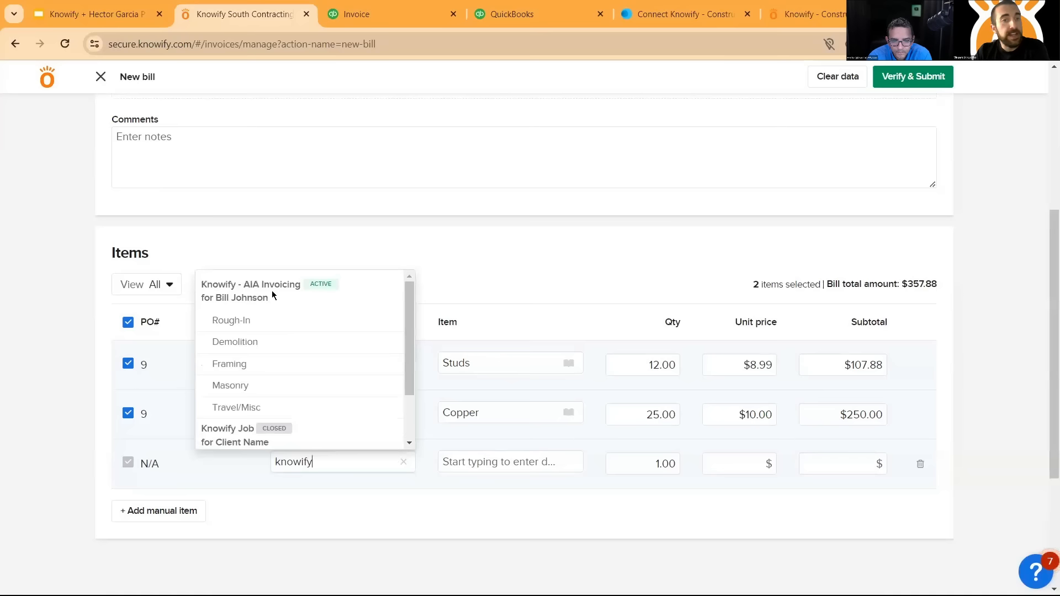
left_click(298, 347)
- Enter Materials as the manual line's item with a unit price of $4,000
left_click(517, 468)
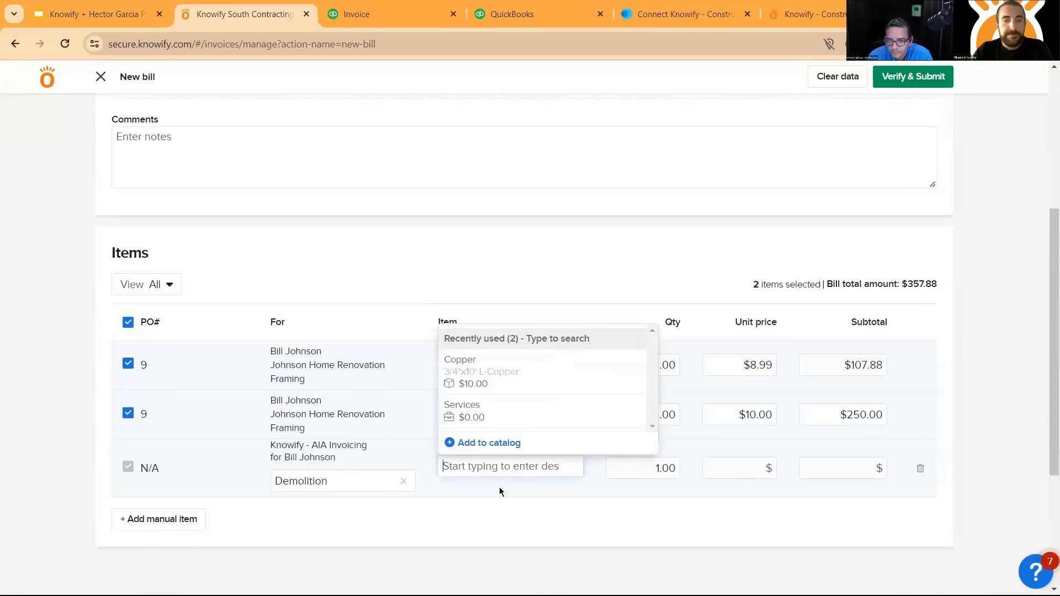
type("Materials")
key("Tab")
key("Tab")
type("400")
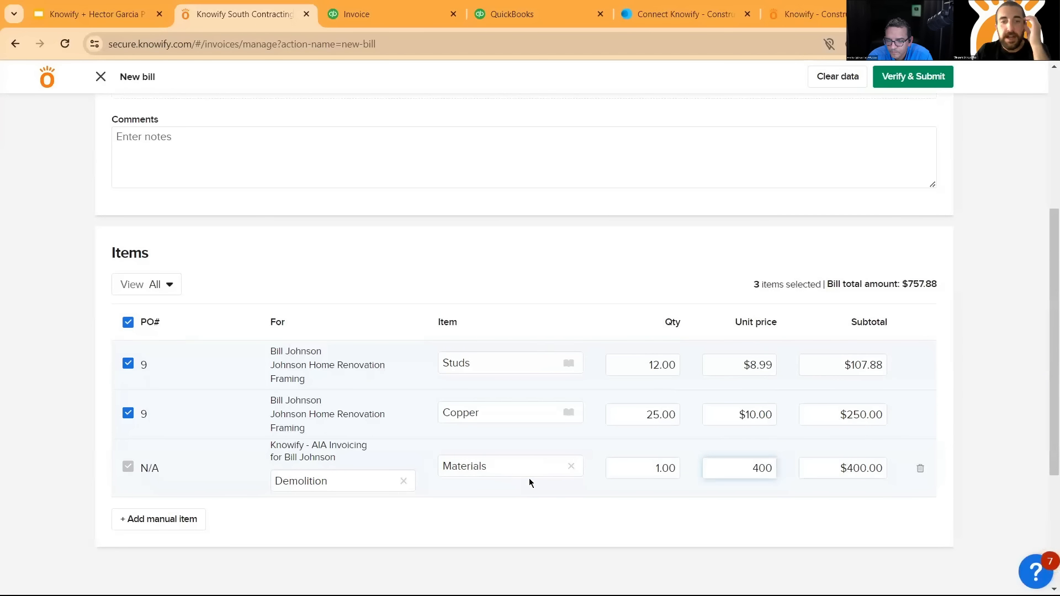
left_click(555, 525)
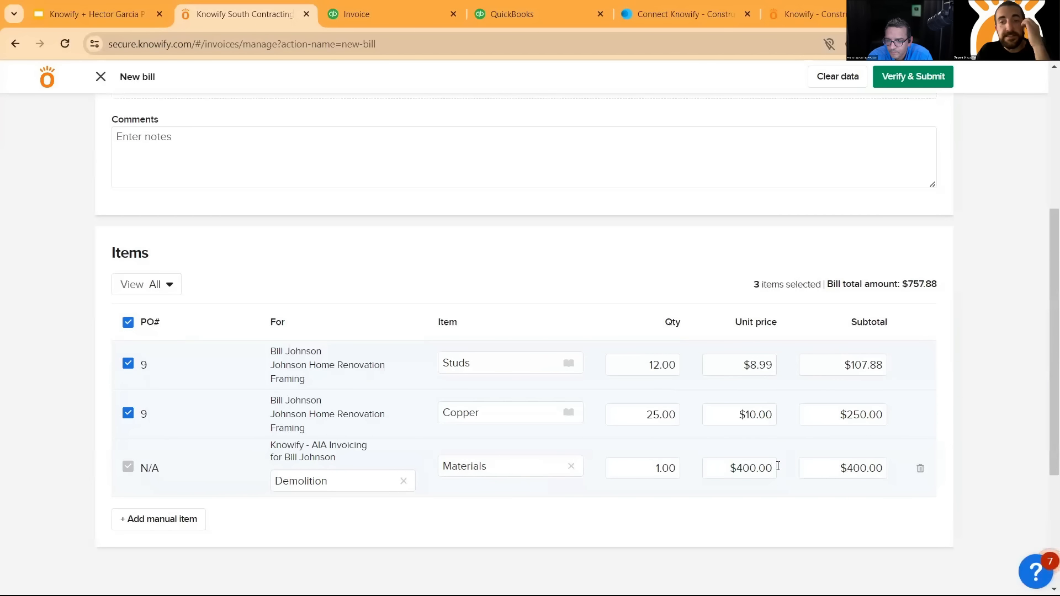
left_click(744, 467)
type("0")
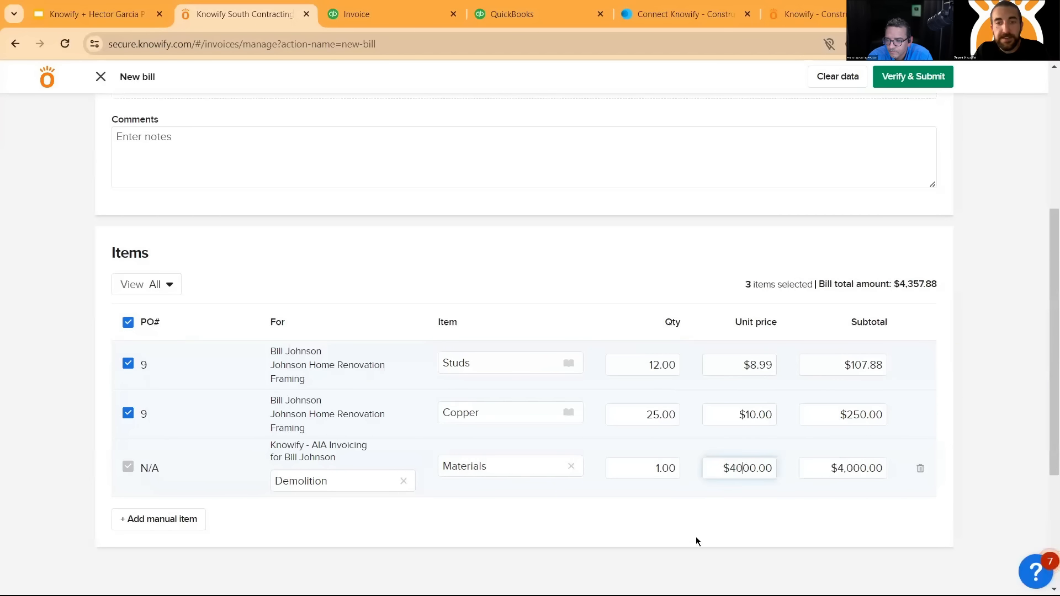
left_click(684, 519)
- Add Materials to the catalog as a new product with a $24 unit price and a $21 unit cost
left_click(509, 467)
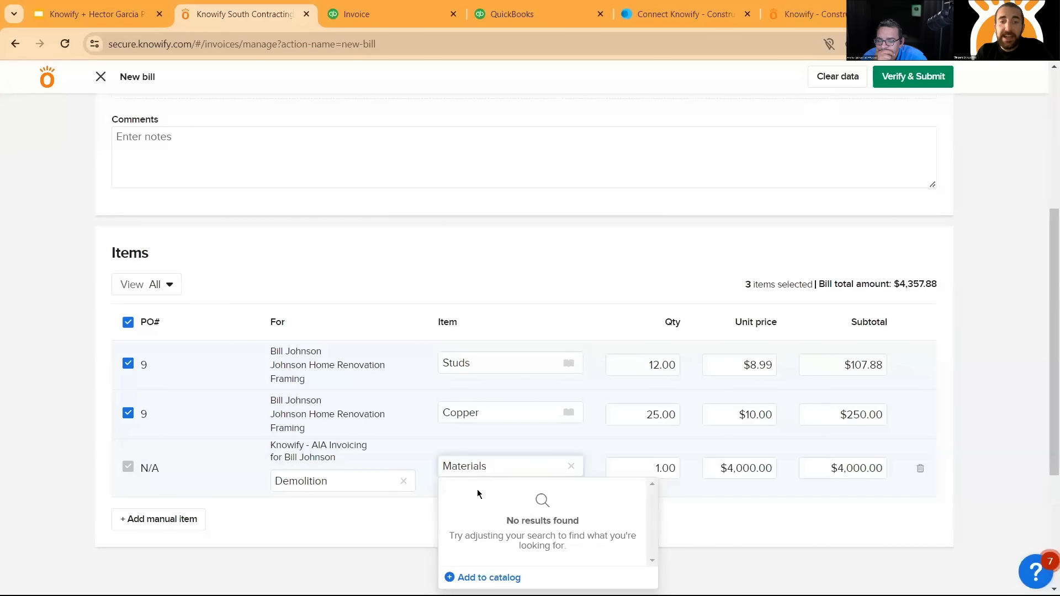
left_click(494, 577)
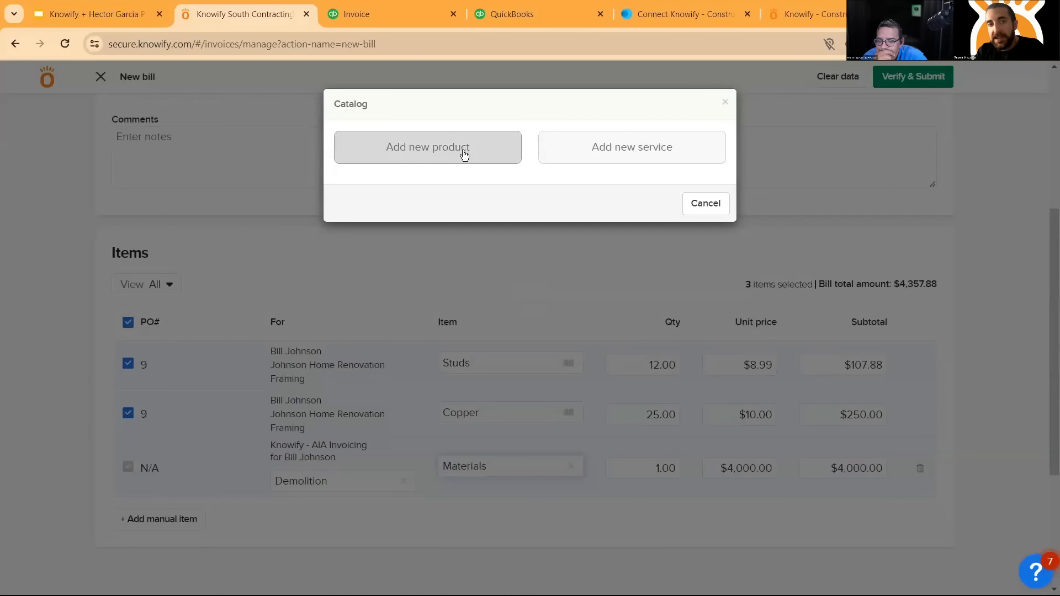
left_click(464, 154)
scroll(519, 199, "down", 2)
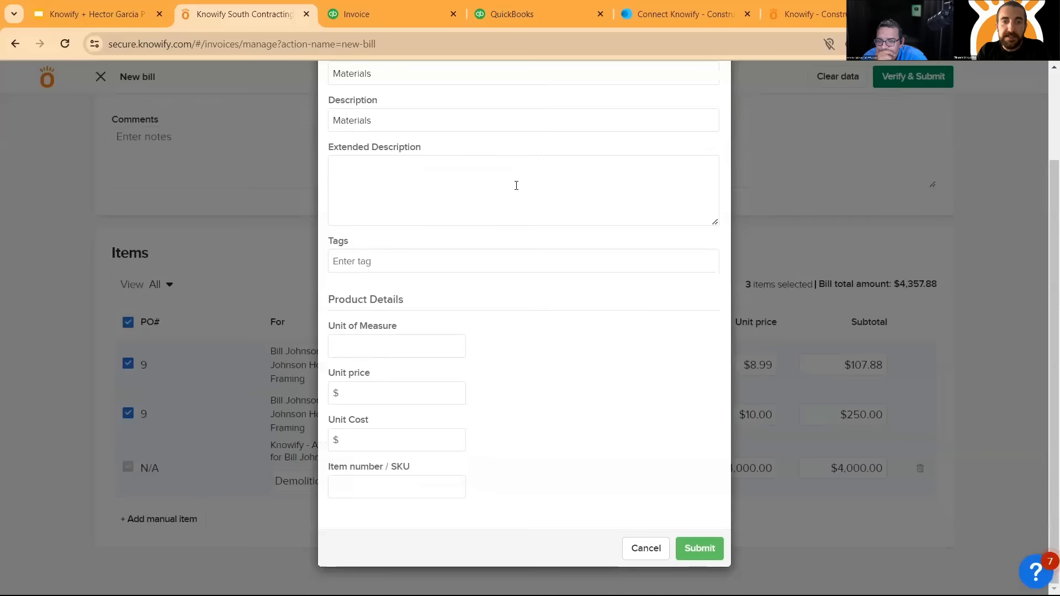
left_click(396, 393)
type("24")
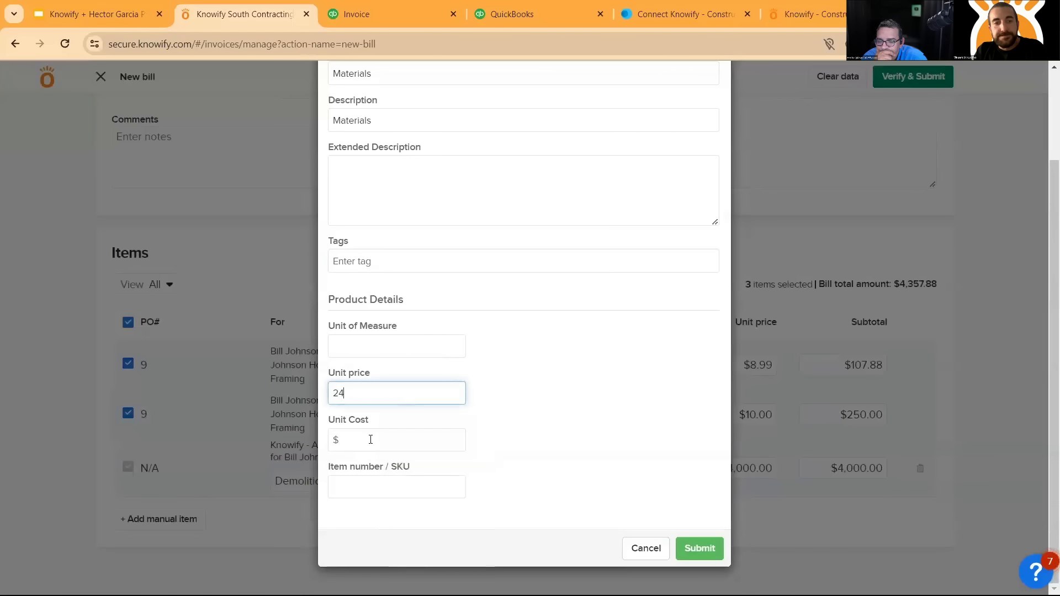
left_click(371, 439)
type("2")
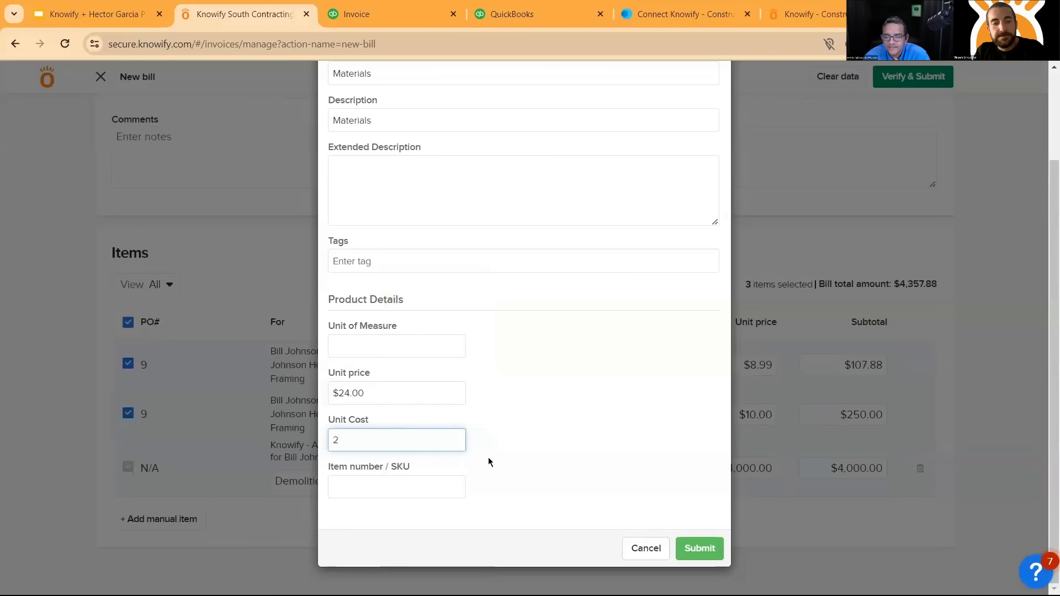
type("1")
left_click(587, 442)
scroll(572, 416, "up", 2)
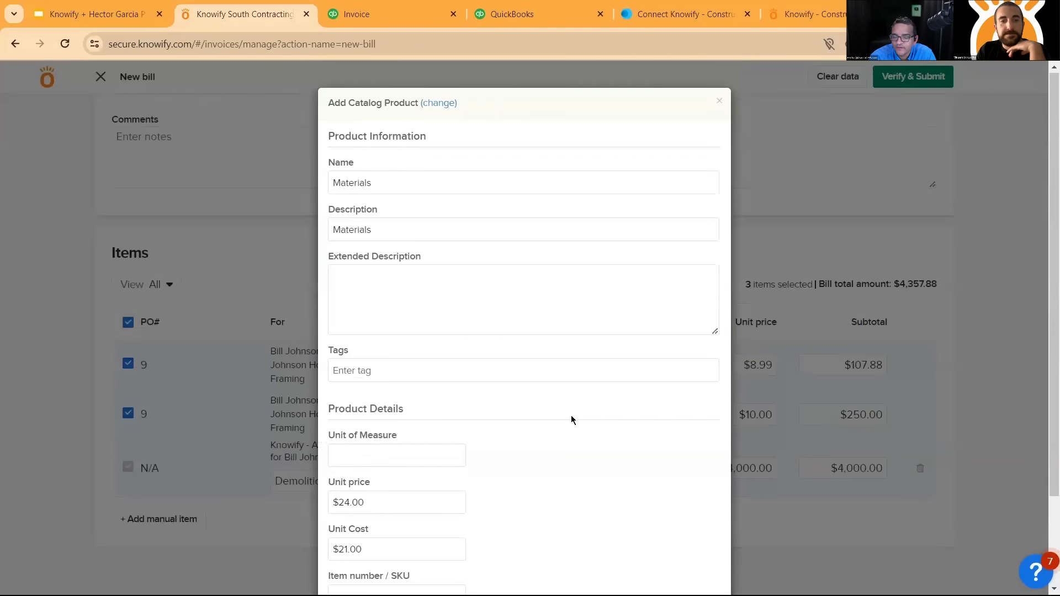
scroll(571, 415, "down", 2)
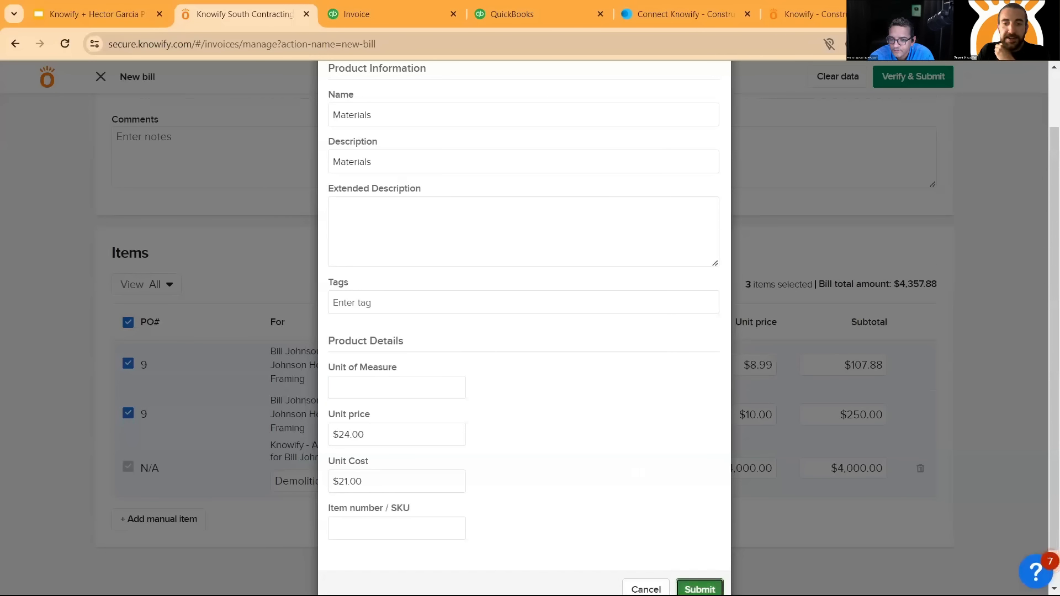
left_click(700, 589)
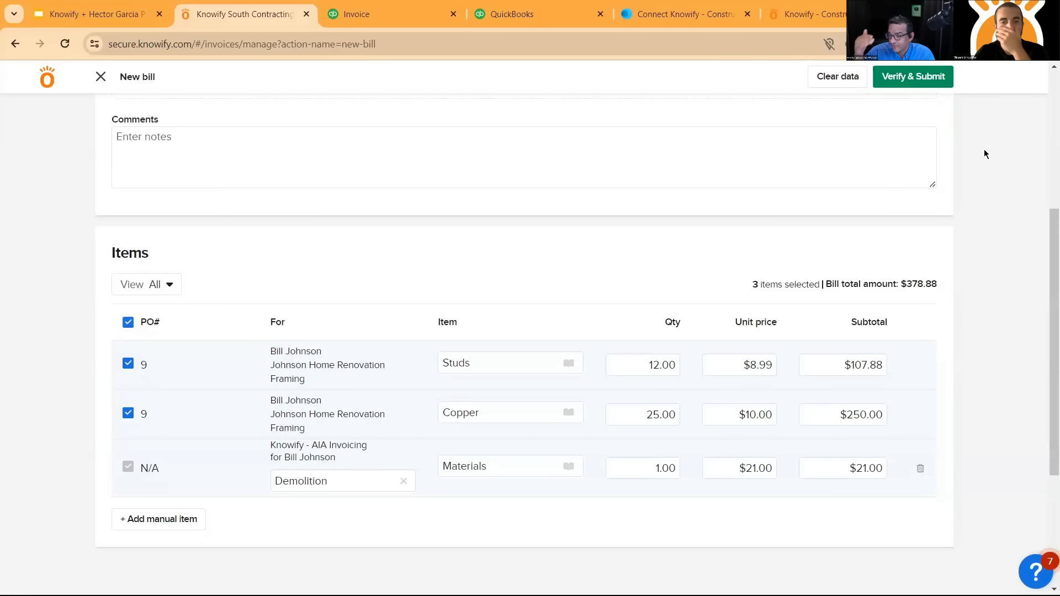
- Set the Materials line's unit price to $4,000 and submit the bill with sending to QuickBooks enabled
double_click(757, 469)
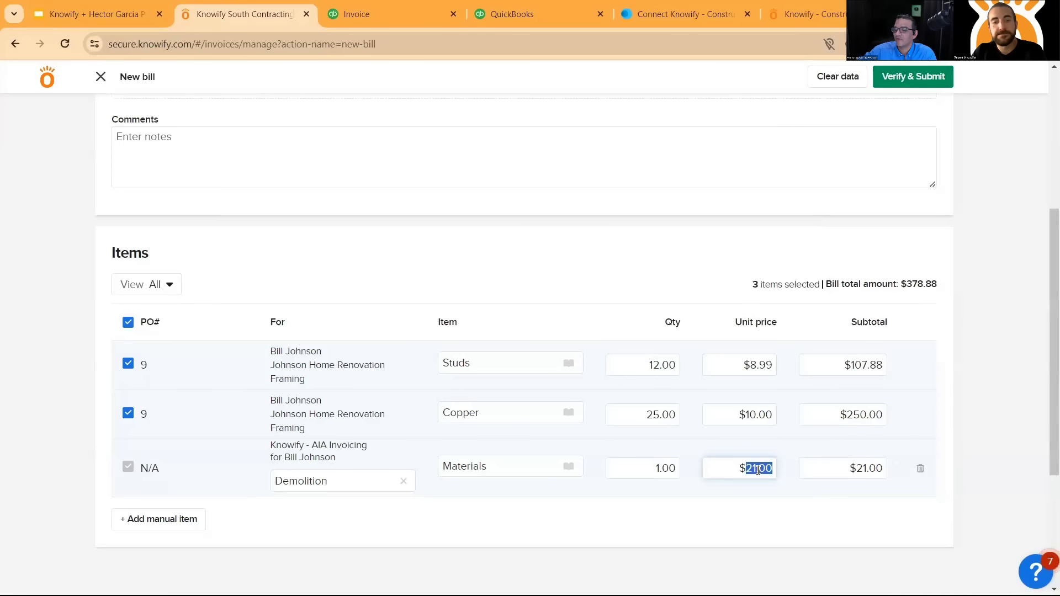
type("4000")
left_click(999, 233)
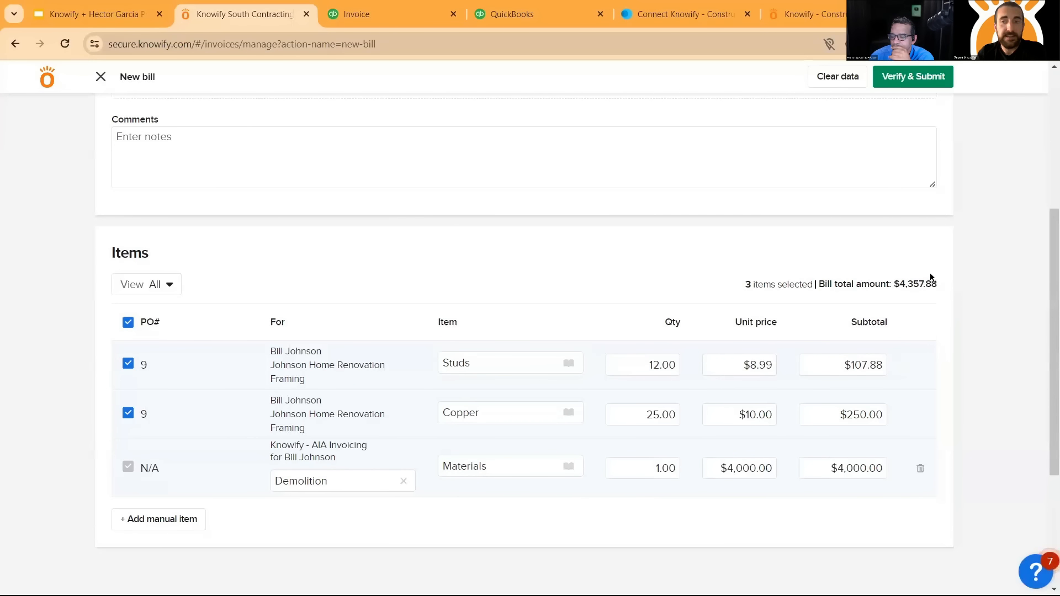
left_click(934, 78)
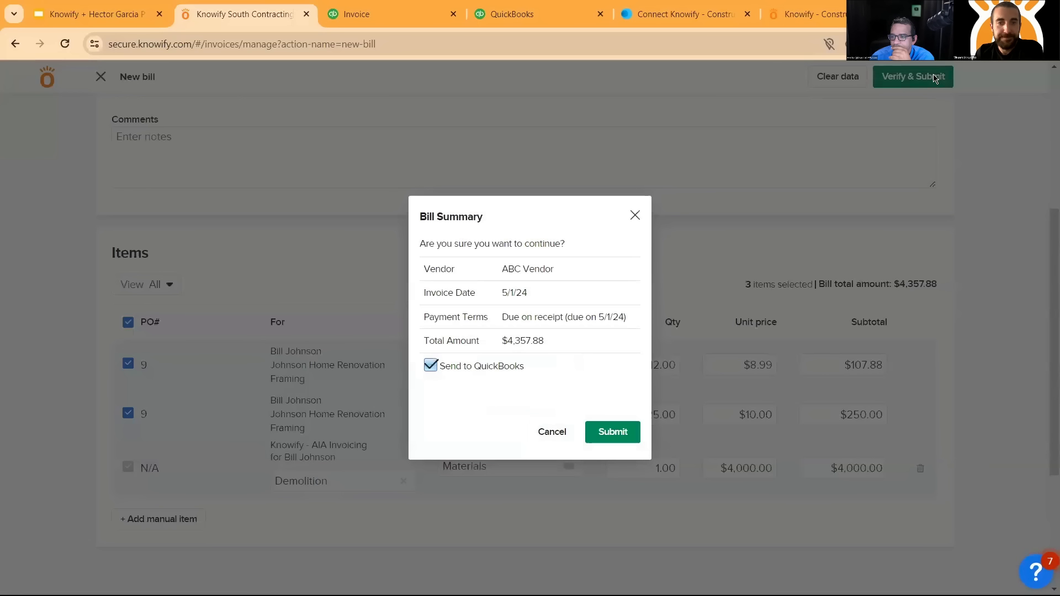
left_click(614, 432)
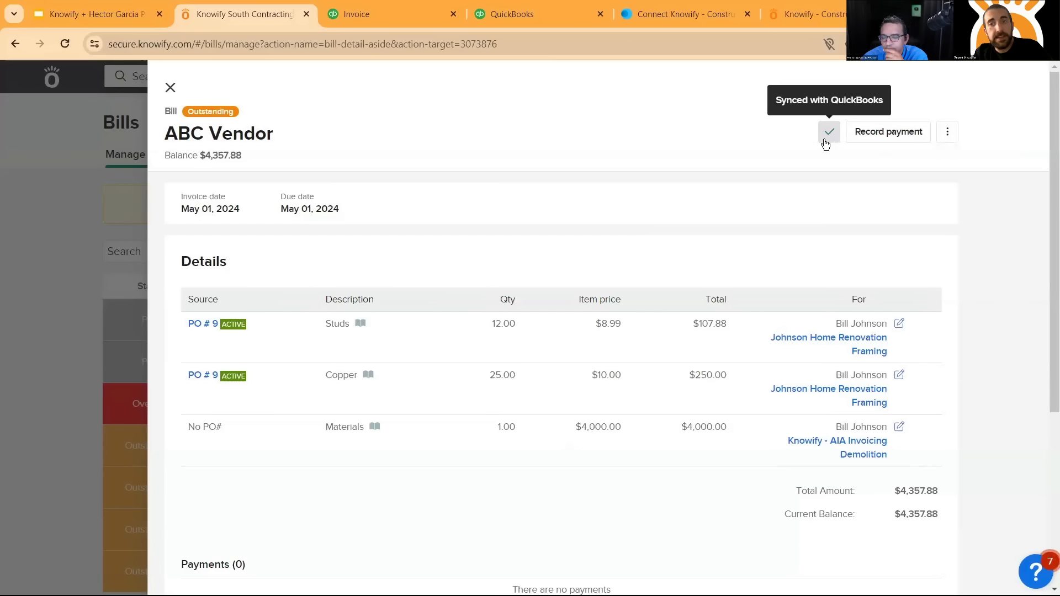
- Review the submitted ABC Vendor bill's line details, payments, activity, supporting documents and status
scroll(453, 127, "down", 1)
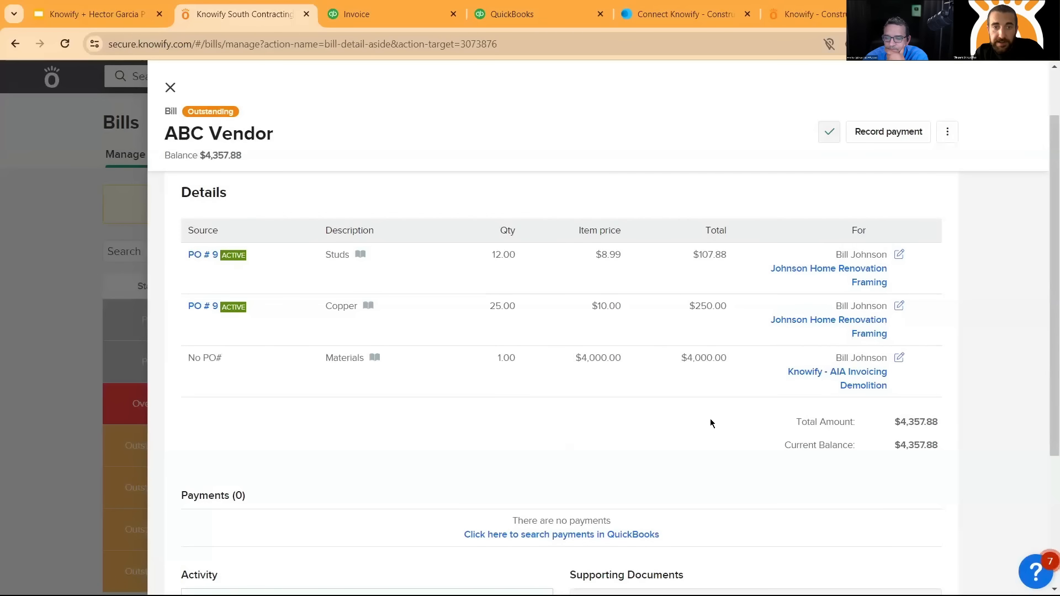
scroll(710, 423, "down", 3)
scroll(719, 399, "up", 5)
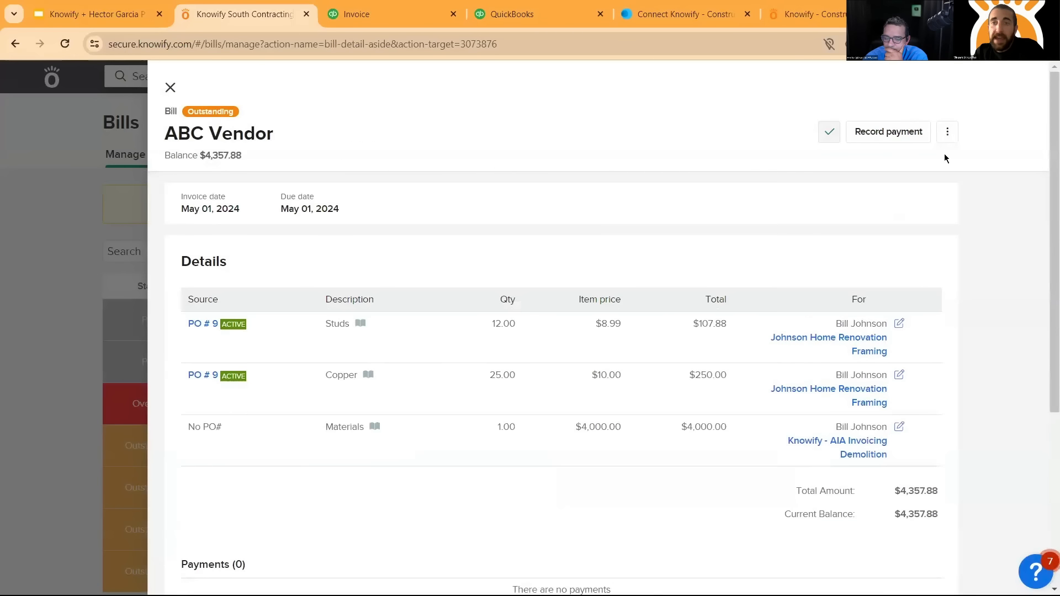
scroll(561, 414, "down", 2)
scroll(560, 414, "down", 1)
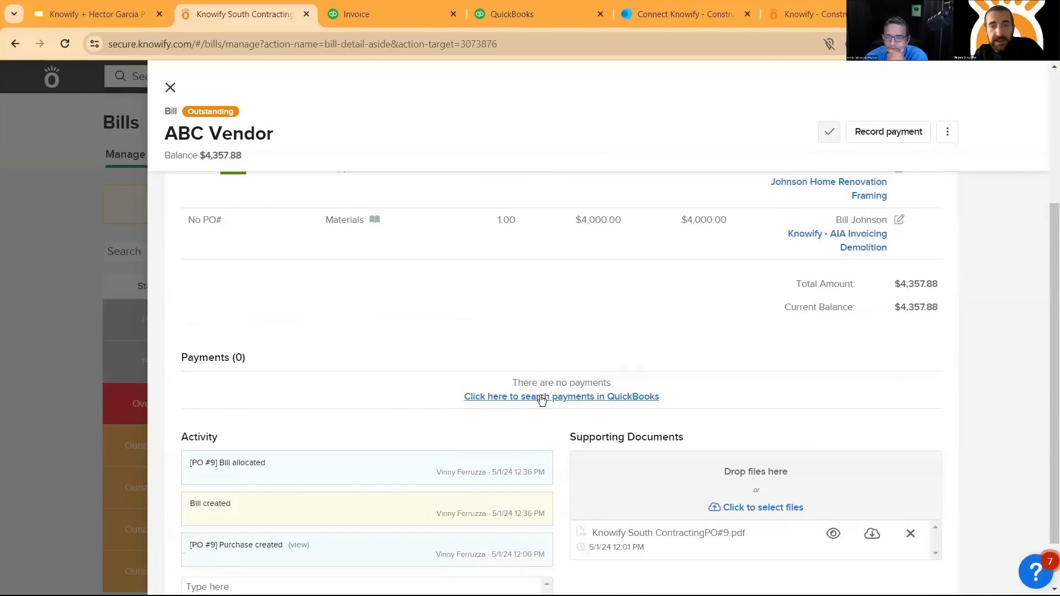
scroll(551, 409, "up", 3)
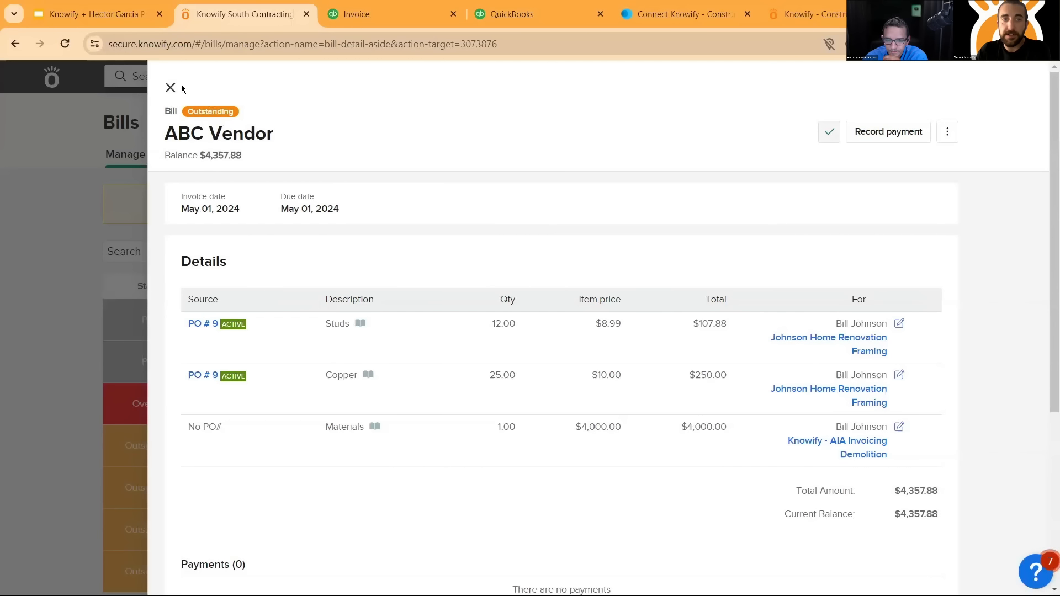
left_click_drag(185, 113, 266, 115)
left_click(265, 114)
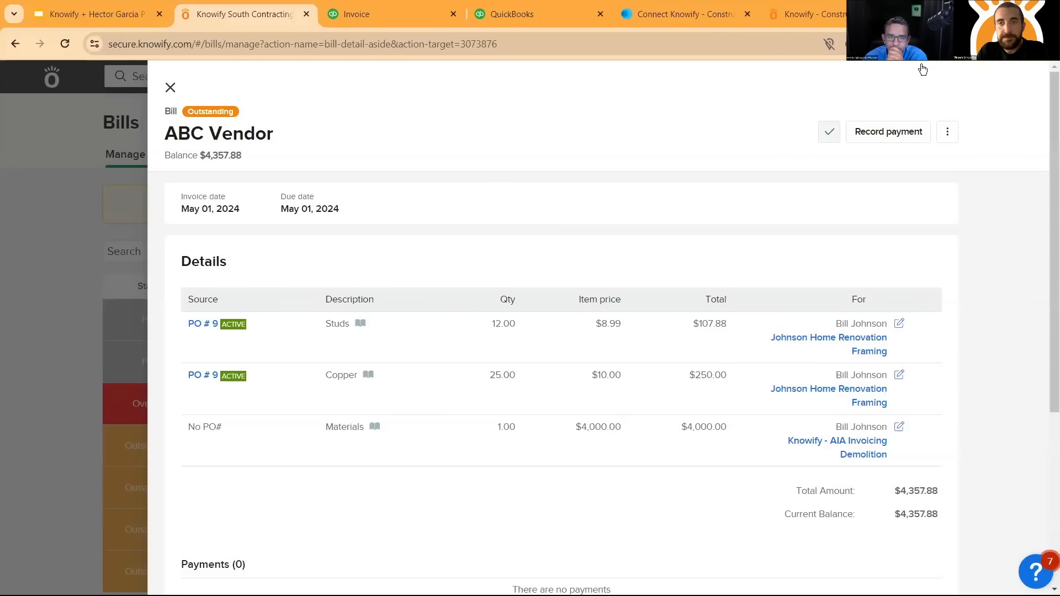
- View the synced bill in QuickBooks and examine the Knowify - AIA Invoicing project's income, costs and profit
left_click(860, 135)
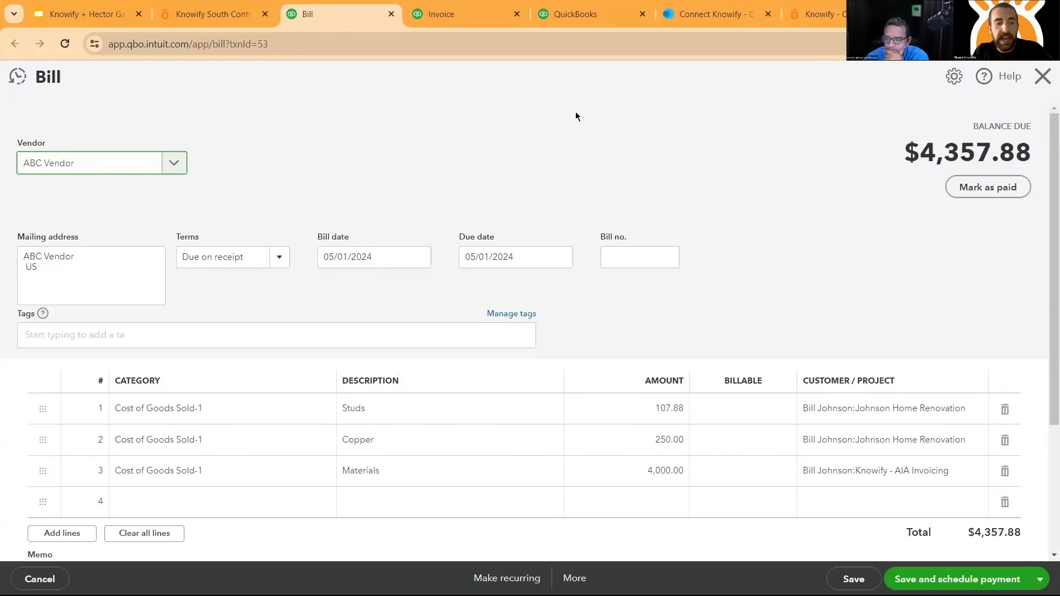
left_click(575, 14)
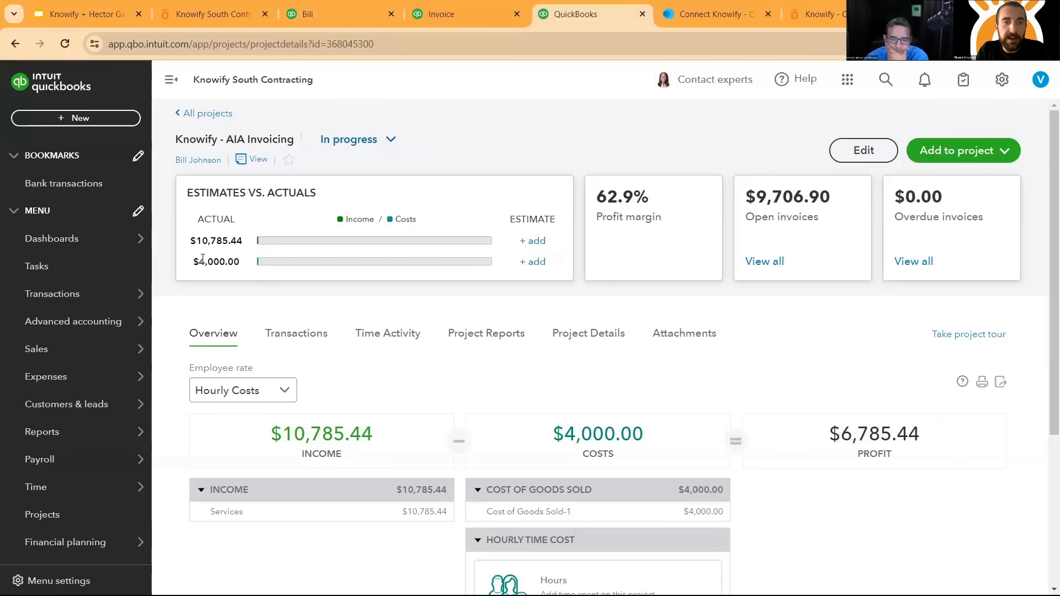
double_click(250, 262)
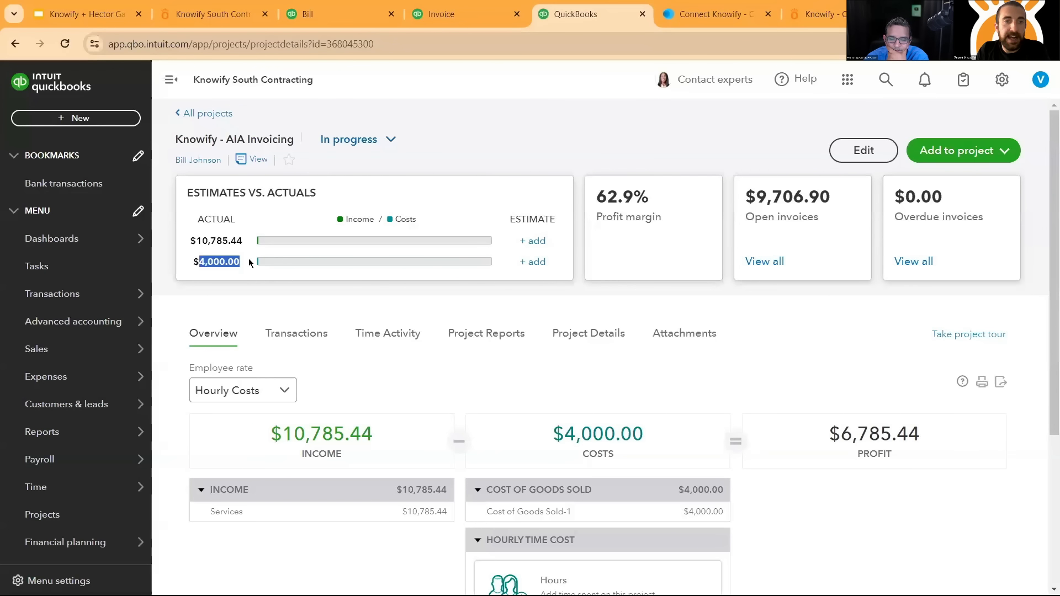
double_click(199, 241)
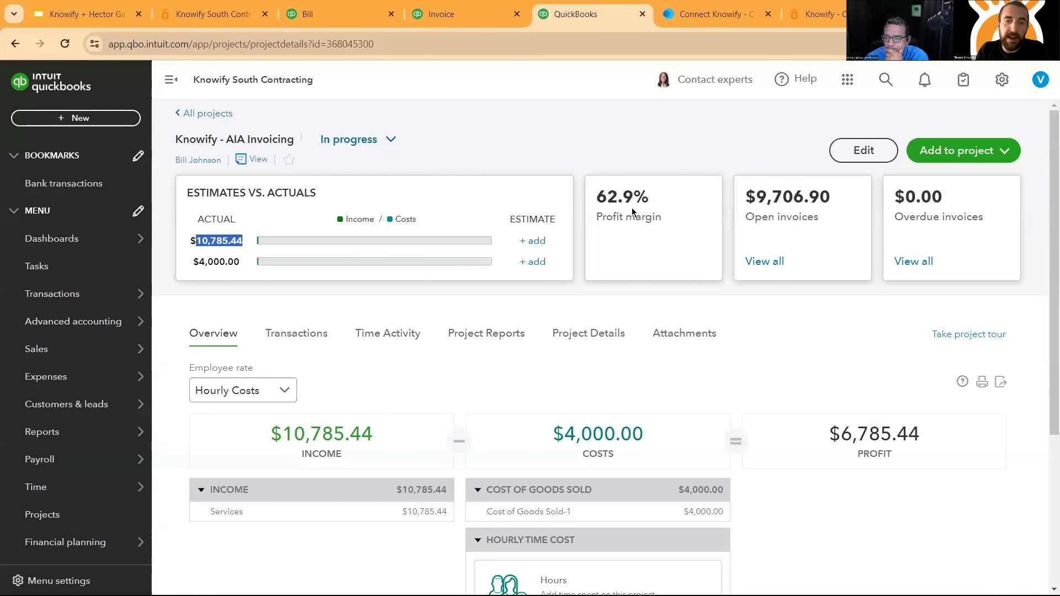
scroll(635, 205, "down", 1)
left_click_drag(920, 369, 841, 368)
left_click(854, 419)
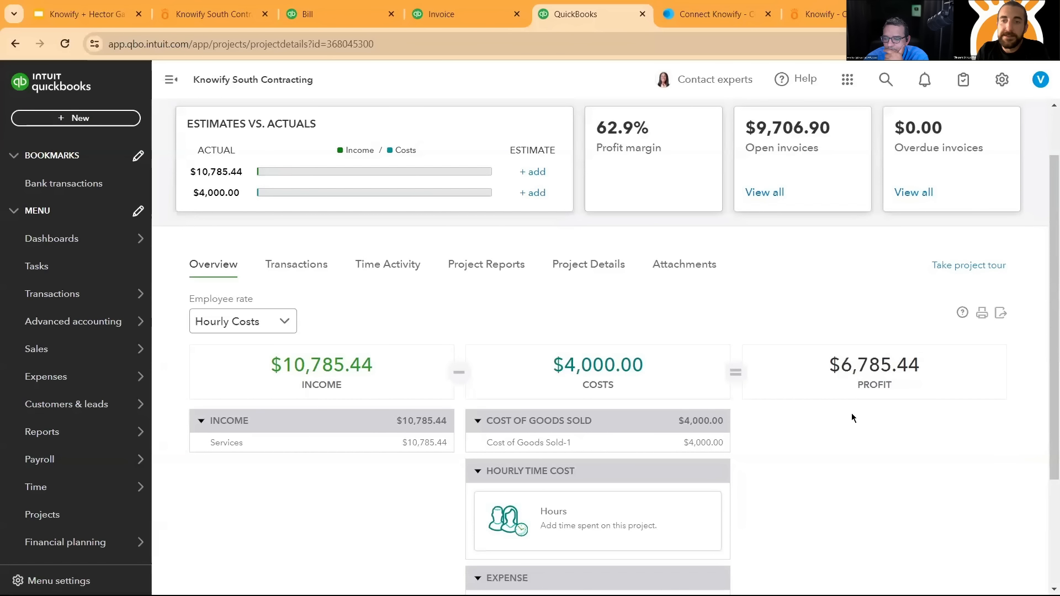
scroll(861, 436, "up", 1)
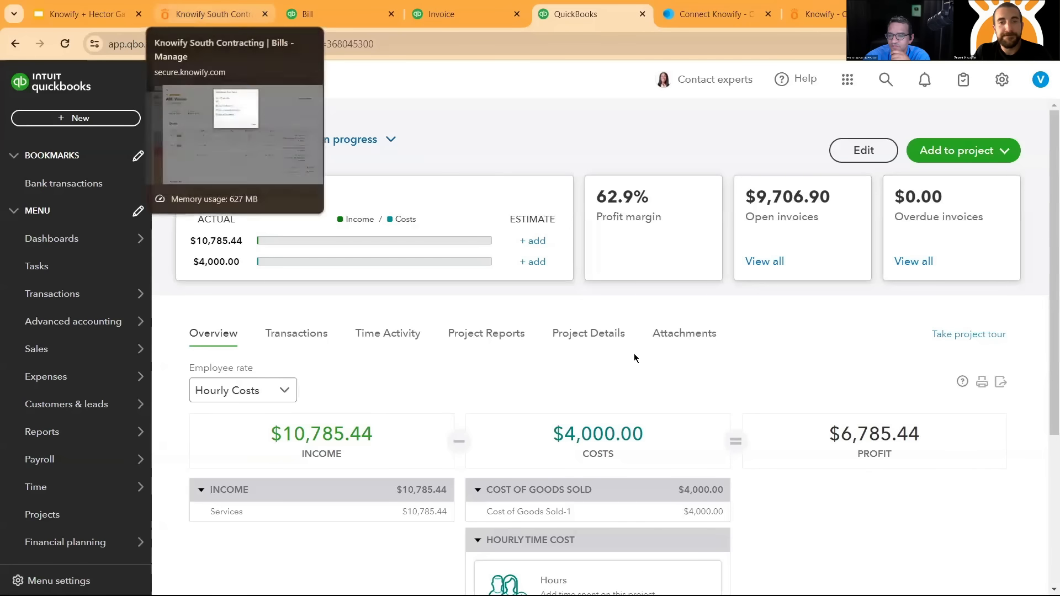
- Switch back to Knowify and review the AIA Invoicing job summary's profitability, revenue and committed cost
left_click(217, 17)
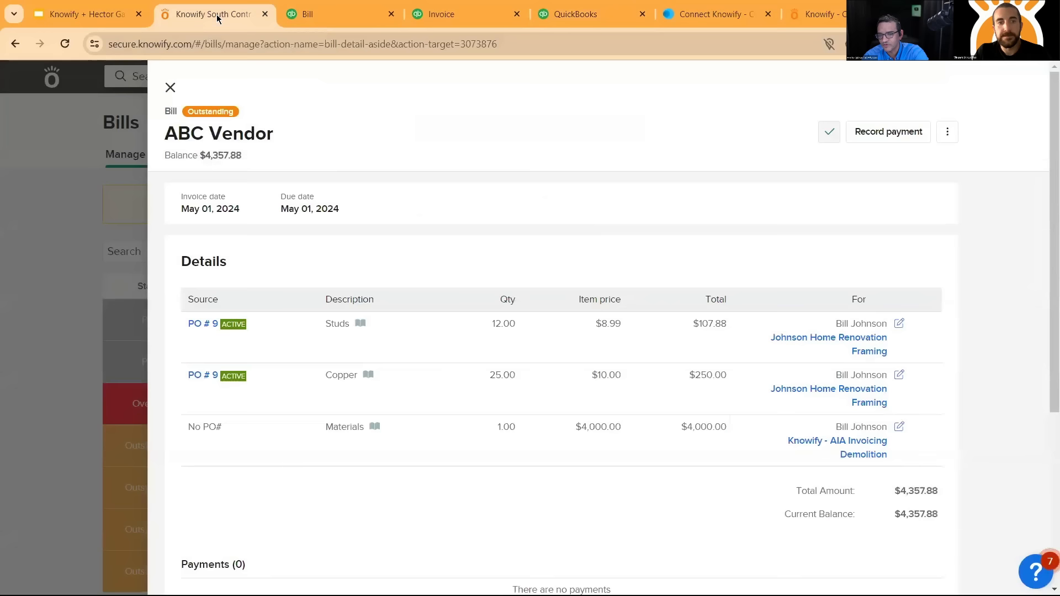
left_click(819, 440)
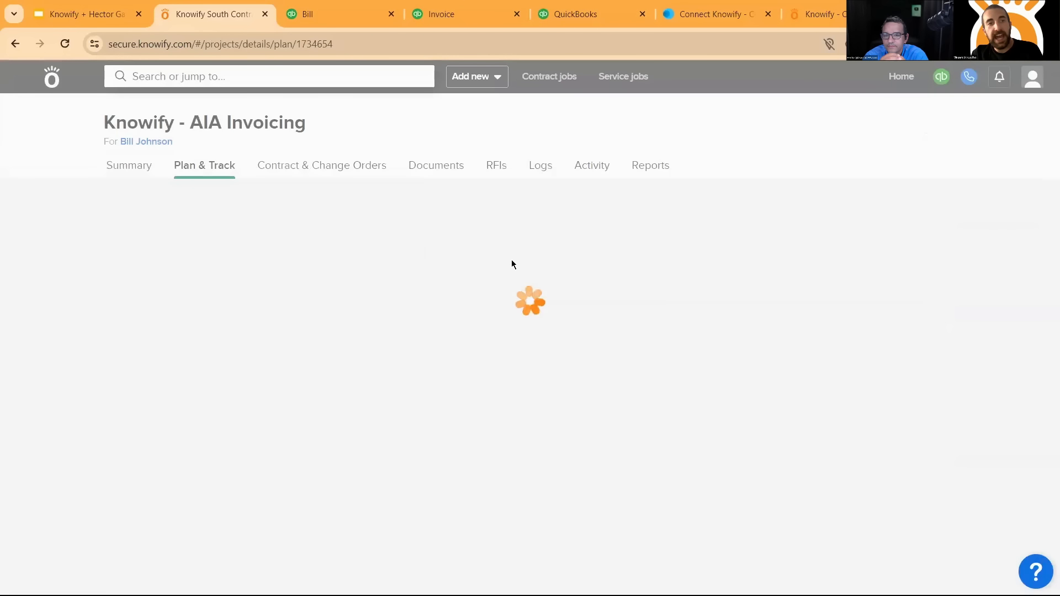
left_click(140, 168)
scroll(700, 255, "down", 6)
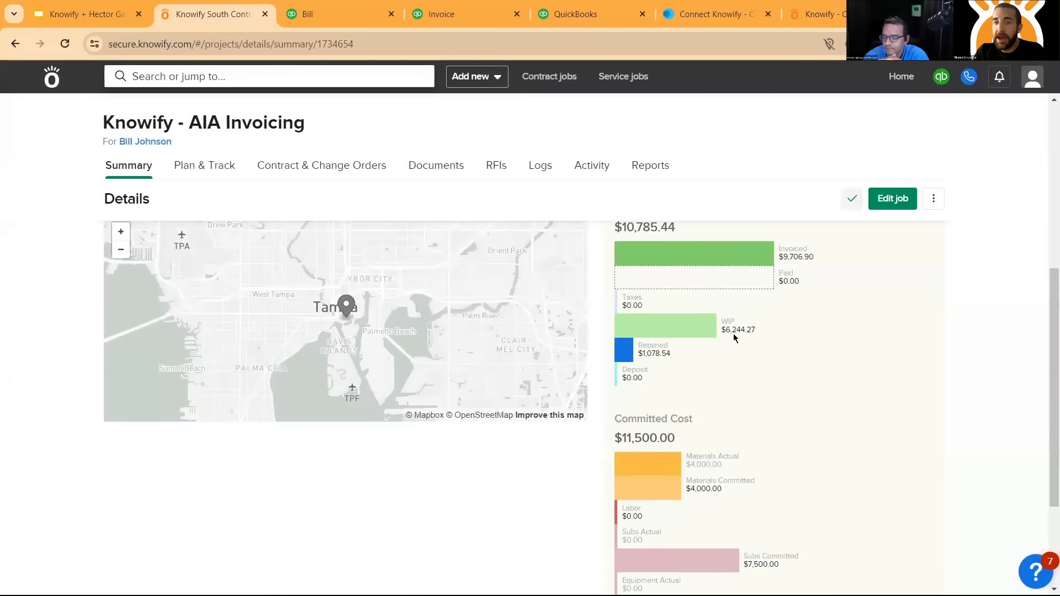
scroll(735, 439, "up", 6)
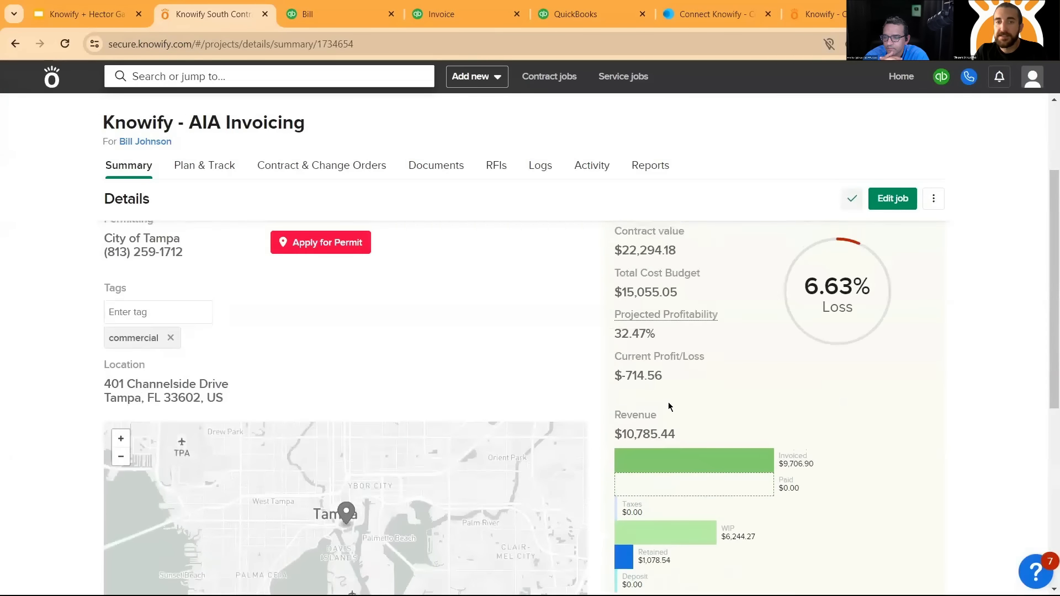
- Compare the job's total committed cost with its total budget in the phase plan
left_click(209, 168)
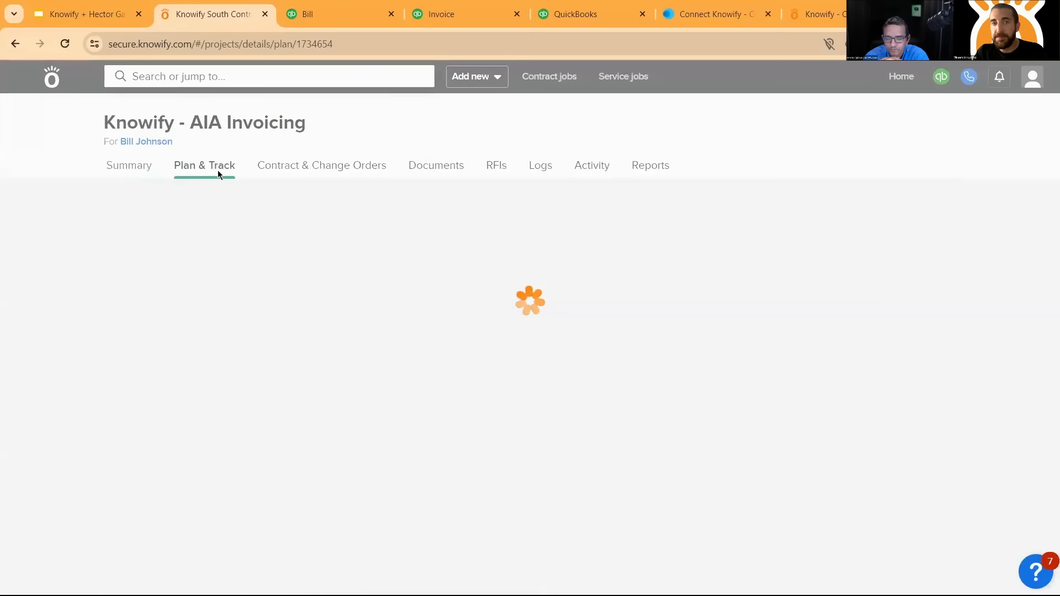
left_click_drag(185, 243, 213, 258)
left_click(185, 243)
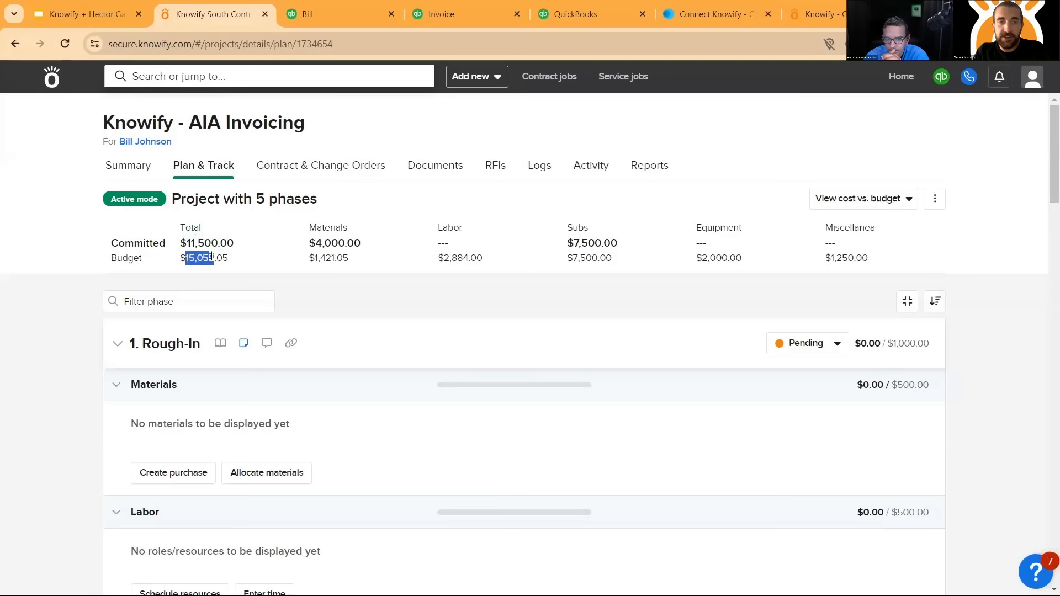
- Collapse all phases in the job's plan to compare each phase's committed cost with its budget
left_click(239, 257)
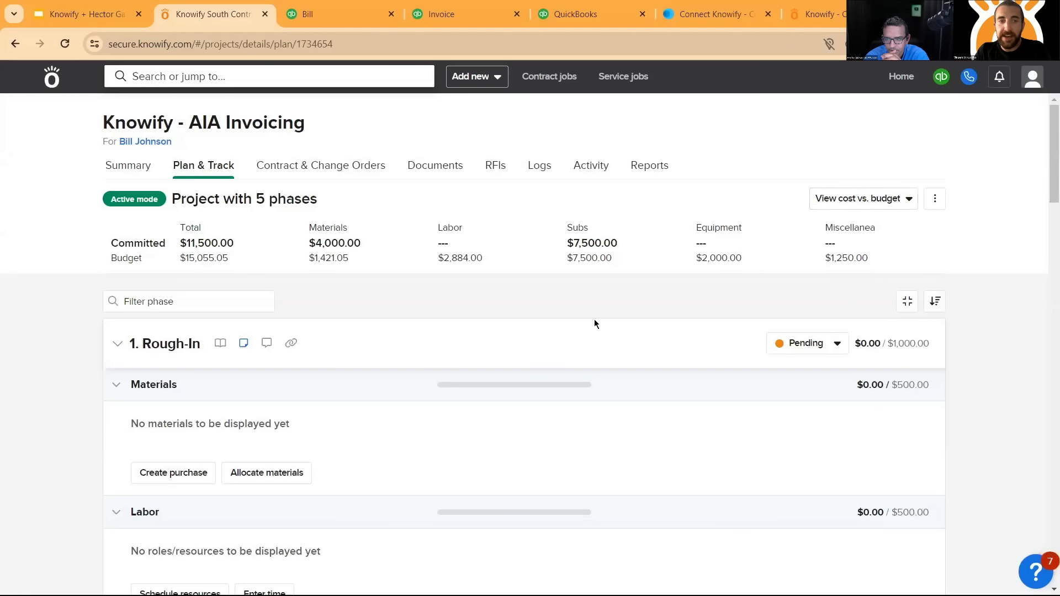
left_click(907, 301)
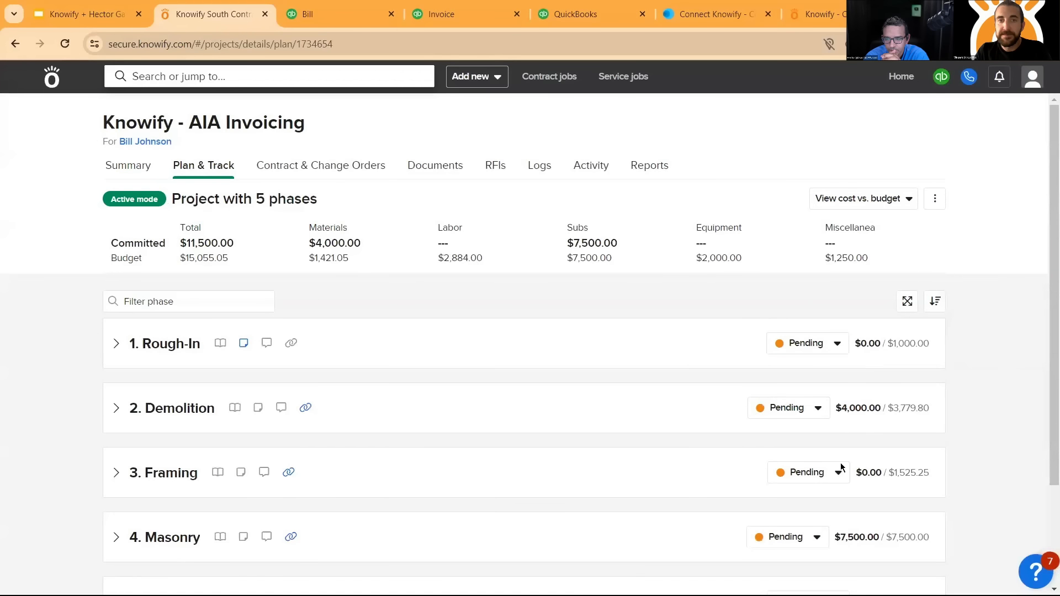
- Download the AIA Invoicing job's Project Summary report, open the workbook in Excel and enable editing
left_click(647, 168)
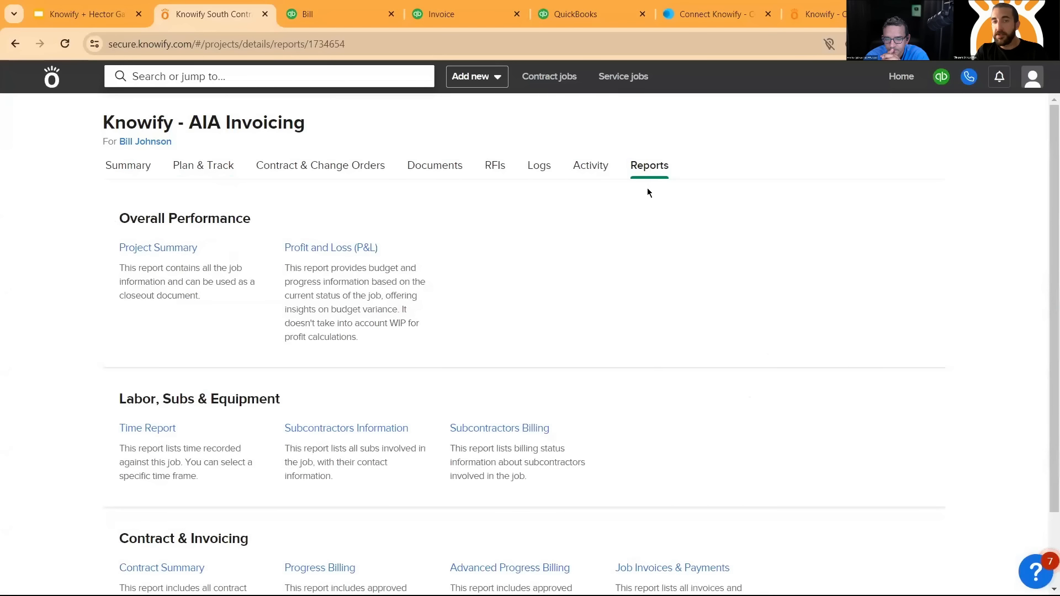
scroll(658, 221, "down", 2)
scroll(595, 257, "up", 2)
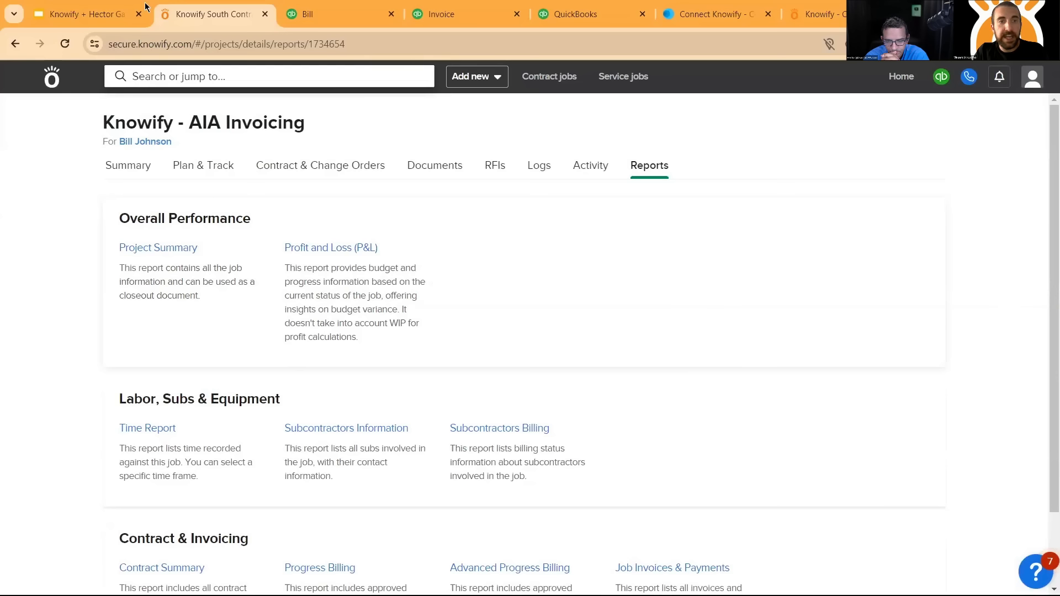
left_click(177, 252)
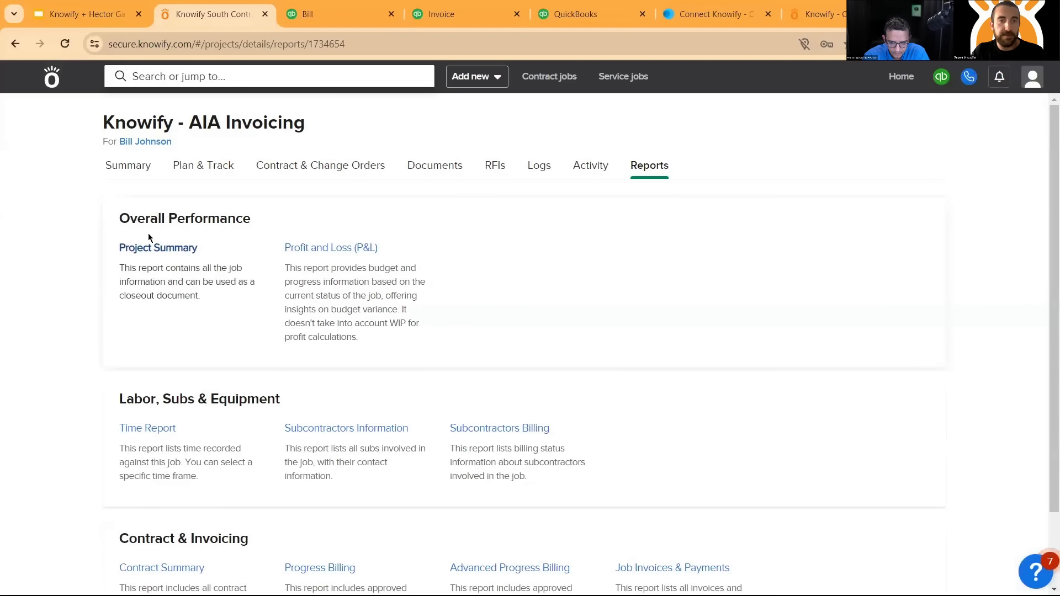
scroll(267, 254, "down", 2)
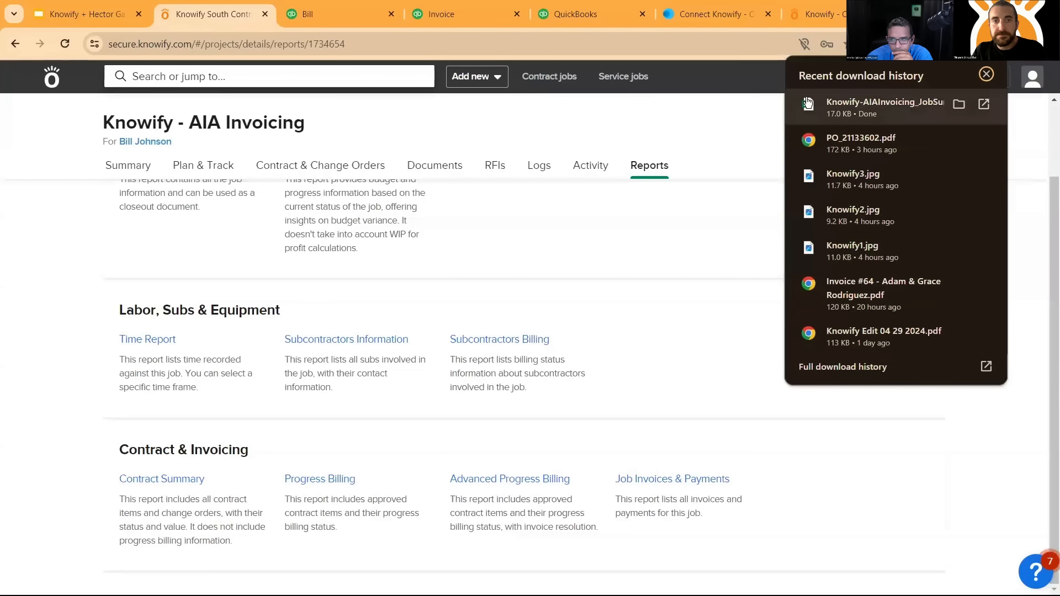
left_click(807, 102)
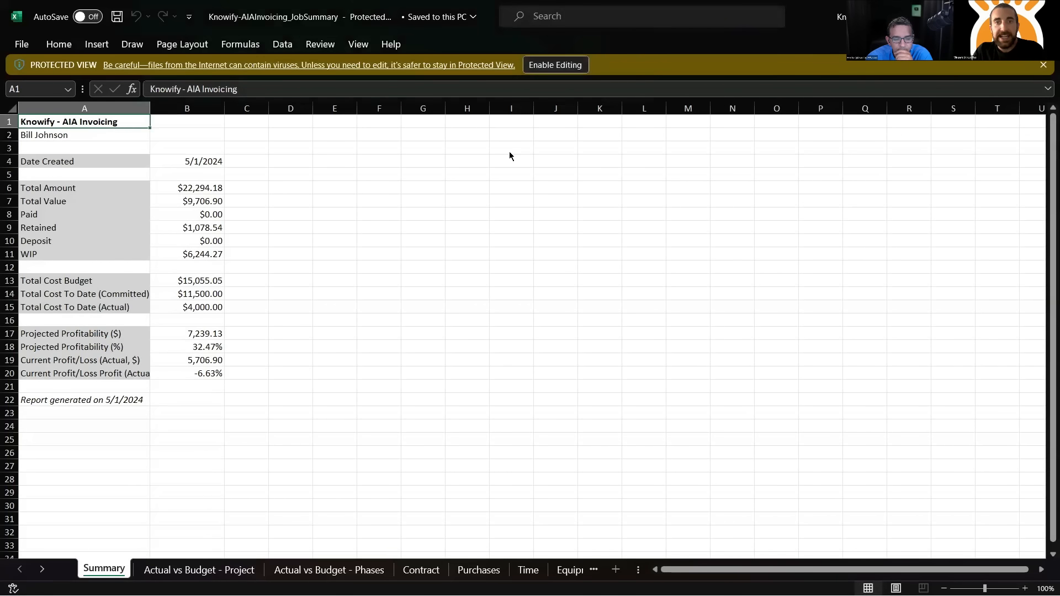
left_click(556, 66)
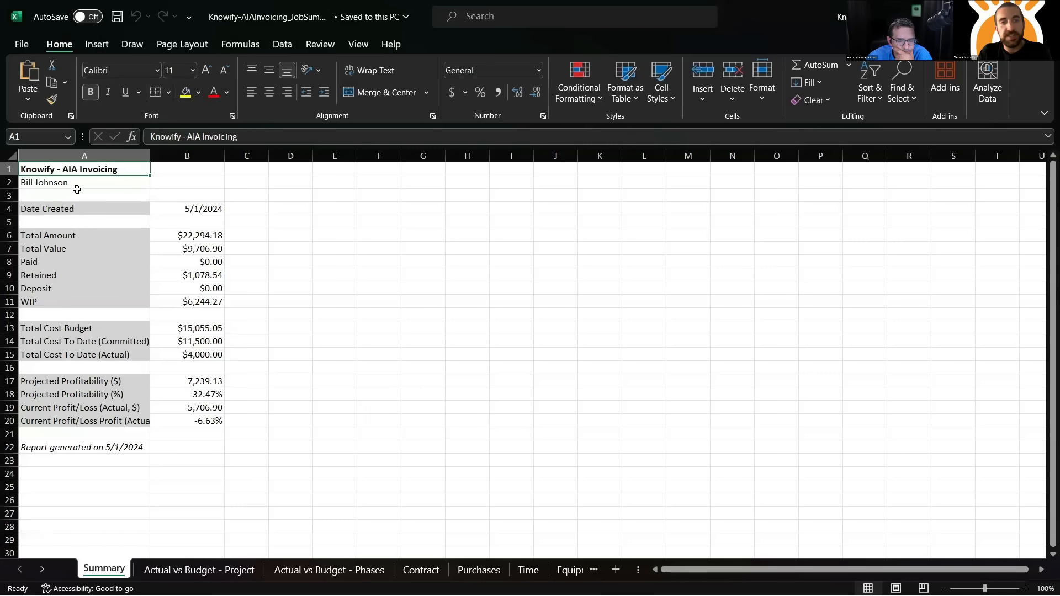
- Review the job totals on the Summary sheet and the cost categories on the Actual vs Budget - Project sheet
left_click_drag(77, 190, 301, 461)
left_click(450, 372)
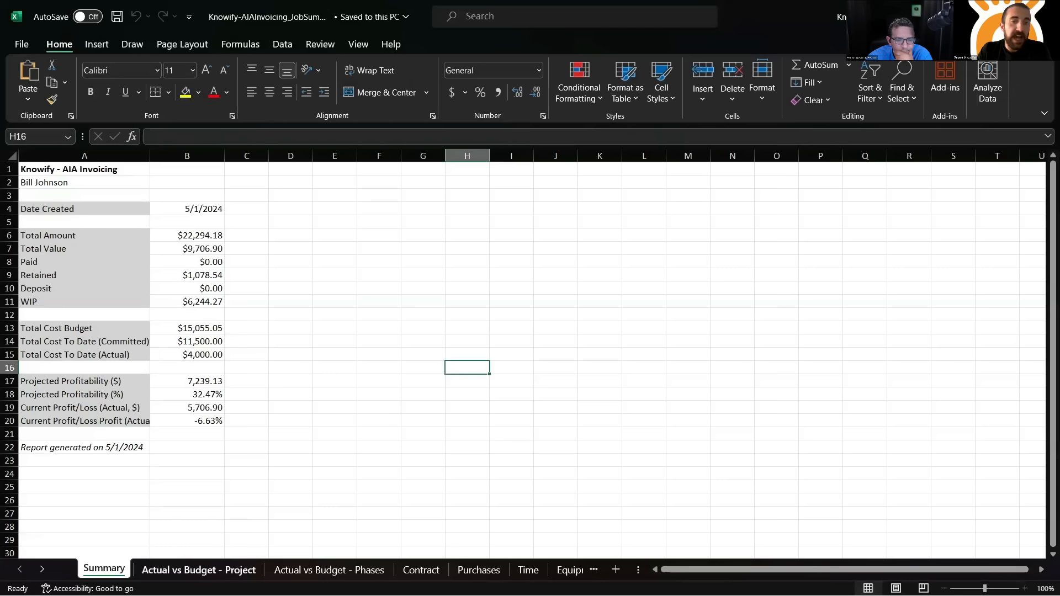
left_click(212, 570)
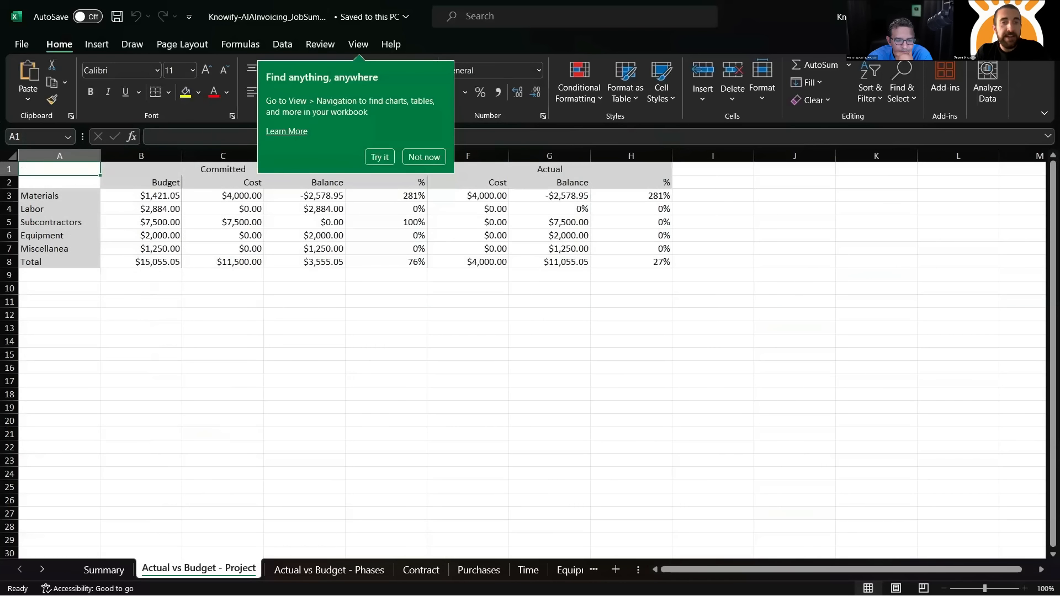
left_click(425, 158)
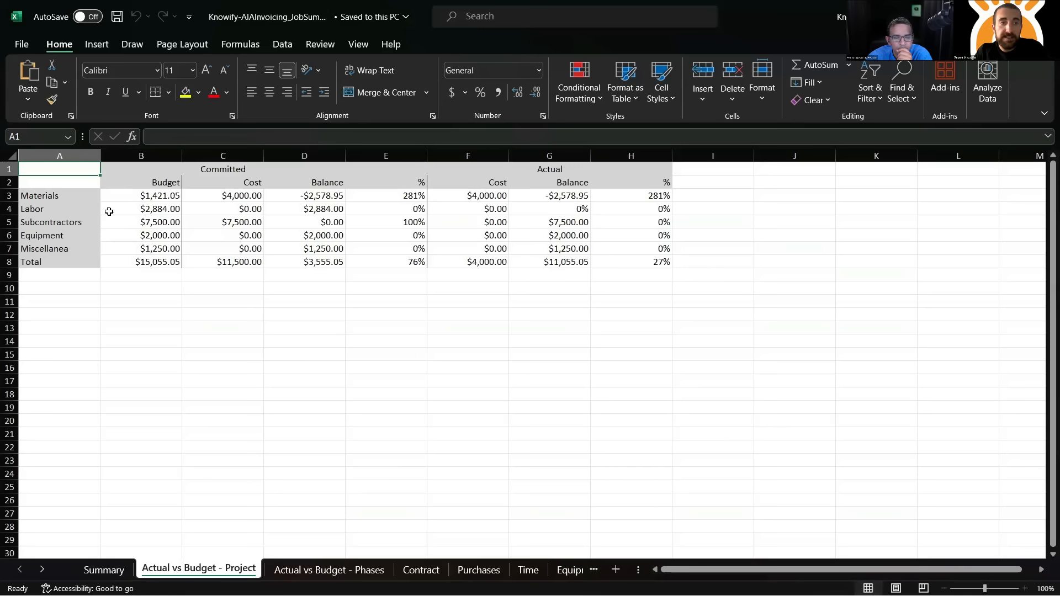
left_click_drag(64, 196, 78, 260)
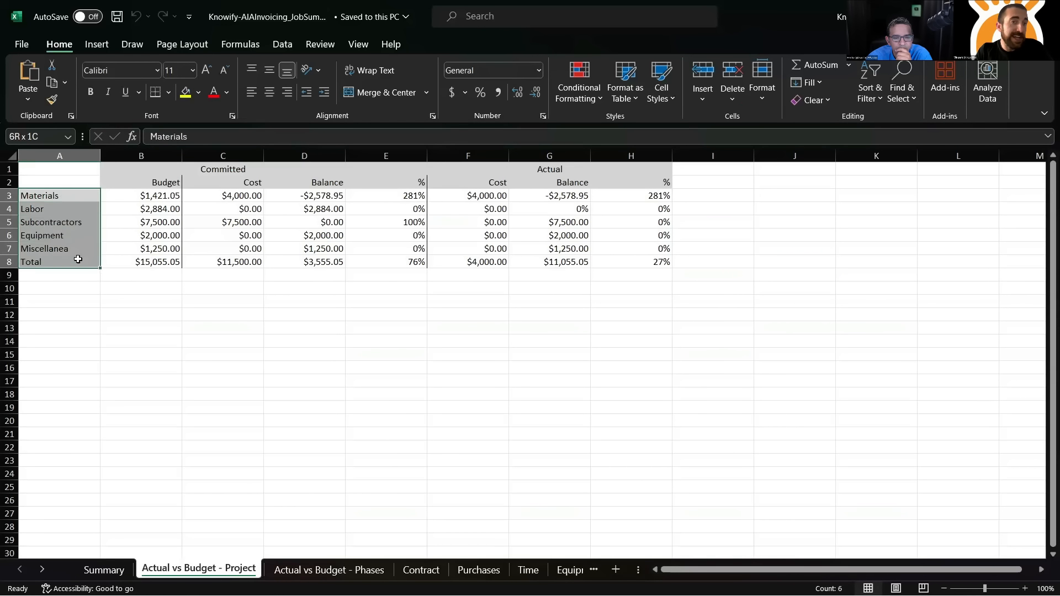
left_click(325, 365)
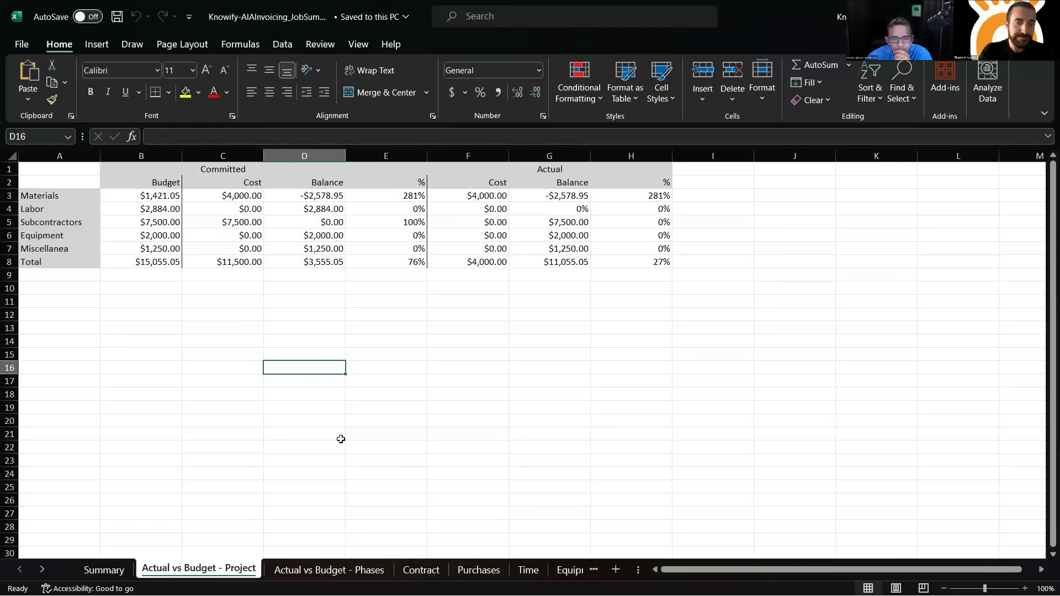
- Examine the Actual vs Budget - Phases sheet, including Demolition's remaining total cost and the breakdown by cost type
left_click(333, 570)
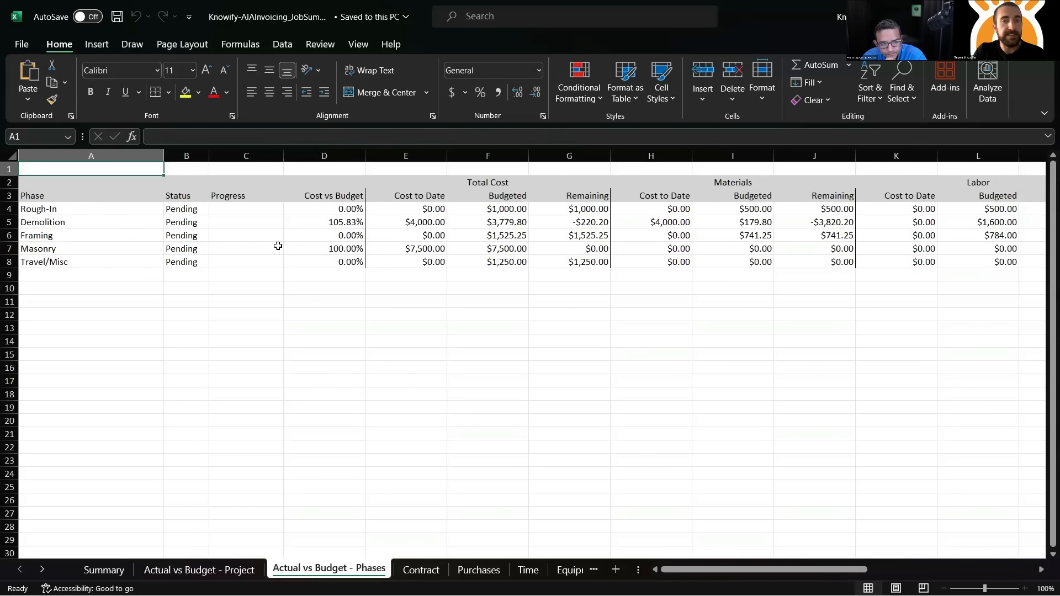
scroll(450, 246, "right", 2)
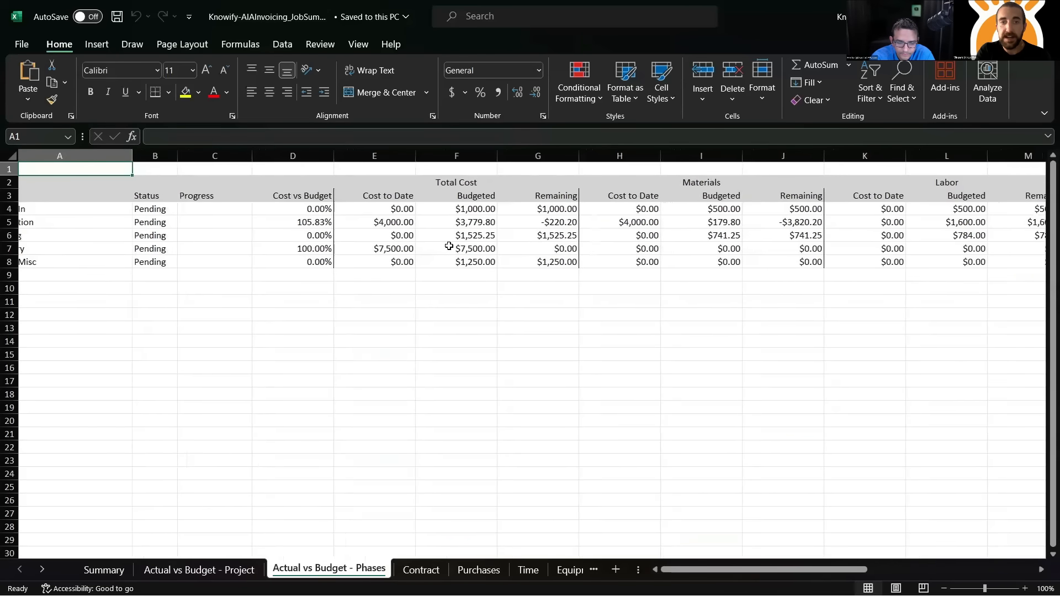
left_click(551, 154)
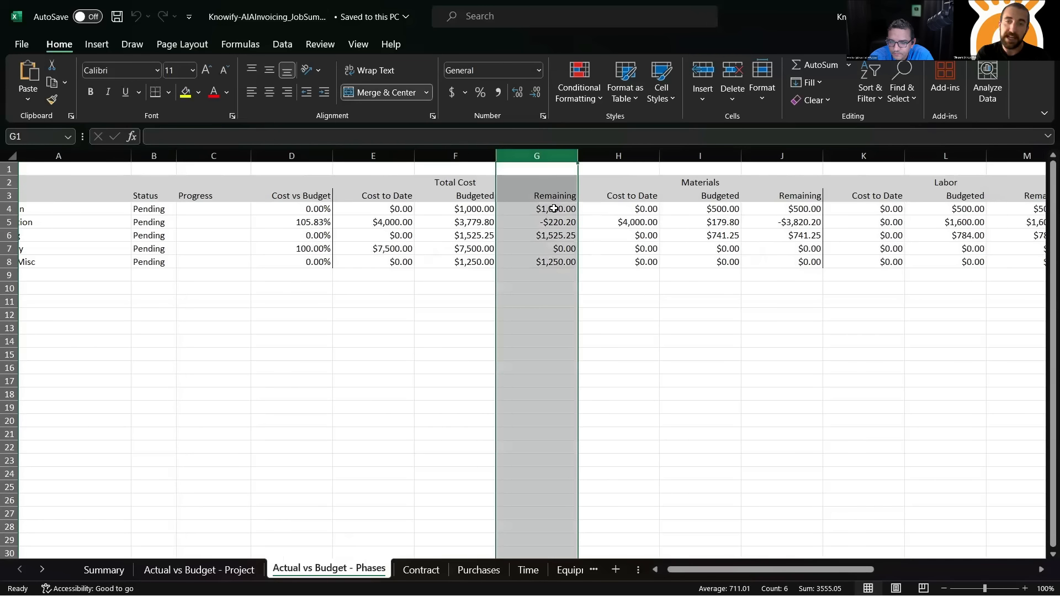
left_click(572, 223)
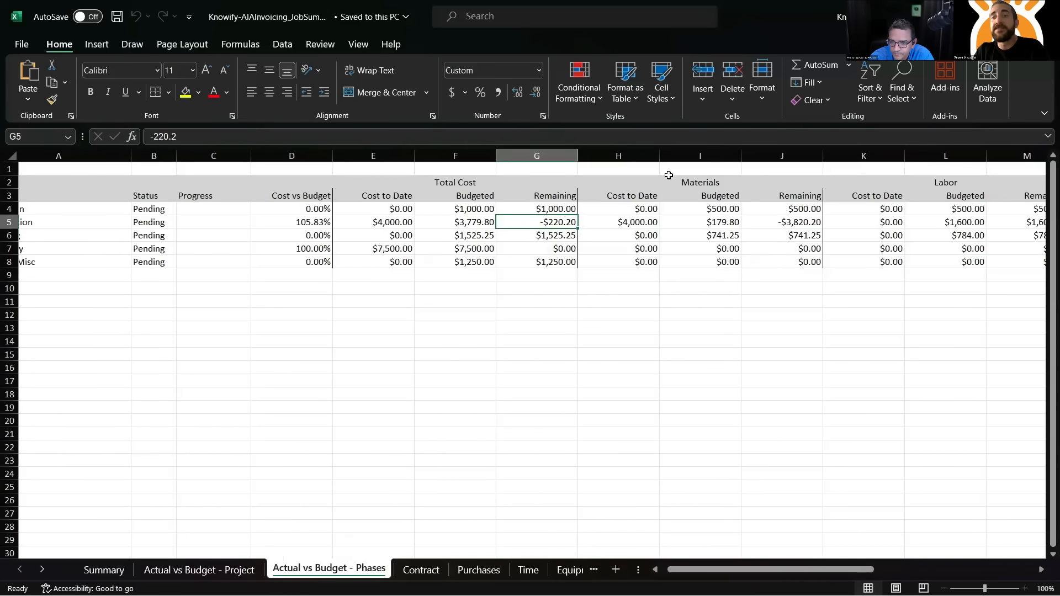
scroll(690, 188, "right", 2)
scroll(710, 199, "right", 7)
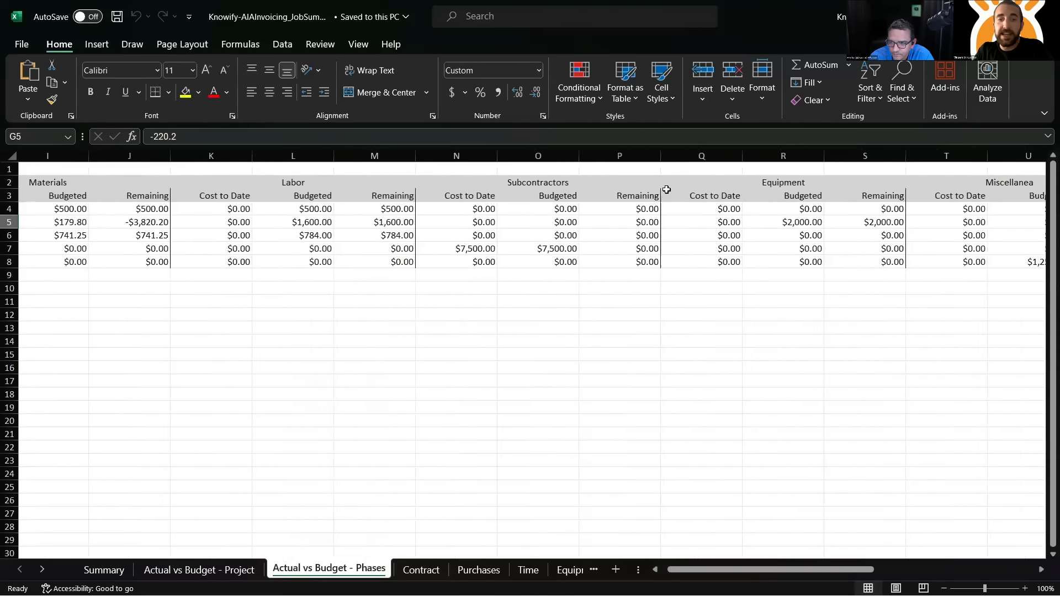
- Review the Contract sheet's line items, comparing the Price and Price Billed columns
left_click(421, 569)
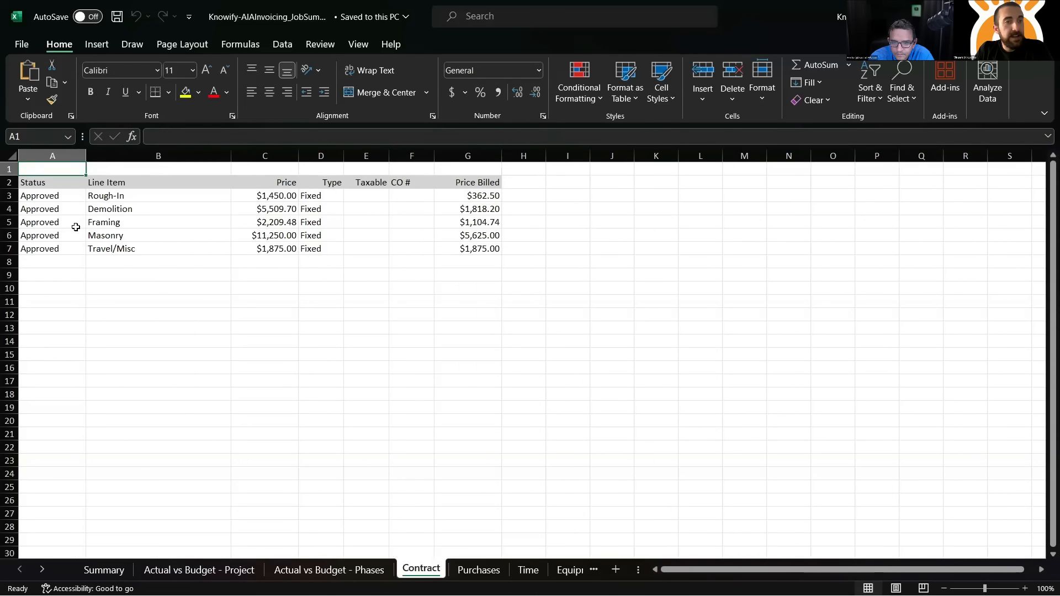
left_click(109, 261)
left_click(52, 260)
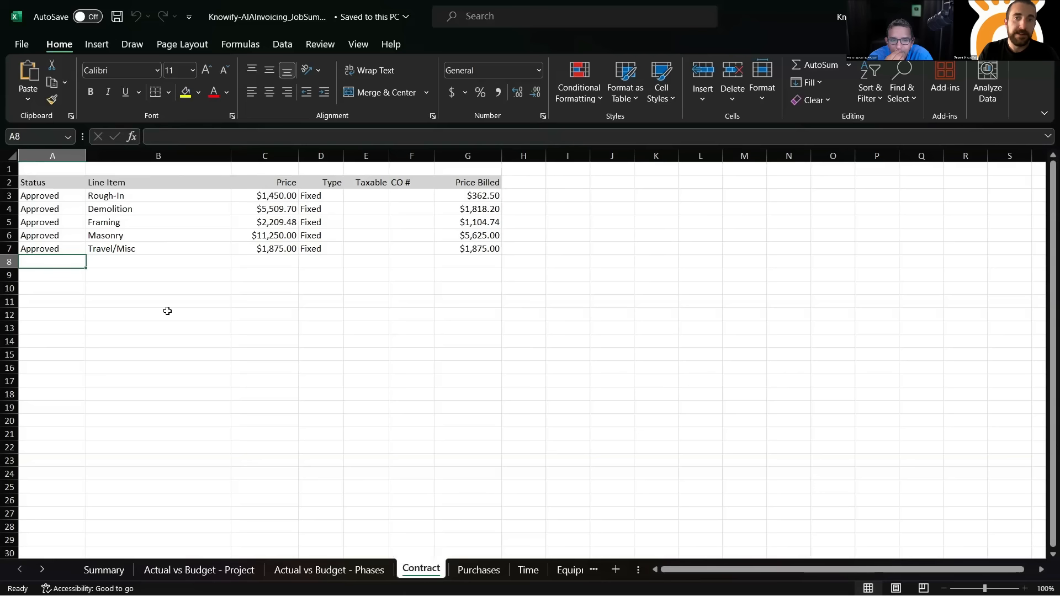
left_click_drag(282, 184, 275, 247)
left_click_drag(494, 173, 478, 267)
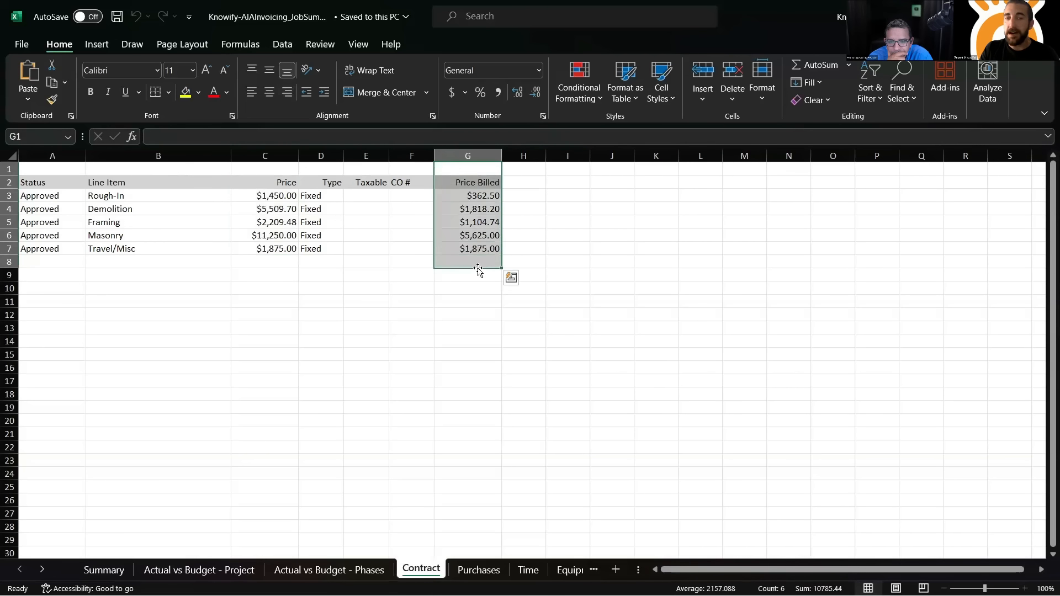
left_click(447, 288)
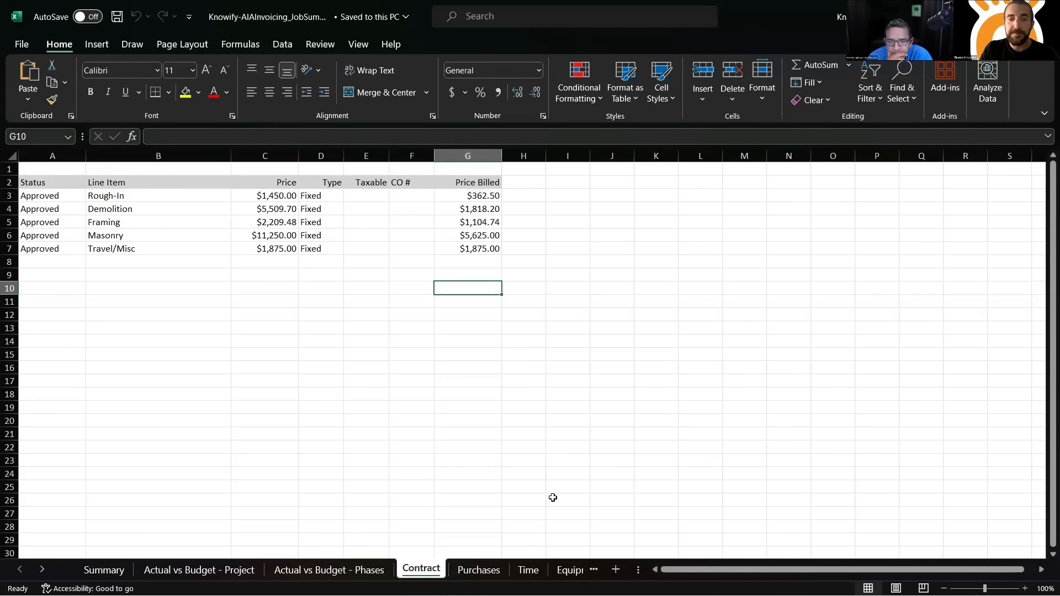
- Review the Demolition materials purchase from ABC Vendor on the Purchases sheet
left_click(478, 570)
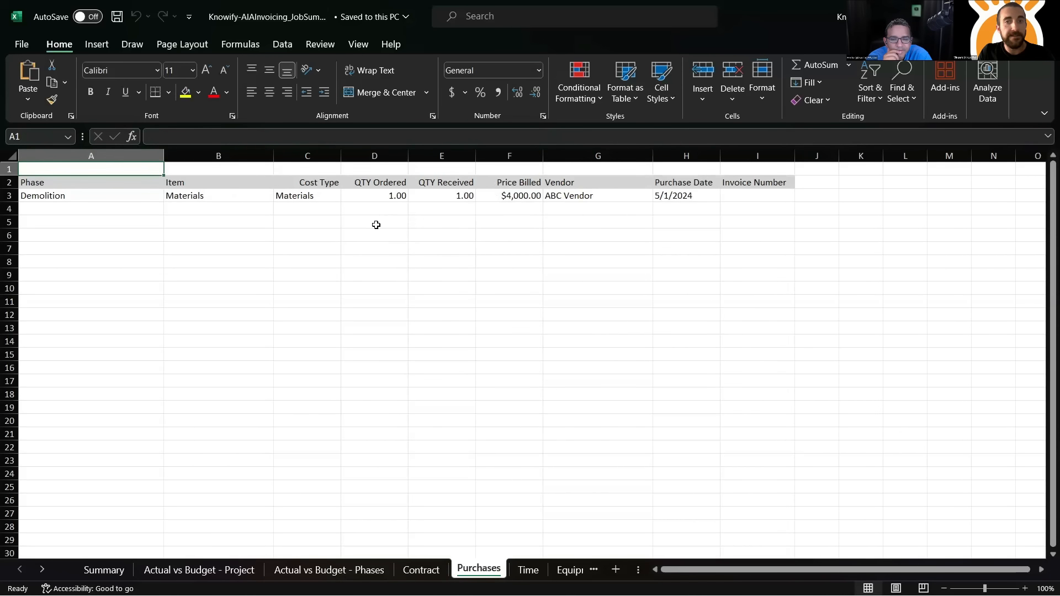
left_click_drag(141, 196, 707, 211)
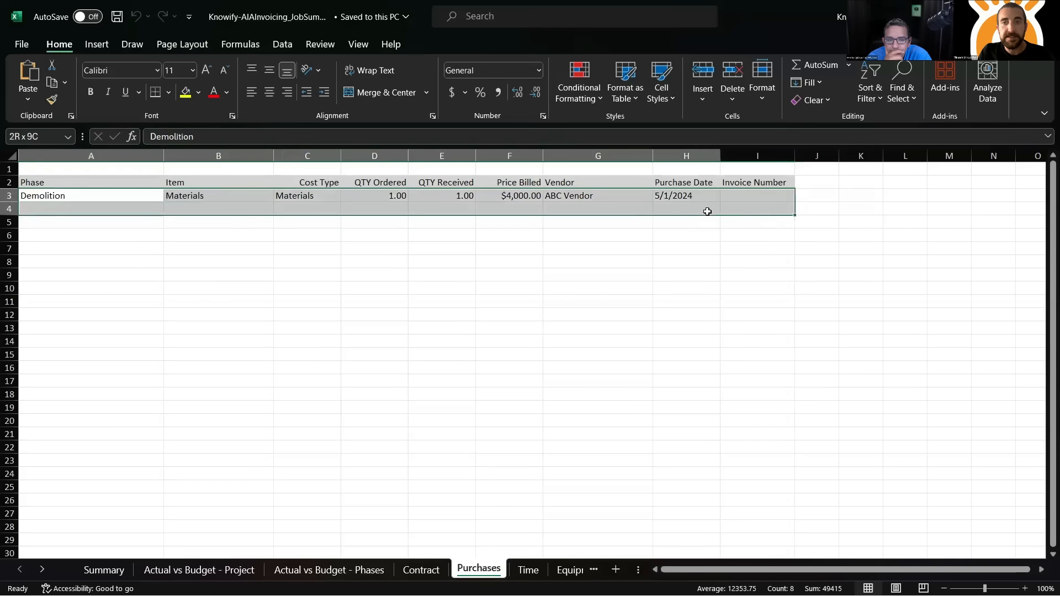
left_click(569, 223)
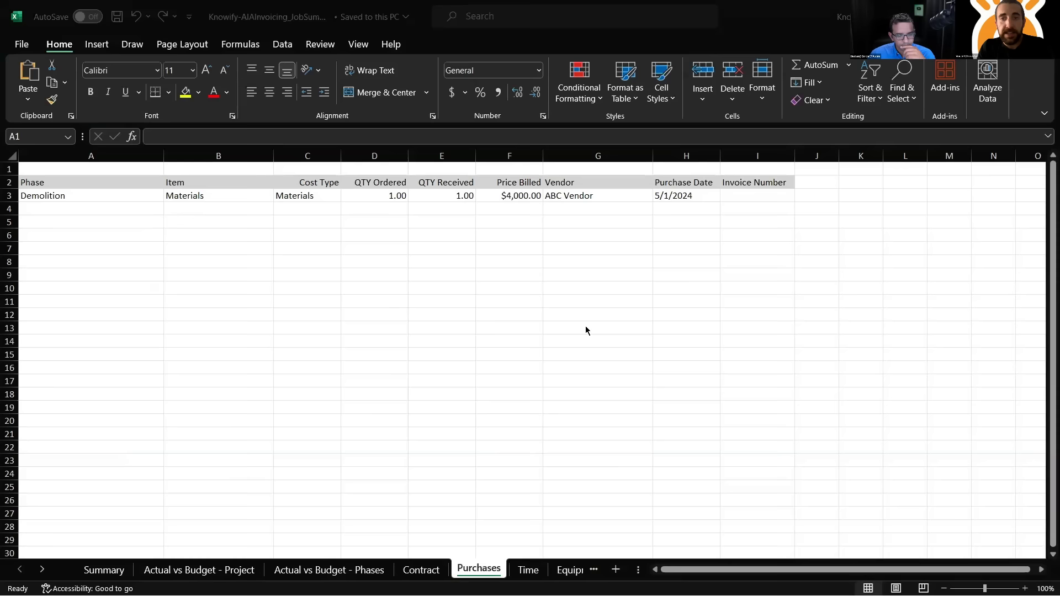
- Switch back to Knowify and generate an Advanced Jobs Report from the company-wide advanced reports
key("alt+Tab")
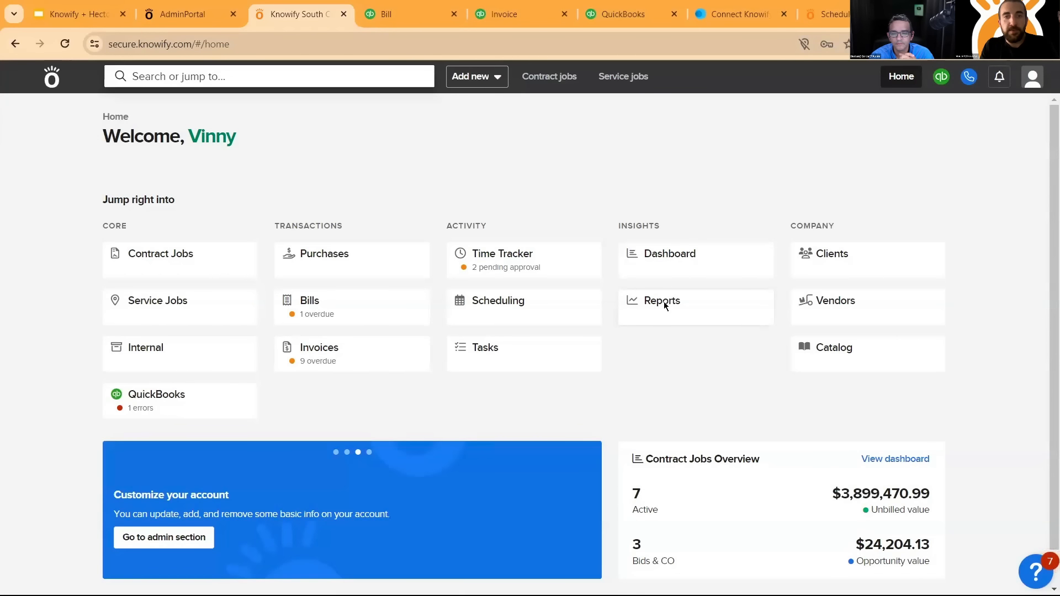
left_click(665, 304)
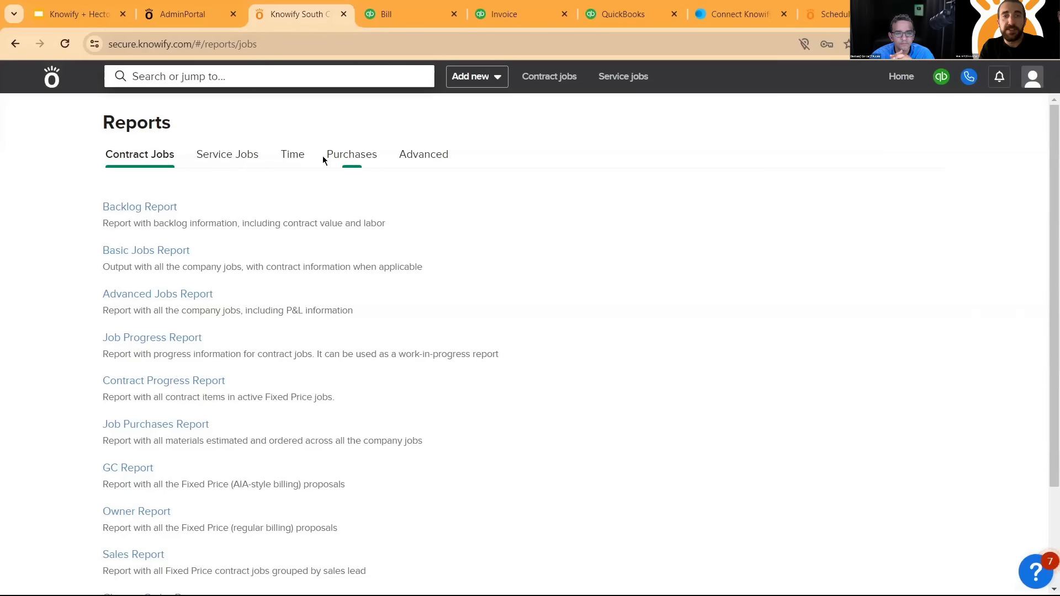
left_click(423, 157)
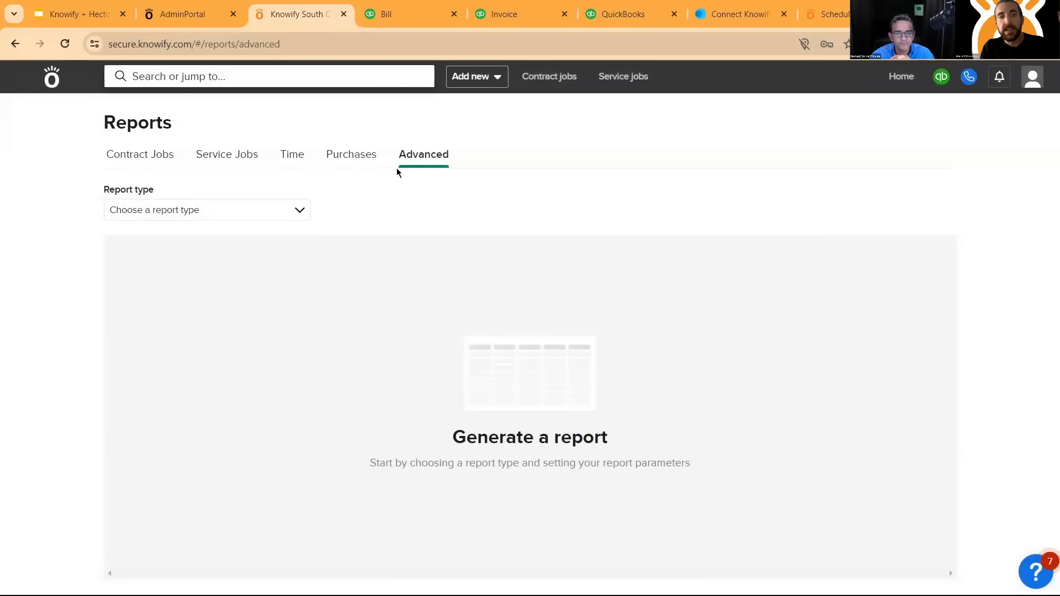
left_click(298, 214)
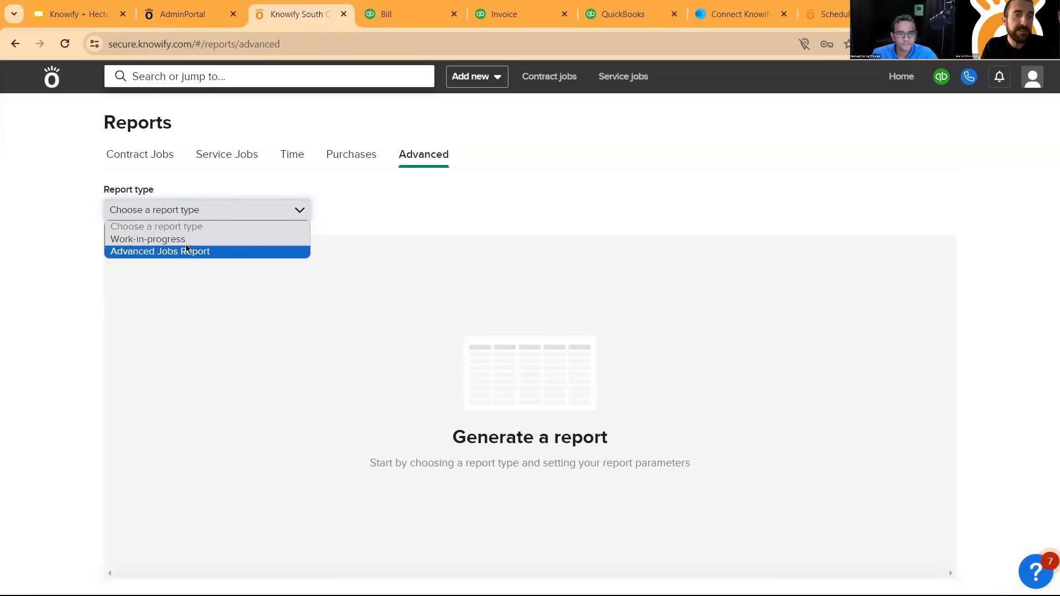
left_click(197, 252)
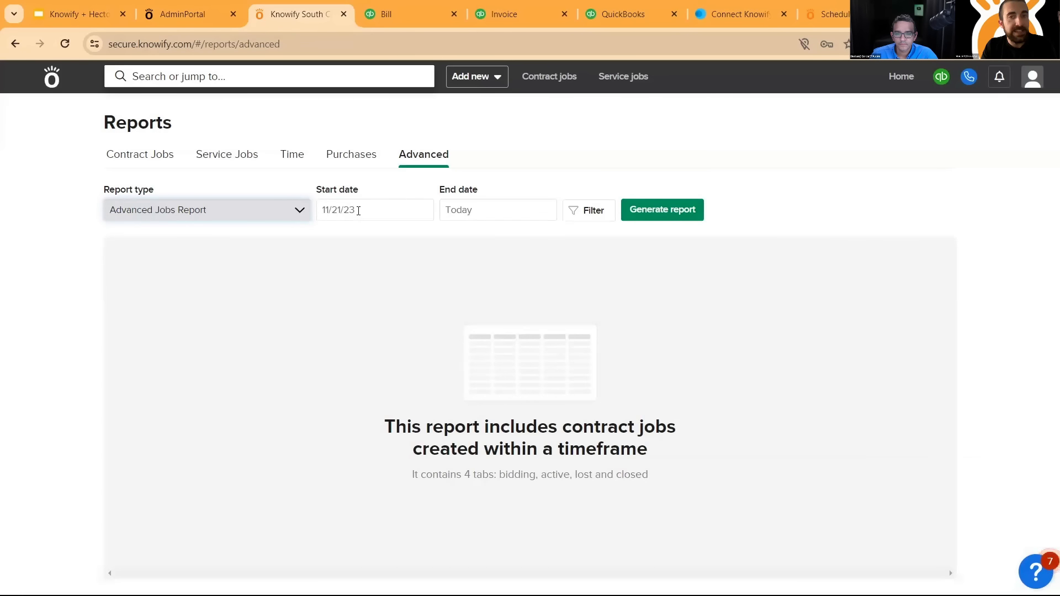
left_click(636, 212)
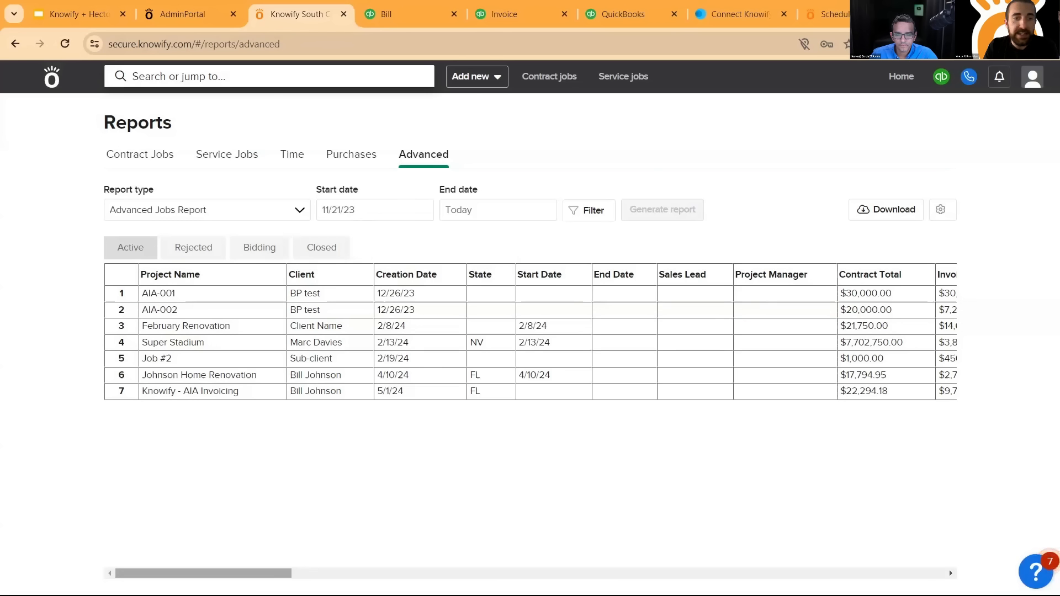
- Examine the active jobs' contract totals, invoiced amounts, retainage and invoice payments in the Advanced Jobs Report
left_click_drag(243, 574, 235, 574)
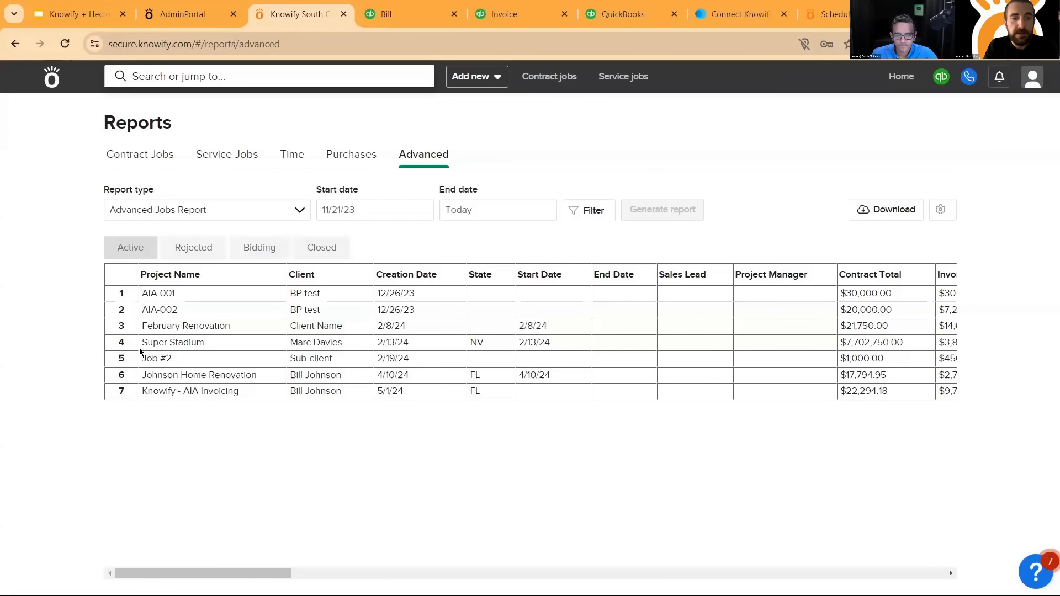
left_click(124, 395)
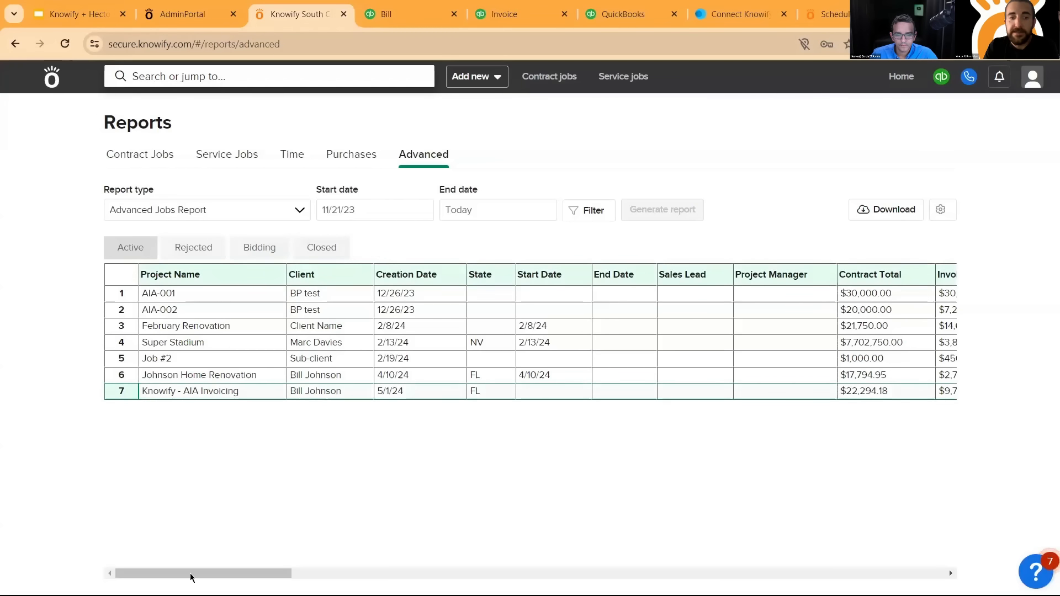
mouse_move(164, 576)
left_mouse_down()
mouse_move(200, 576)
mouse_move(171, 576)
left_mouse_up()
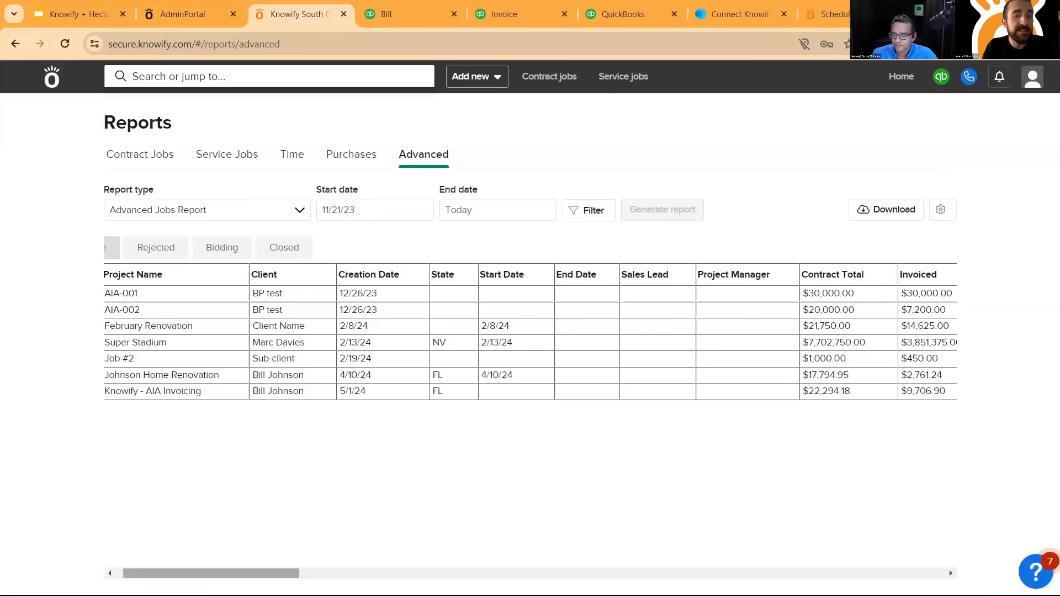
left_click_drag(238, 576, 257, 578)
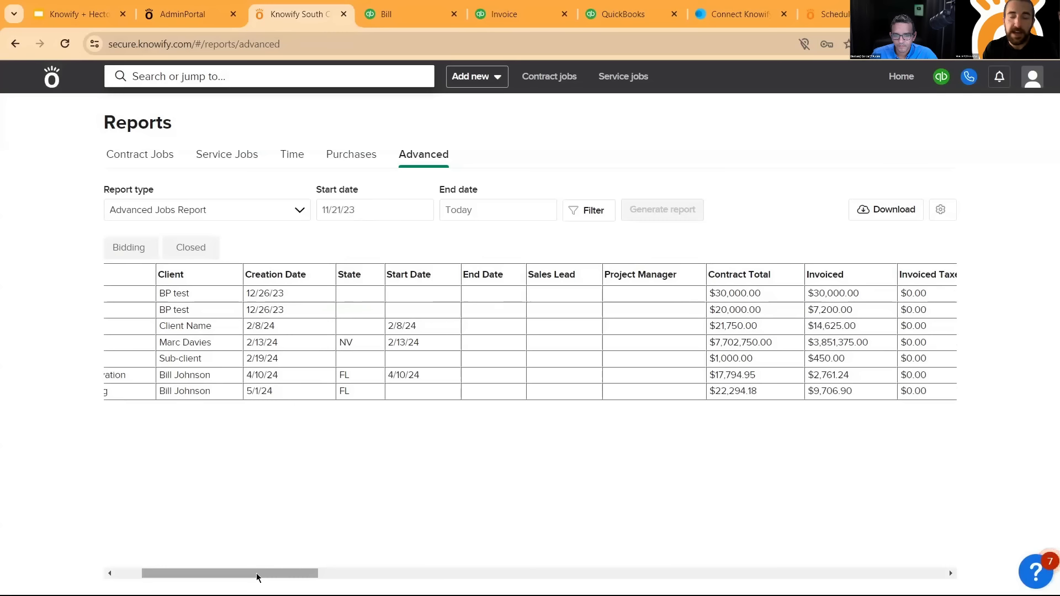
left_click_drag(257, 574, 297, 574)
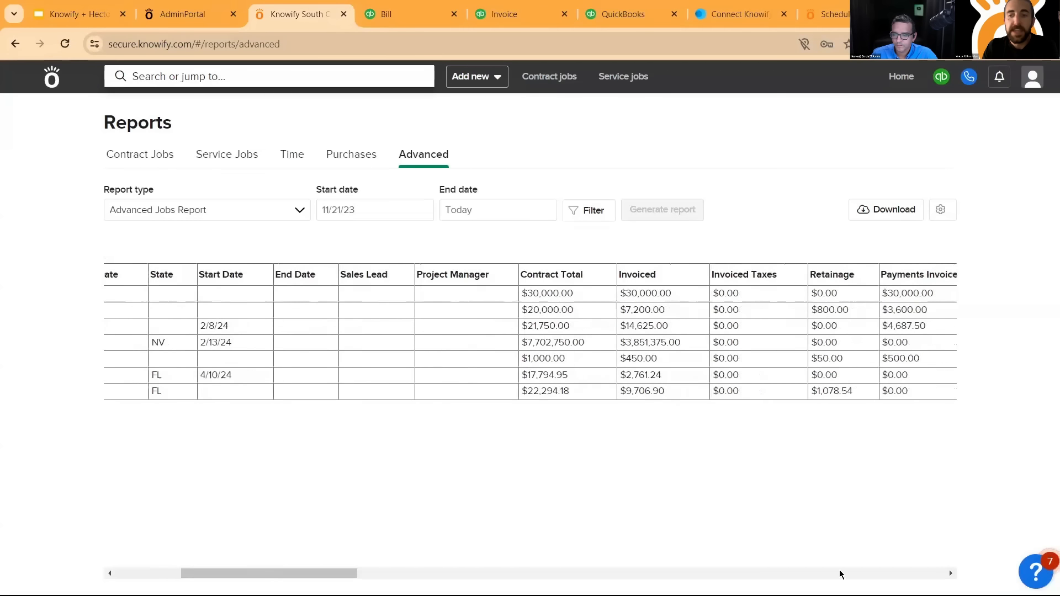
left_click_drag(949, 572, 952, 575)
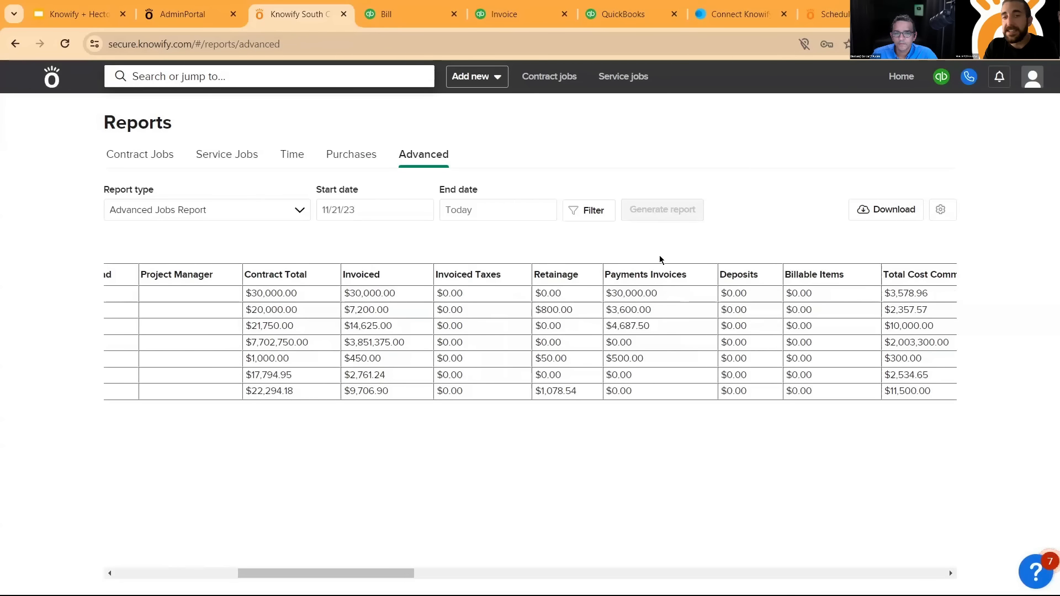
left_click(954, 575)
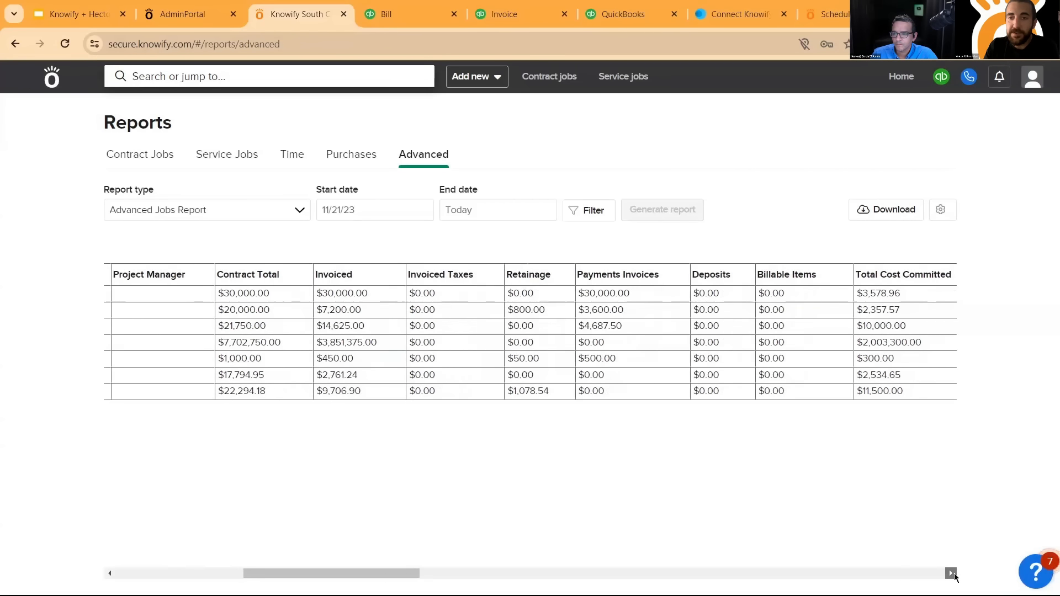
- Compare each job's total cost committed with its cost budget and remaining budget, including the labor columns
left_click(951, 574)
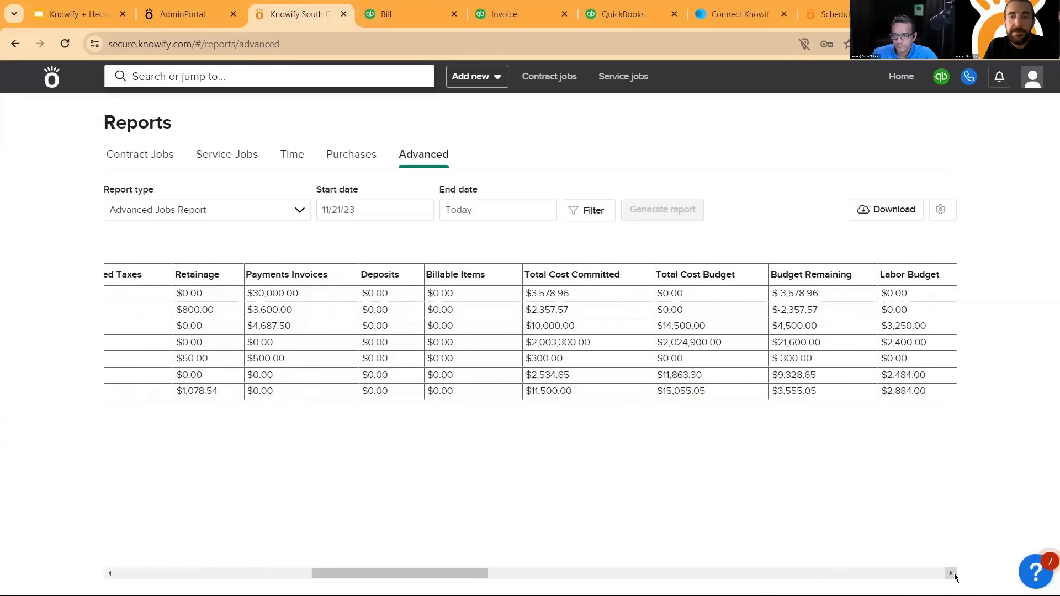
left_click(951, 574)
left_click(951, 574)
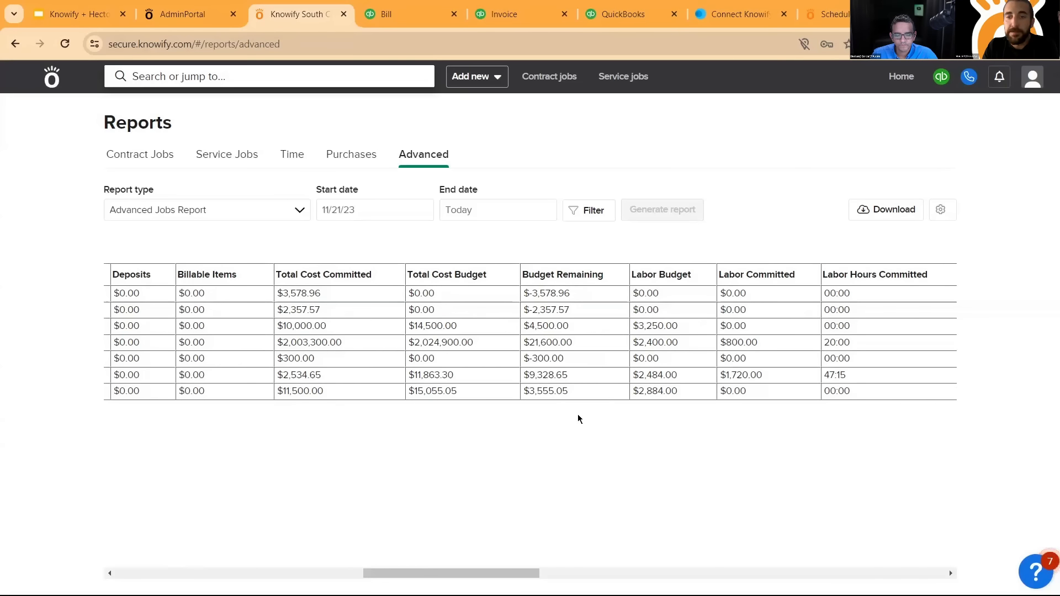
left_click(951, 574)
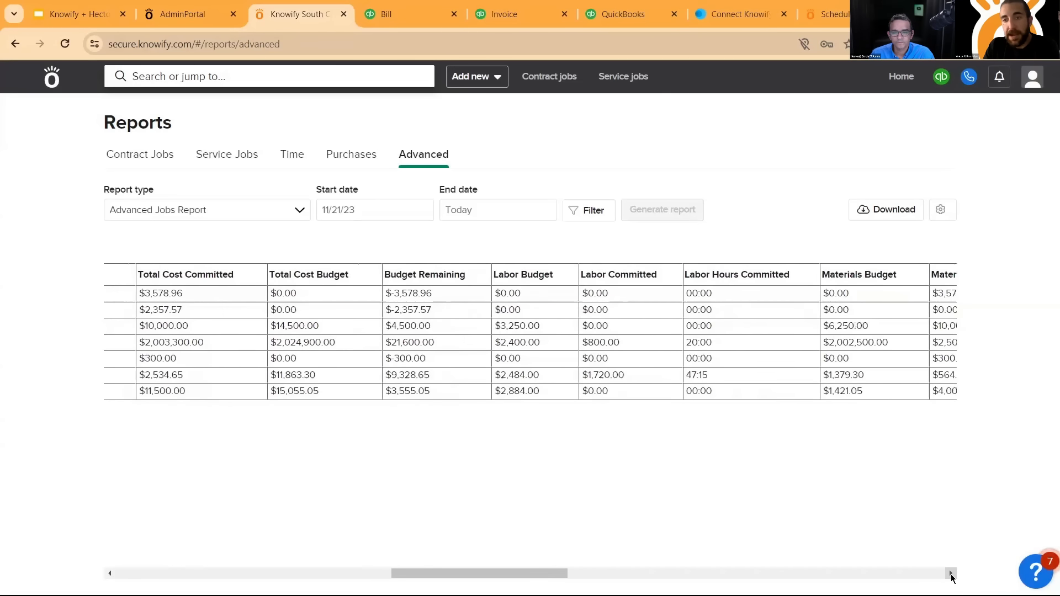
left_click(951, 573)
left_click(951, 574)
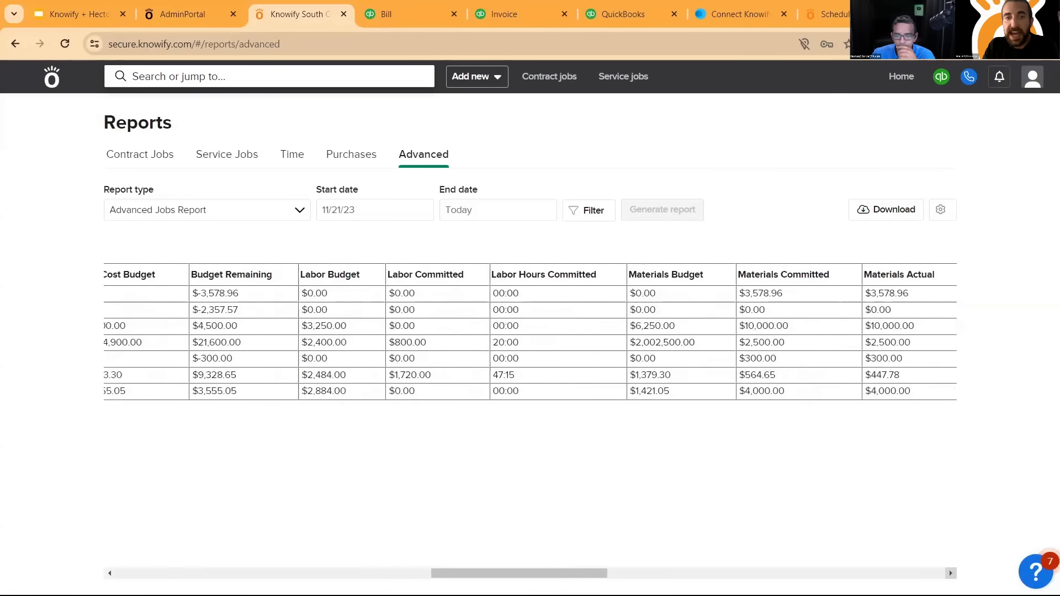
- Review the materials, subs, equipment and miscellanea costs for each job, through to the WIP, profit and projected profitability columns
left_click(950, 574)
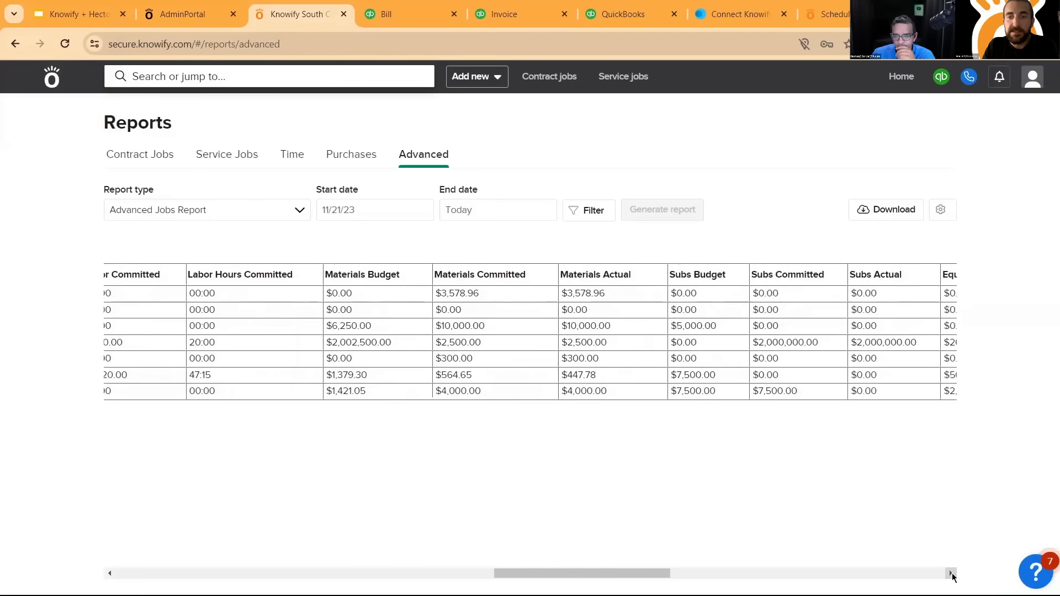
left_click(951, 573)
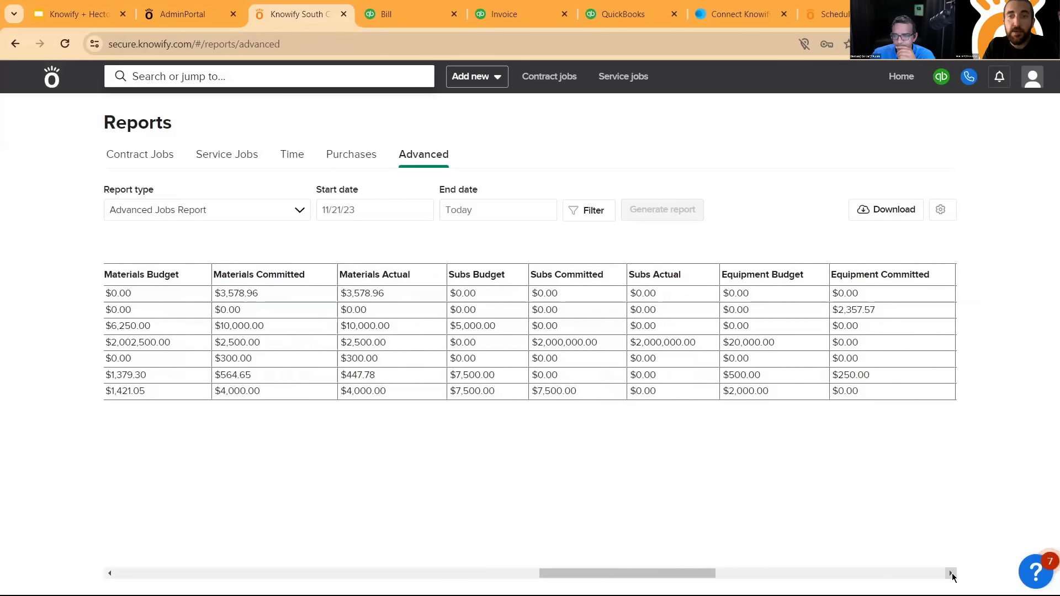
left_click(951, 574)
left_click(951, 574)
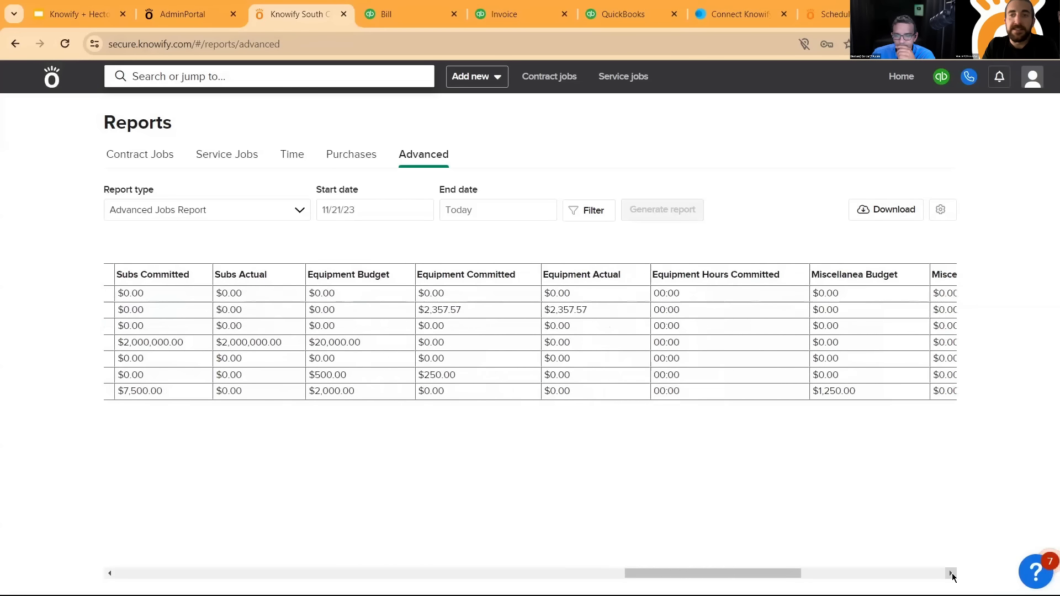
left_click(951, 574)
left_click(951, 574)
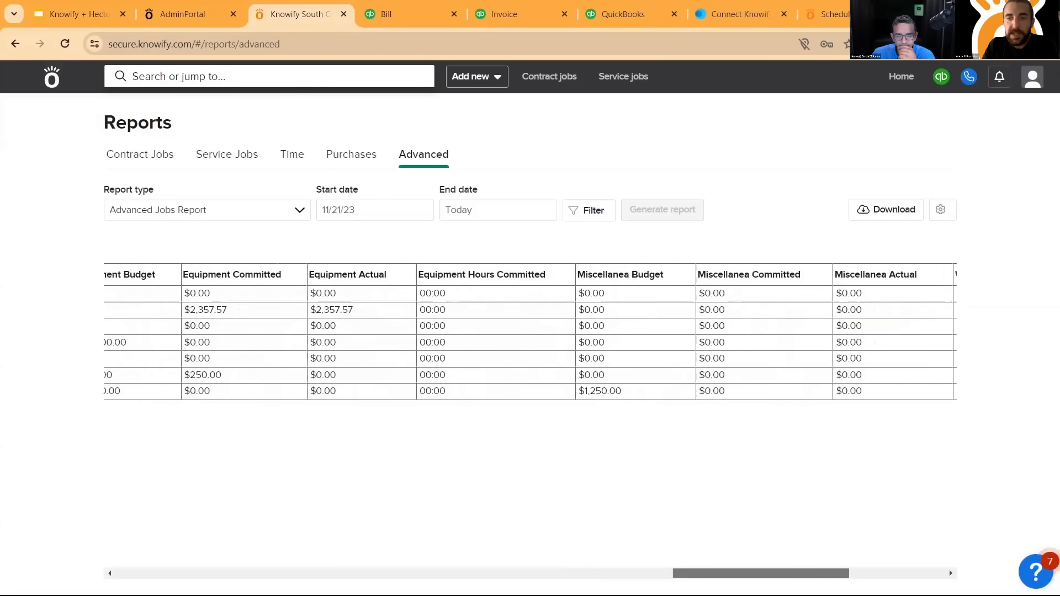
left_click_drag(761, 574, 835, 574)
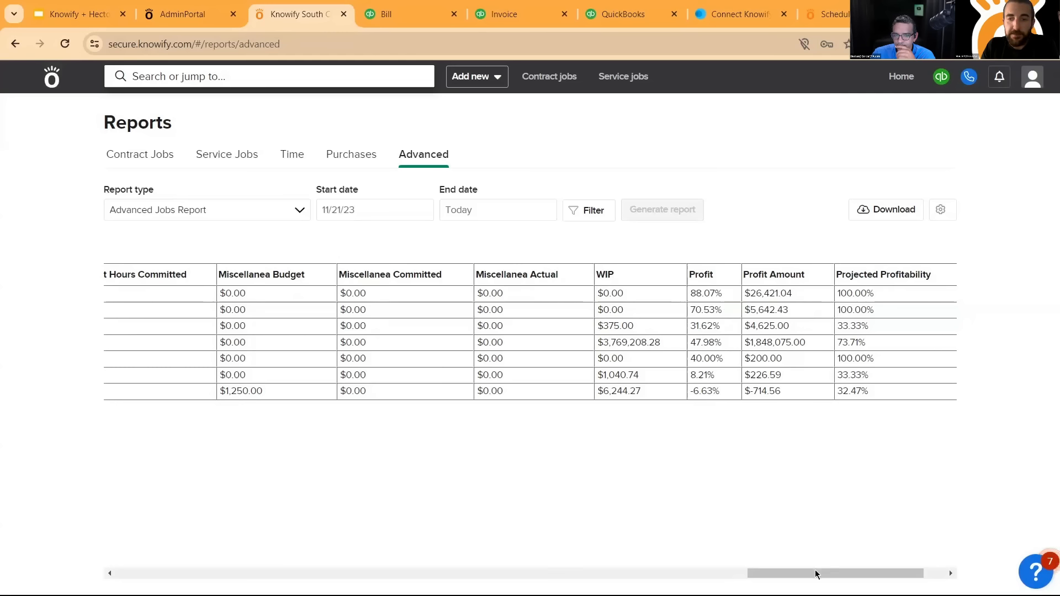
left_click_drag(823, 574, 850, 574)
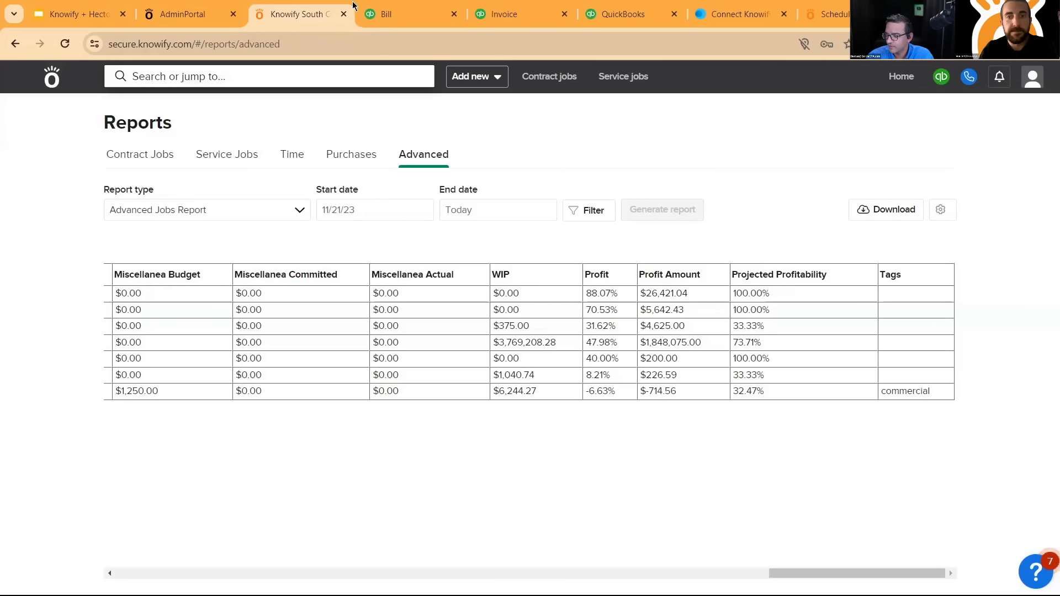
- Hide the Creation date, State, Start date and End date columns from the Advanced Jobs Report
left_click(942, 214)
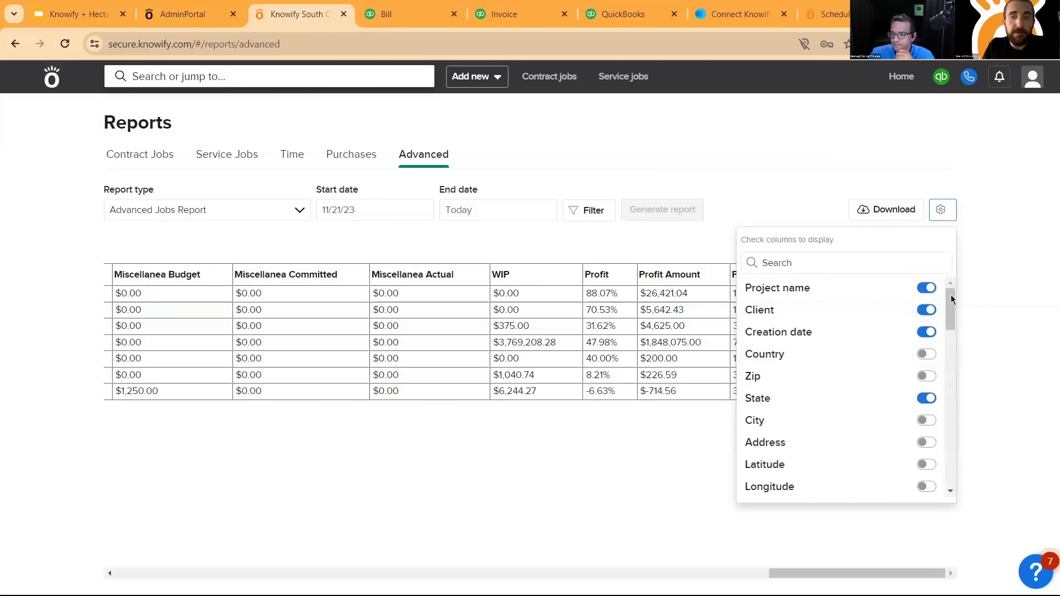
left_click(928, 360)
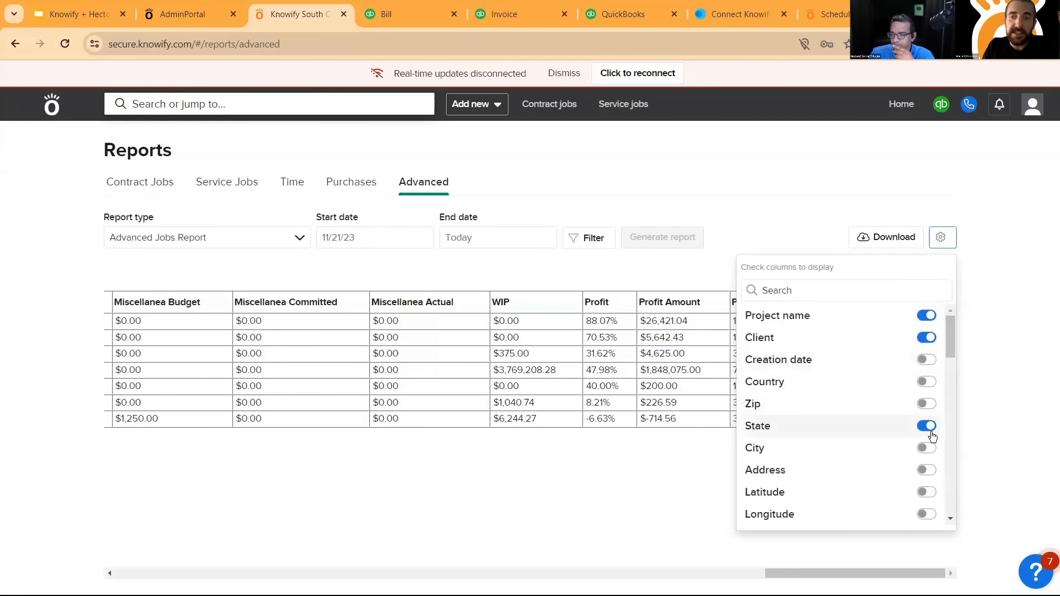
left_click(927, 426)
left_click_drag(953, 321, 953, 352)
left_click(926, 362)
left_click(928, 384)
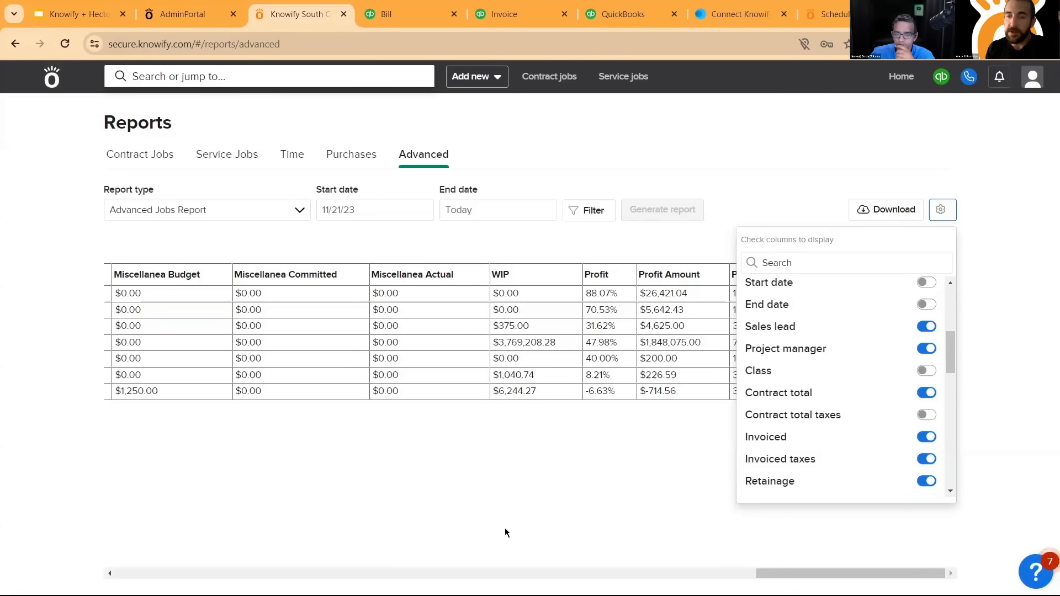
left_click(621, 493)
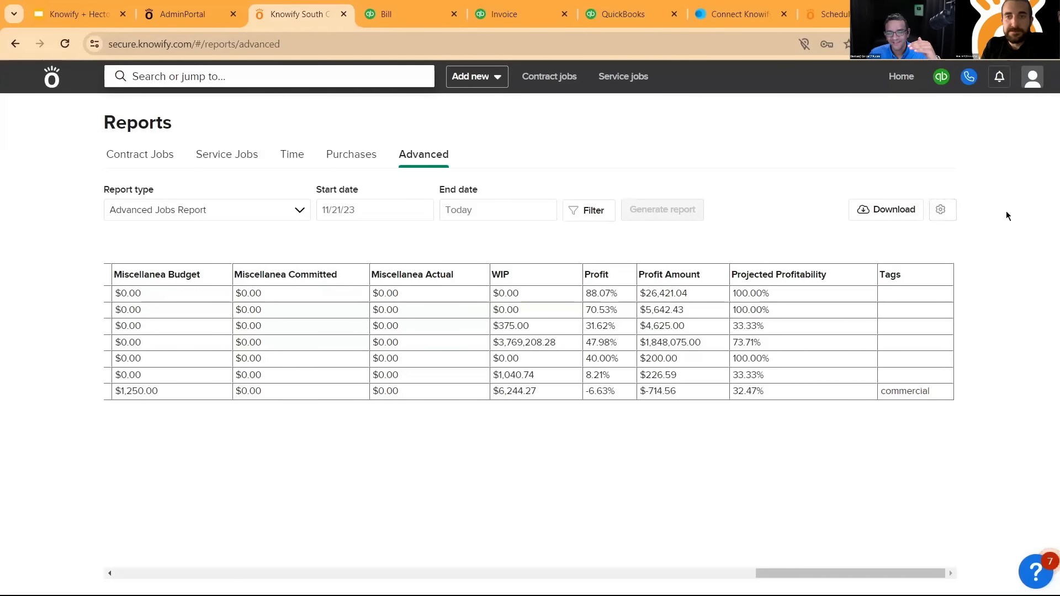
- Generate a Work-in-progress report covering 1/1/24 to 5/1/24
left_click(271, 209)
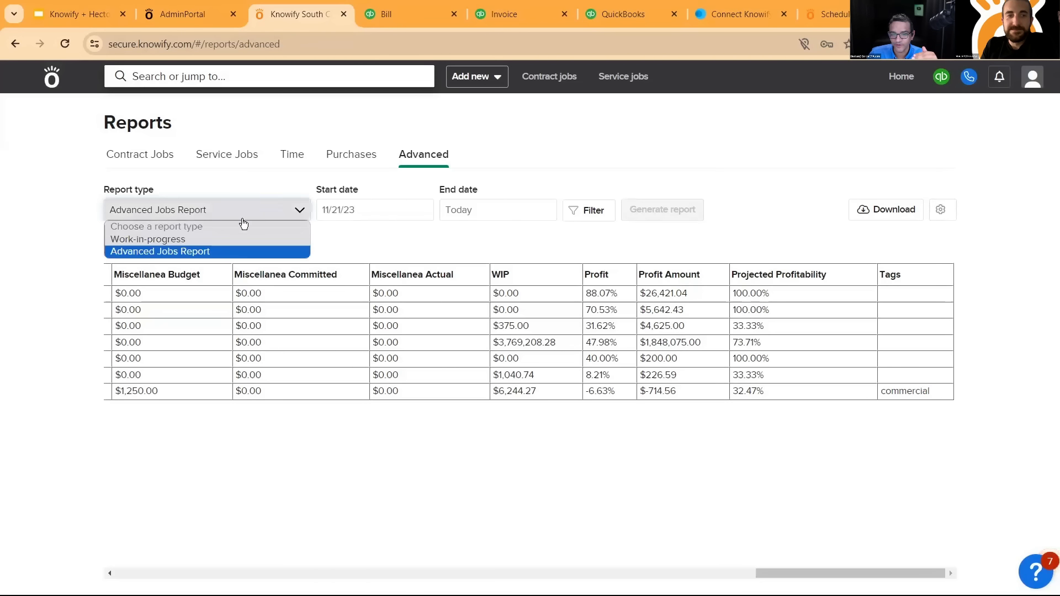
left_click(216, 239)
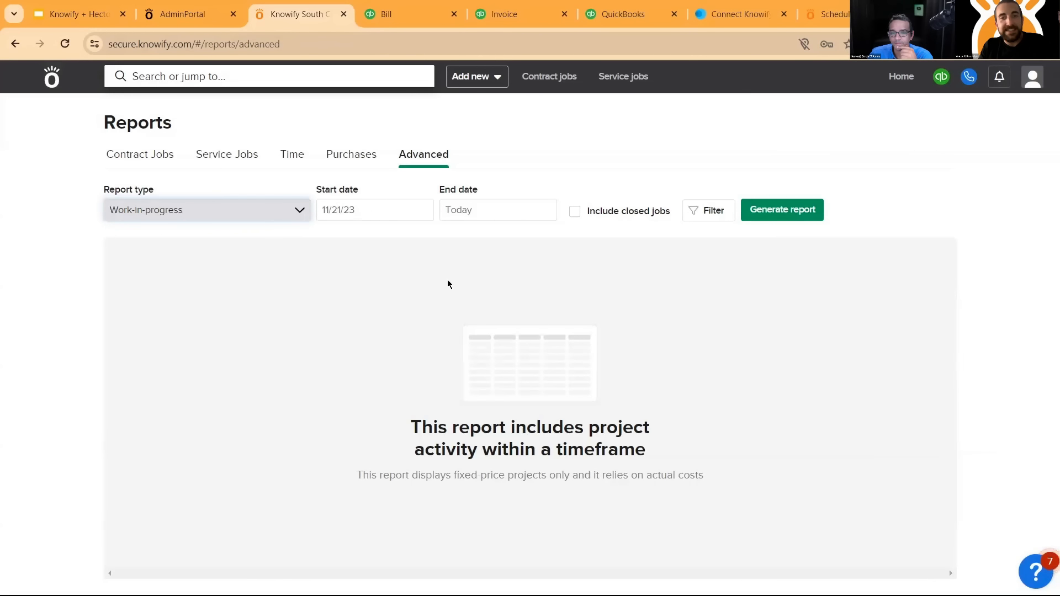
left_click(386, 210)
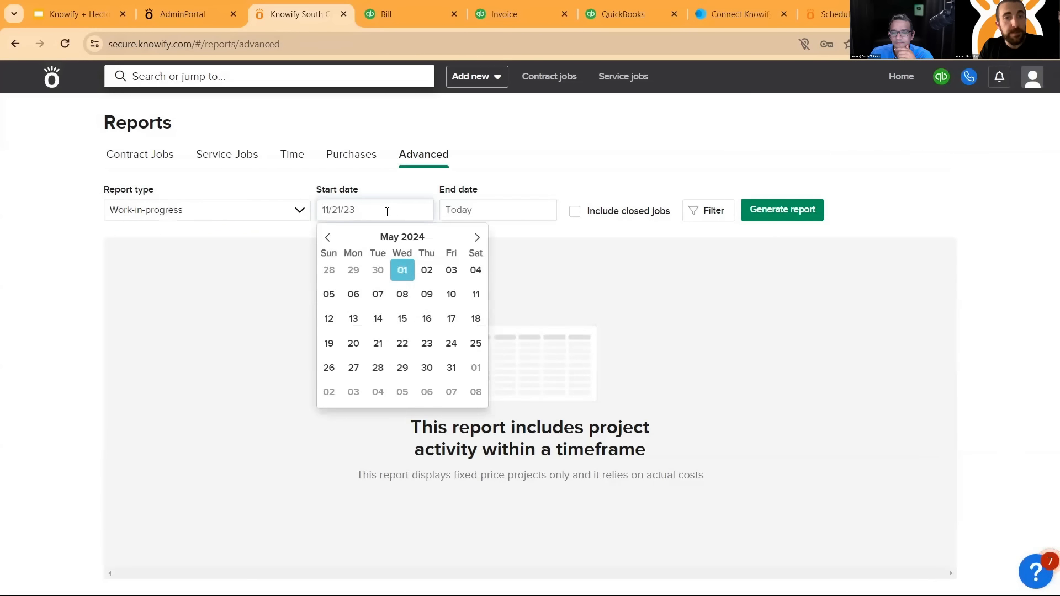
left_click(327, 238)
left_click(328, 238)
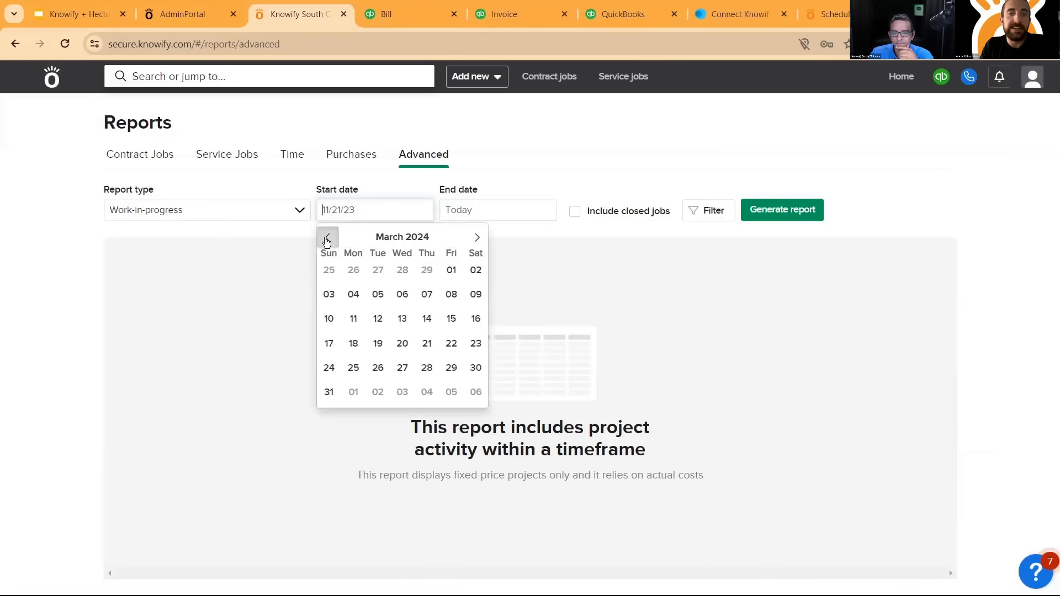
left_click(328, 239)
left_click(328, 240)
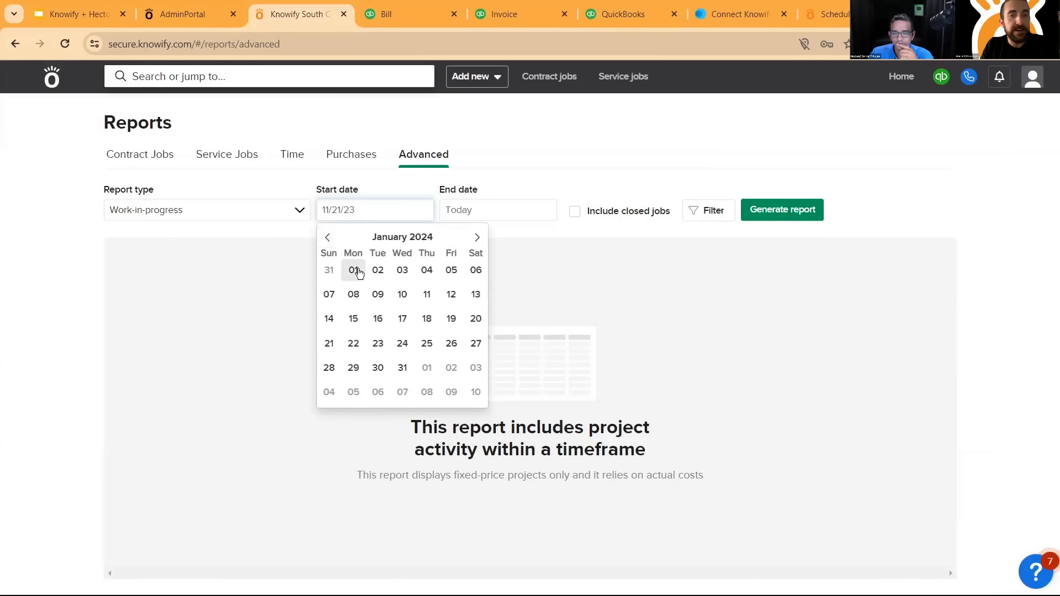
left_click(354, 270)
left_click(473, 210)
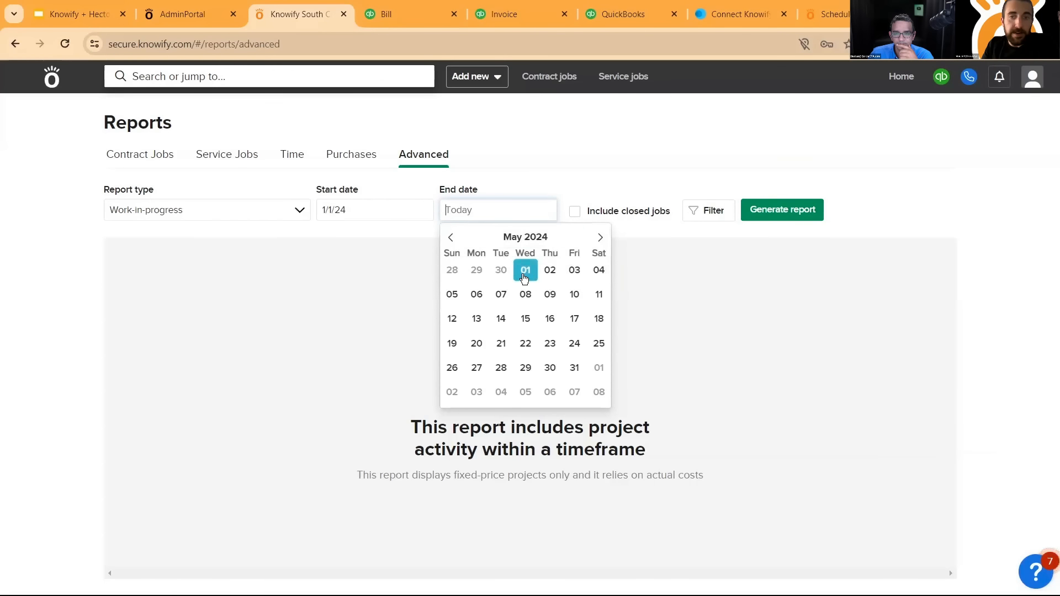
left_click(525, 272)
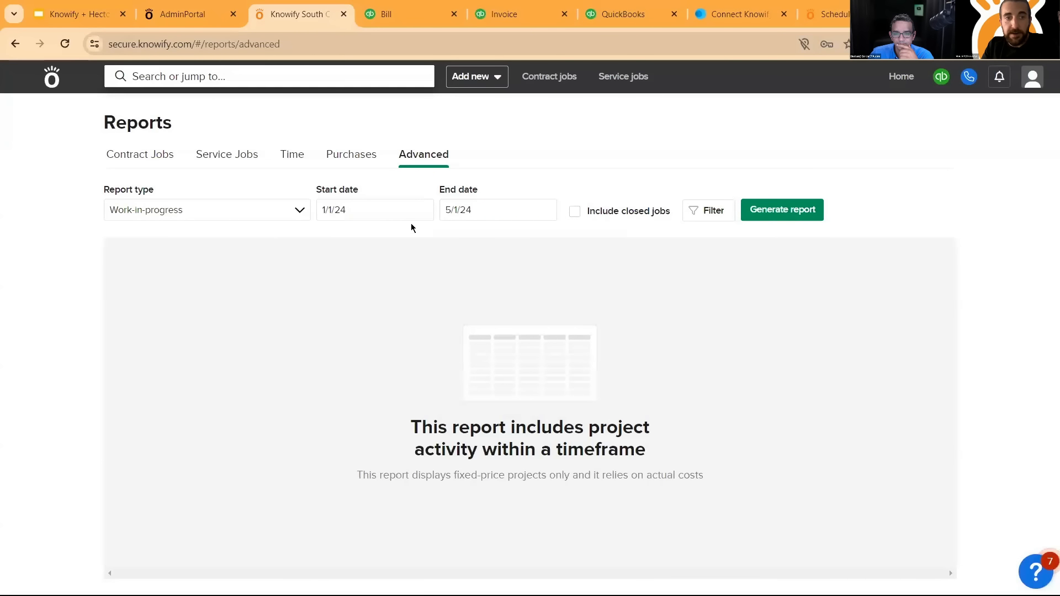
left_click(781, 218)
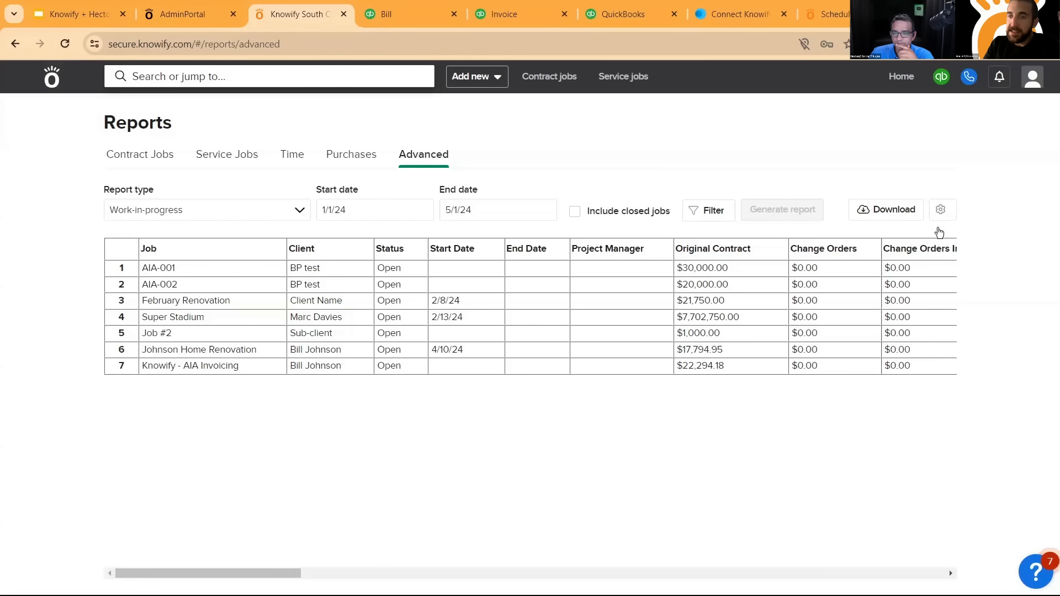
- Review the Work-in-progress report's contract, invoicing and cost columns, and regenerate the report with closed jobs included
left_click_drag(296, 574, 404, 574)
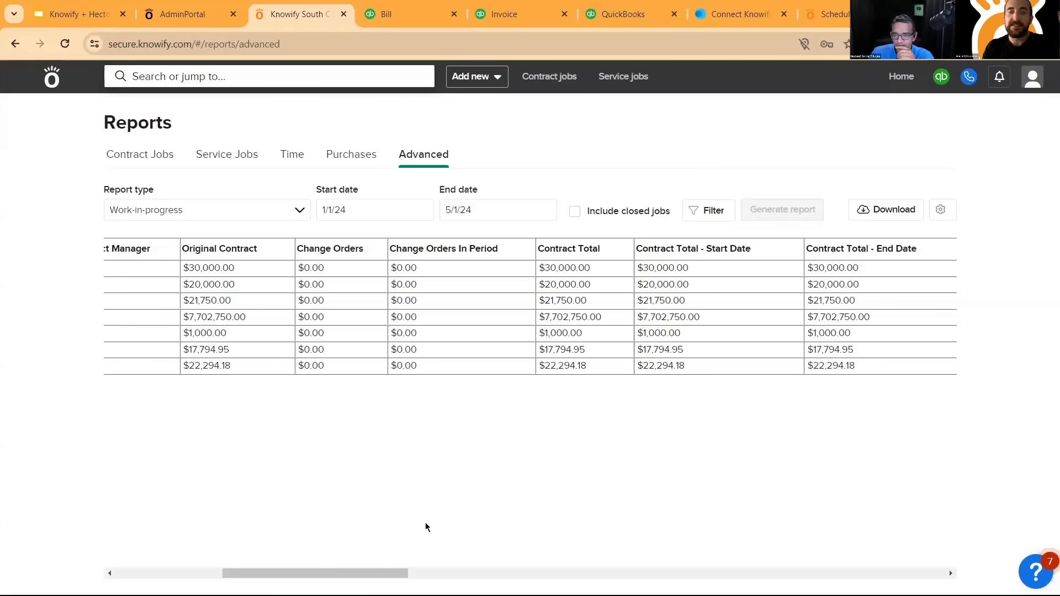
left_click_drag(352, 573, 535, 573)
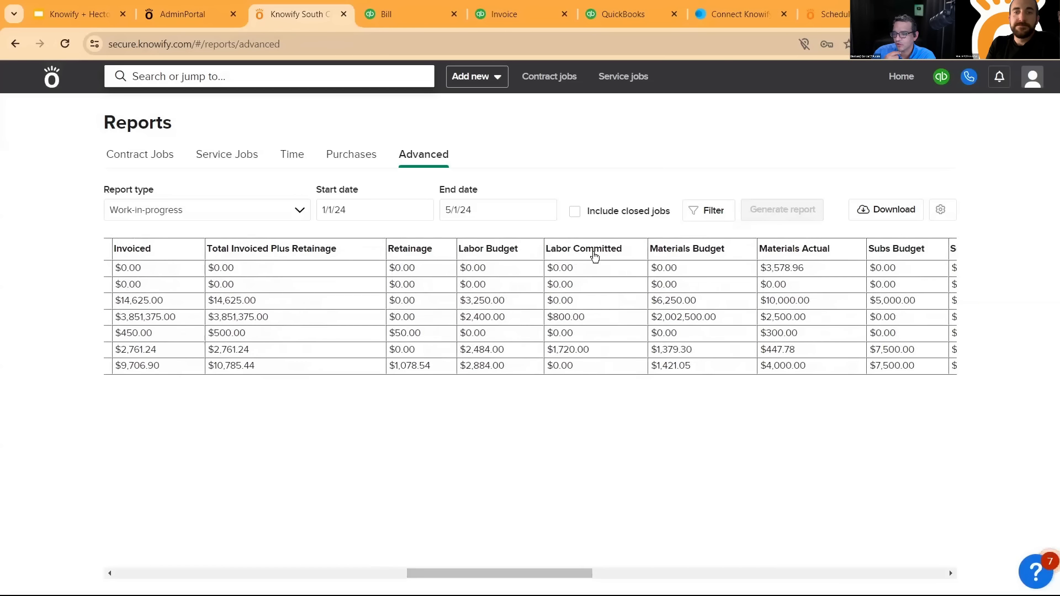
left_click(576, 214)
left_click(760, 219)
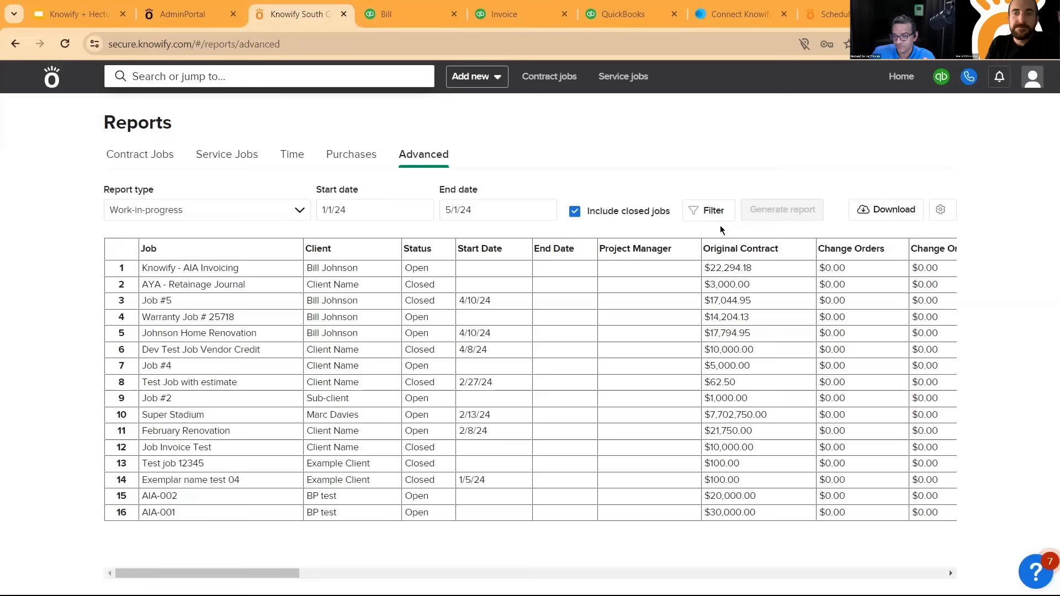
- Check the filter options available for the Work-in-progress report without applying a filter
left_click(714, 211)
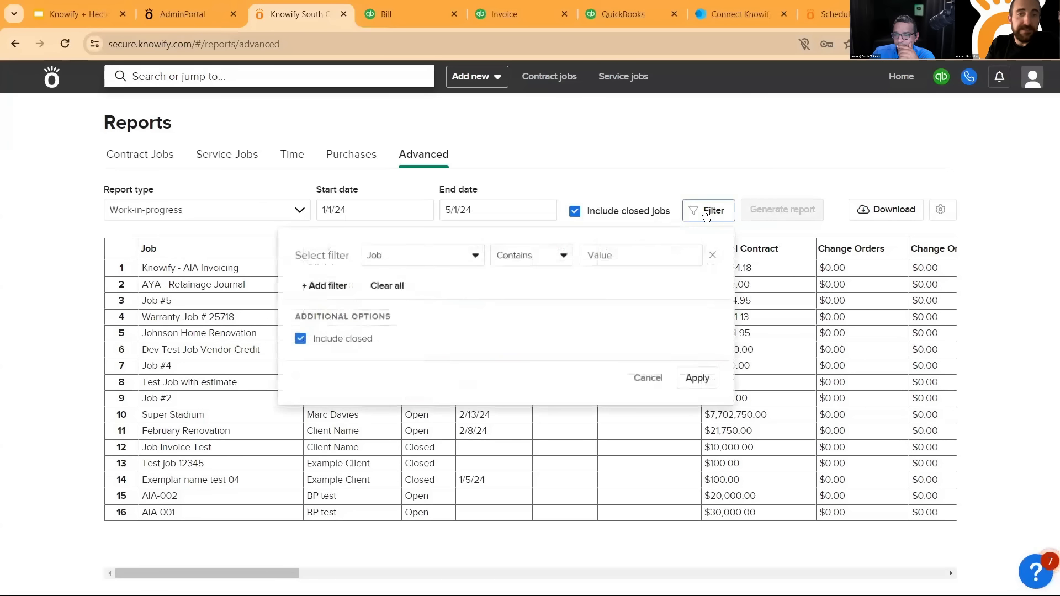
left_click(473, 256)
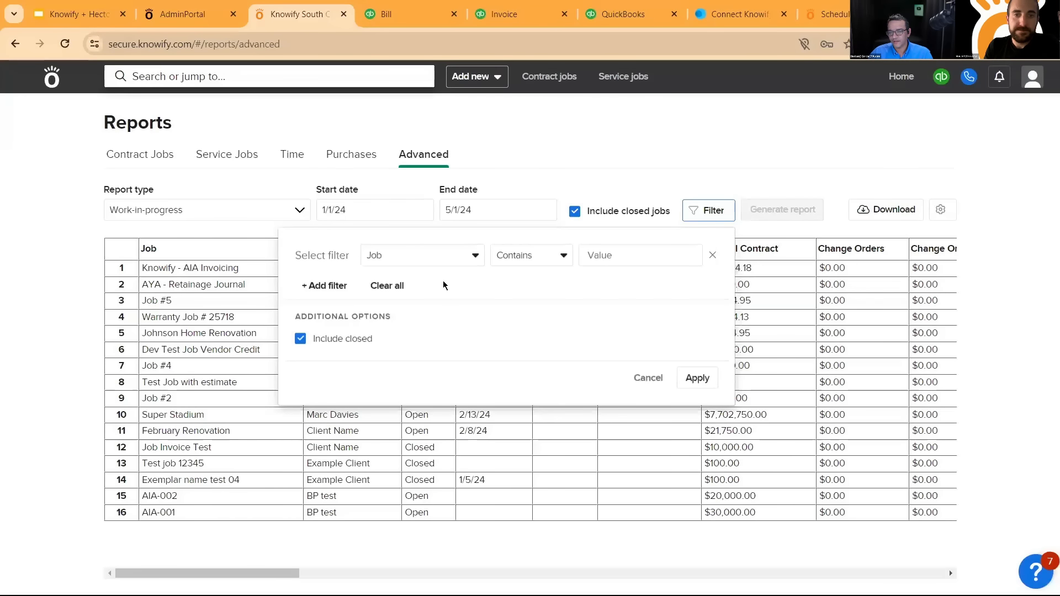
left_click(648, 380)
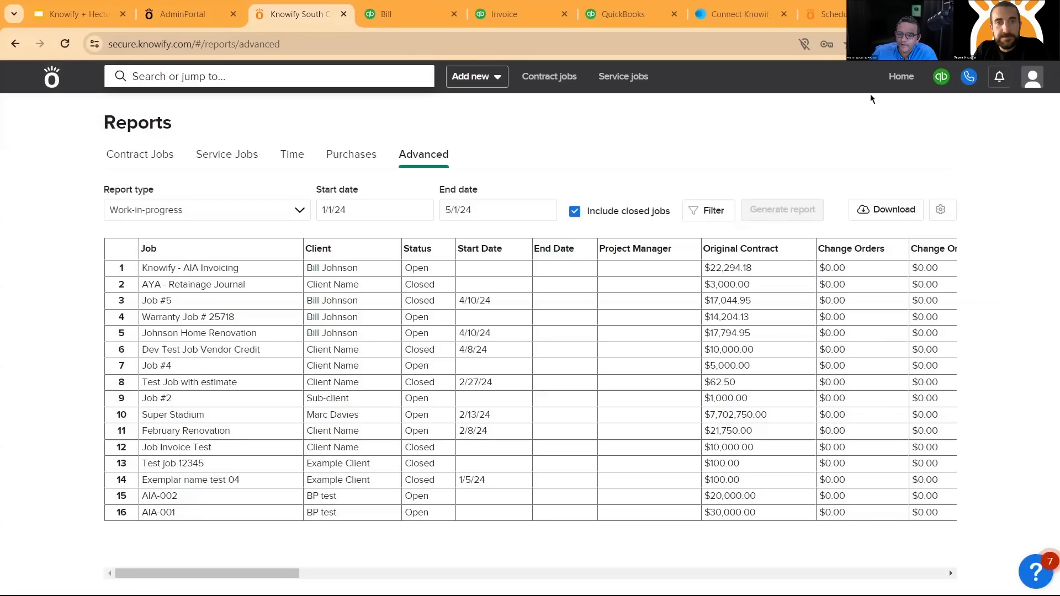
- Review the Knowify - AIA Invoicing job's committed costs against budget, and its contract's invoiced and retained amounts and schedule of values
scroll(512, 262, "up", 2)
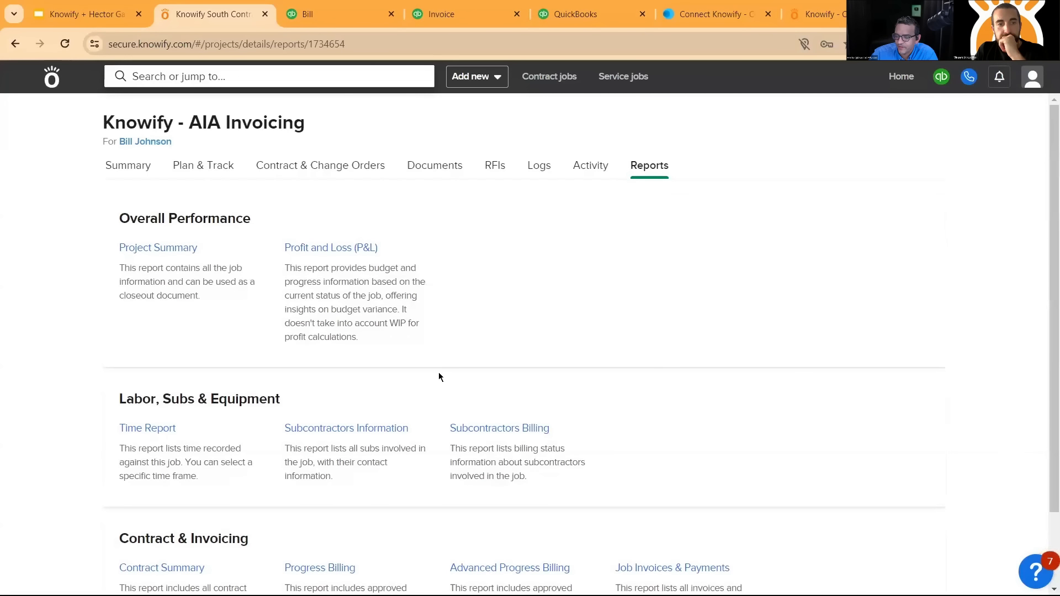
left_click(218, 164)
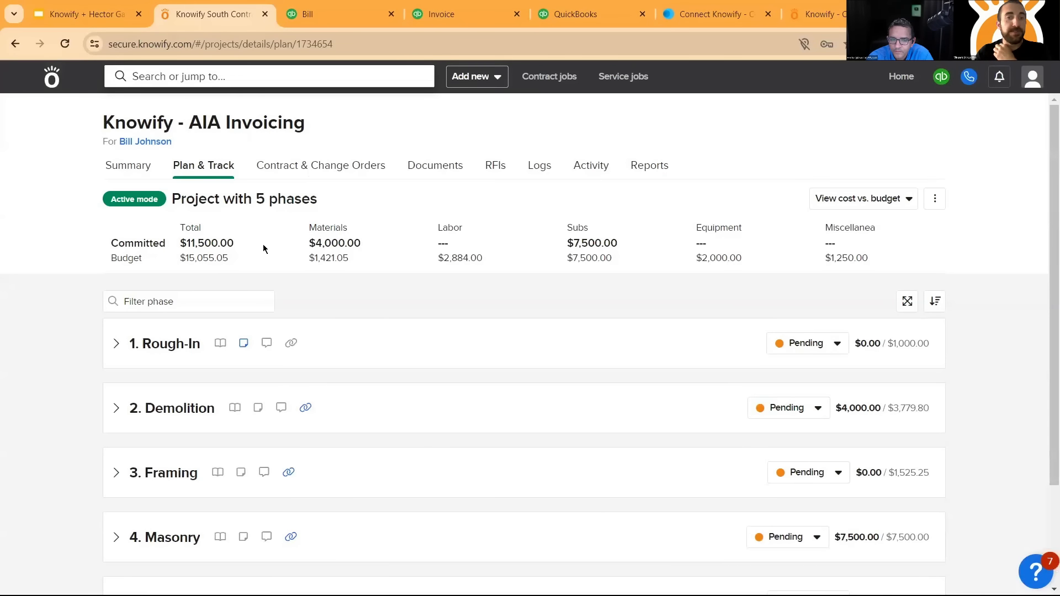
left_click(343, 165)
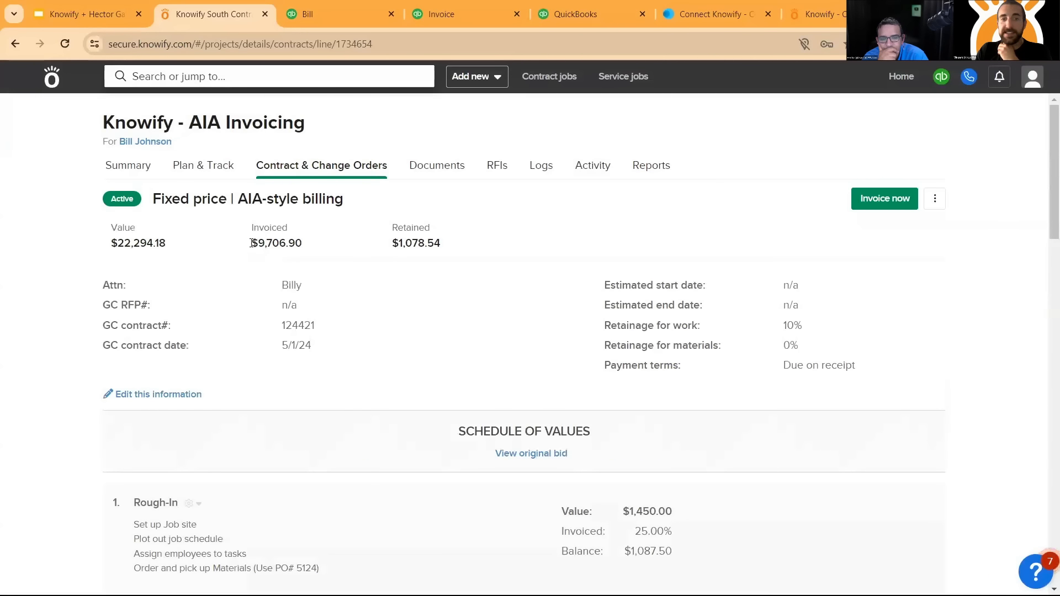
left_click_drag(251, 243, 303, 243)
left_click_drag(392, 243, 436, 247)
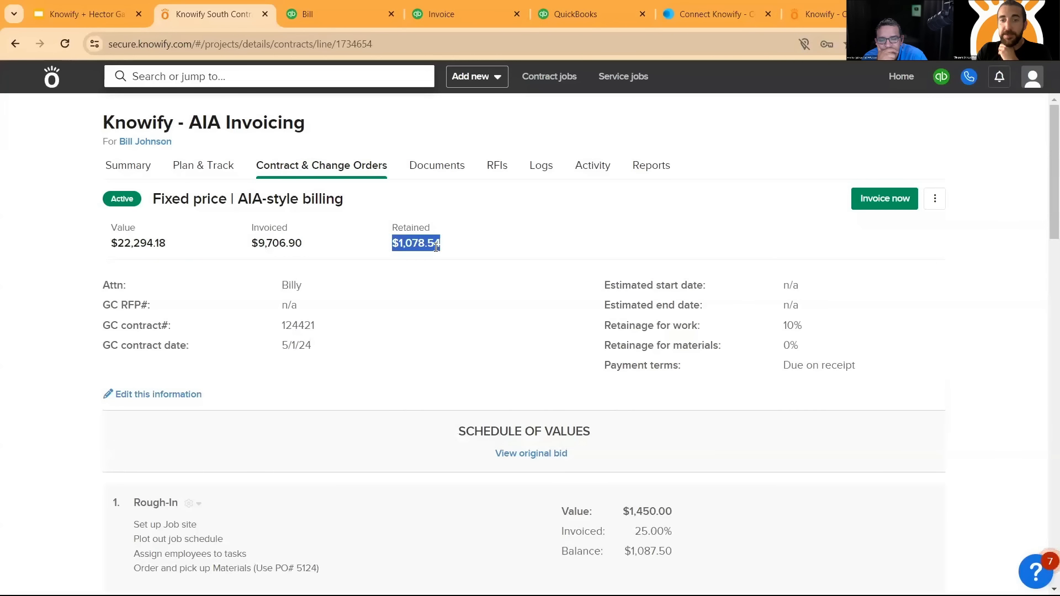
scroll(639, 438, "down", 3)
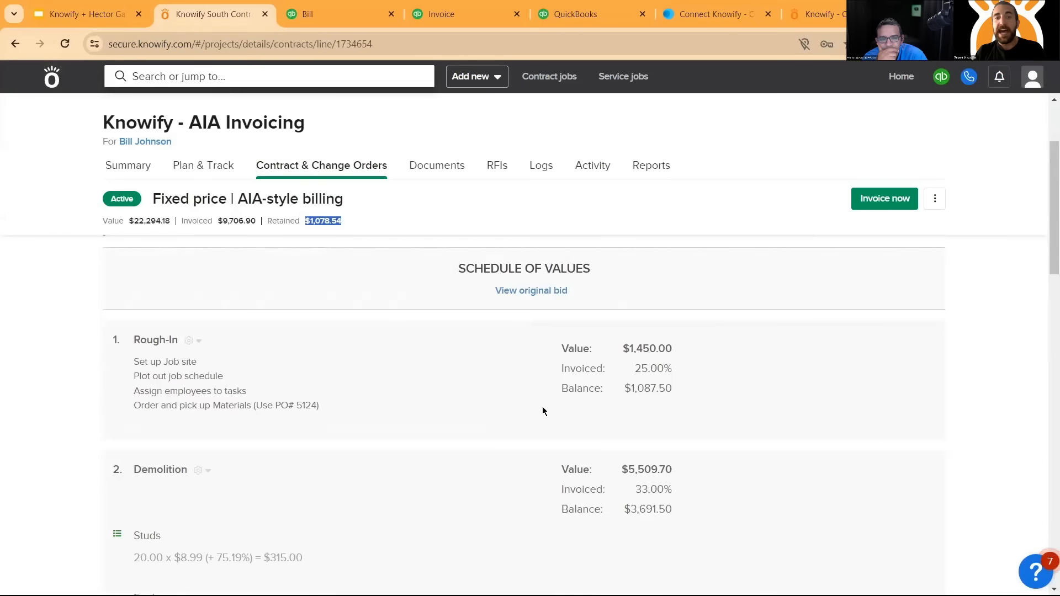
- Check the Knowify - AIA Invoicing job's available reports and transaction activity, and review the profitability analytics in its summary
left_click(665, 171)
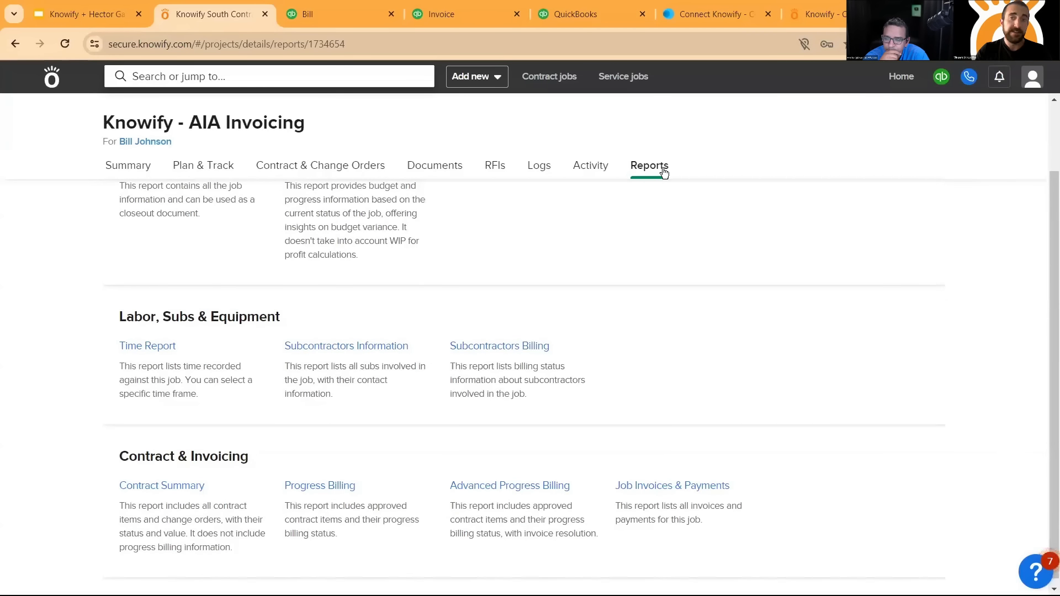
left_click(588, 172)
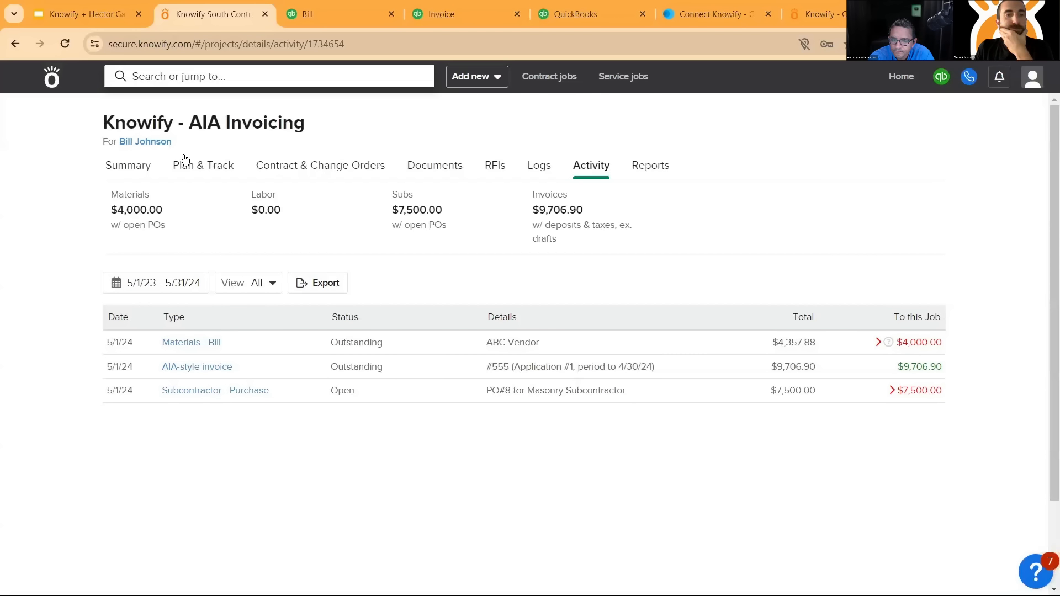
left_click(132, 166)
scroll(693, 320, "down", 2)
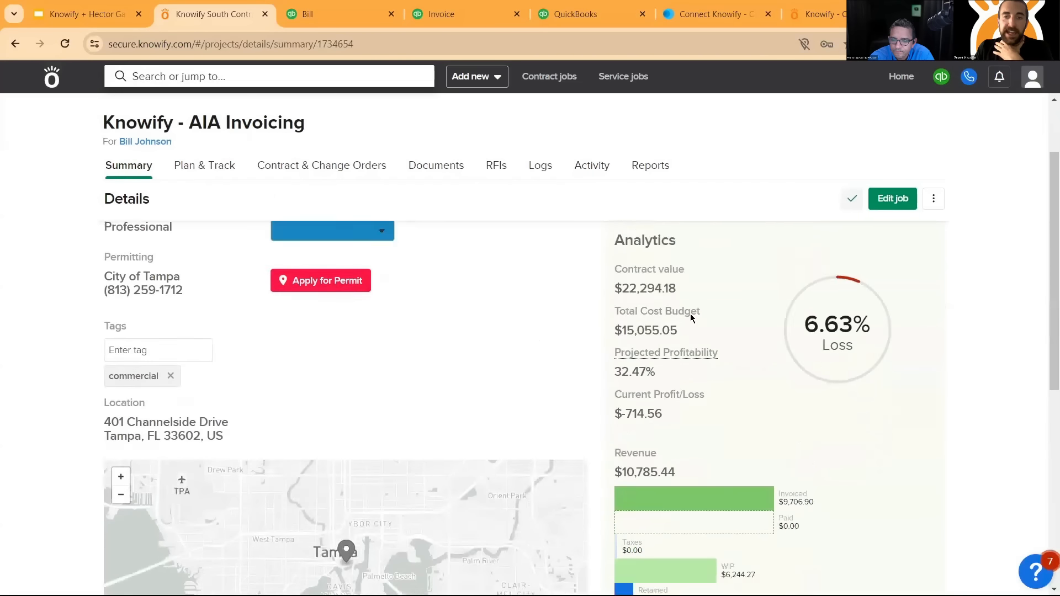
scroll(635, 359, "up", 2)
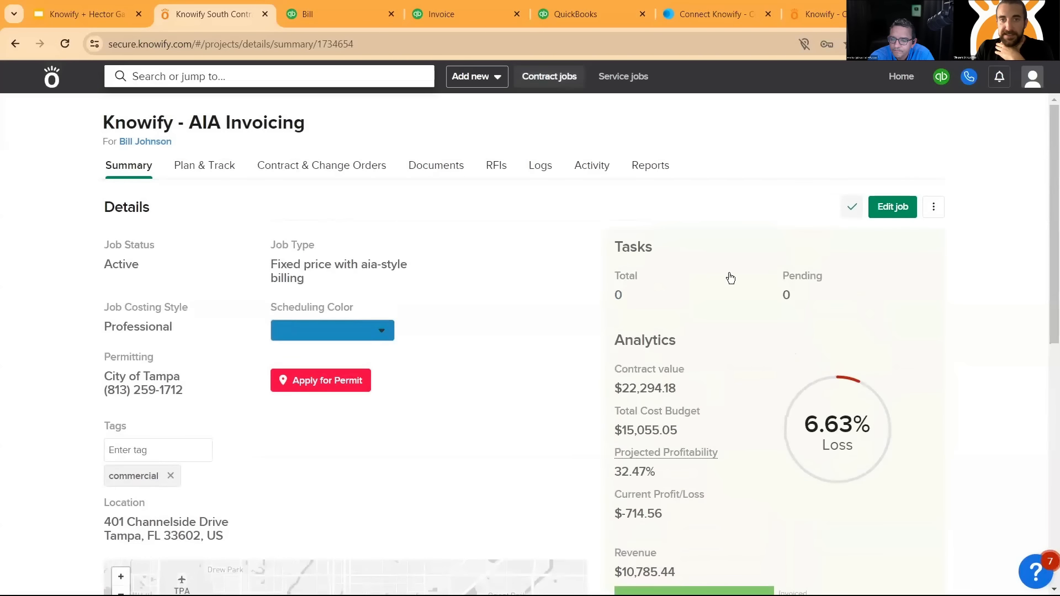
- Open the contract jobs list and compare its AIA Invoicing job figures with the matching QuickBooks project overview
left_click(549, 76)
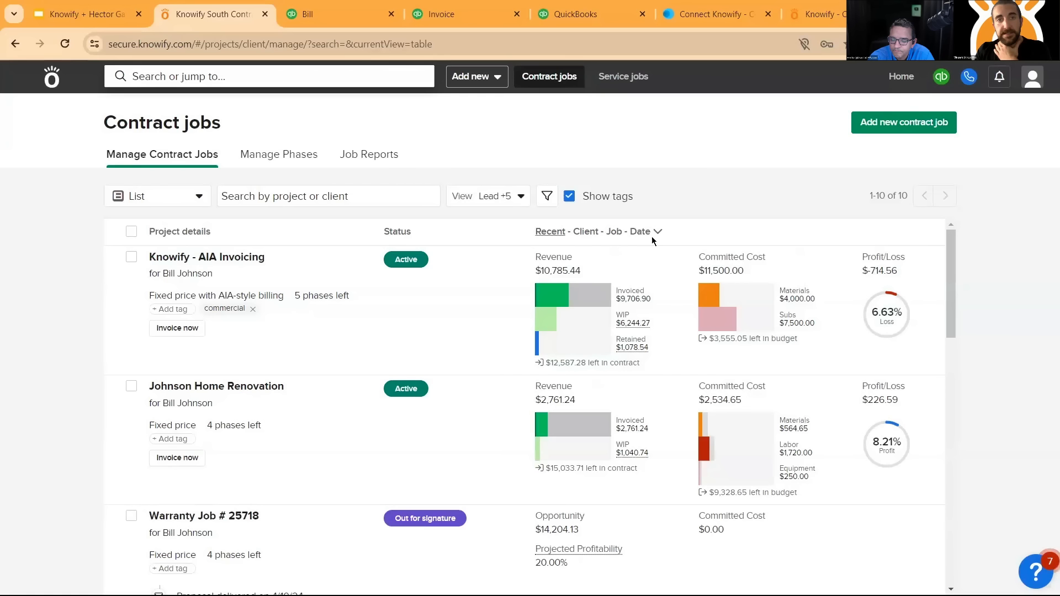
left_click(590, 11)
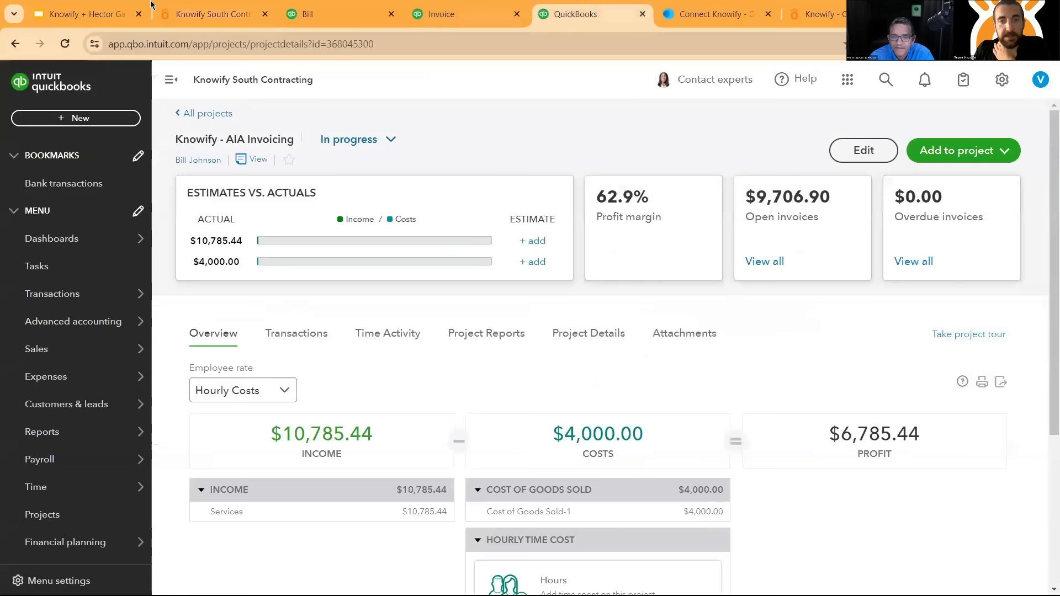
left_click(205, 14)
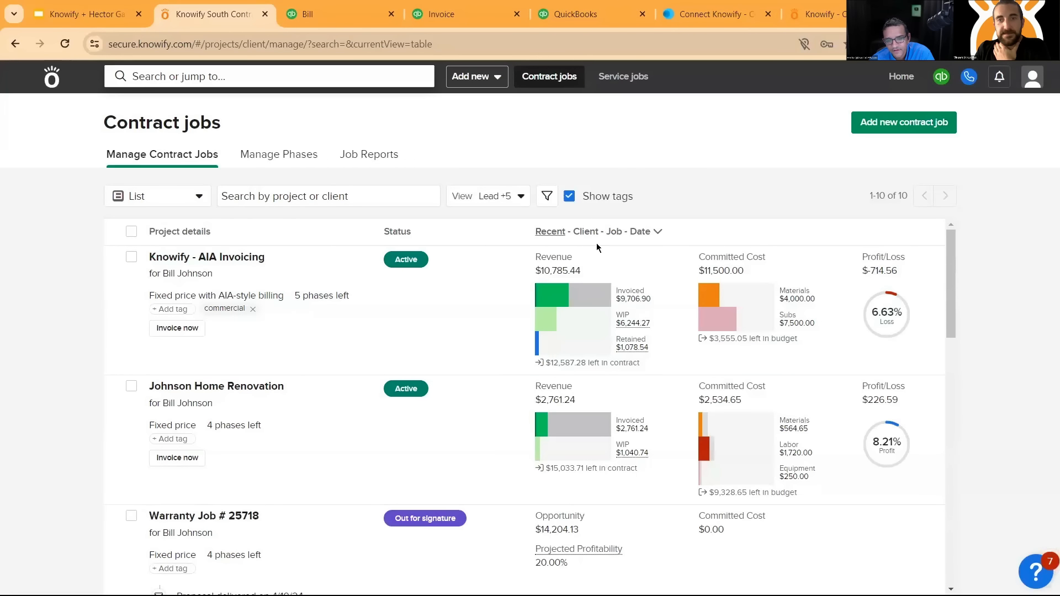
- Expand the AIA Invoicing job's committed cost and revenue charts to examine the full breakdowns, and collapse both again
left_click(728, 305)
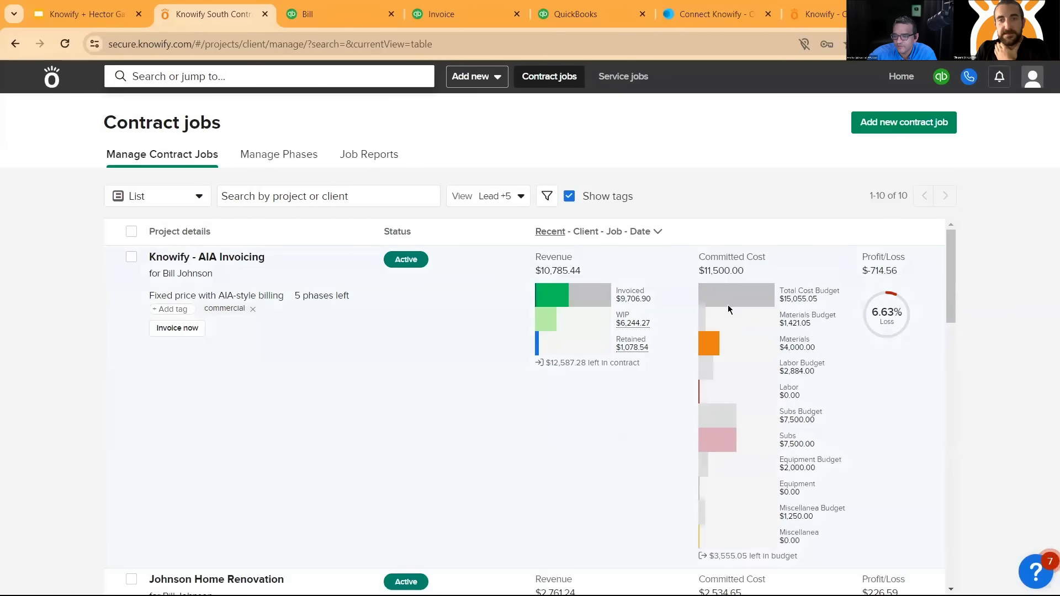
left_click(571, 321)
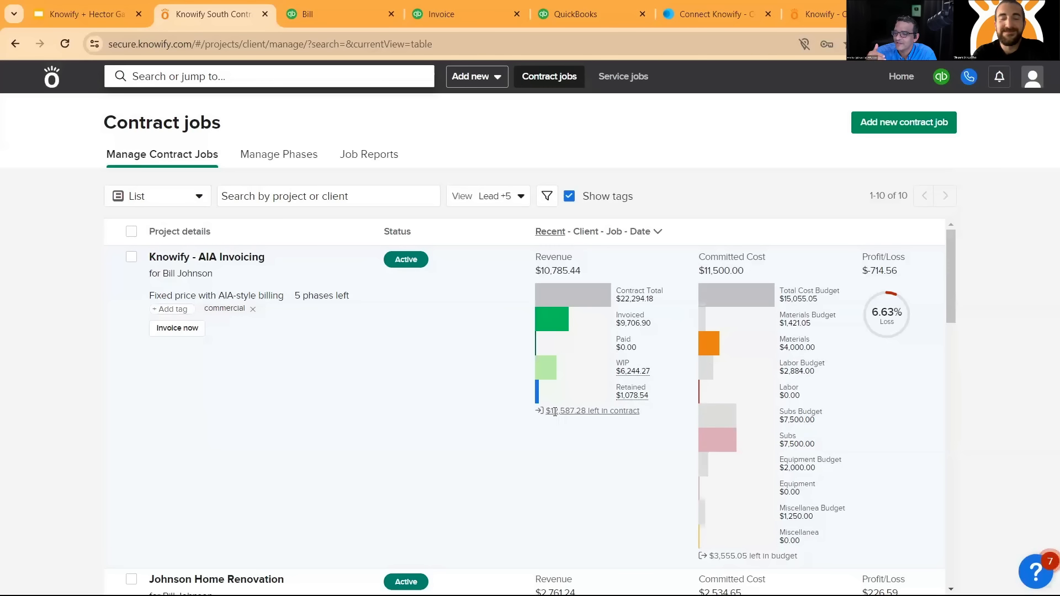
left_click(729, 373)
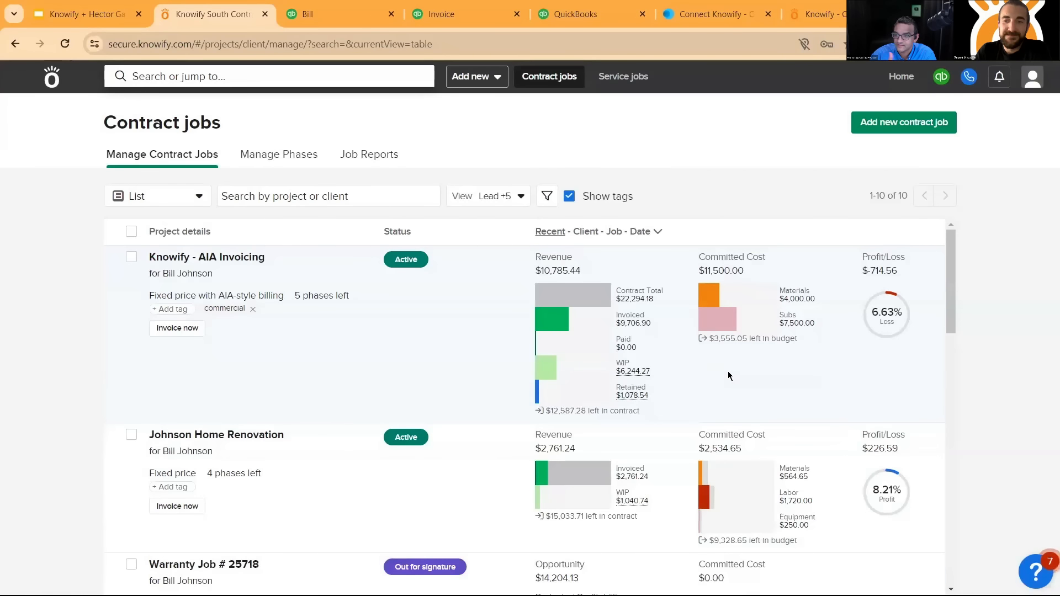
left_click(553, 325)
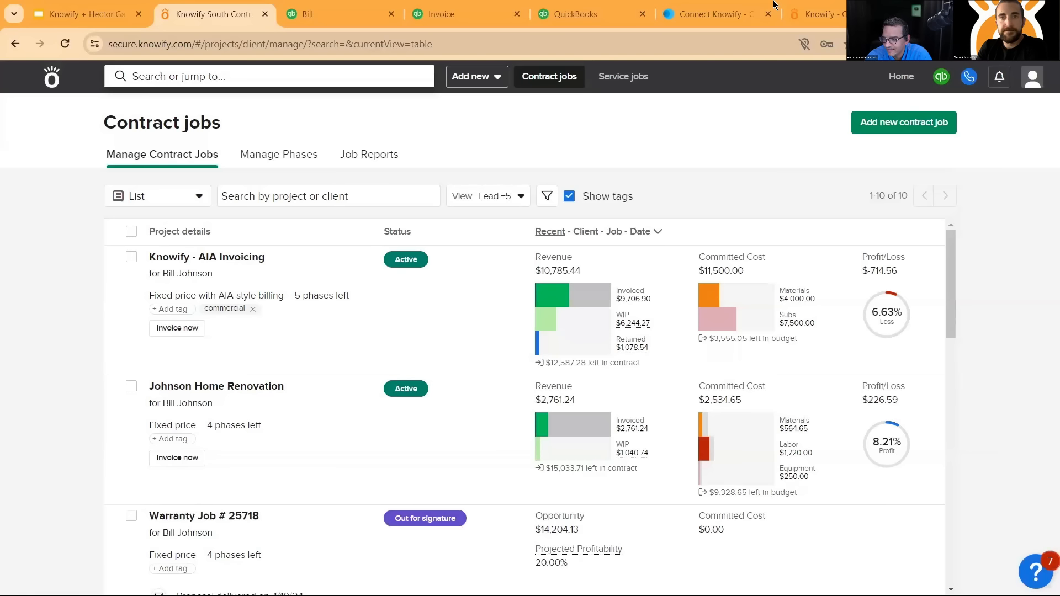
- Switch to QuickBooks Online and show all projects to examine their income, costs and profit margins
left_click(575, 14)
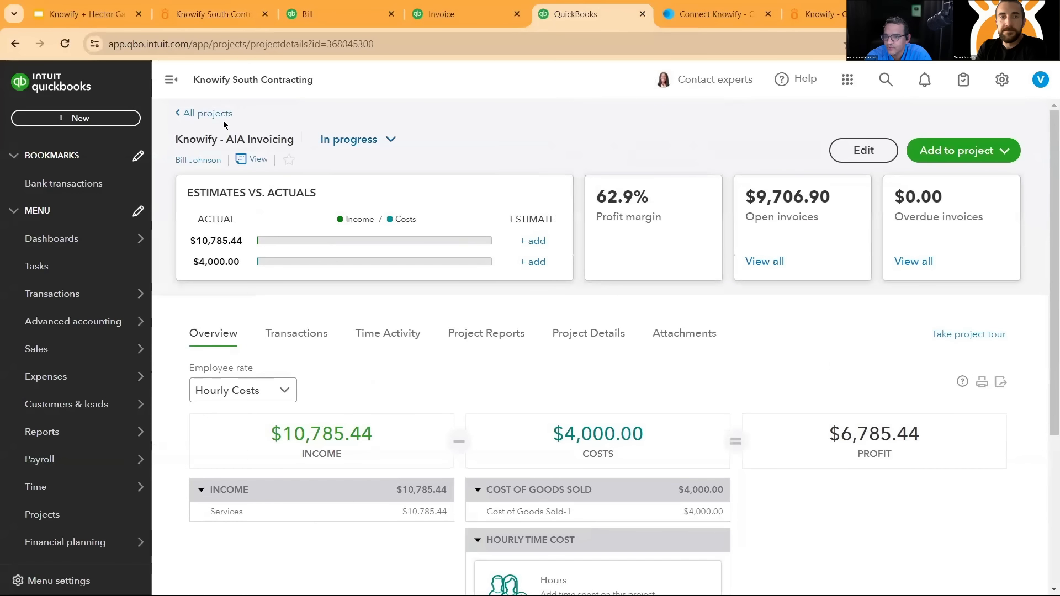
left_click(205, 113)
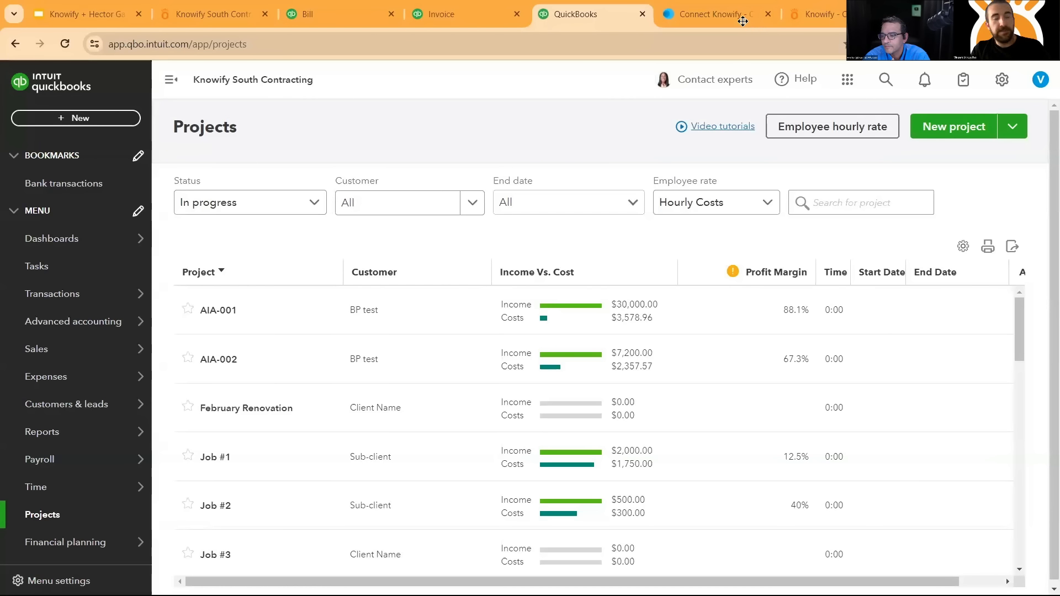
- View Knowify's listing in the QuickBooks app store and switch to the knowify.com website
left_click(718, 4)
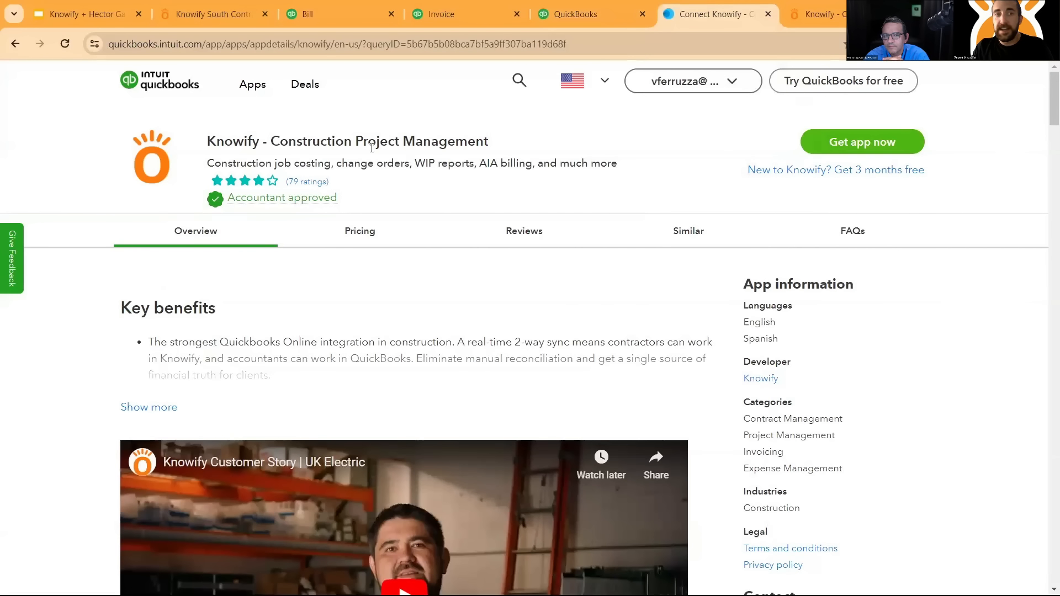
mouse_move(294, 197)
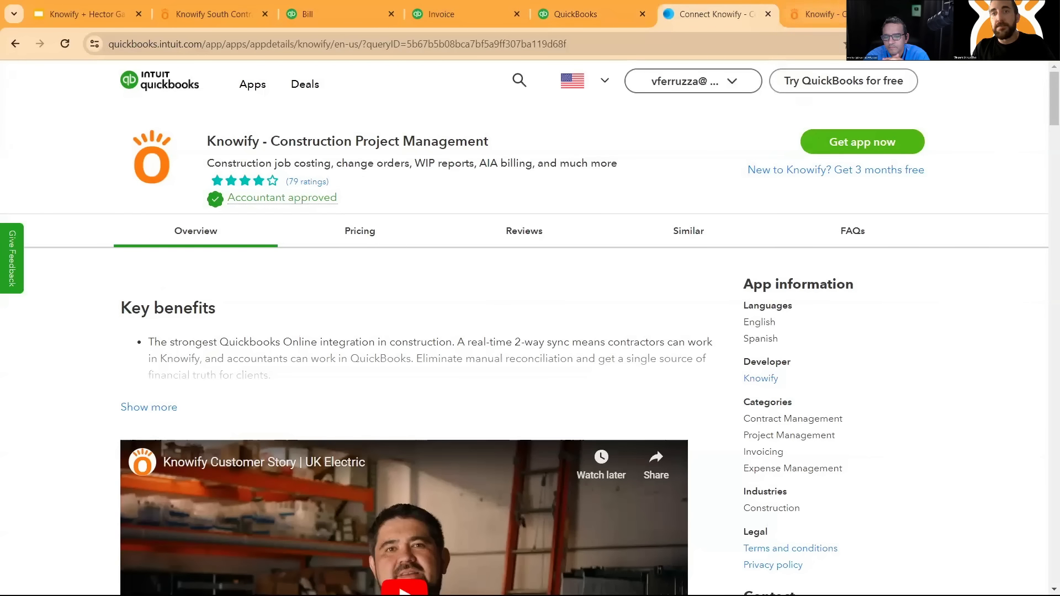
left_click(833, 12)
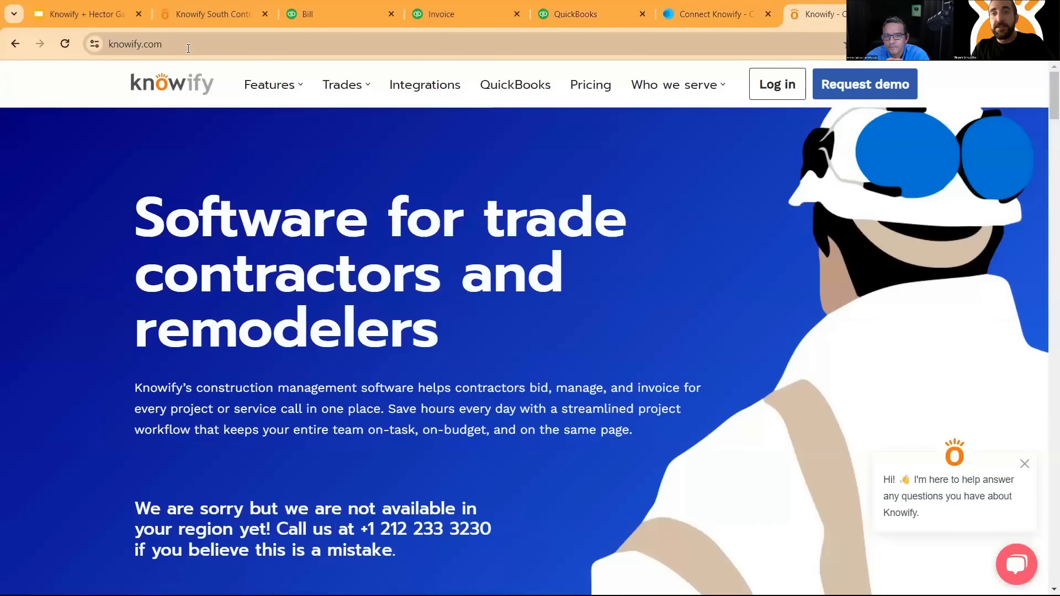